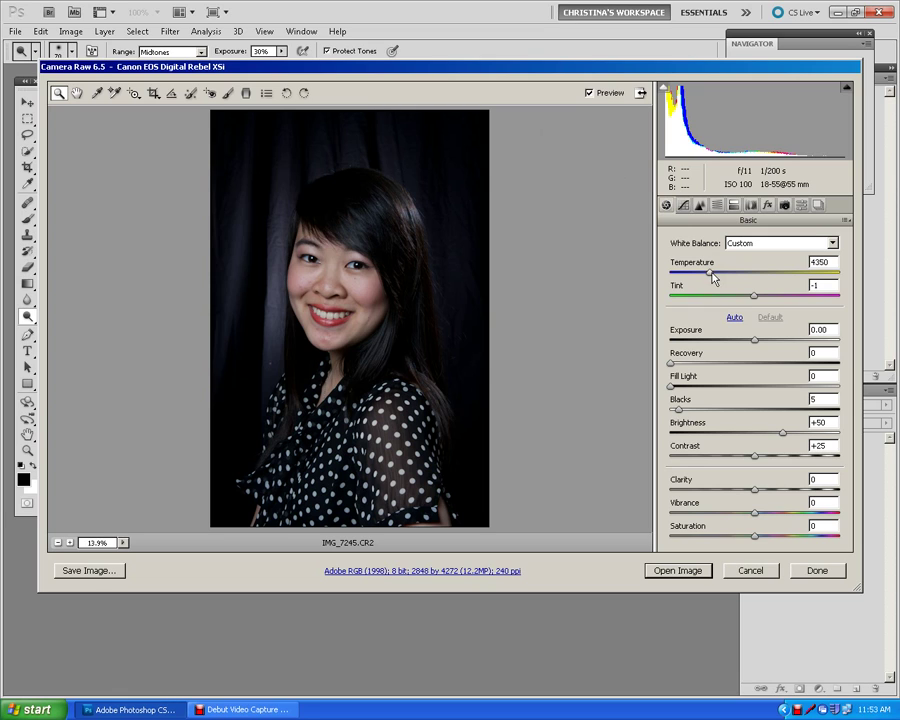
Set the portrait's white balance temperature to 5100 and its exposure to +1.05.
key("ctrl+plus")
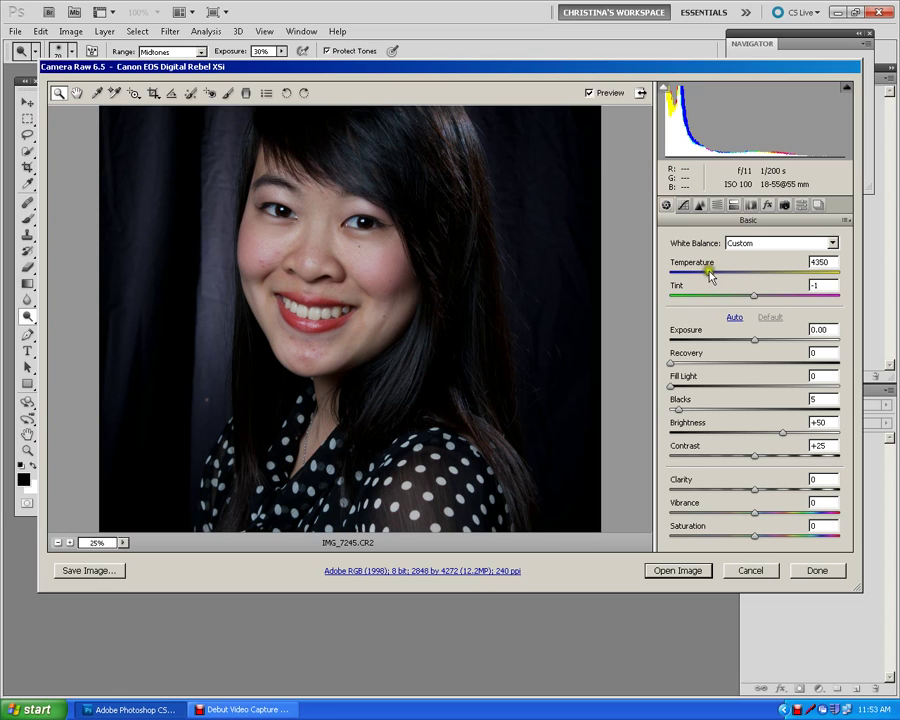
left_click_drag(706, 270, 722, 279)
left_click_drag(745, 295, 774, 343)
left_click(742, 291)
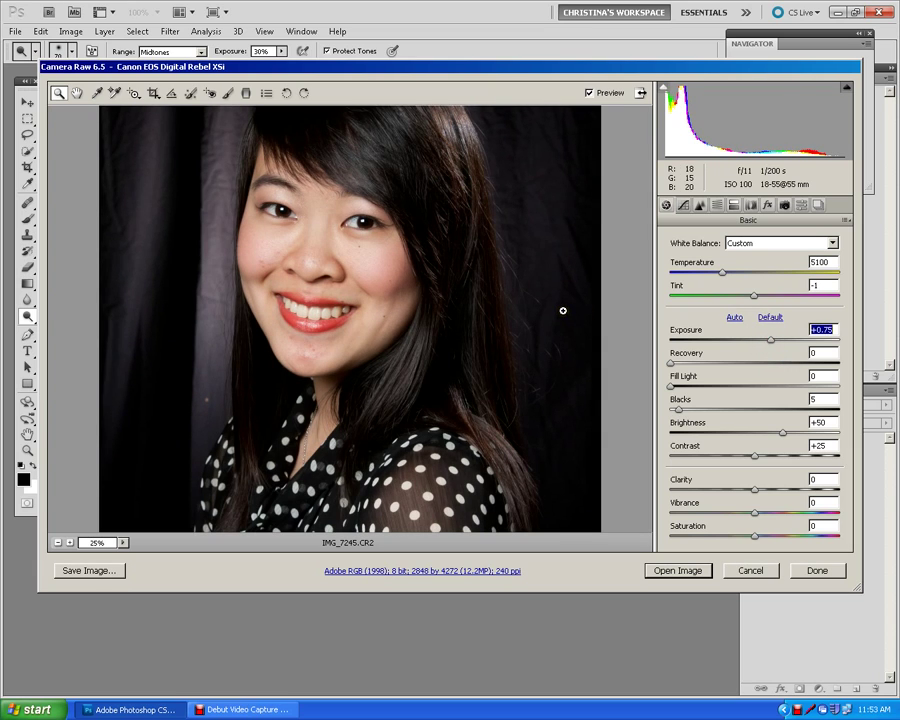
left_click(563, 311, "alt")
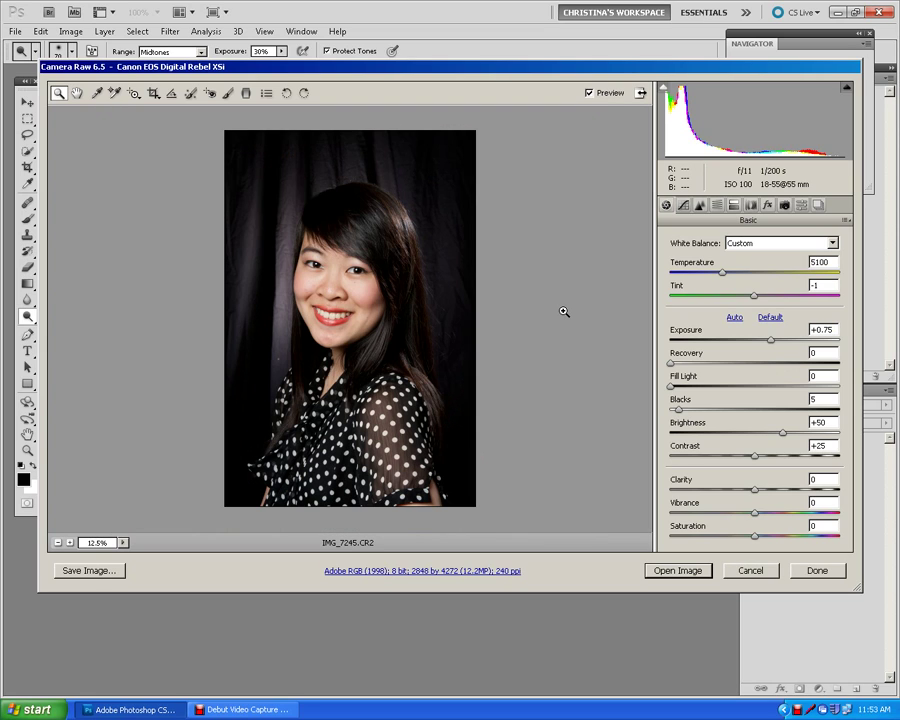
left_click_drag(771, 341, 777, 342)
Brighten the portrait's shadows by setting Fill Light to 17.
mouse_move(671, 360)
left_mouse_down()
mouse_move(754, 366)
mouse_move(798, 358)
mouse_move(713, 368)
mouse_move(818, 354)
mouse_move(655, 368)
left_mouse_up()
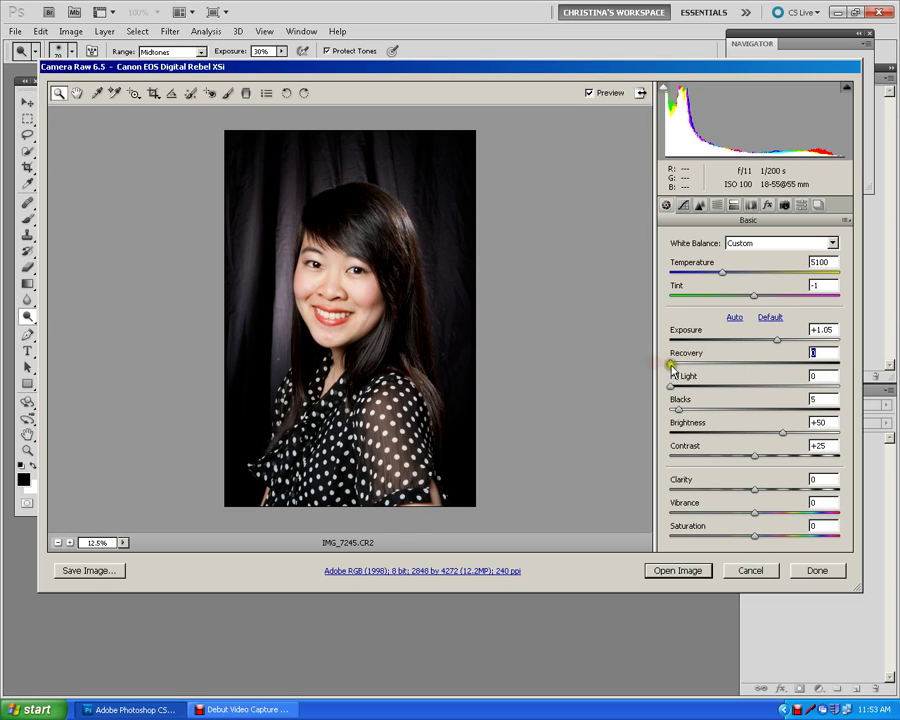
left_click(671, 386)
mouse_move(686, 389)
left_mouse_down()
mouse_move(712, 390)
mouse_move(669, 389)
mouse_move(699, 389)
left_mouse_up()
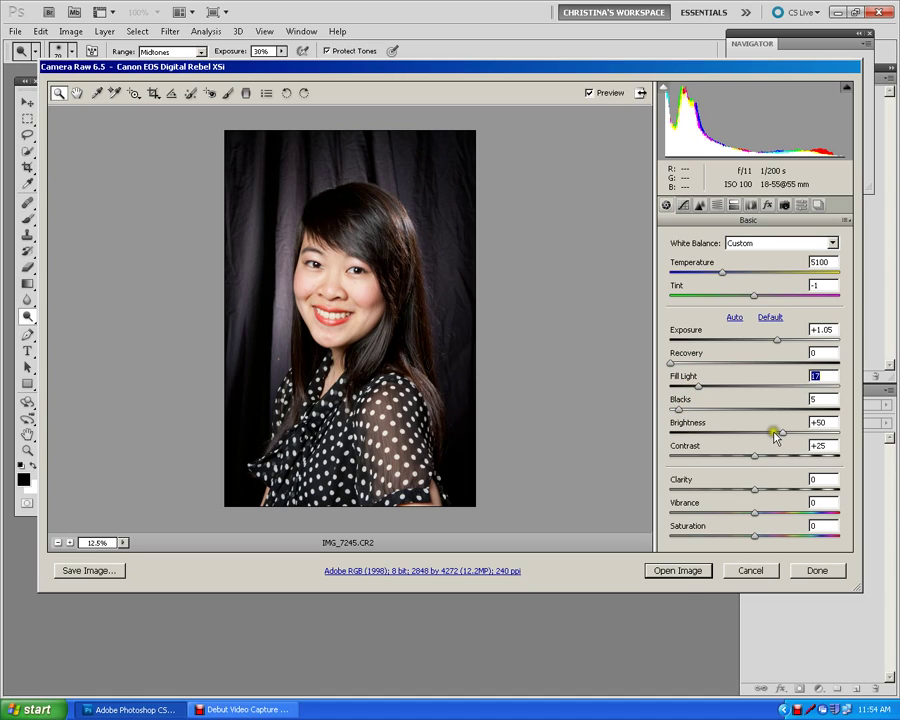
left_click(754, 458)
mouse_move(754, 460)
left_mouse_down()
mouse_move(794, 458)
mouse_move(751, 462)
left_mouse_up()
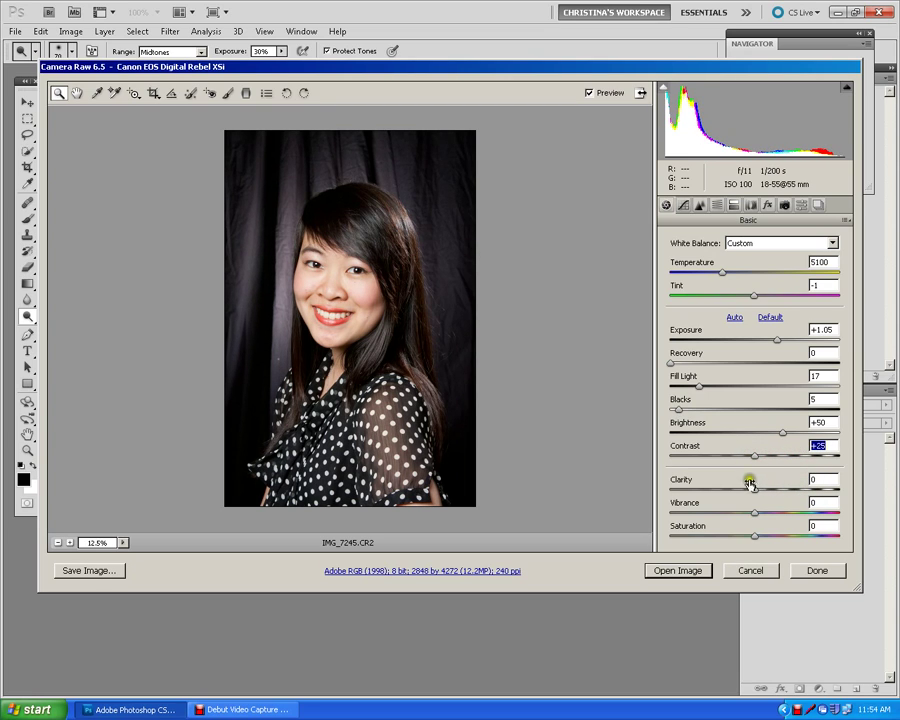
Set the portrait's Clarity to +30 while viewing the face up close.
key("ctrl+plus")
key("ctrl+plus")
key("ctrl+plus")
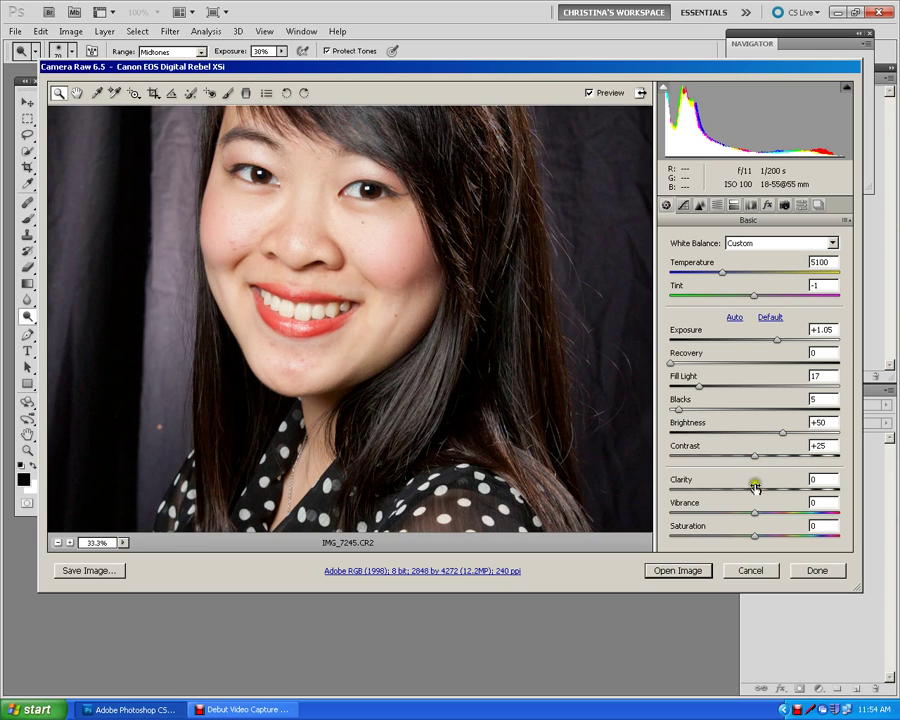
mouse_move(755, 489)
left_mouse_down()
mouse_move(846, 495)
mouse_move(770, 494)
left_mouse_up()
double_click(770, 491)
left_click_drag(750, 489, 781, 494)
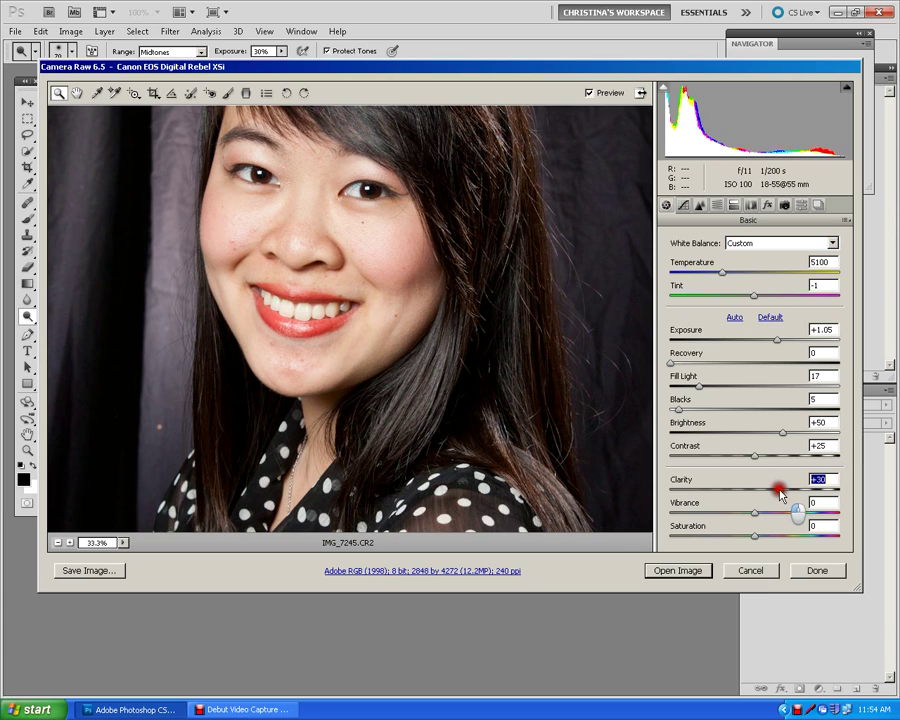
Set Vibrance to +23 and Saturation to +5, checking the portrait both whole and close up.
left_click(757, 515)
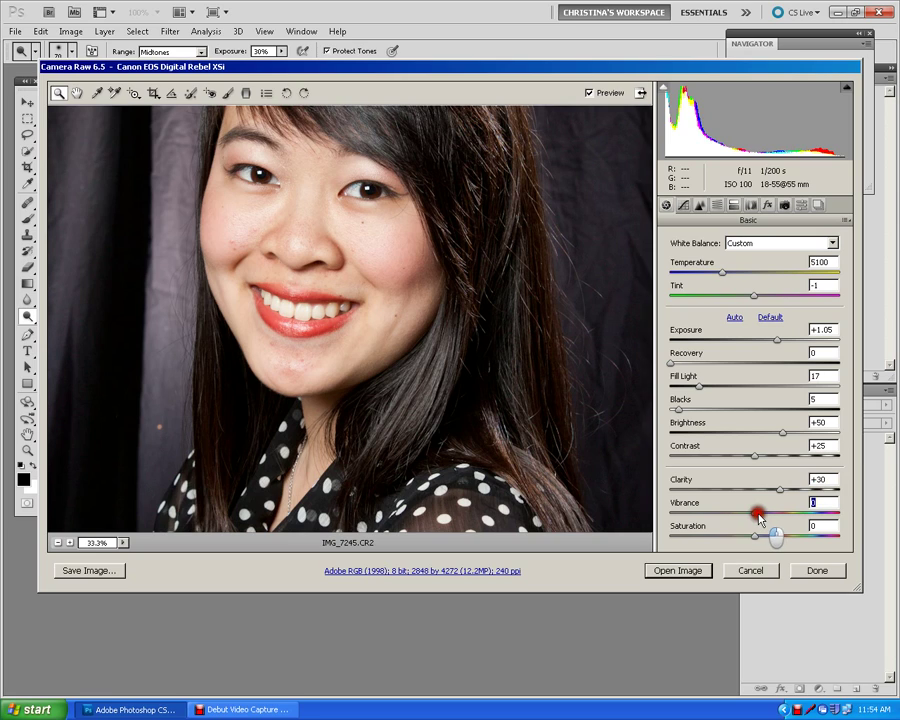
mouse_move(758, 516)
left_mouse_down()
mouse_move(784, 516)
mouse_move(760, 540)
left_mouse_up()
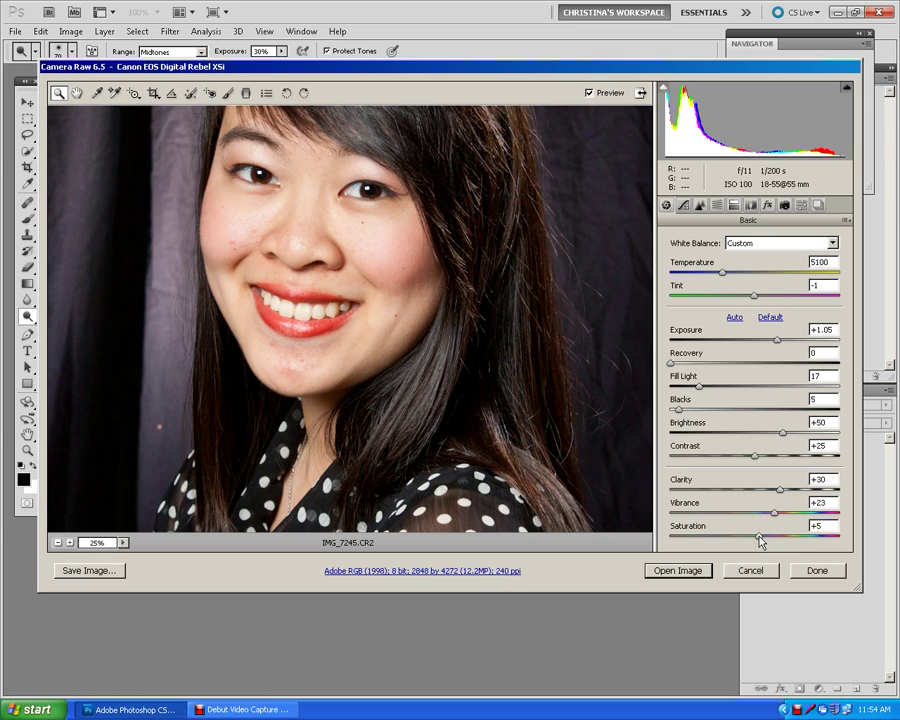
key("ctrl+minus")
key("ctrl+minus")
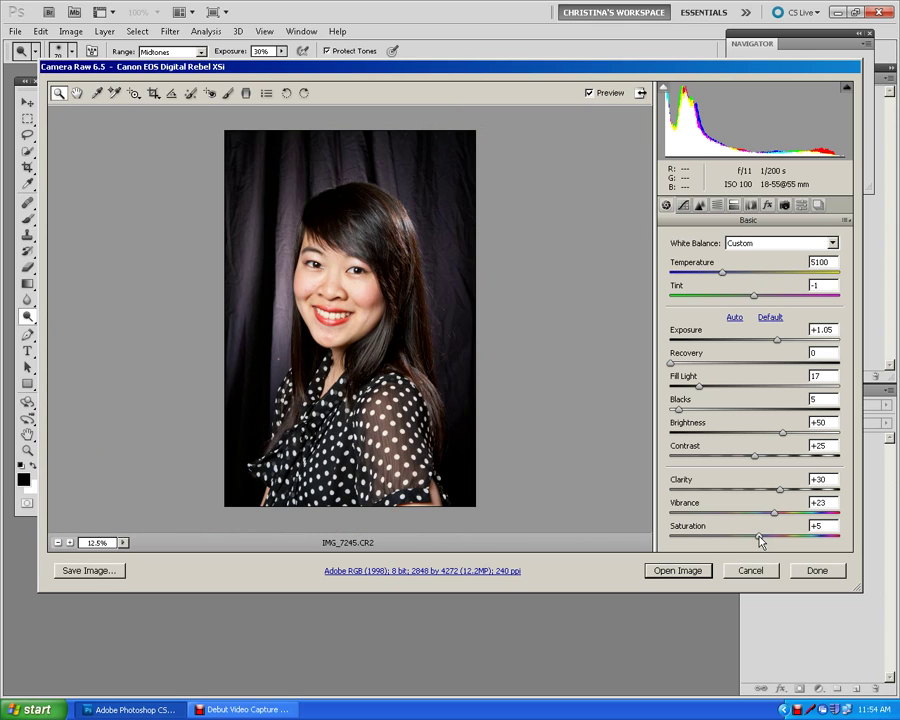
key("ctrl+plus")
key("ctrl+plus")
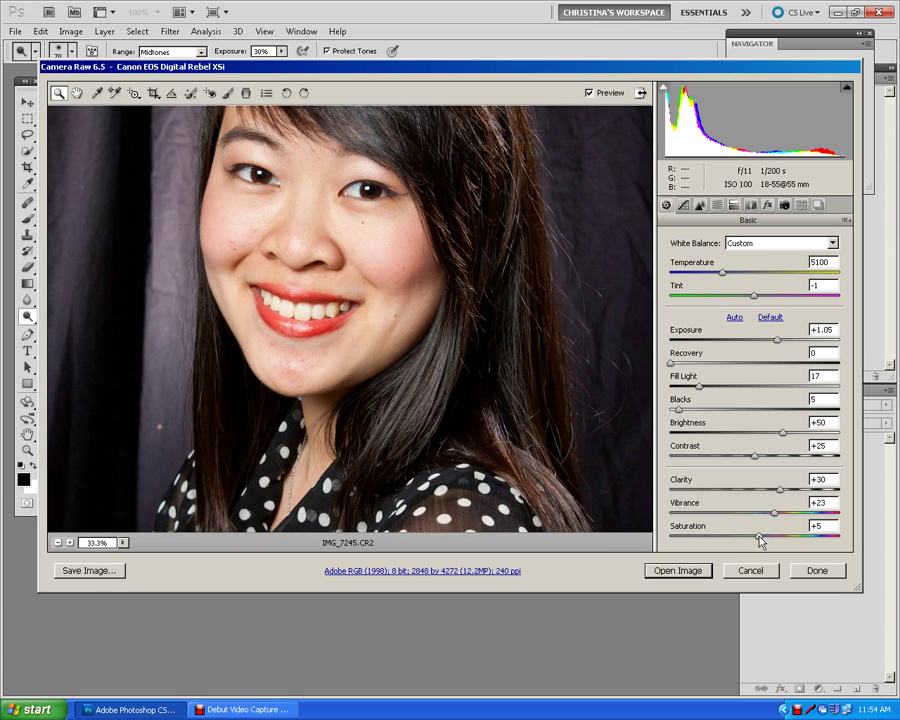
Set the Sharpening Amount to 71 and open the raw photo in Photoshop.
left_click(701, 206)
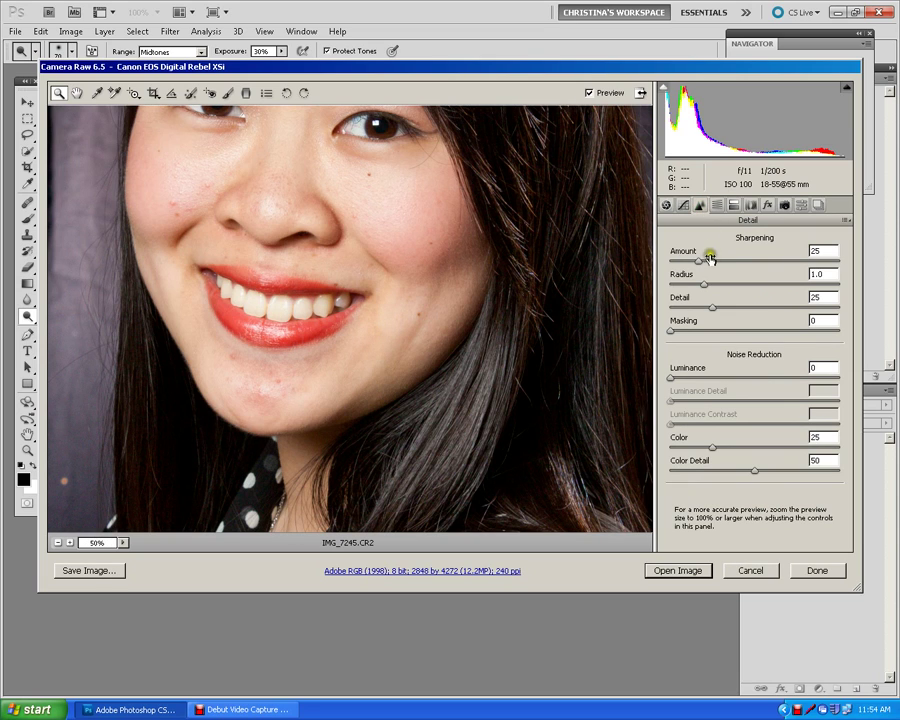
left_click(712, 262)
left_click_drag(714, 263, 746, 262)
left_click_drag(672, 381, 639, 382)
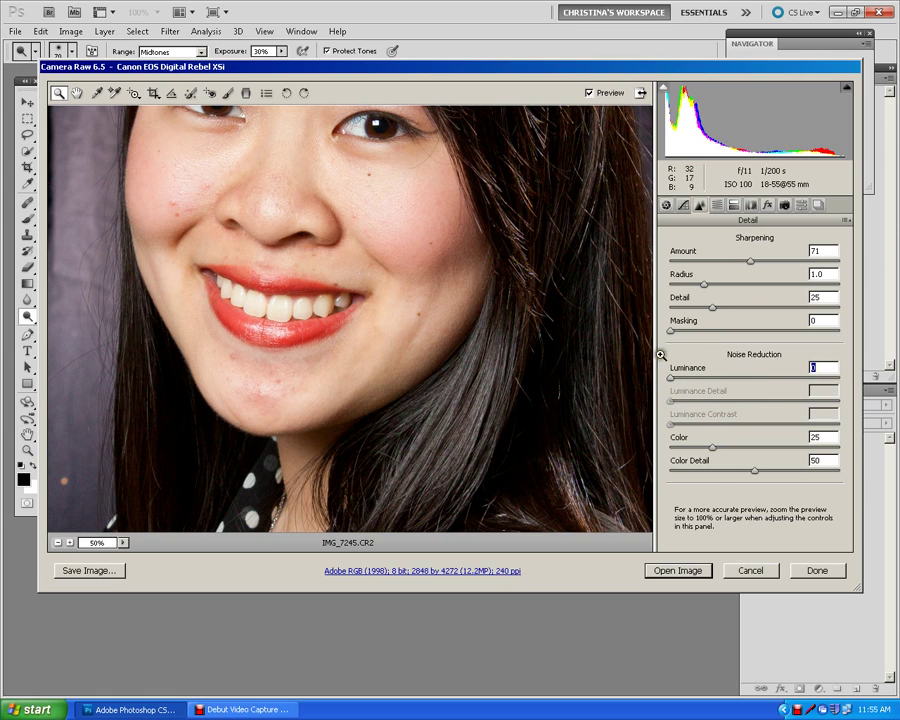
left_click(677, 568)
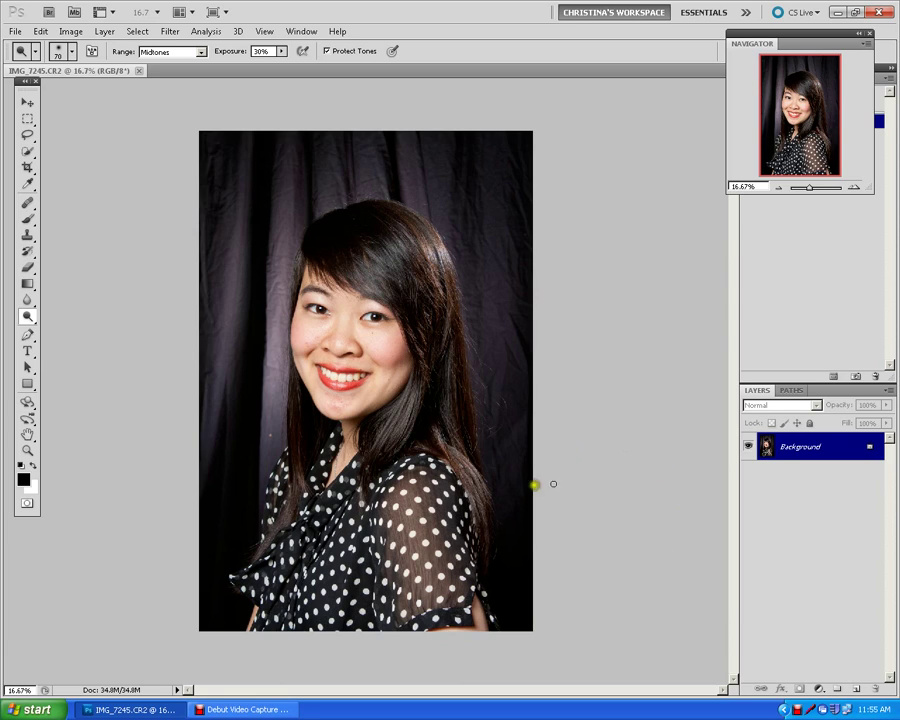
Set up the Crop tool for 8 in width, 10 in height and 300 pixels/inch resolution.
left_click(22, 167)
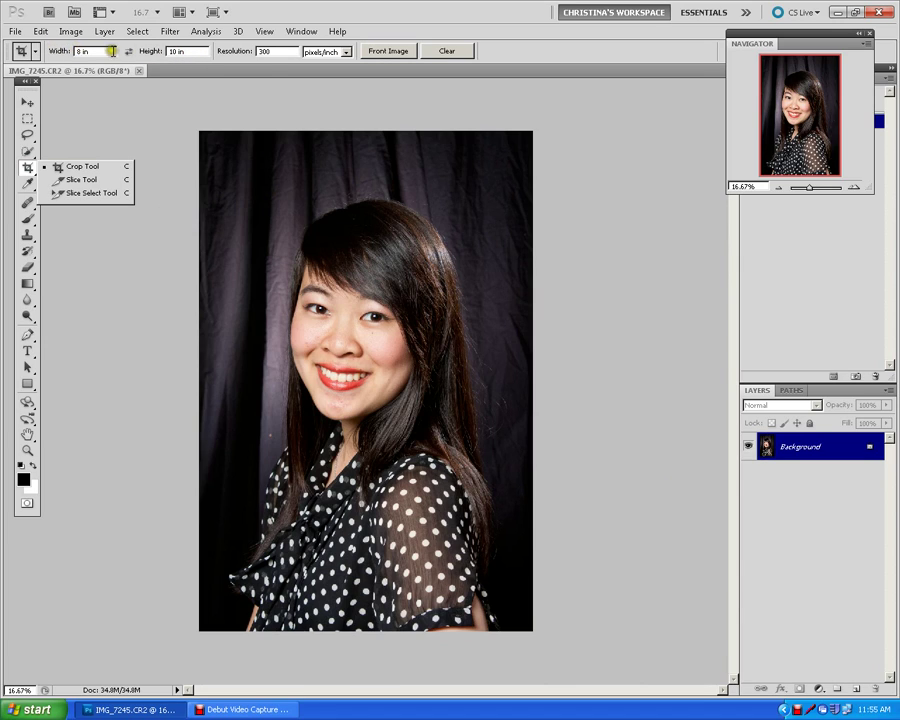
left_click(259, 51)
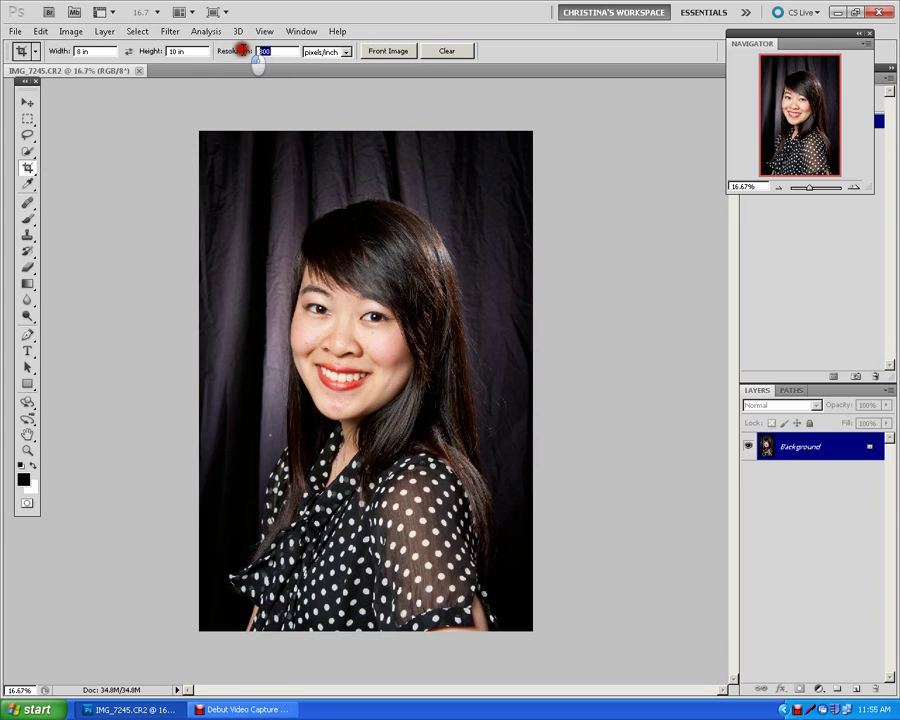
left_click(181, 51)
left_click(68, 50)
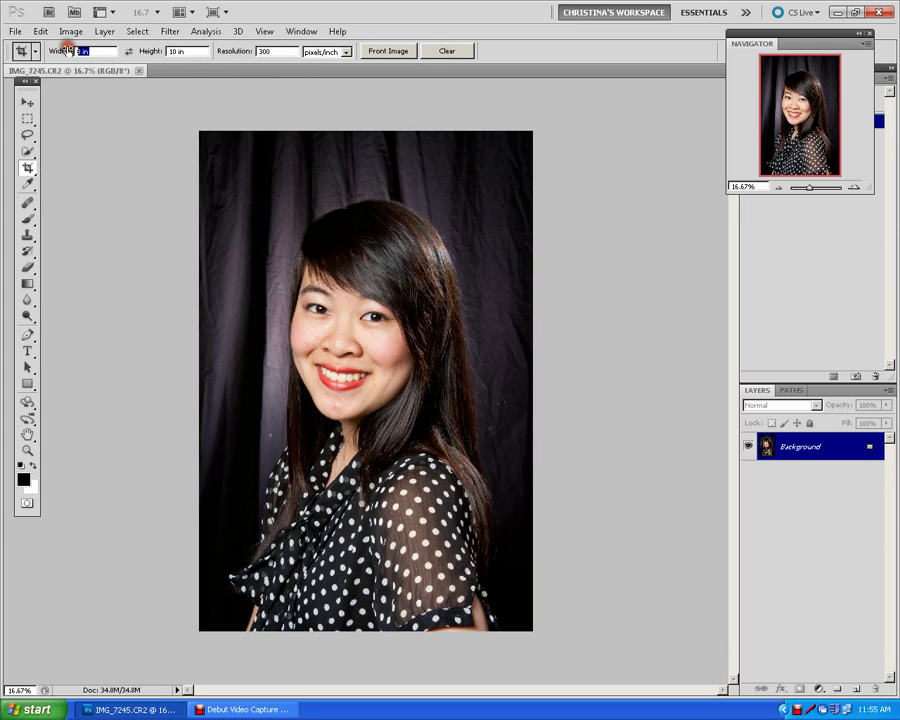
left_click(146, 50)
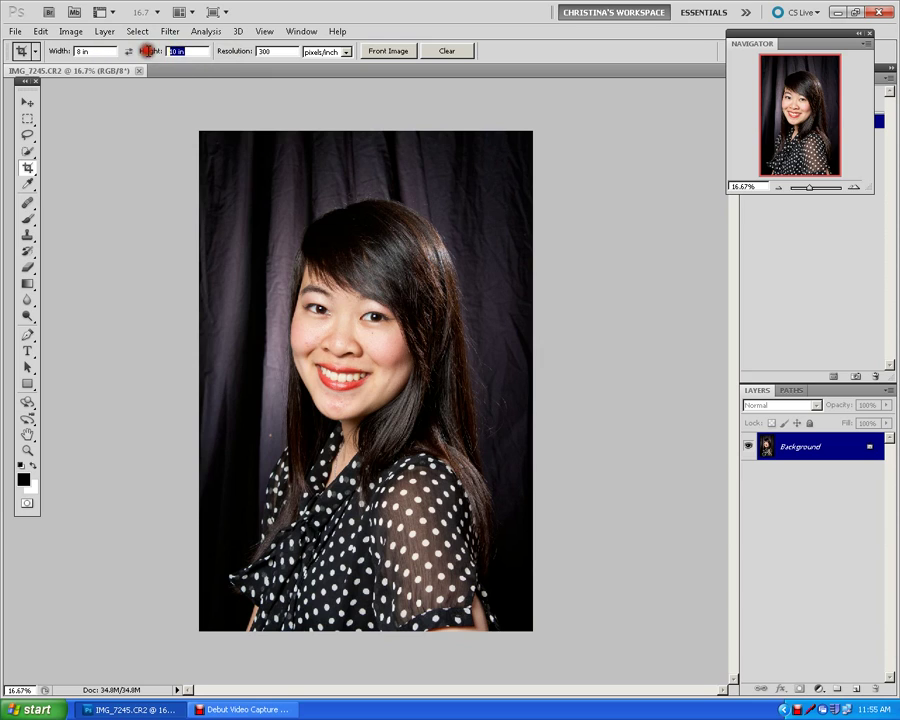
type("10")
left_click(245, 51)
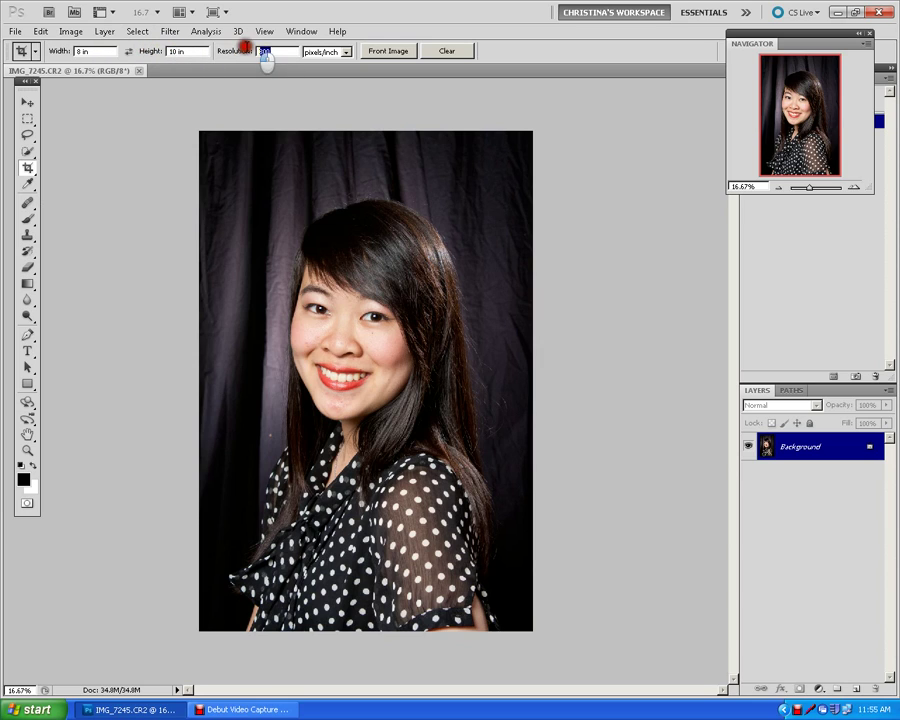
type("30")
Crop the portrait to the 8 x 10 in frame across its full width, trimming the top and bottom edges.
left_click_drag(202, 179, 890, 595)
left_click(496, 526)
left_click_drag(502, 524, 503, 529)
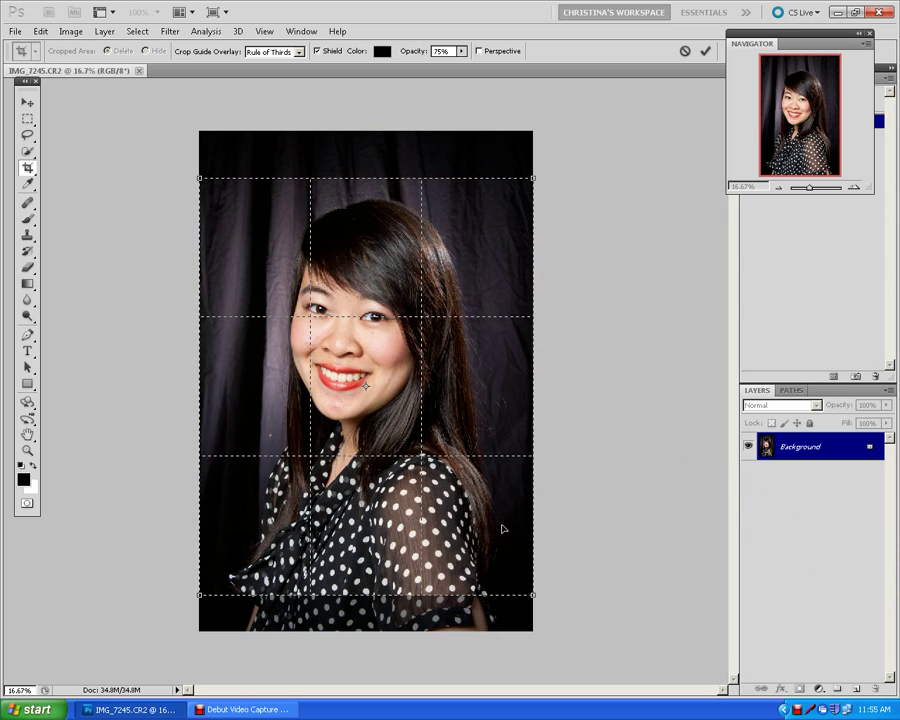
key("Return")
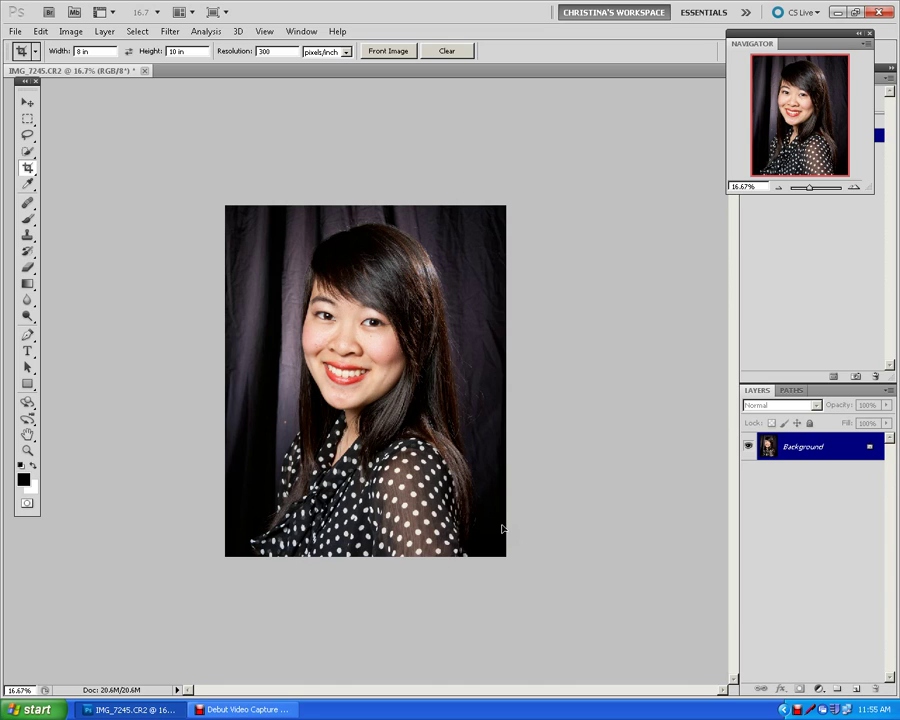
Duplicate the Background layer as "retouch skin".
right_click(838, 451)
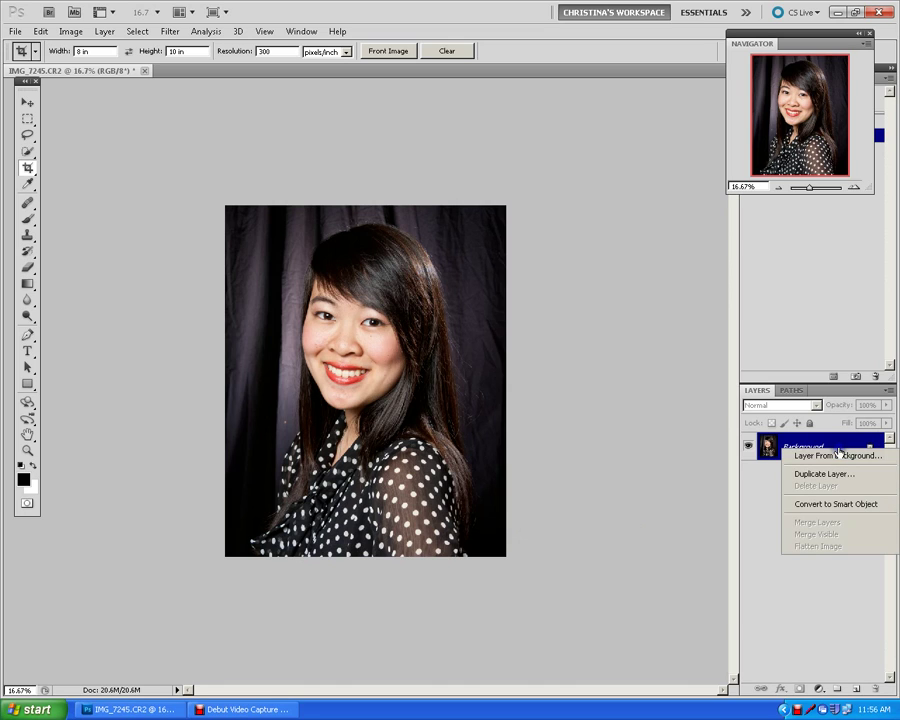
left_click(826, 474)
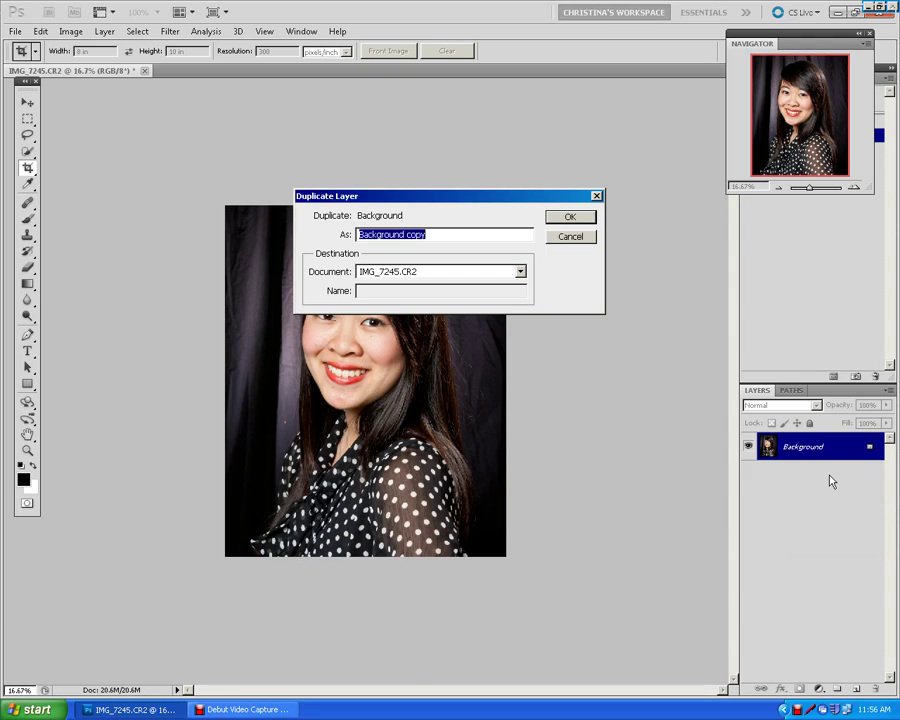
type("retouch skin")
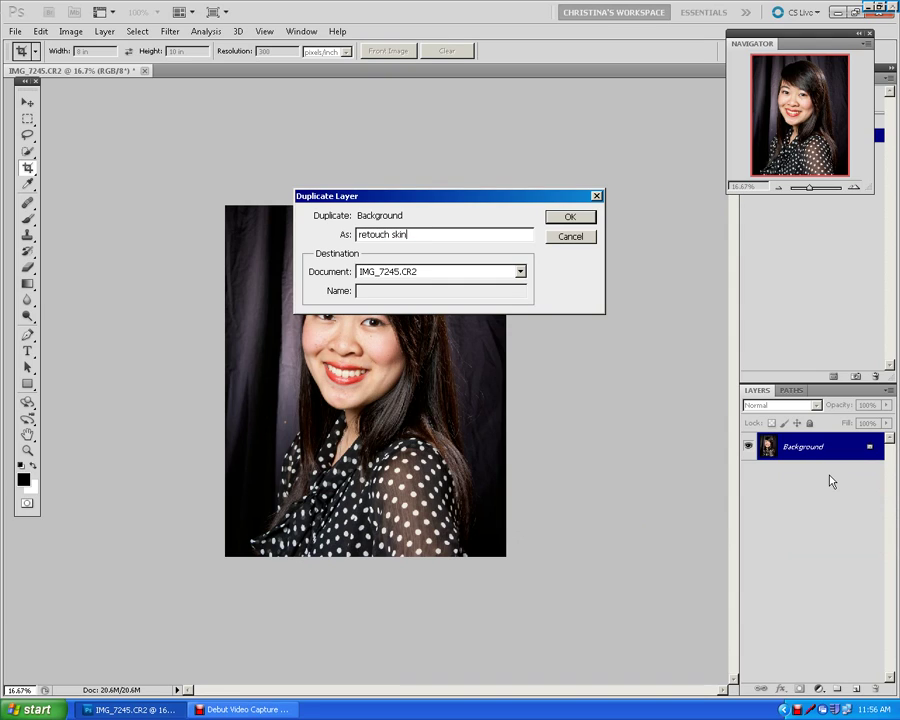
left_click(580, 218)
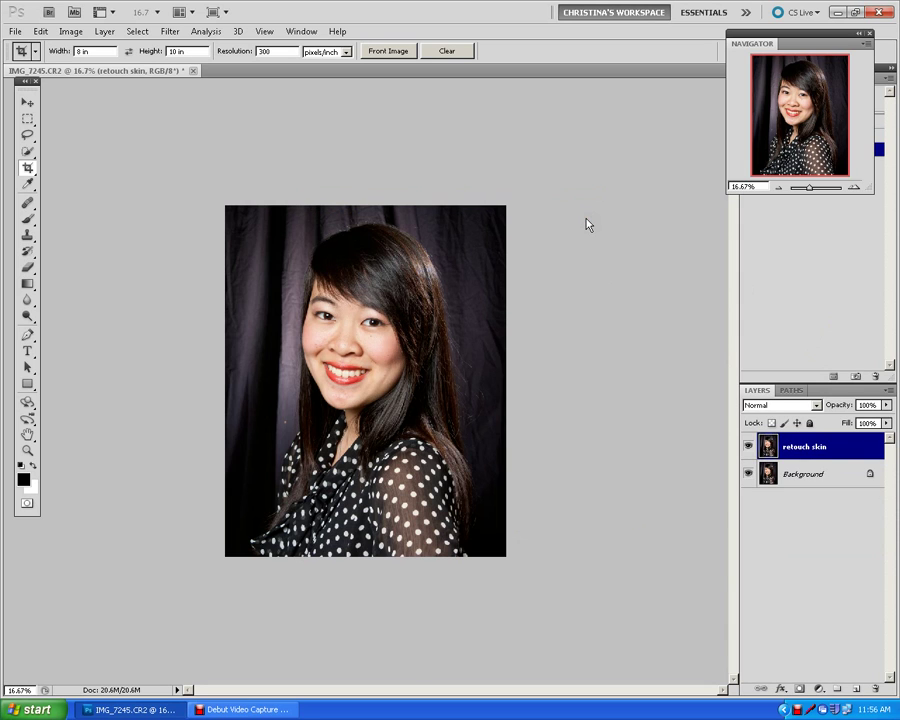
Set up the Clone Stamp tool with 40% opacity and a brush size of 40 for retouching the face.
key("ctrl+plus")
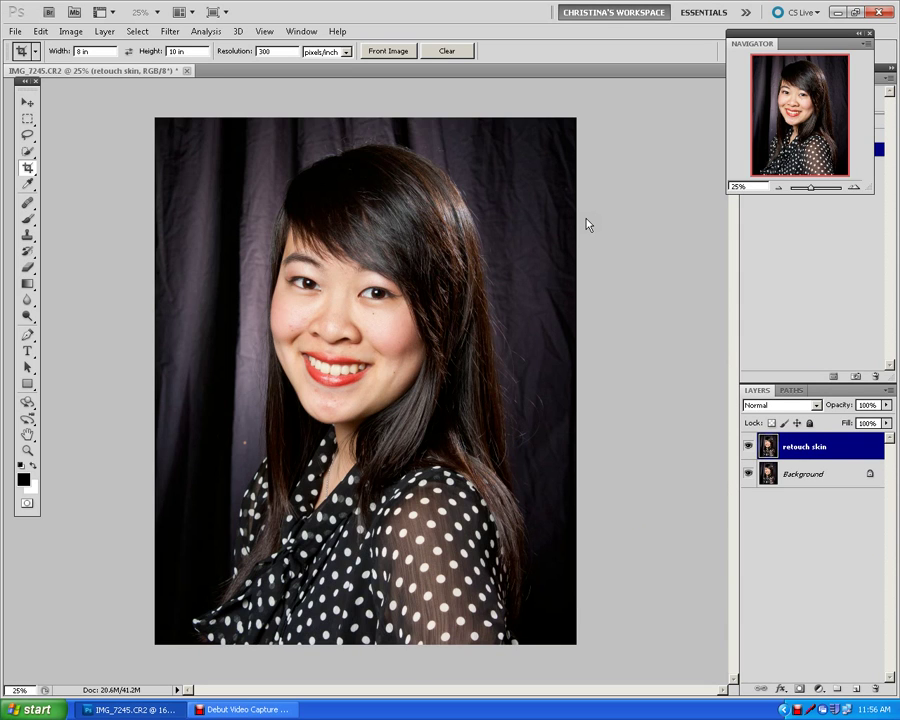
key("ctrl+plus")
key("ctrl+plus")
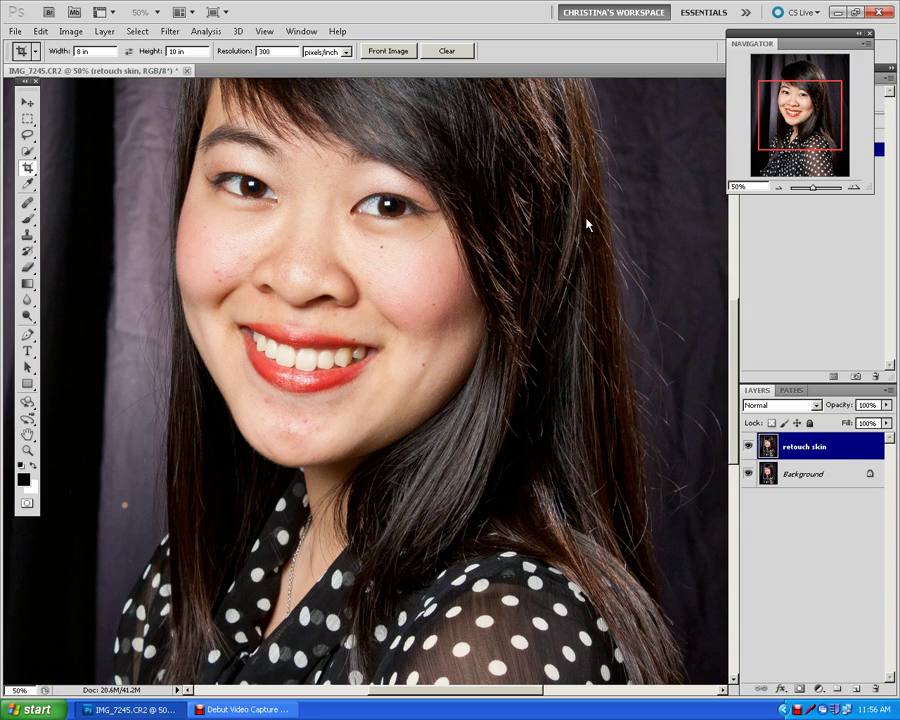
left_click(28, 237)
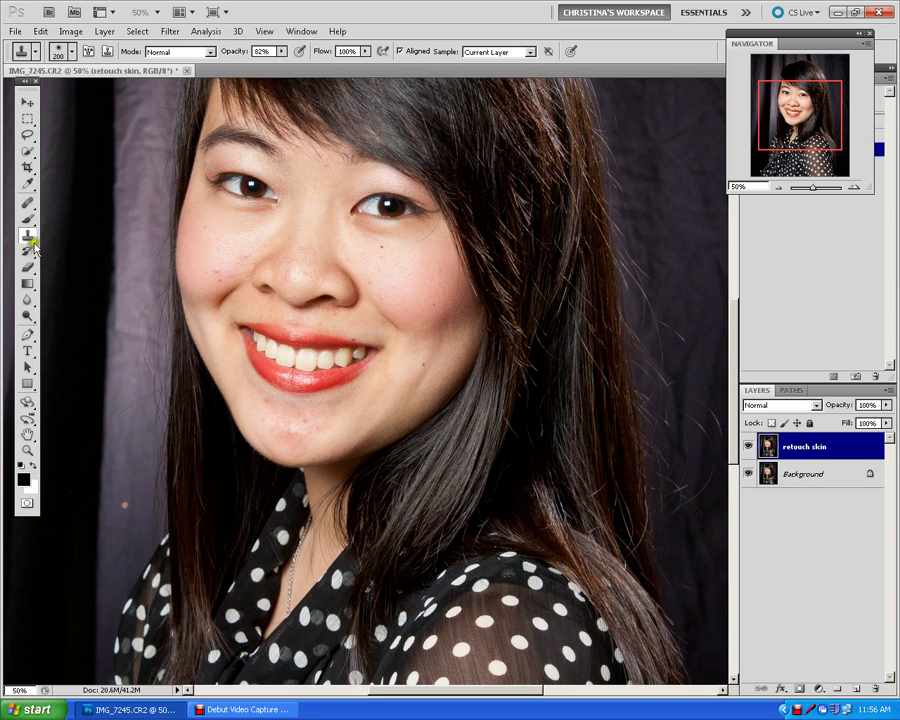
left_click(29, 238)
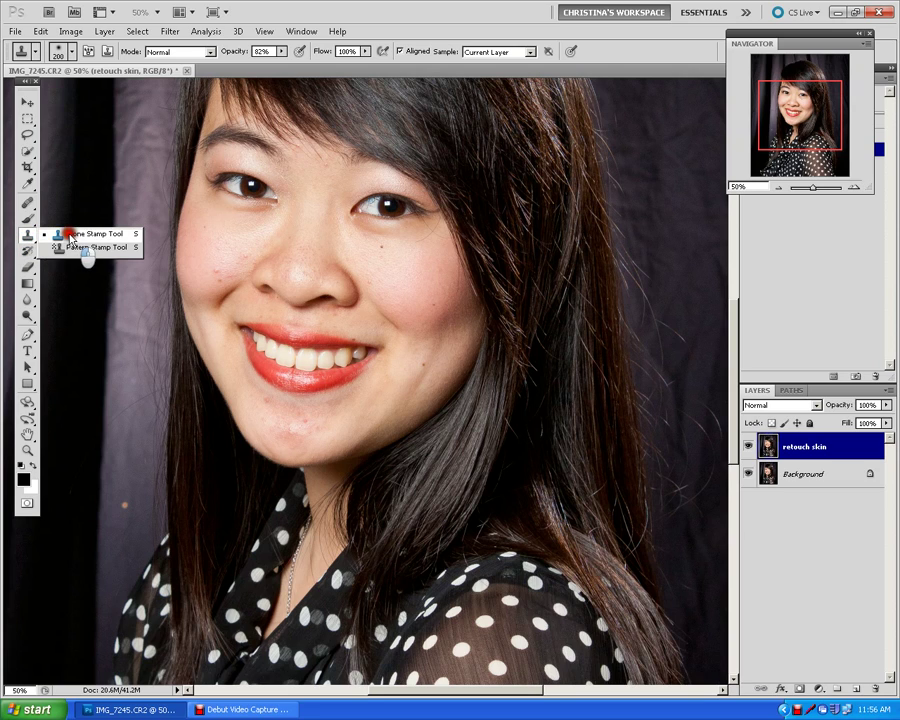
left_click(72, 234)
left_click(282, 51)
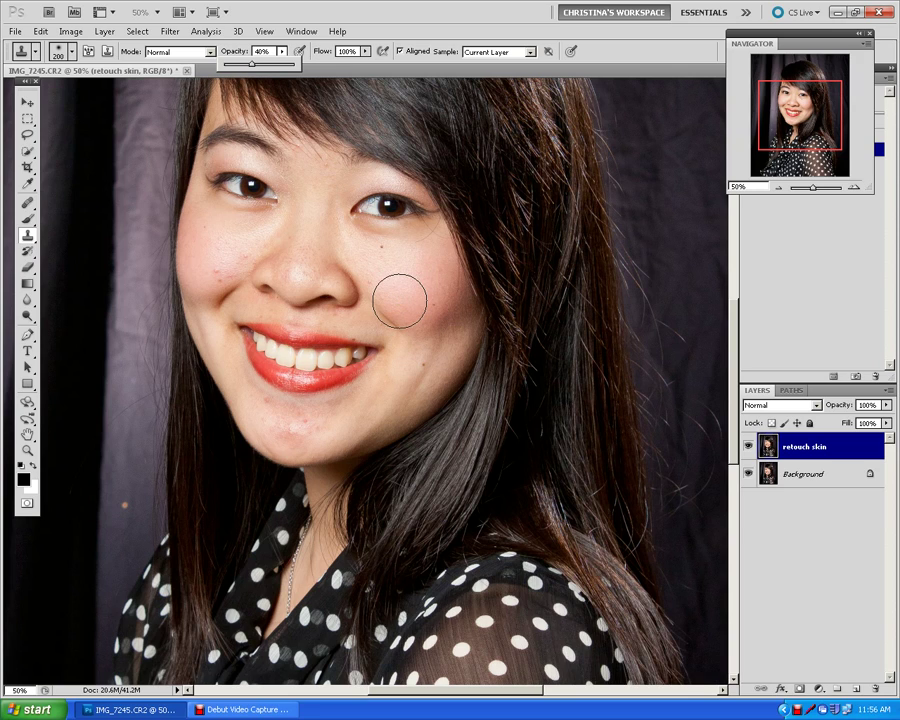
key("bracketleft")
key("bracketleft")
key("bracketleft")
key("bracketleft")
key("bracketleft")
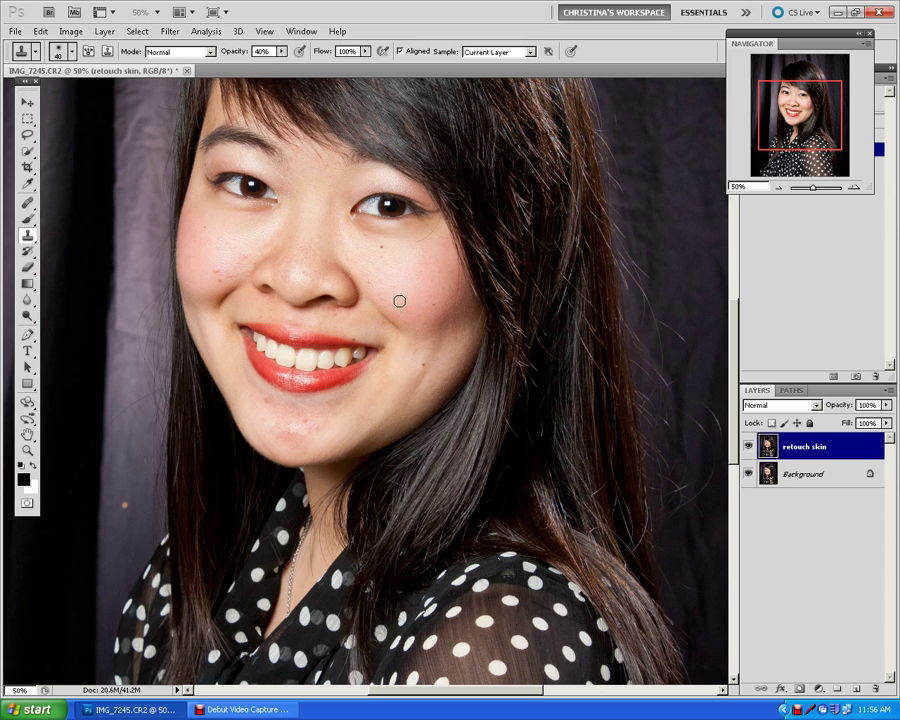
Clone clean neighbouring skin over the red blemishes across the middle of the chin.
key("ctrl+plus")
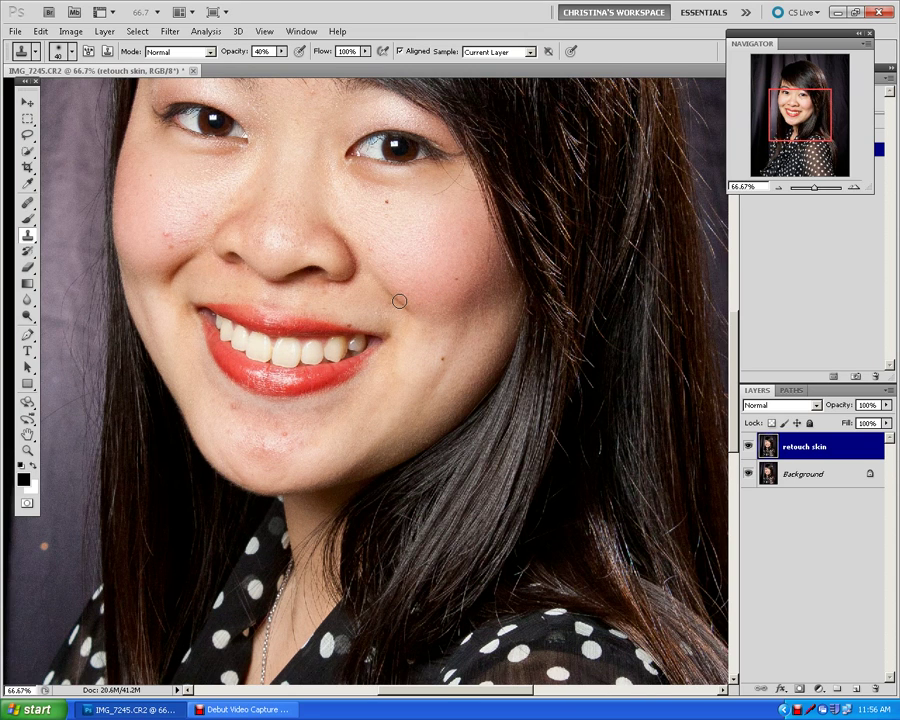
left_click(258, 442)
left_click(297, 438)
left_click(275, 445)
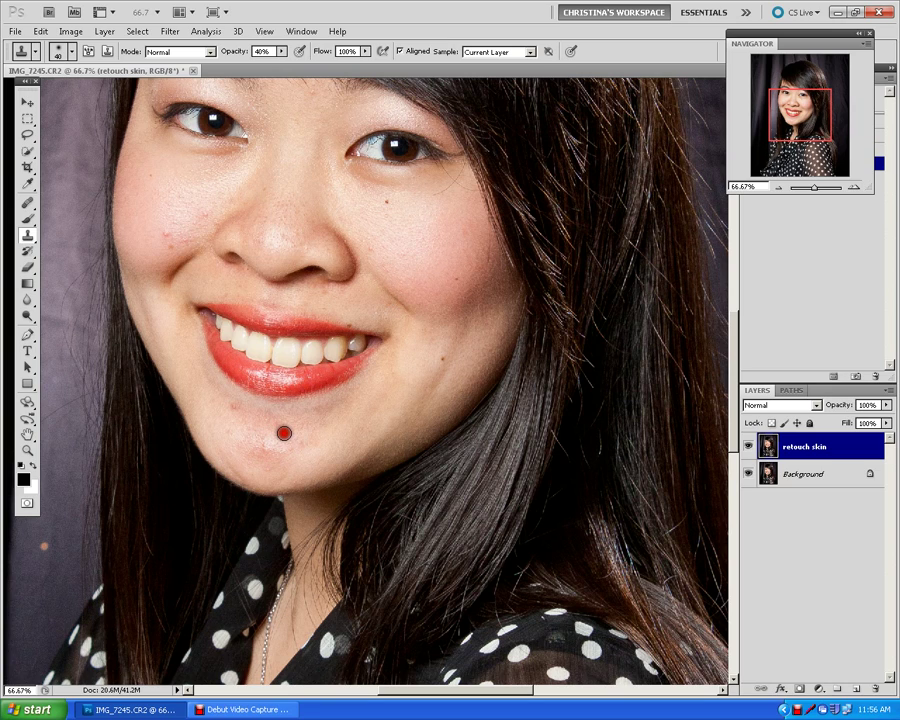
left_click_drag(284, 432, 281, 430)
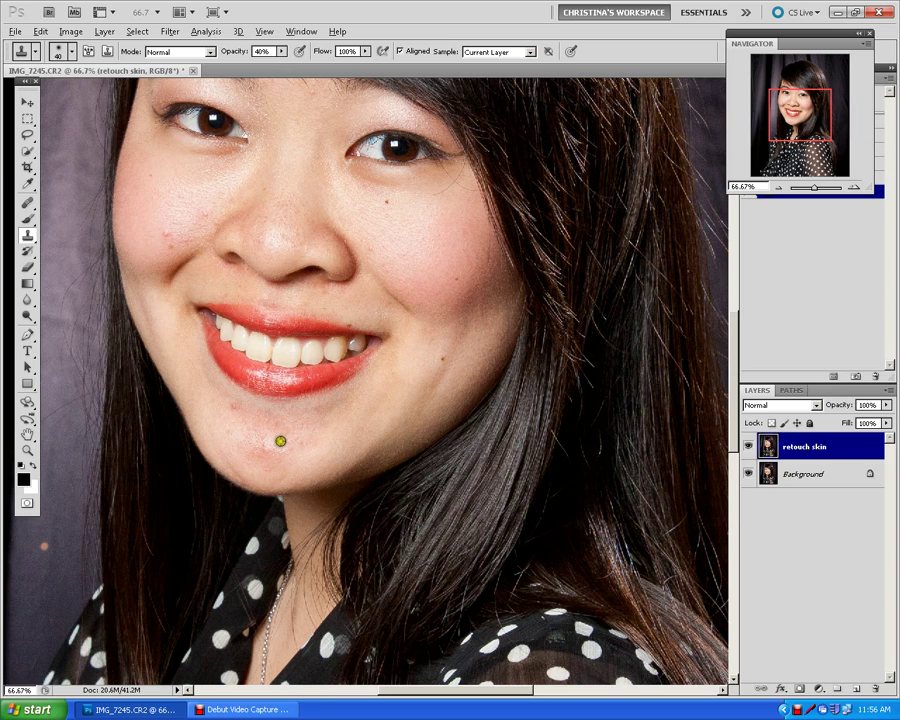
left_click_drag(287, 447, 284, 455)
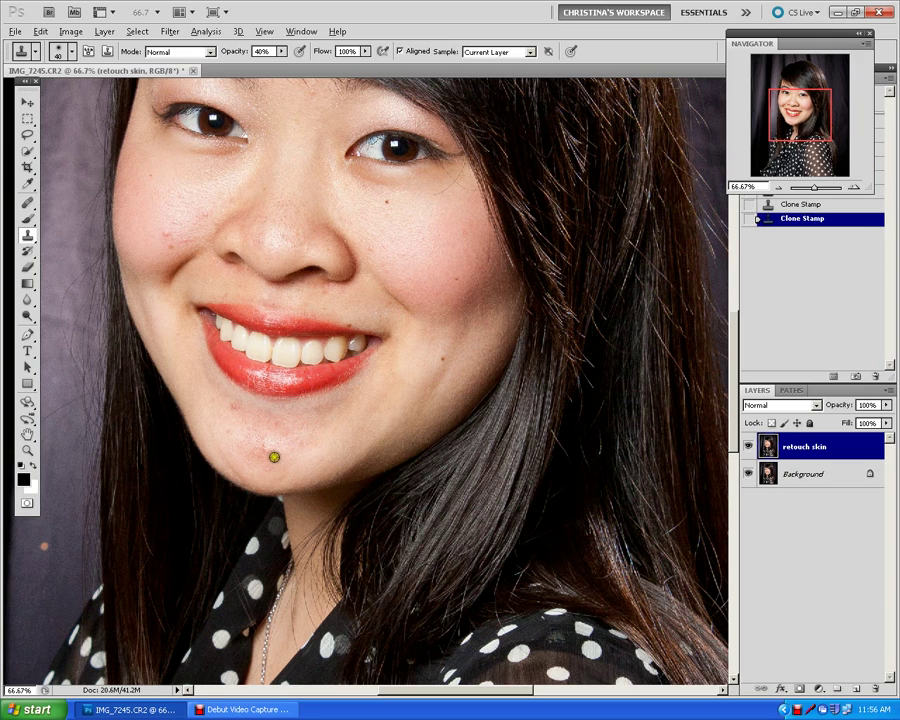
left_click(270, 451)
left_click(269, 442)
left_click(275, 444)
left_click(278, 446)
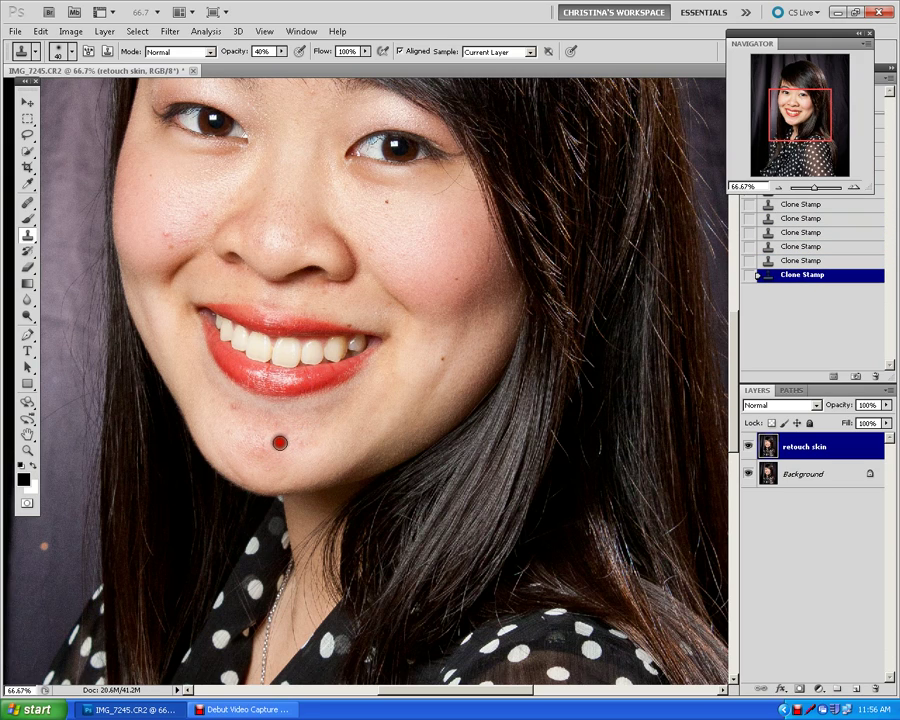
left_click(266, 440)
left_click(250, 451)
left_click(258, 436)
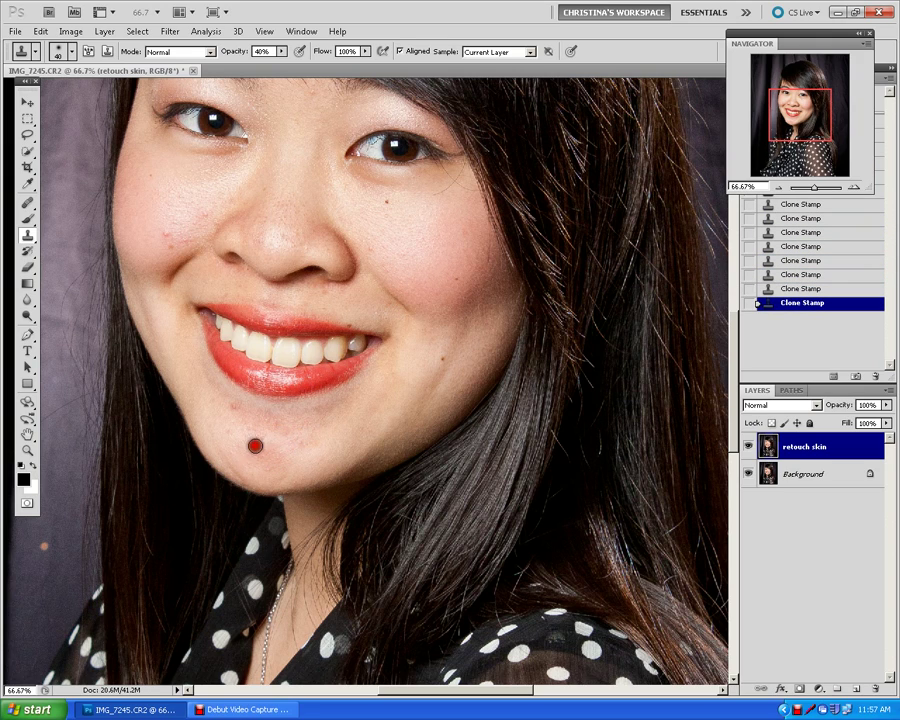
left_click(256, 440)
left_click(254, 444)
left_click(244, 442)
left_click(237, 439)
left_click(236, 436)
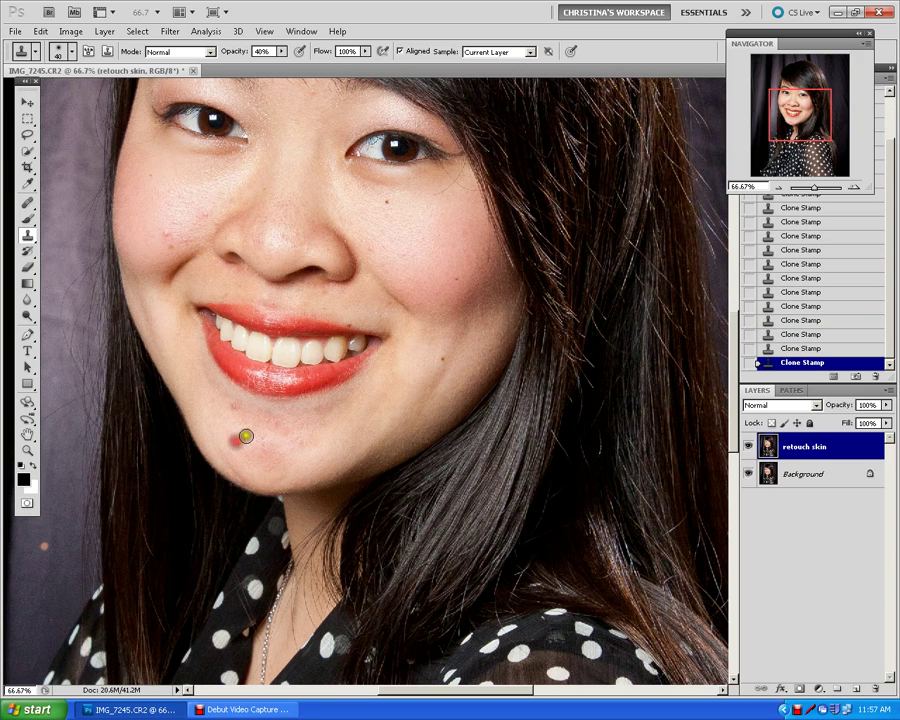
mouse_move(241, 434)
left_mouse_down()
mouse_move(259, 428)
mouse_move(263, 446)
mouse_move(283, 436)
left_mouse_up()
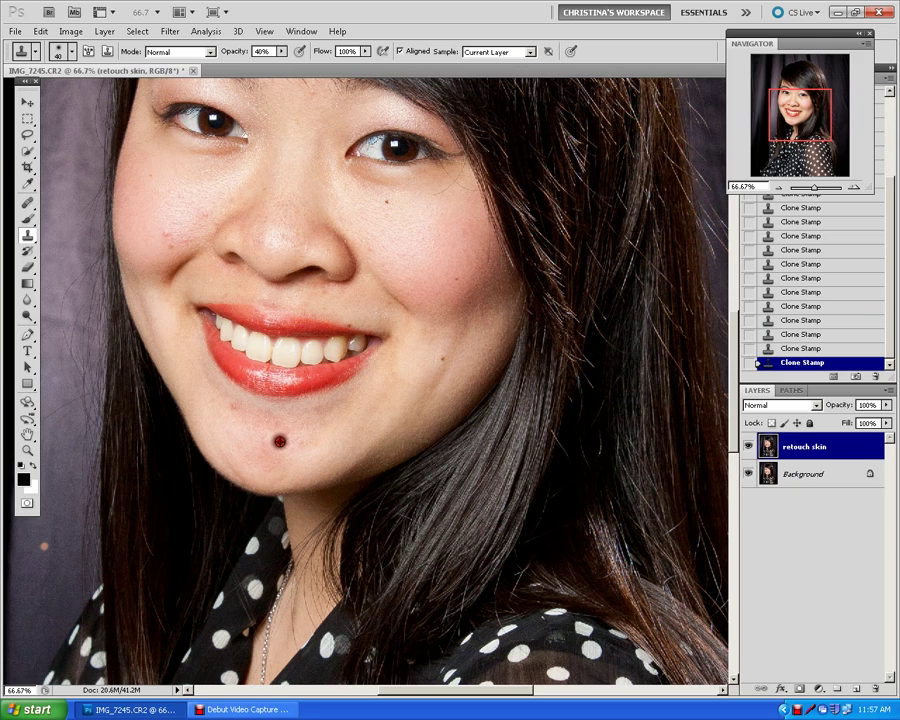
left_click(283, 444)
left_click(293, 443)
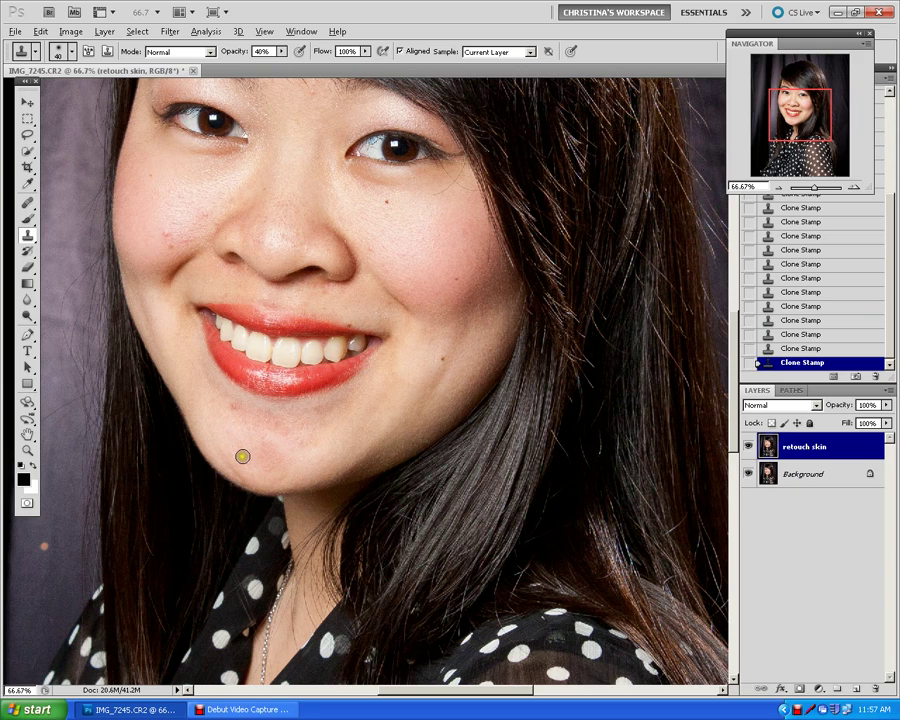
Clone out the remaining red spots on the lower chin and just below the lower lip.
left_click(263, 461)
left_click(238, 420)
left_click(233, 408)
left_click(235, 410)
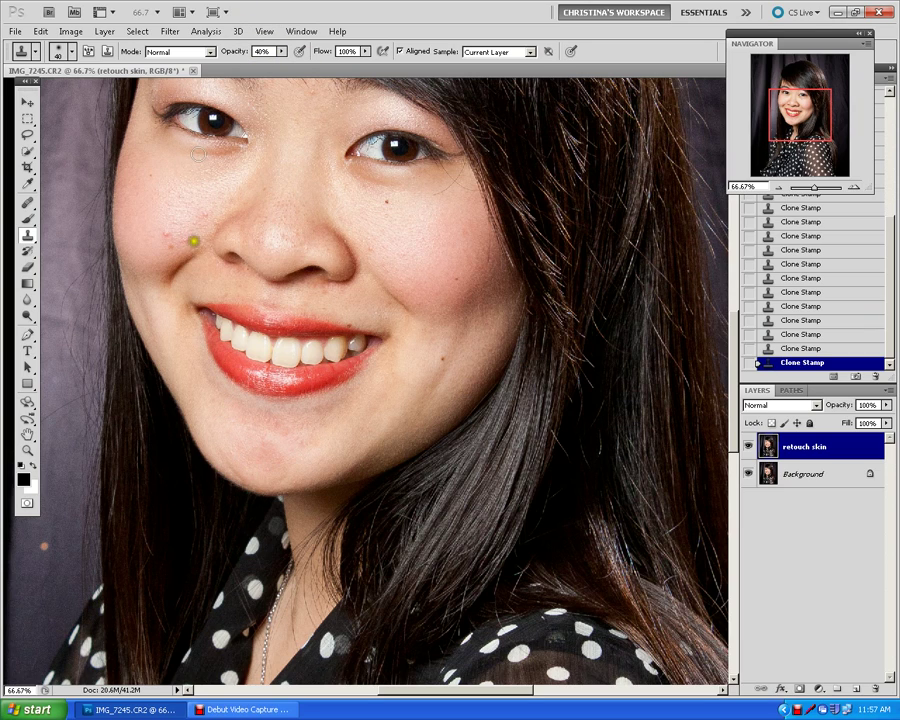
left_click(209, 380)
mouse_move(212, 380)
left_mouse_down()
mouse_move(221, 408)
mouse_move(229, 395)
left_mouse_up()
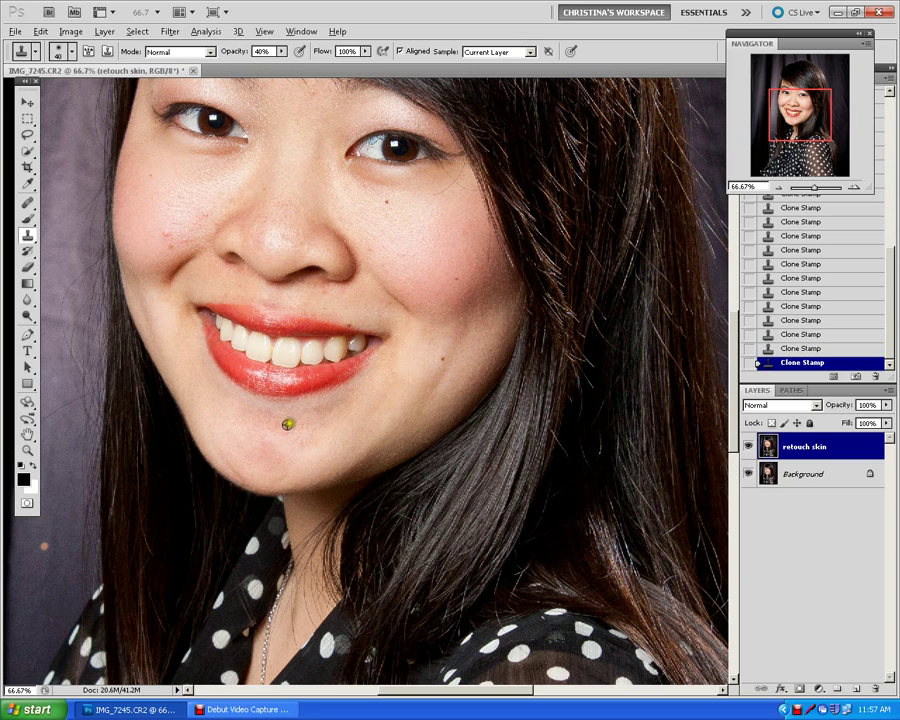
mouse_move(286, 420)
left_mouse_down()
mouse_move(320, 404)
mouse_move(319, 423)
mouse_move(331, 408)
mouse_move(281, 422)
mouse_move(285, 434)
mouse_move(281, 426)
left_mouse_up()
mouse_move(262, 432)
left_mouse_down()
mouse_move(296, 449)
mouse_move(300, 441)
mouse_move(325, 446)
mouse_move(277, 474)
mouse_move(267, 400)
mouse_move(255, 436)
mouse_move(289, 452)
mouse_move(250, 467)
mouse_move(223, 448)
mouse_move(239, 468)
mouse_move(275, 463)
left_mouse_up()
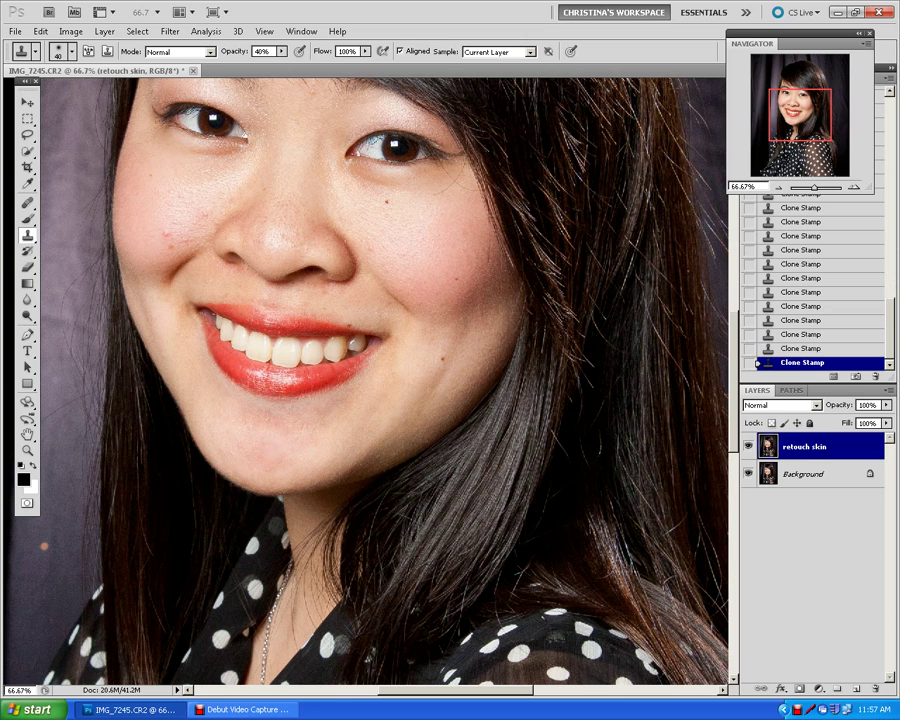
Compare the chin before and after retouching by hiding and showing the "retouch skin" layer.
key("ctrl+minus")
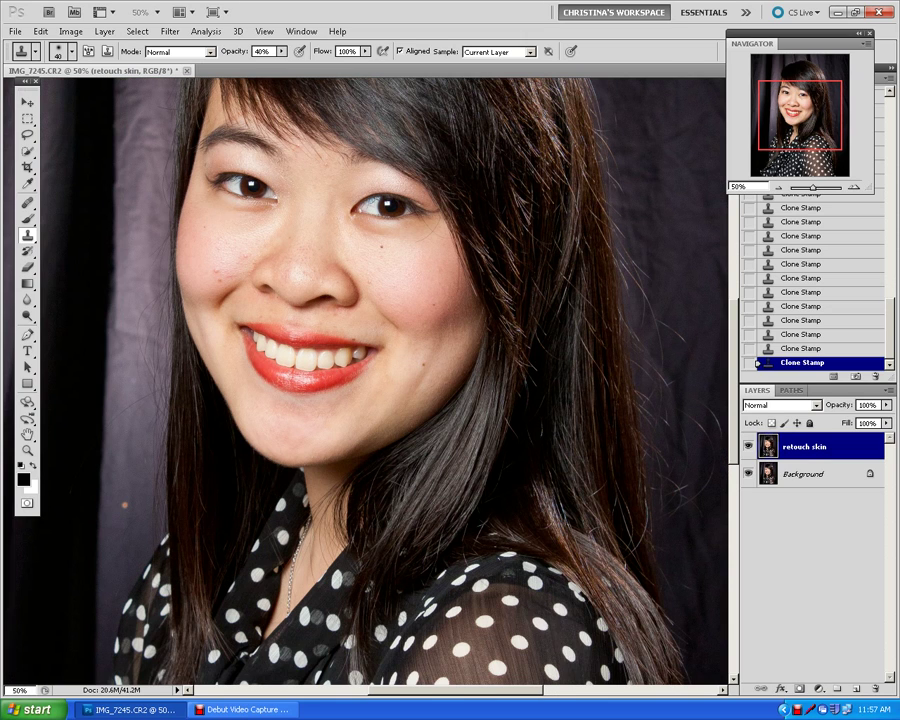
key("ctrl+minus")
key("ctrl+minus")
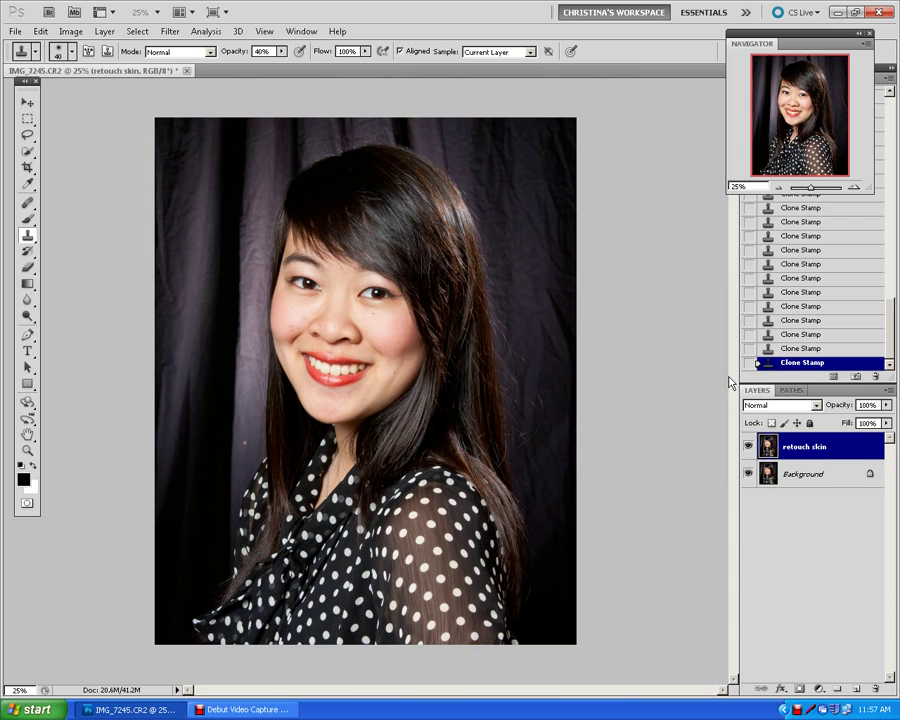
key("ctrl+plus")
key("ctrl+plus")
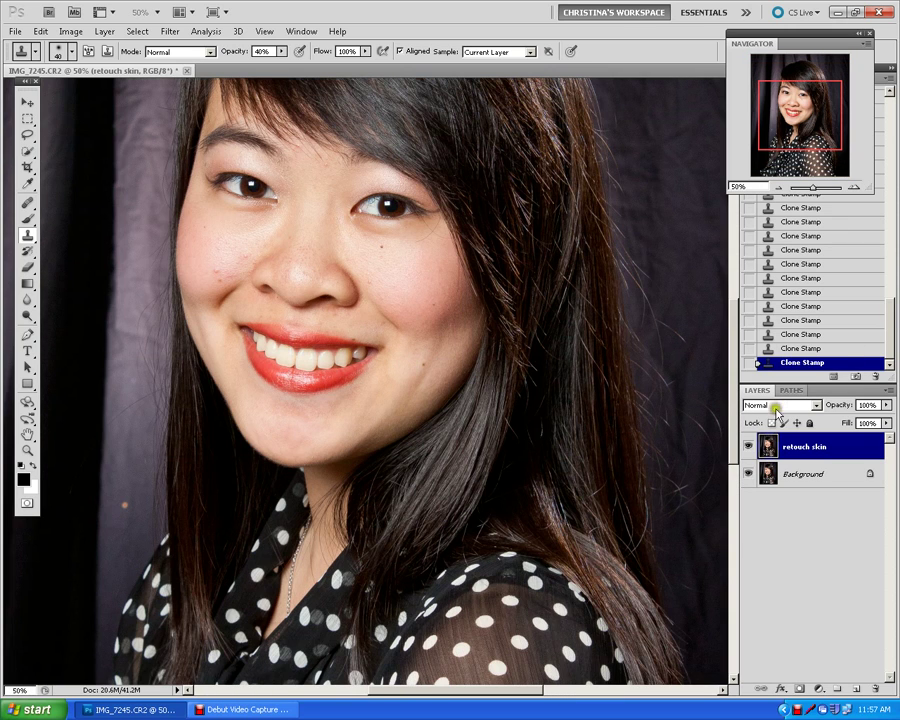
left_click(751, 447)
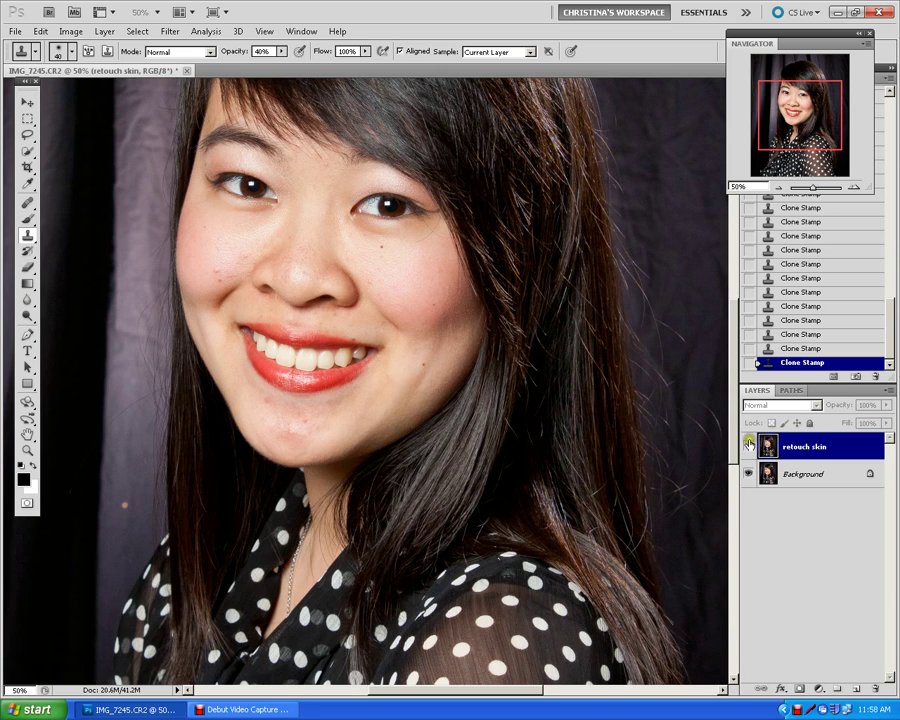
left_click(750, 446)
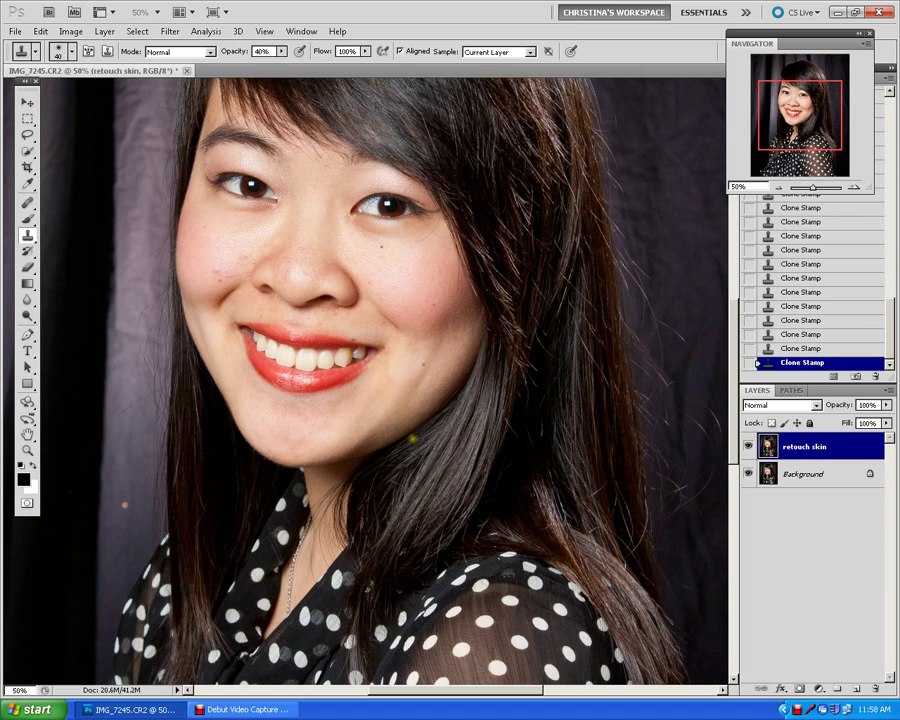
Even out the leftover blotches and uneven tones on the chin at 100% view with the Clone Stamp.
key("ctrl+plus")
key("ctrl+plus")
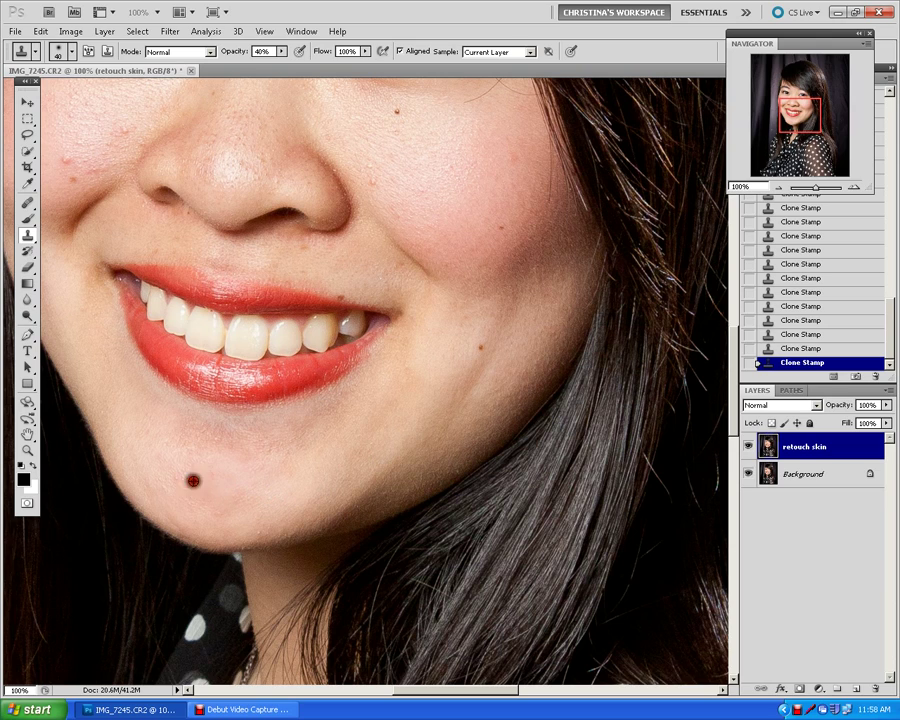
left_click_drag(265, 500, 267, 493)
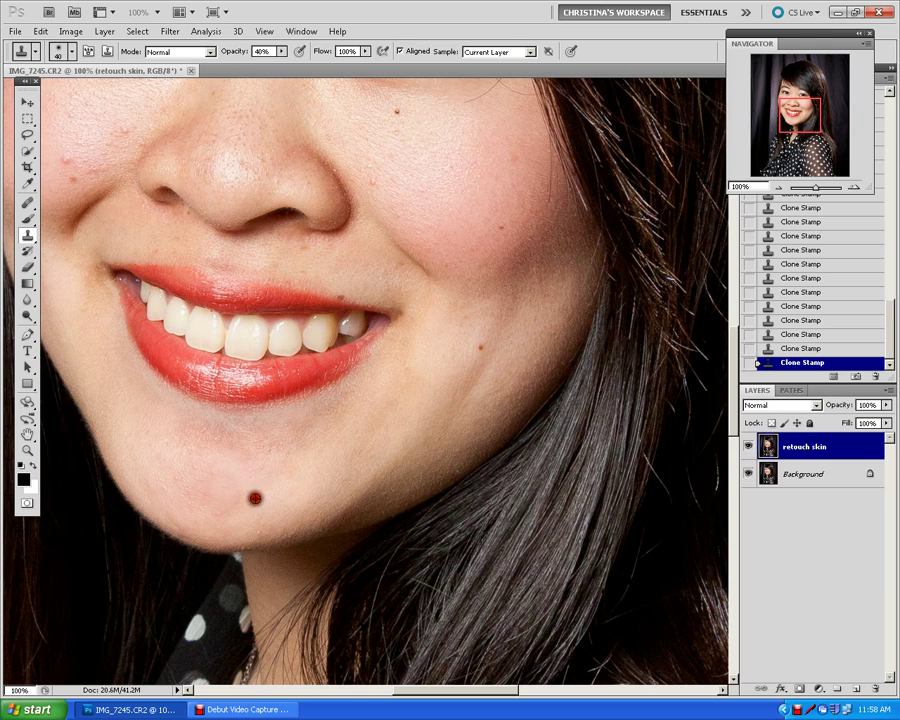
left_click(209, 490)
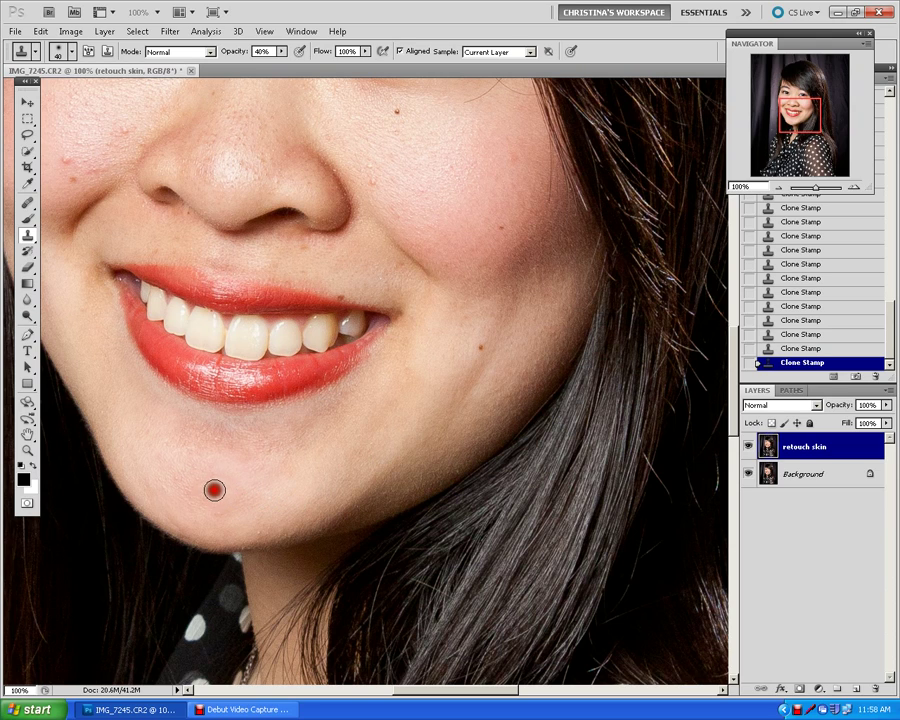
left_click(311, 466)
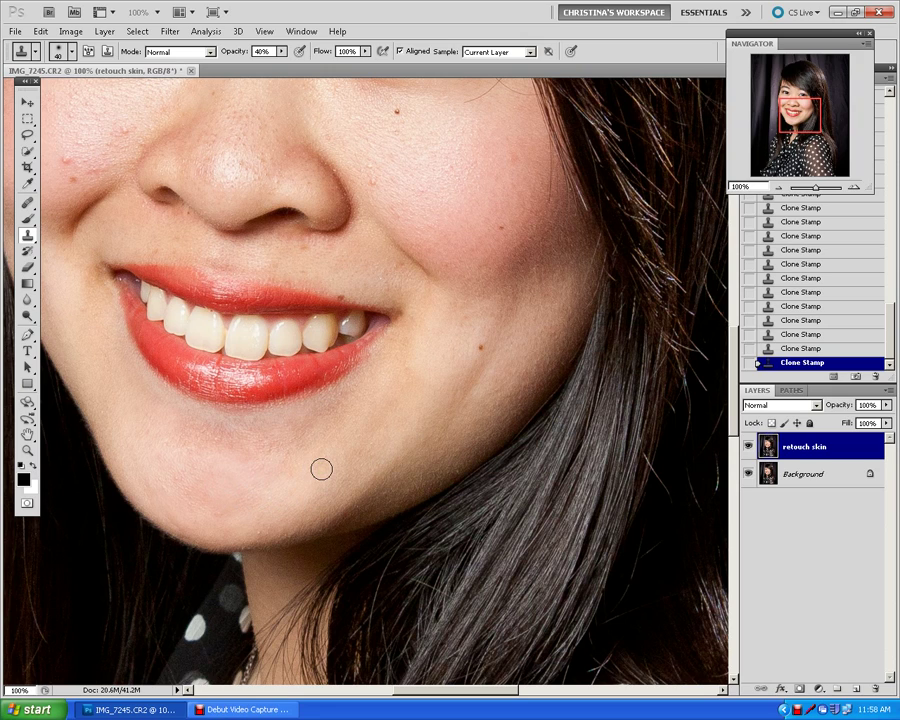
mouse_move(321, 469)
left_mouse_down()
mouse_move(257, 457)
mouse_move(186, 456)
left_mouse_up()
left_click(205, 477, "alt")
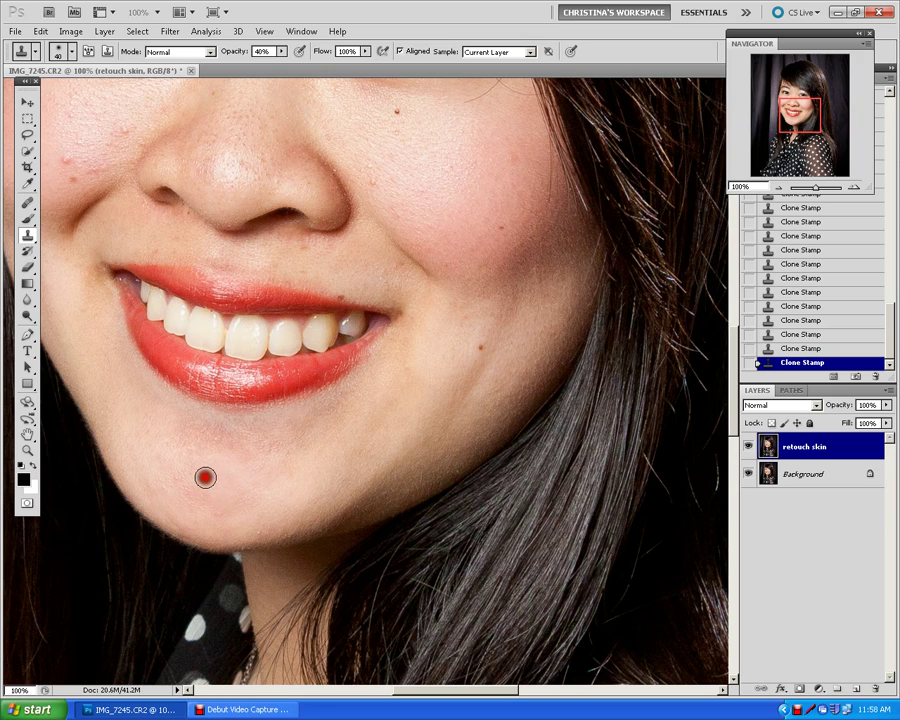
left_click(277, 488)
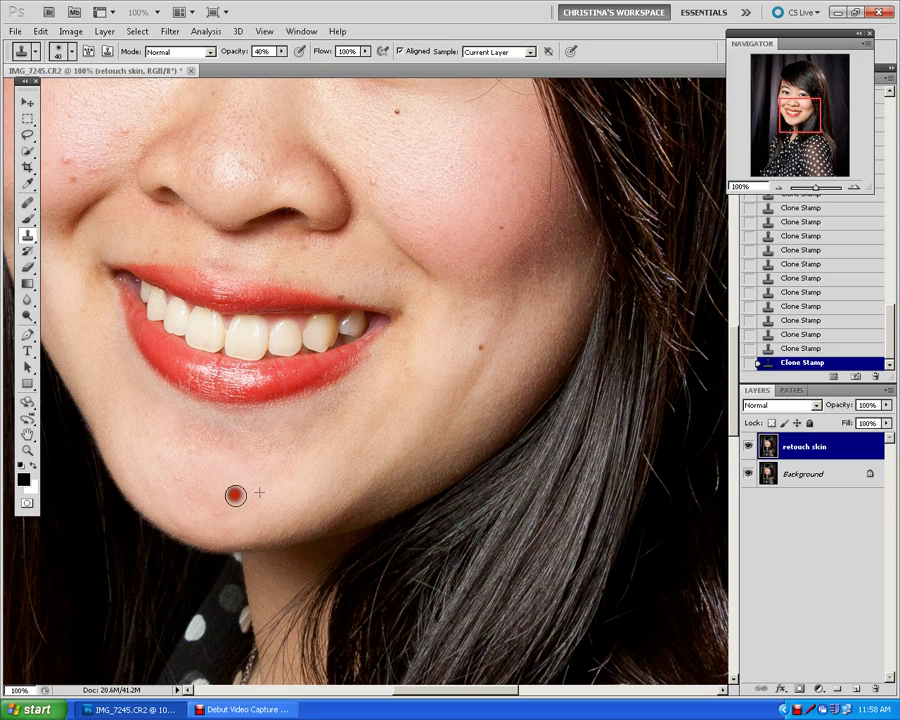
mouse_move(262, 492)
left_mouse_down()
mouse_move(248, 450)
mouse_move(229, 464)
mouse_move(188, 460)
mouse_move(189, 449)
mouse_move(207, 464)
mouse_move(303, 474)
left_mouse_up()
left_click(185, 466)
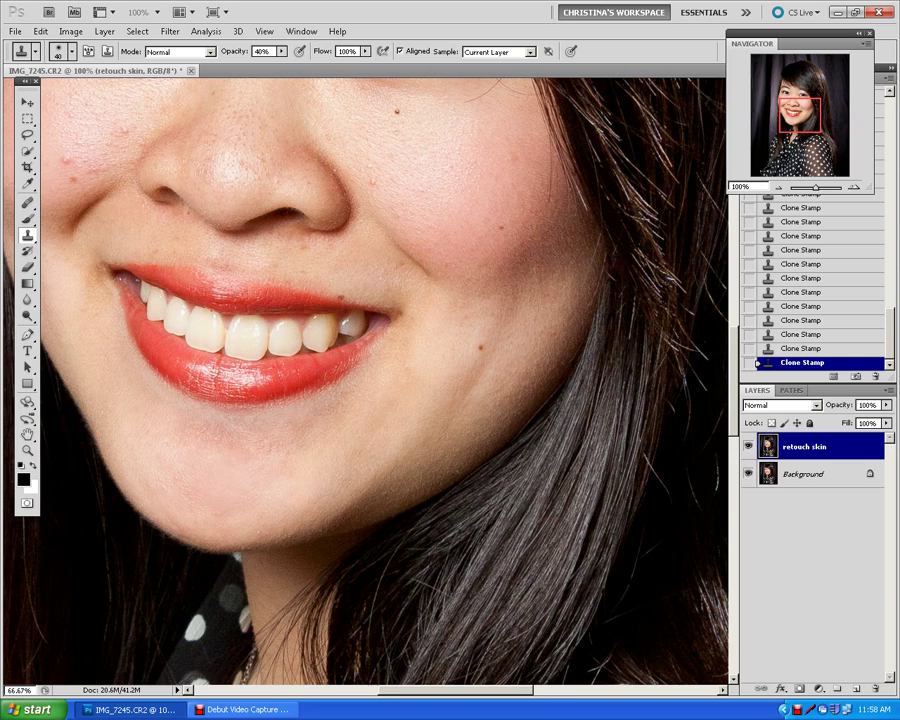
Check the smoothed chin against the original by toggling the "retouch skin" layer's visibility.
key("ctrl+minus")
key("ctrl+minus")
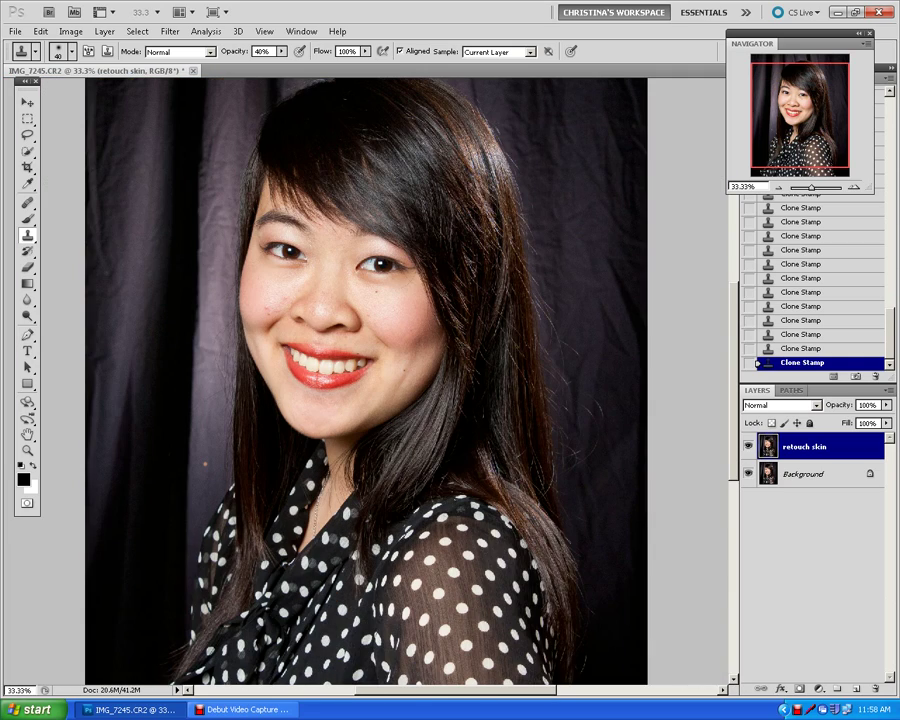
left_click(749, 446)
left_click(749, 446)
key("ctrl+plus")
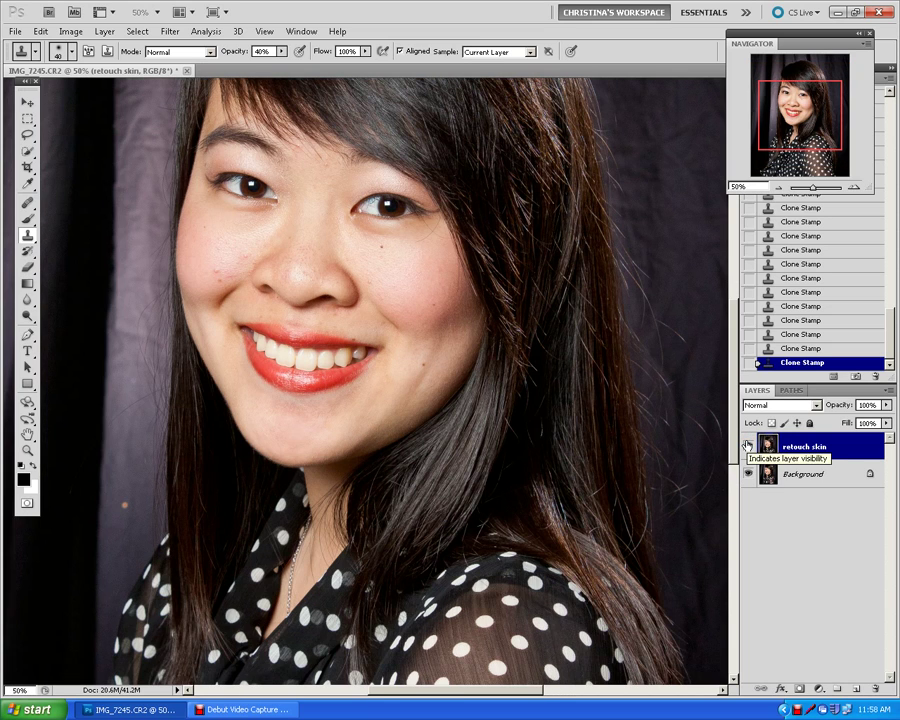
Reduce the clone brush to 30 and remove the spots above the upper lip and on the skin beside the nose.
key("ctrl+plus")
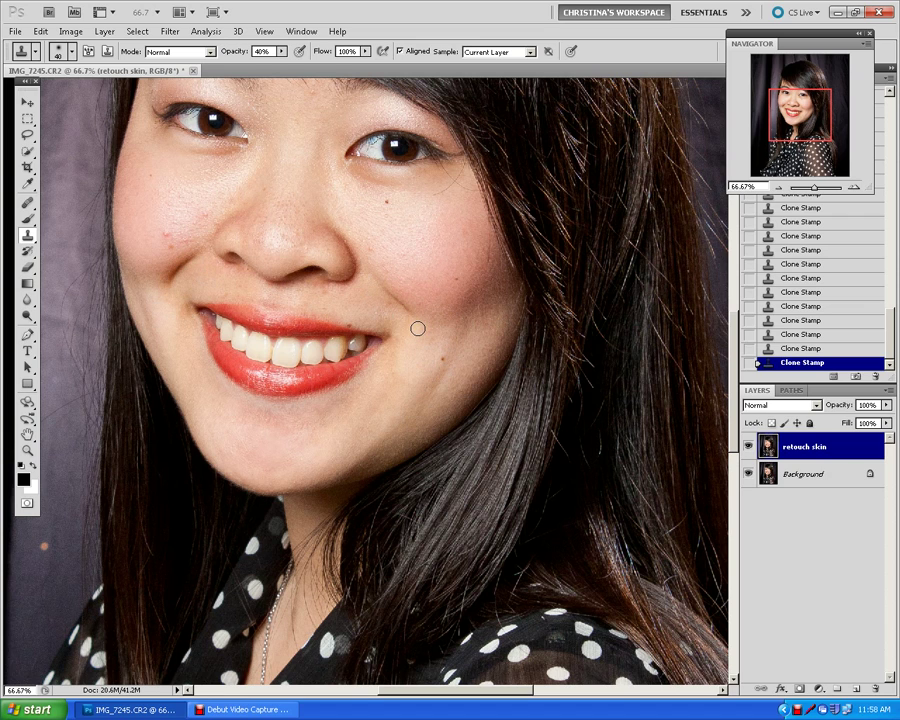
key("ctrl+plus")
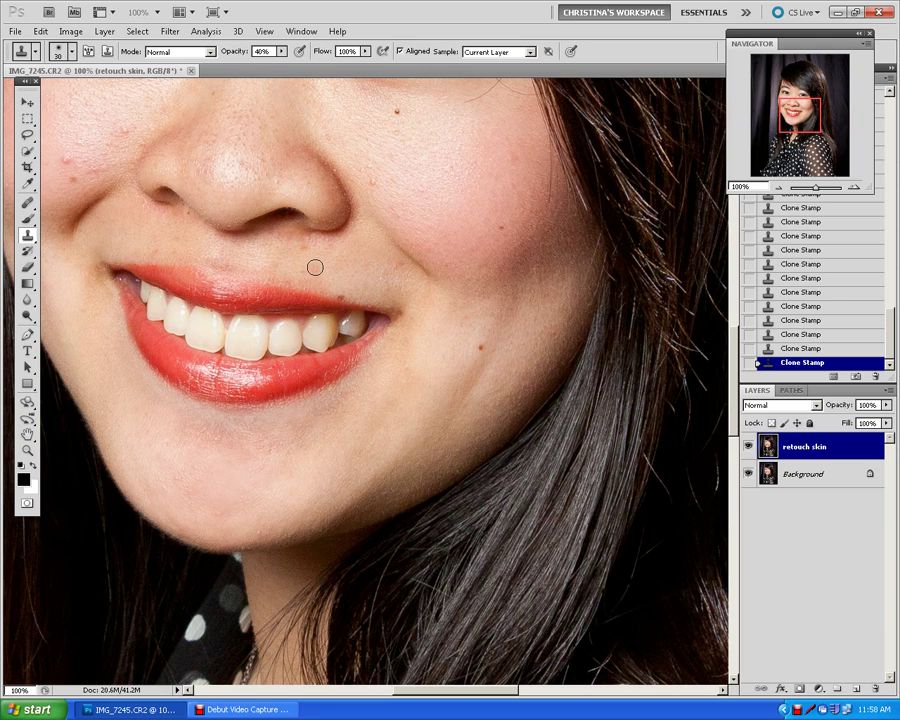
mouse_move(309, 255)
left_mouse_down()
mouse_move(298, 244)
mouse_move(301, 253)
left_mouse_up()
left_click(273, 263)
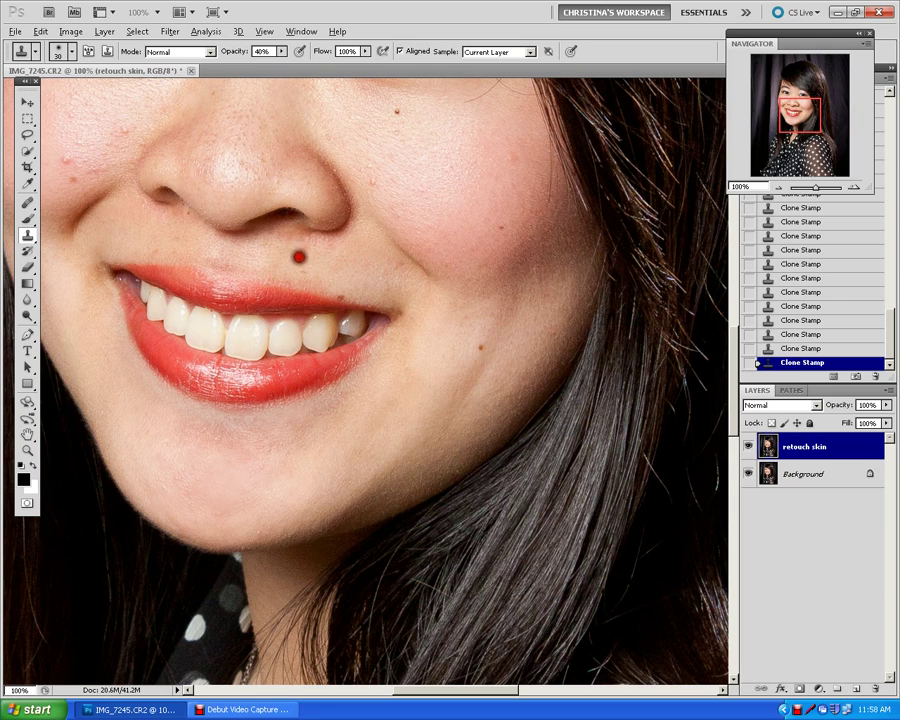
left_click(317, 261)
left_click(155, 247)
left_click(177, 221)
left_click(184, 216)
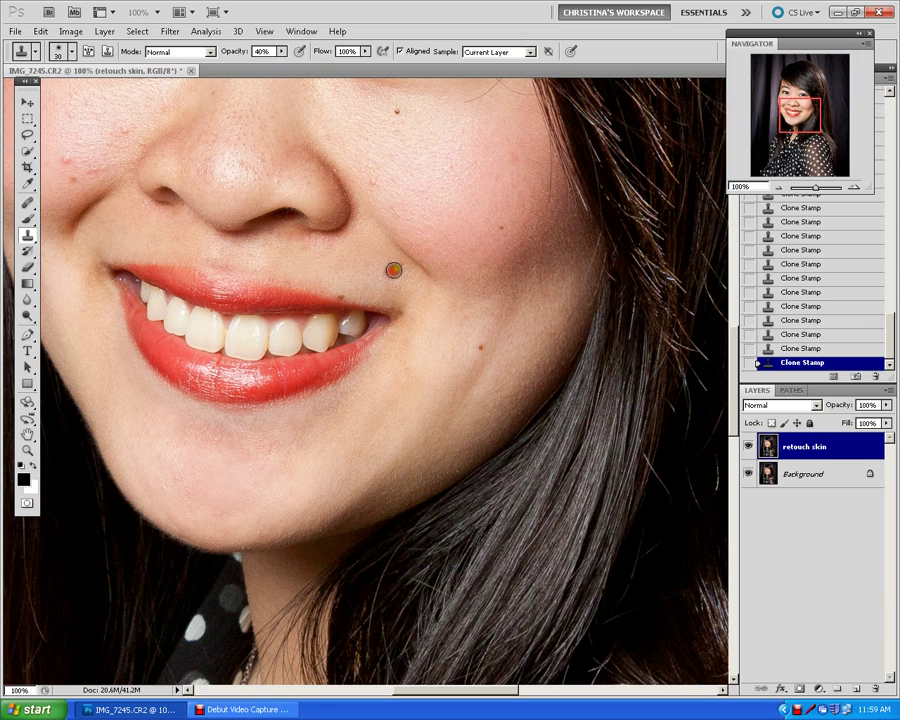
left_click(376, 172)
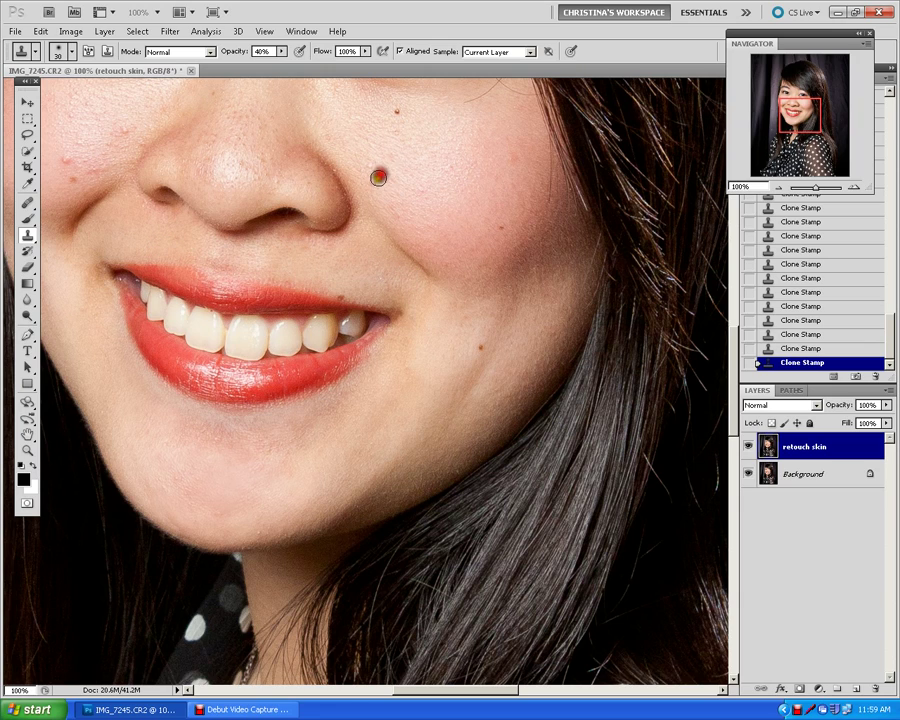
left_click(368, 163)
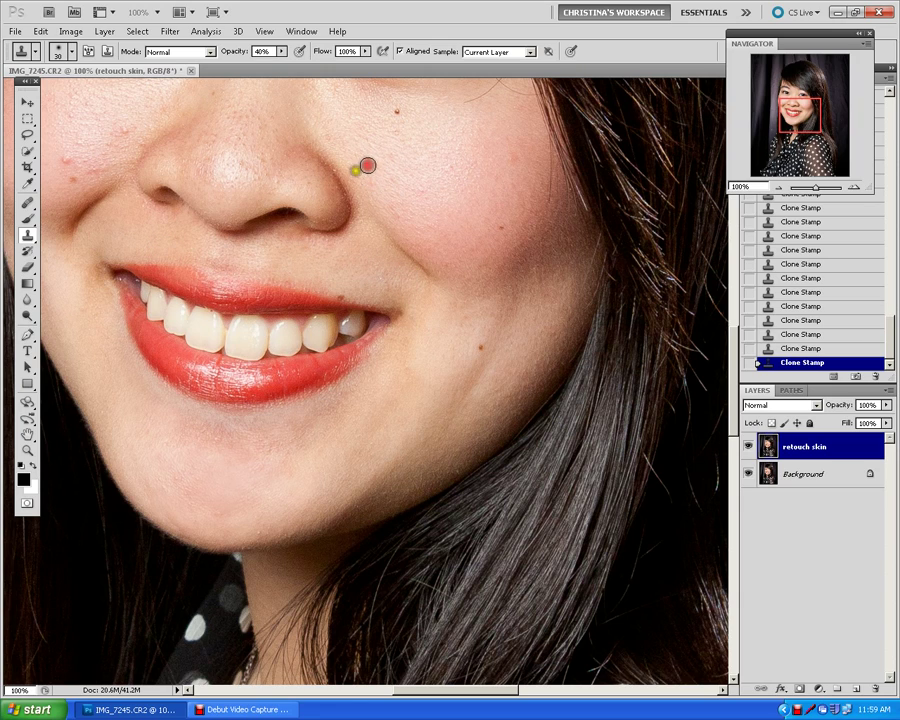
Clone out the enlarged pores and dark dots along the bridge of the nose with the Clone Stamp at 40% opacity.
left_click(261, 141, "alt")
left_click(241, 129)
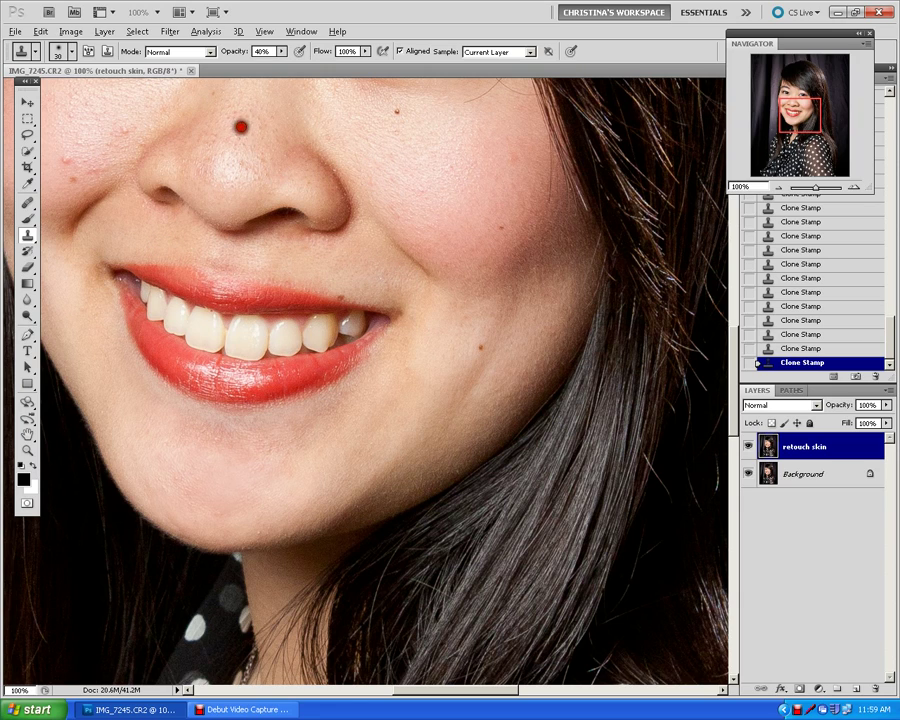
left_click(233, 141)
left_click(227, 169)
left_click(227, 155, "alt")
left_click(225, 157)
left_click(247, 144, "alt")
left_click(237, 153, "alt")
left_click(237, 165)
left_click(227, 161)
left_click(243, 178)
left_click(237, 155, "alt")
left_click(227, 179)
left_click(233, 147, "alt")
left_click(215, 169)
left_click(232, 145, "alt")
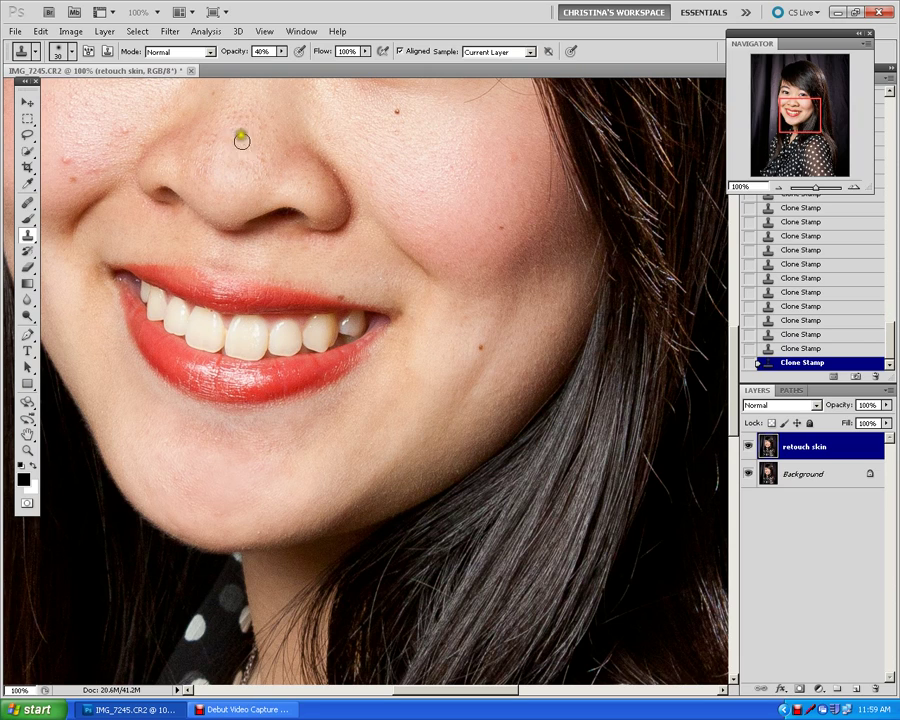
Smooth the pores on the nose tip and sides by cloning from nearby clean nose skin.
left_click(250, 136, "alt")
left_click(234, 142, "alt")
left_click(215, 161, "alt")
left_click(211, 183)
left_click(227, 193)
left_click(258, 155, "alt")
left_click(247, 169)
left_click(202, 158)
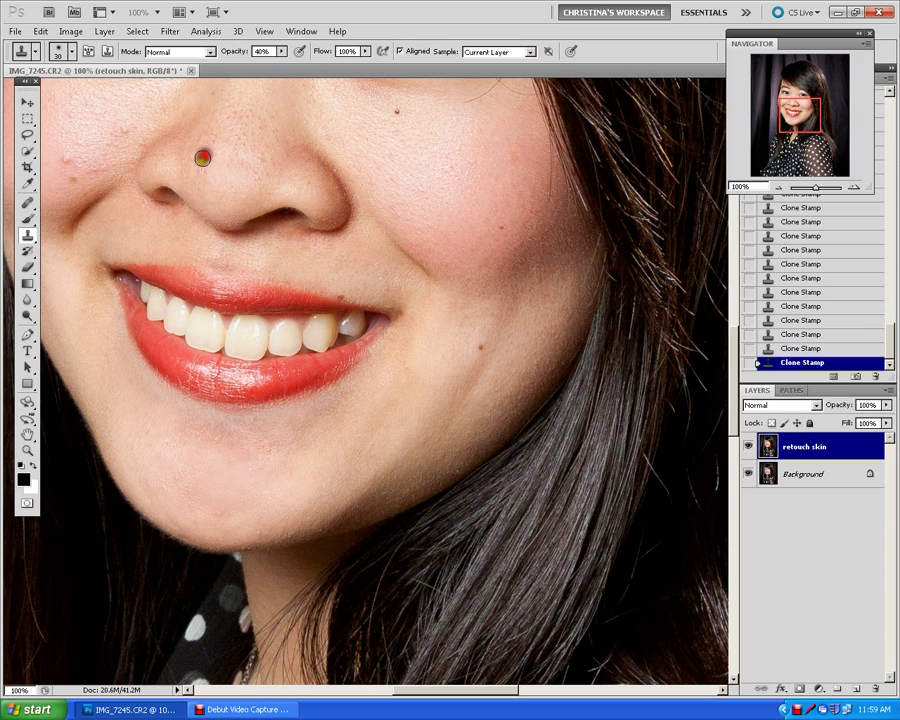
left_click(247, 190, "alt")
left_click(224, 188)
left_click(276, 172, "alt")
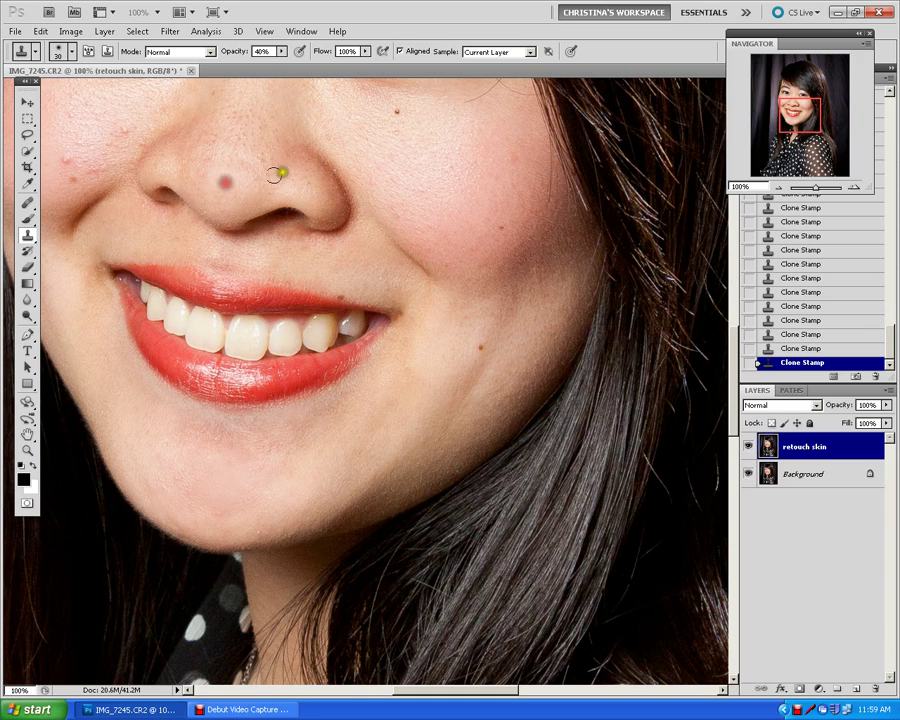
left_click(288, 175)
left_click(281, 191)
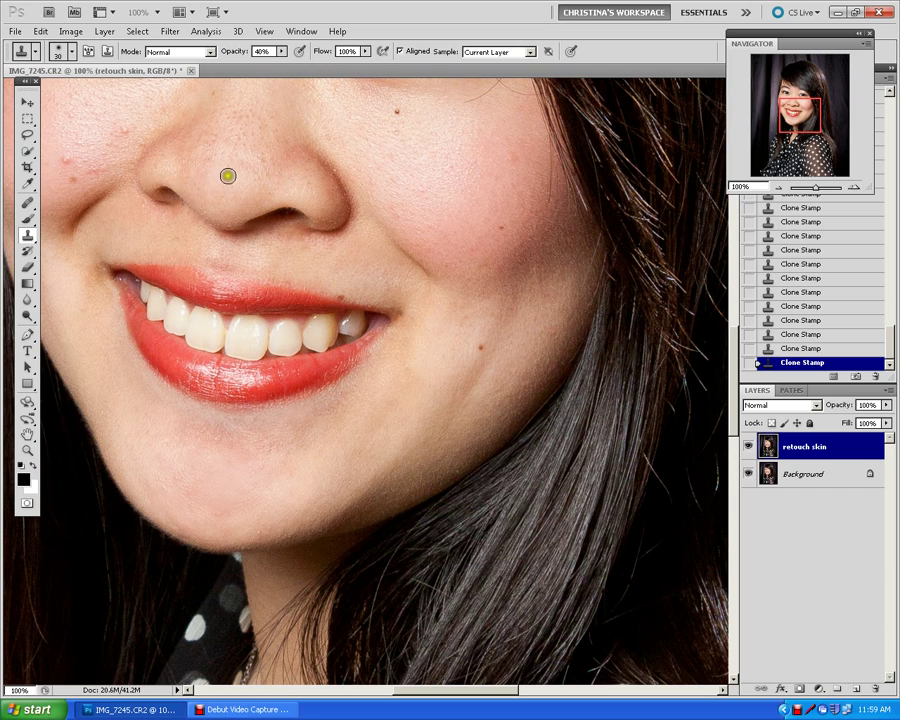
Compare the whole portrait before and after at 33.33% view by hiding and showing the "retouch skin" layer.
left_click_drag(790, 127, 793, 115)
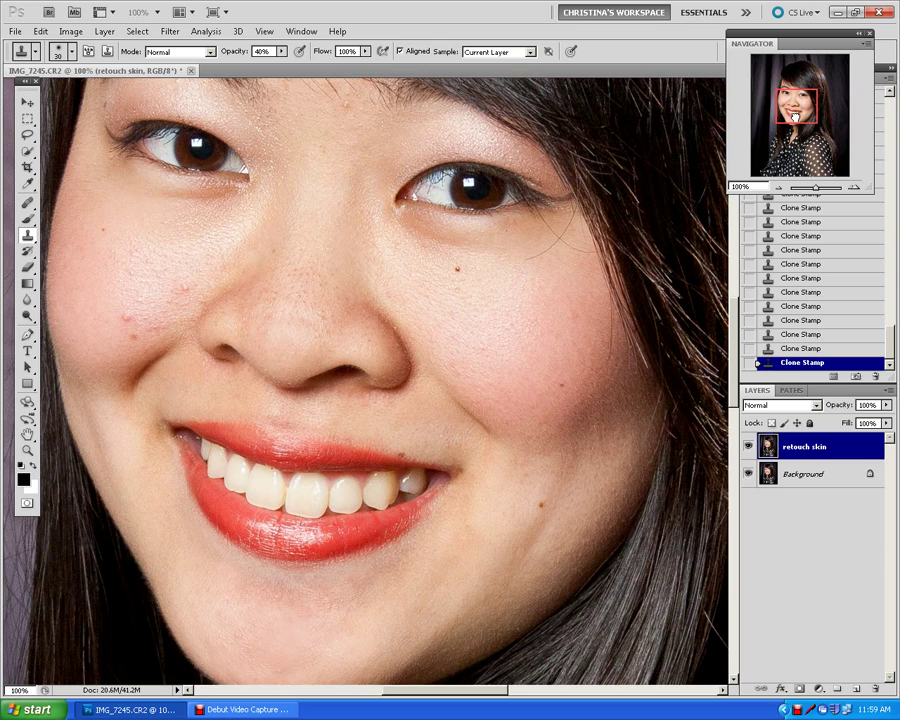
key("ctrl+minus")
key("ctrl+minus")
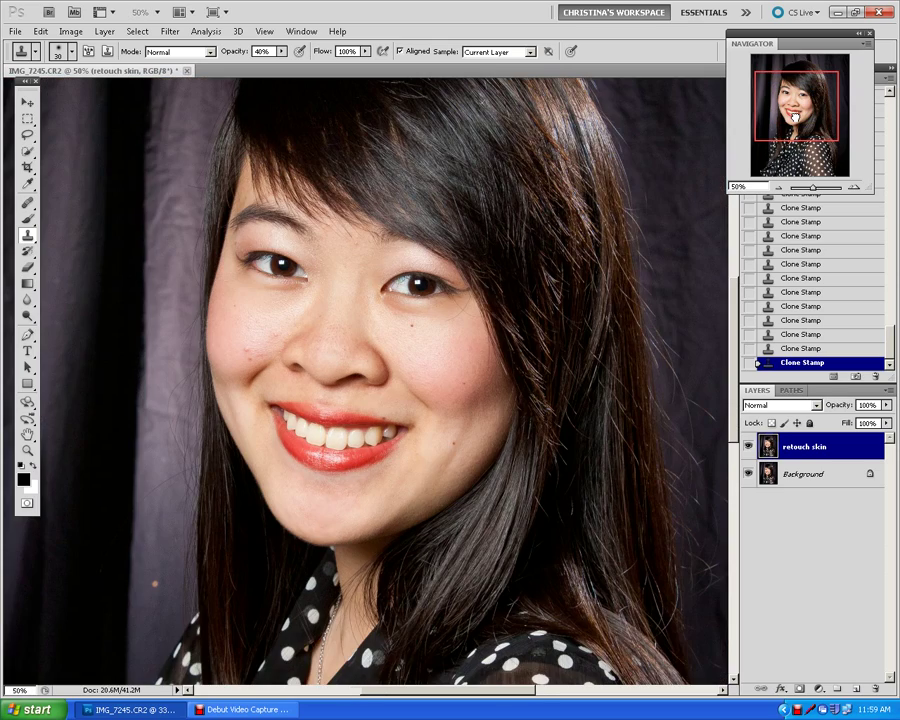
key("ctrl+minus")
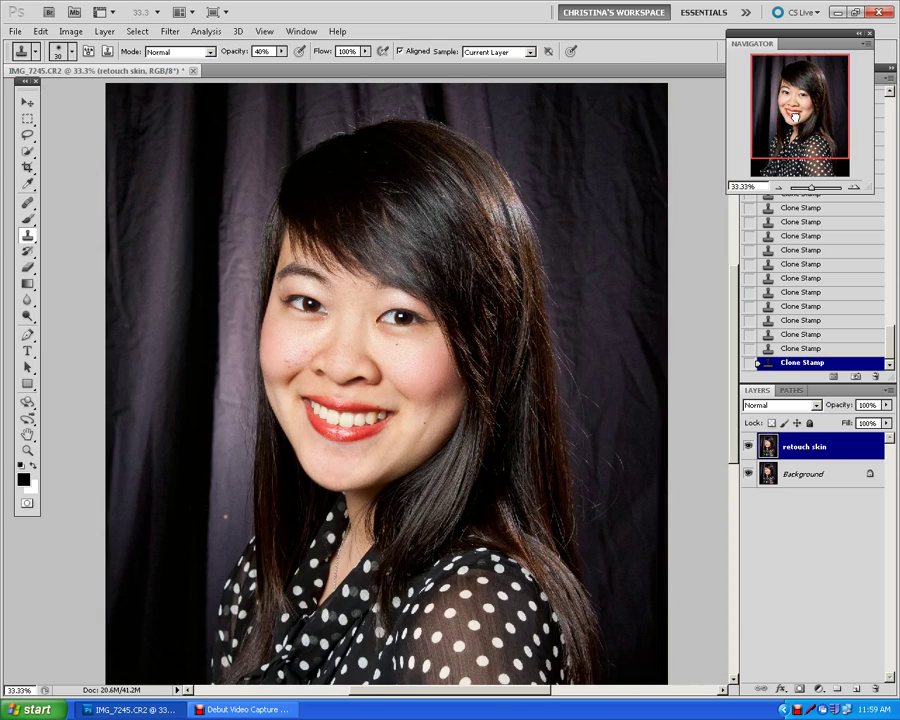
left_click(748, 449)
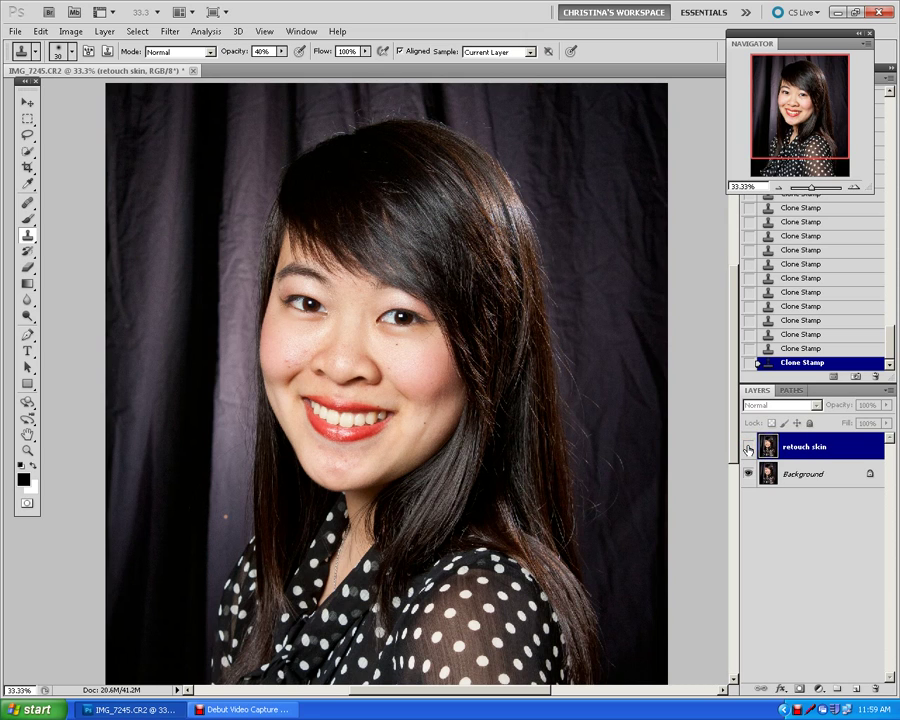
left_click(748, 449)
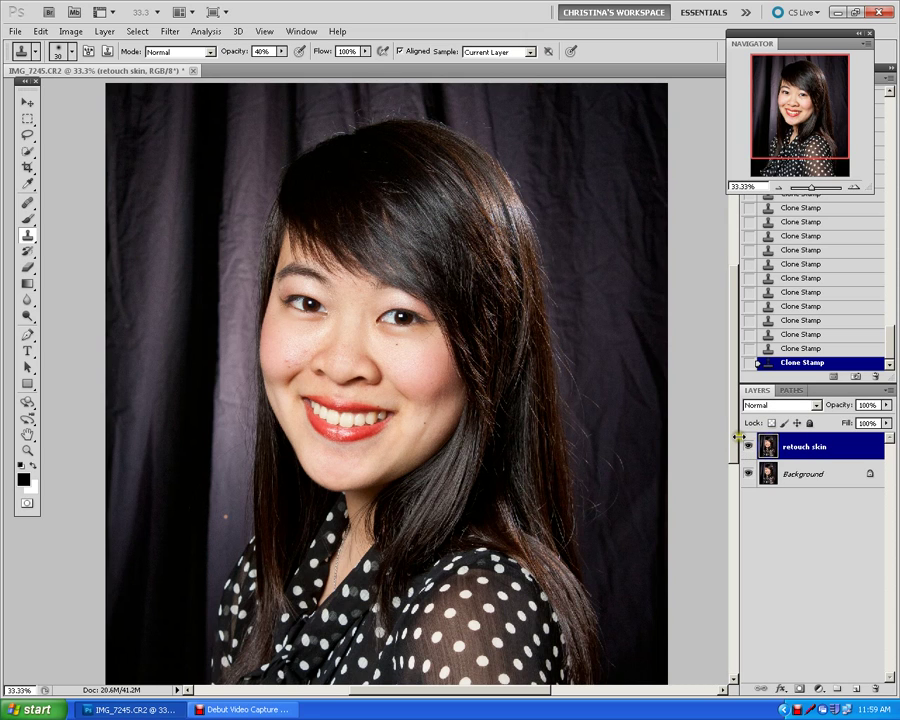
Clone over the remaining pores on the middle of the nose at 100% view.
key("ctrl+plus")
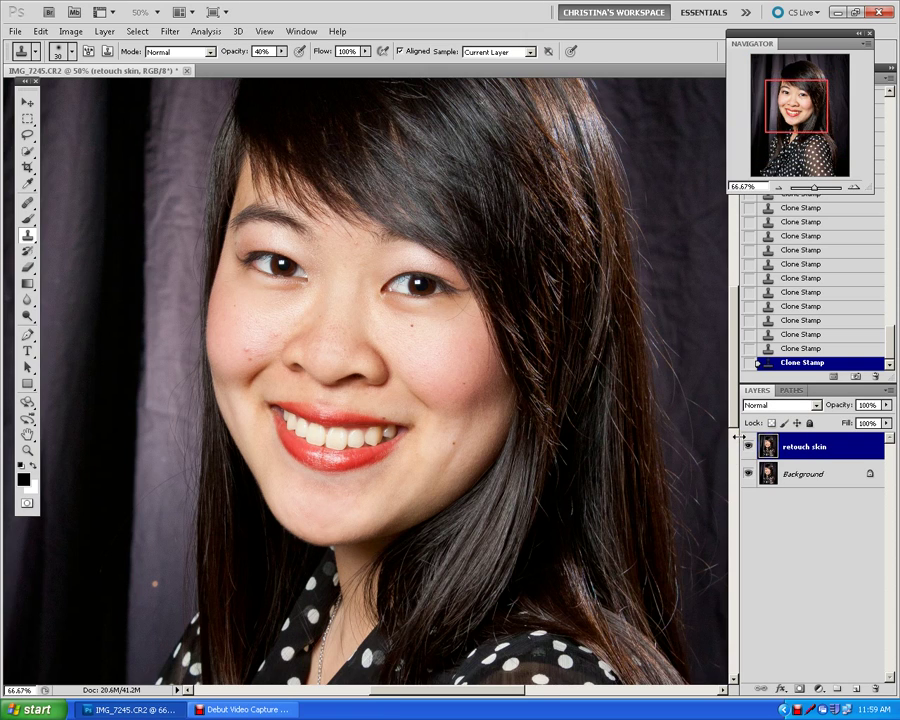
key("ctrl+plus")
key("ctrl+plus")
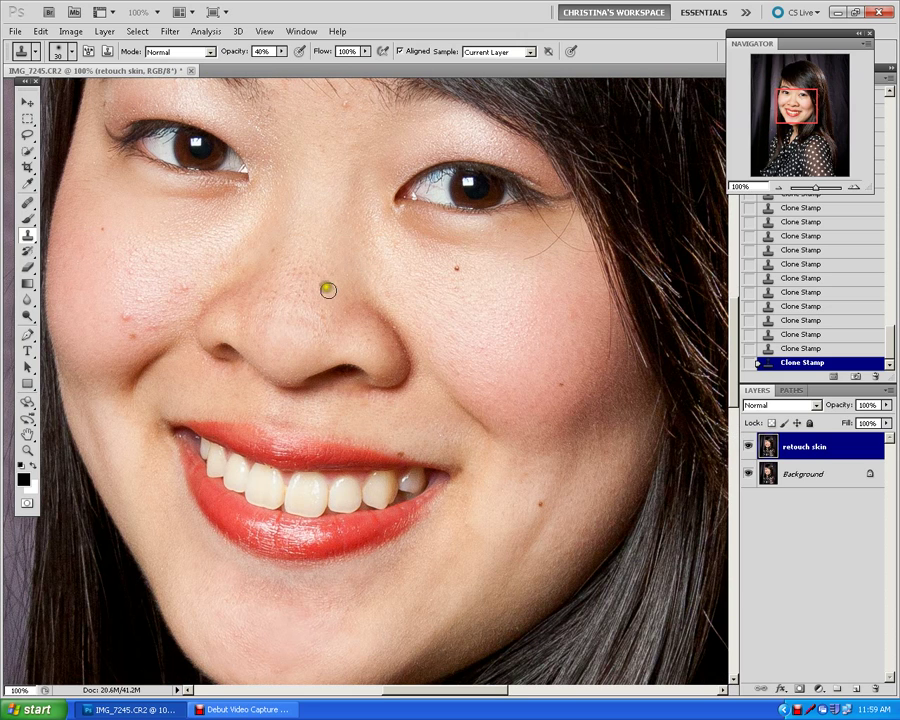
mouse_move(328, 290)
left_mouse_down()
mouse_move(315, 257)
mouse_move(293, 273)
mouse_move(320, 302)
mouse_move(317, 311)
mouse_move(321, 303)
left_mouse_up()
Enlarge the clone brush to 45 and soften the lines and uneven skin beneath the image's right-hand eye.
left_click(458, 291)
left_click(416, 251)
left_click(452, 233)
left_click(421, 258)
left_click(419, 267)
left_click(401, 244, "alt")
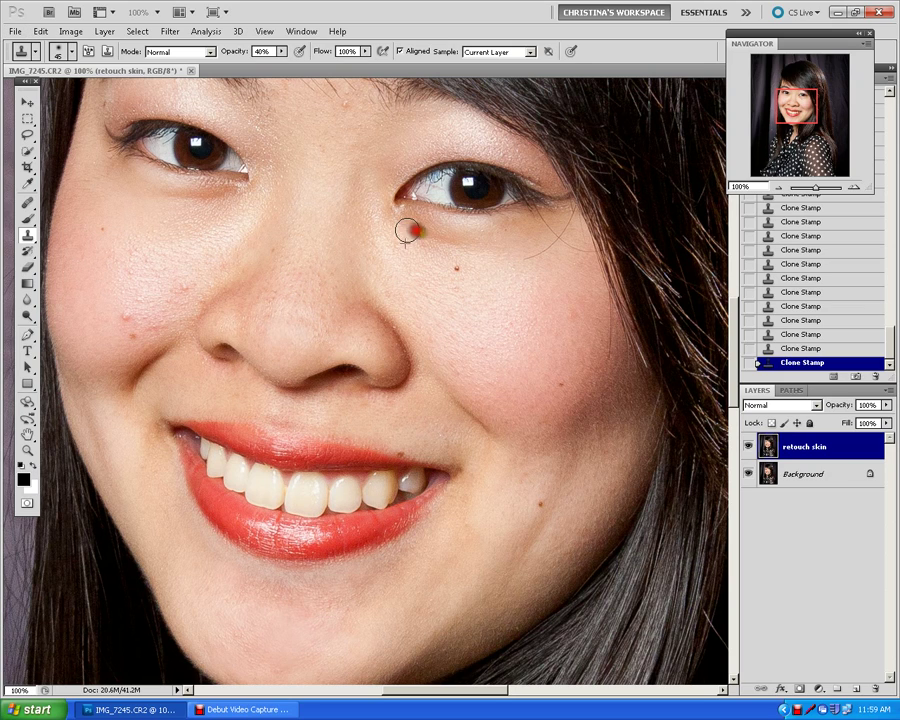
mouse_move(408, 229)
left_mouse_down()
mouse_move(467, 240)
mouse_move(400, 237)
mouse_move(390, 219)
mouse_move(432, 232)
mouse_move(418, 248)
mouse_move(400, 213)
mouse_move(388, 217)
mouse_move(410, 239)
mouse_move(376, 225)
mouse_move(478, 237)
left_mouse_up()
left_click(374, 199)
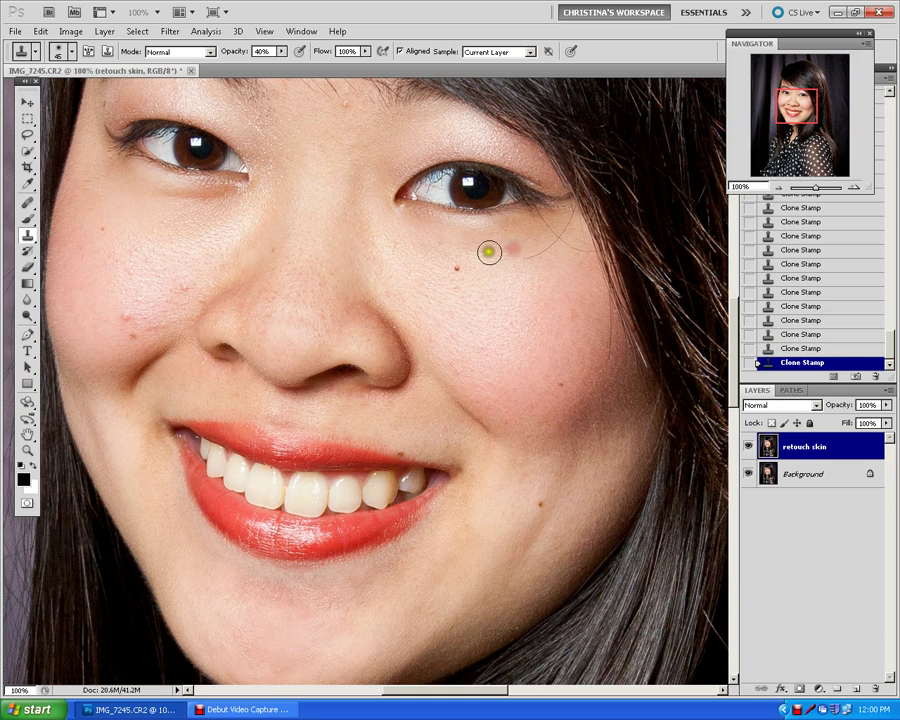
left_click(480, 251)
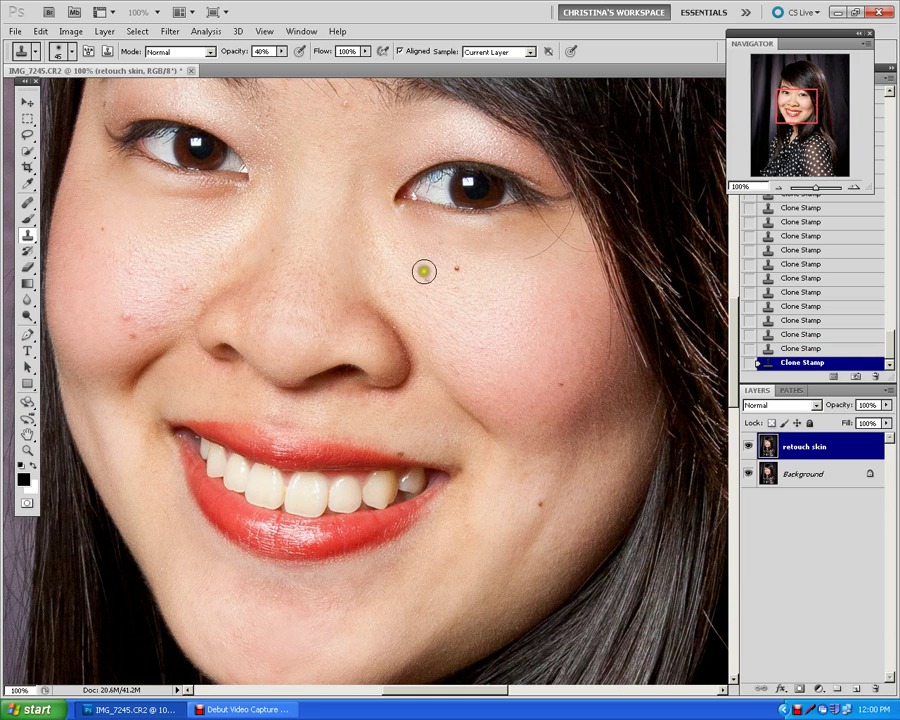
left_click(395, 245)
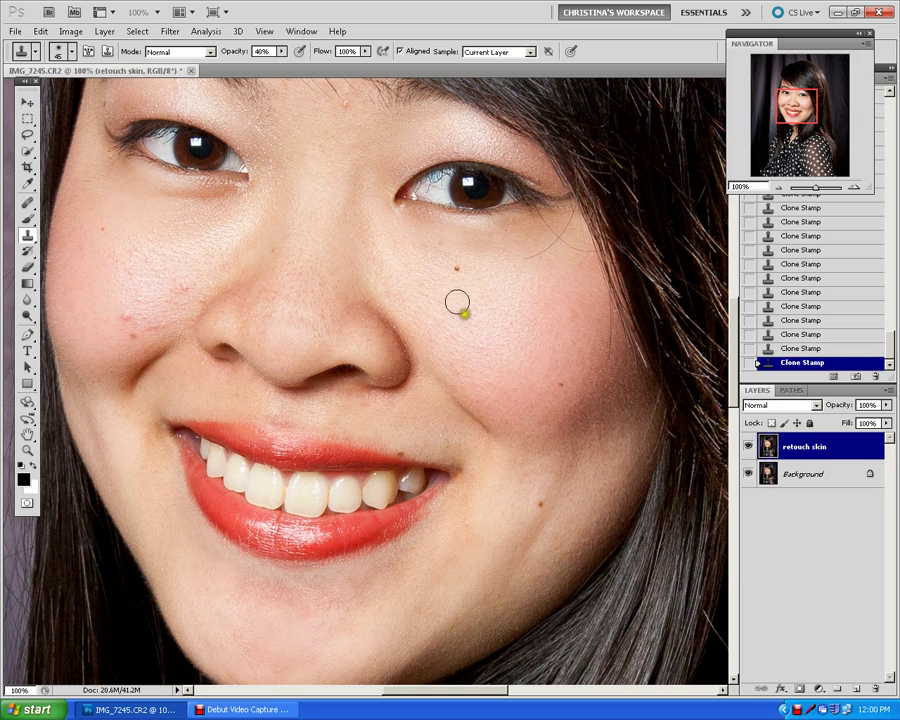
Compare the face with the original at 50% view by repeatedly toggling the "retouch skin" layer's visibility.
key("ctrl+minus")
key("ctrl+minus")
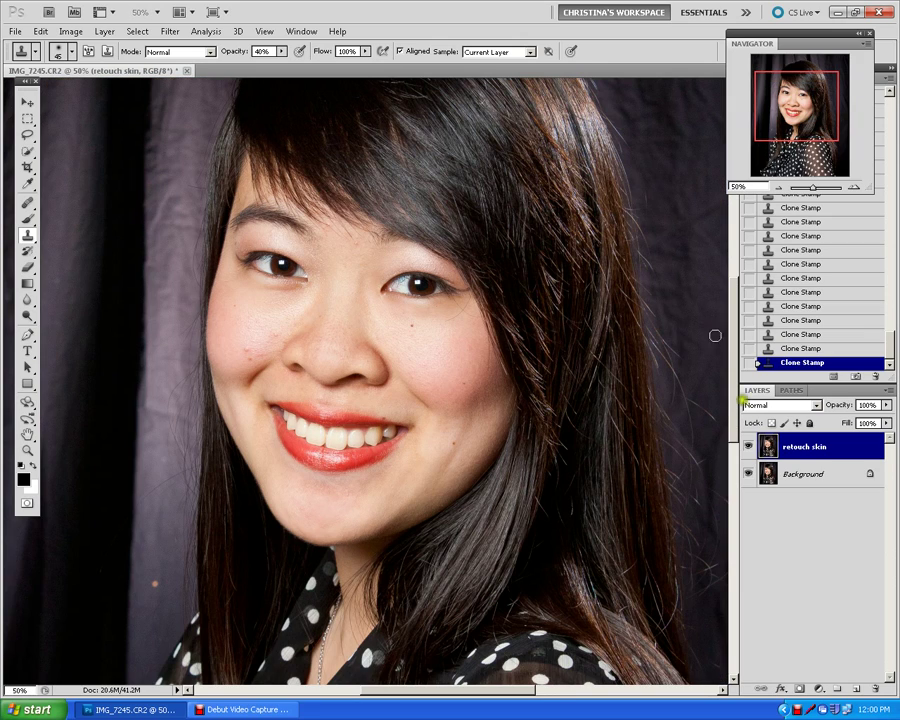
left_click(748, 447)
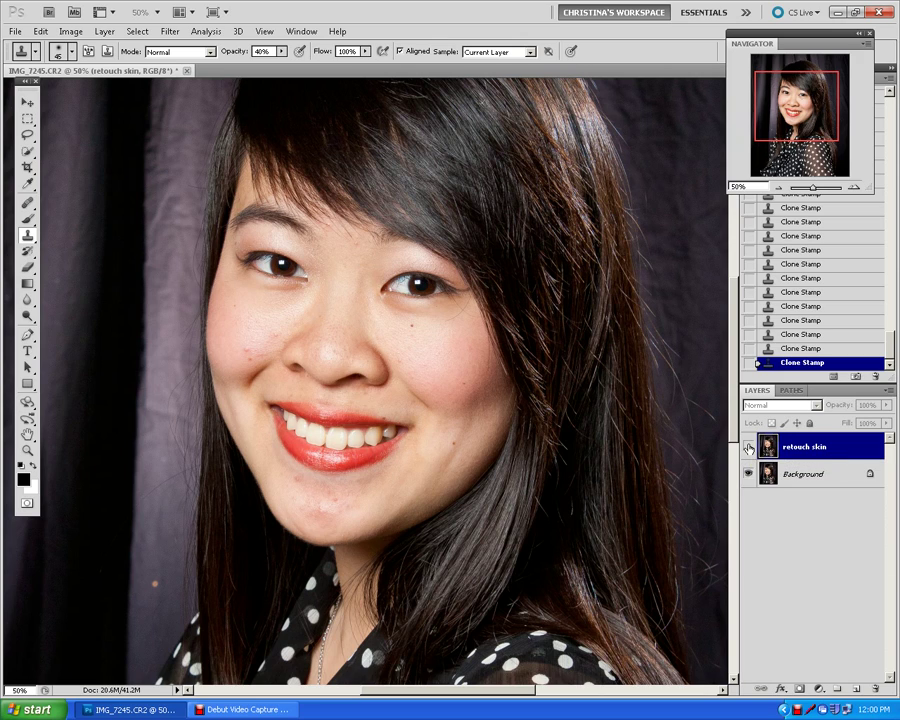
left_click(748, 447)
left_click(748, 447)
left_click(748, 447)
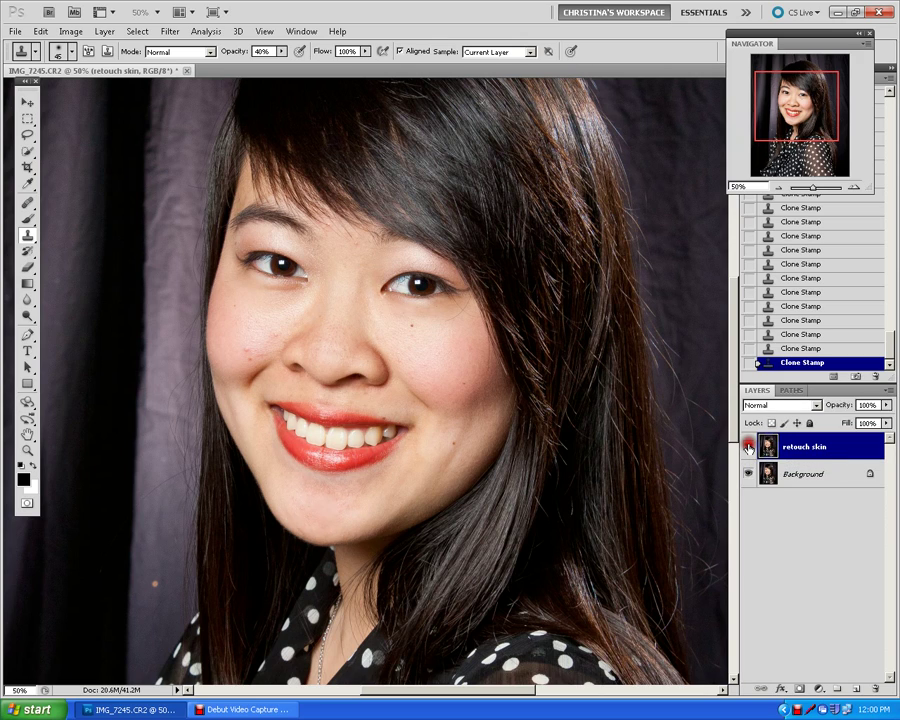
left_click(748, 447)
left_click(748, 447)
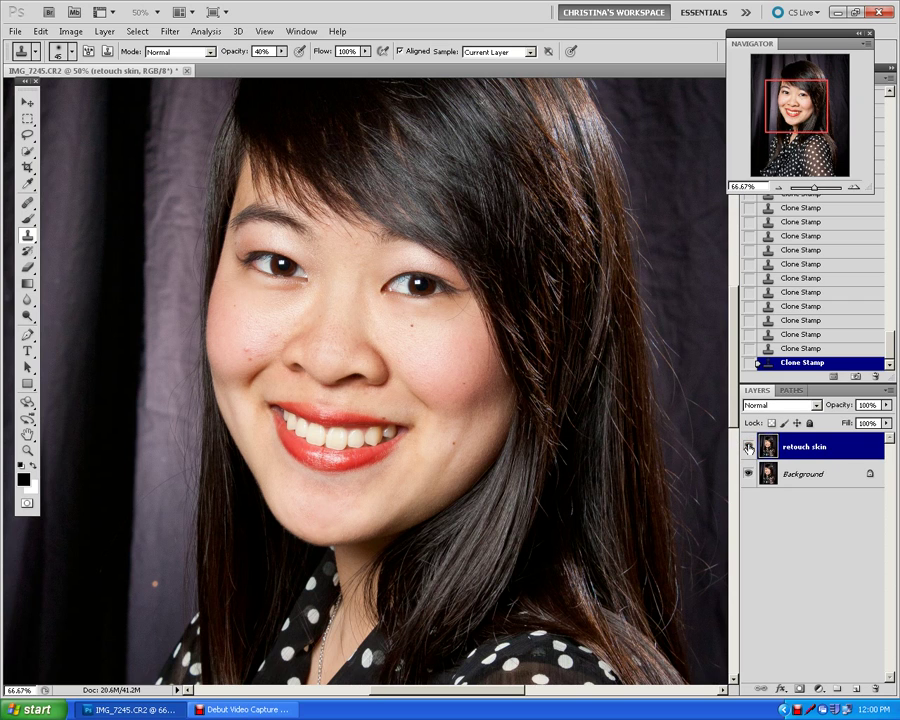
Touch up the under-eye skin above the cheek mole with the Clone Stamp at 100% view.
key("ctrl+plus")
key("ctrl+plus")
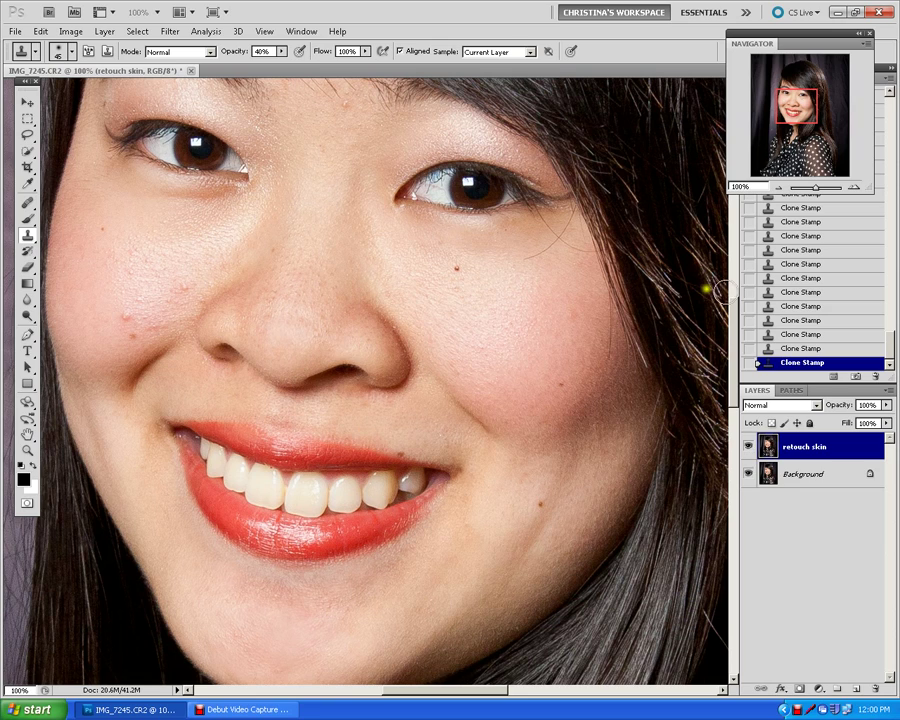
left_click(481, 232, "alt")
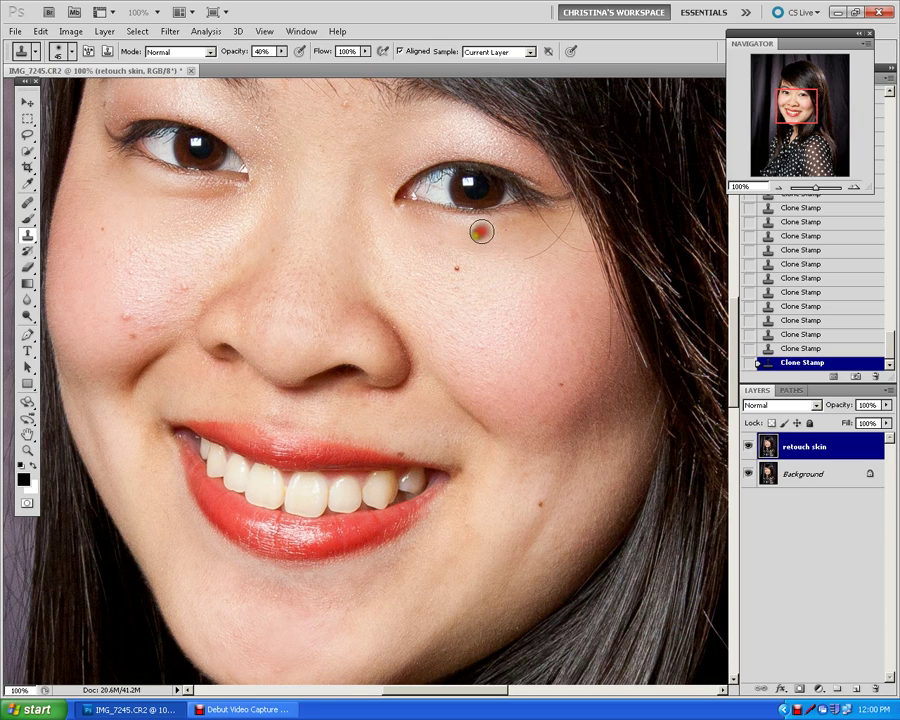
left_click(439, 242)
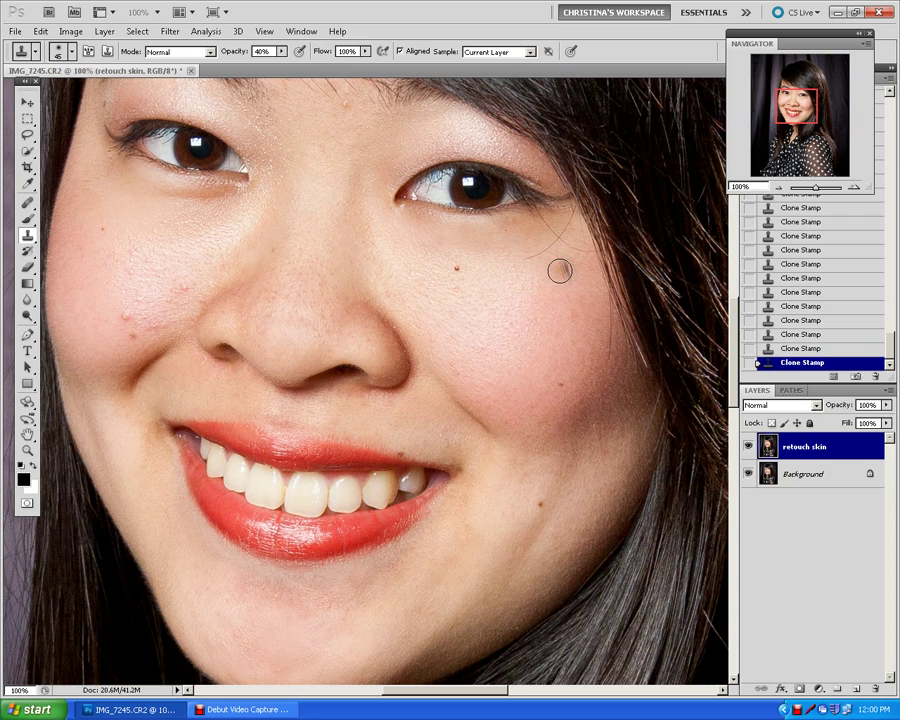
Reduce the clone brush to 30 and remove the spots between the eyebrows and at the top of the nose.
left_click_drag(791, 121, 790, 112)
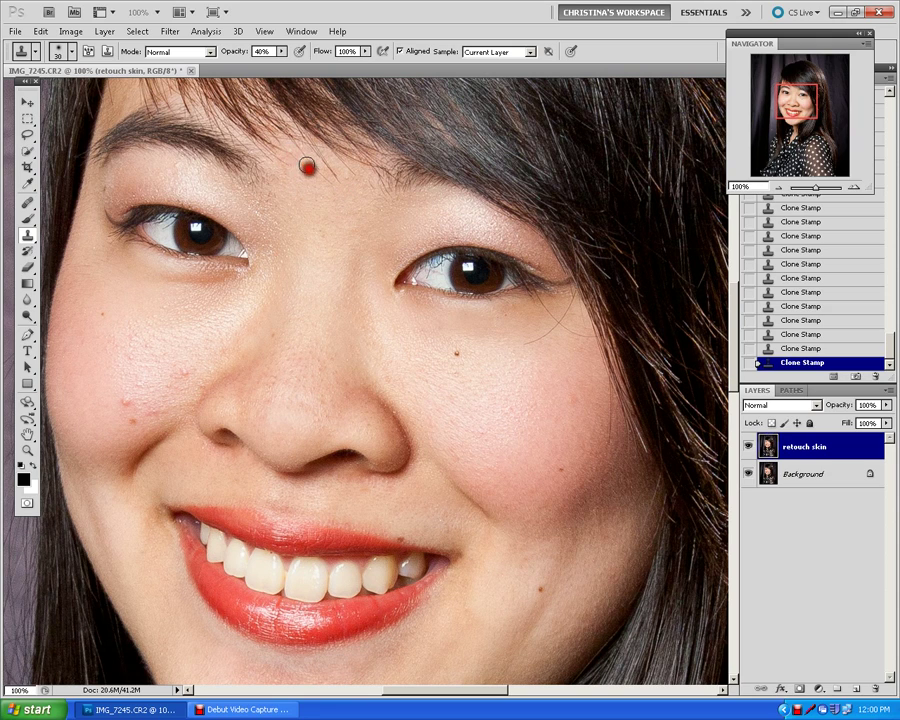
left_click(314, 184)
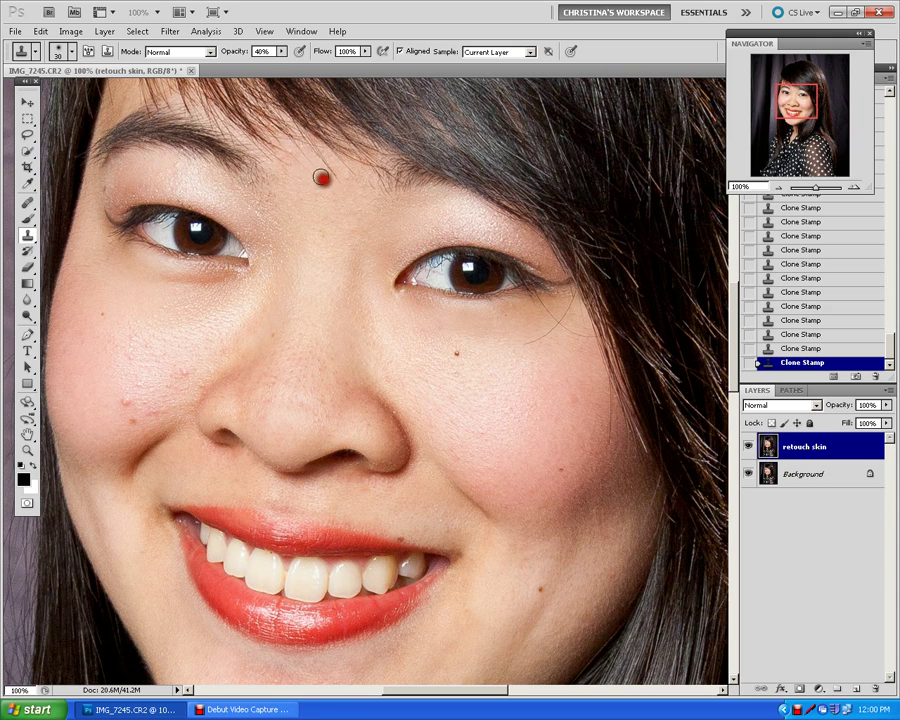
left_click(300, 166)
left_click(366, 230)
Clone away the stray hairs crossing the skin below the outer corner of the image's right-hand eye.
mouse_move(554, 343)
left_mouse_down()
mouse_move(544, 330)
mouse_move(526, 343)
mouse_move(548, 347)
mouse_move(532, 342)
left_mouse_up()
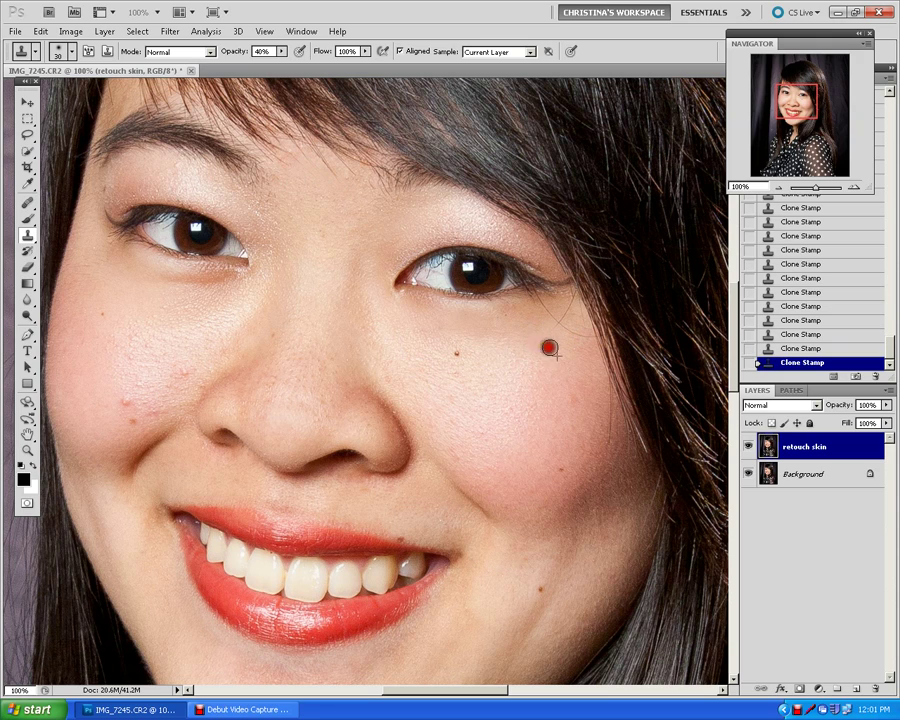
mouse_move(549, 347)
left_mouse_down()
mouse_move(540, 346)
mouse_move(567, 348)
mouse_move(577, 336)
mouse_move(579, 346)
mouse_move(577, 334)
mouse_move(586, 341)
mouse_move(569, 331)
mouse_move(569, 315)
left_mouse_up()
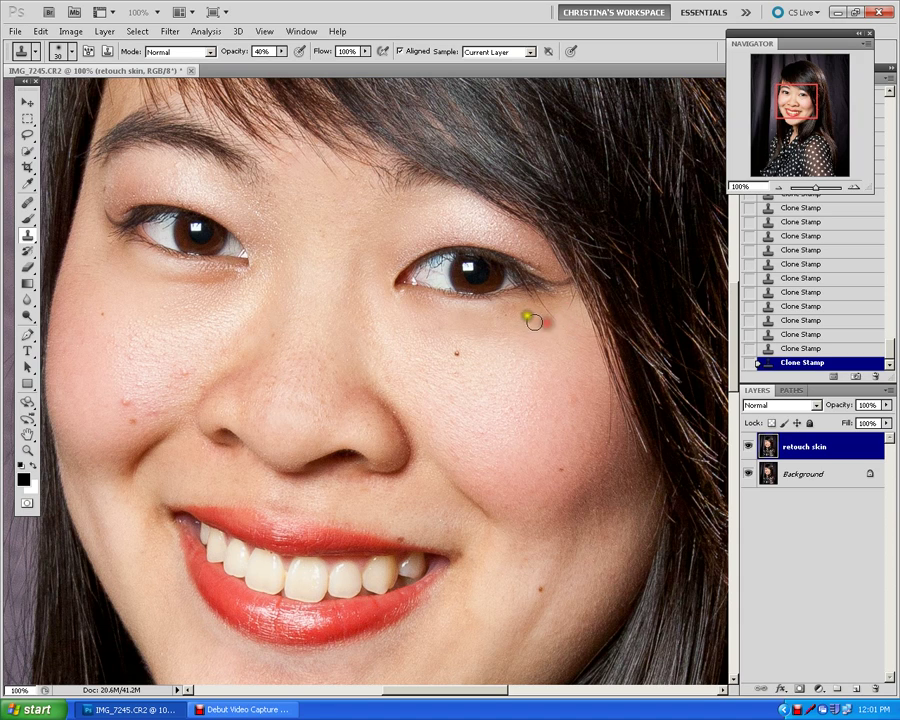
left_click(564, 333)
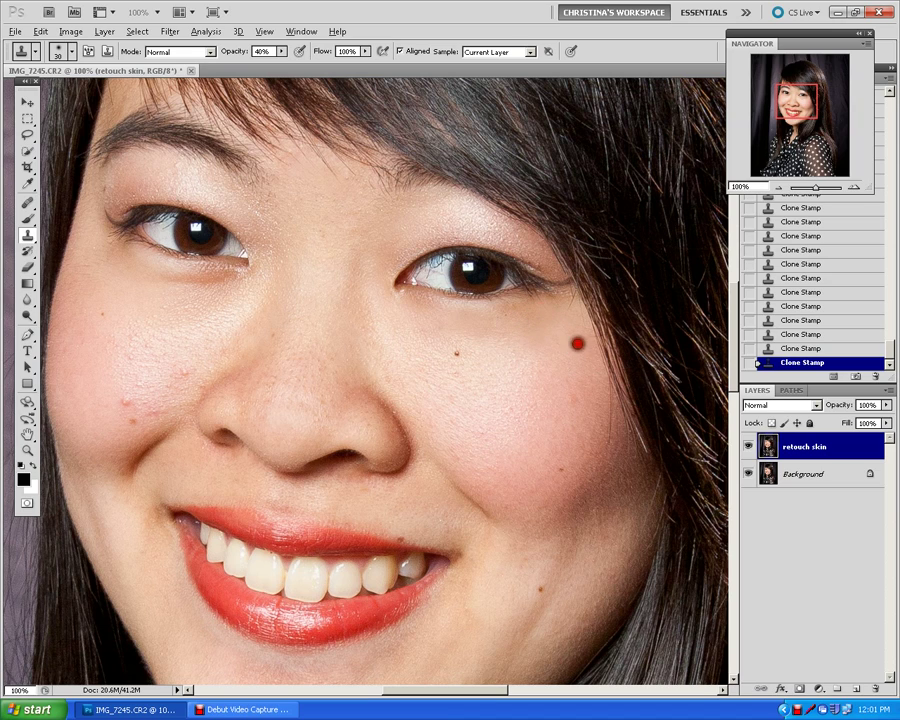
left_click_drag(580, 340, 567, 322)
left_click(567, 310)
Check the portrait zoomed out, then clean up the leftover marks along the outer eye corner and upper cheek near the hair.
key("ctrl+minus")
key("ctrl+minus")
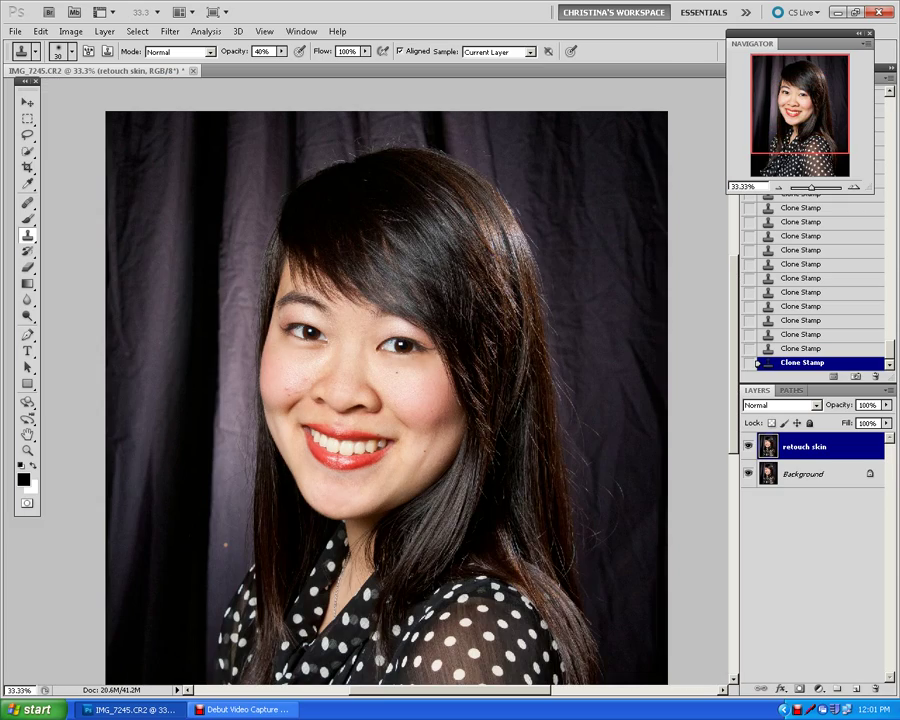
key("ctrl+plus")
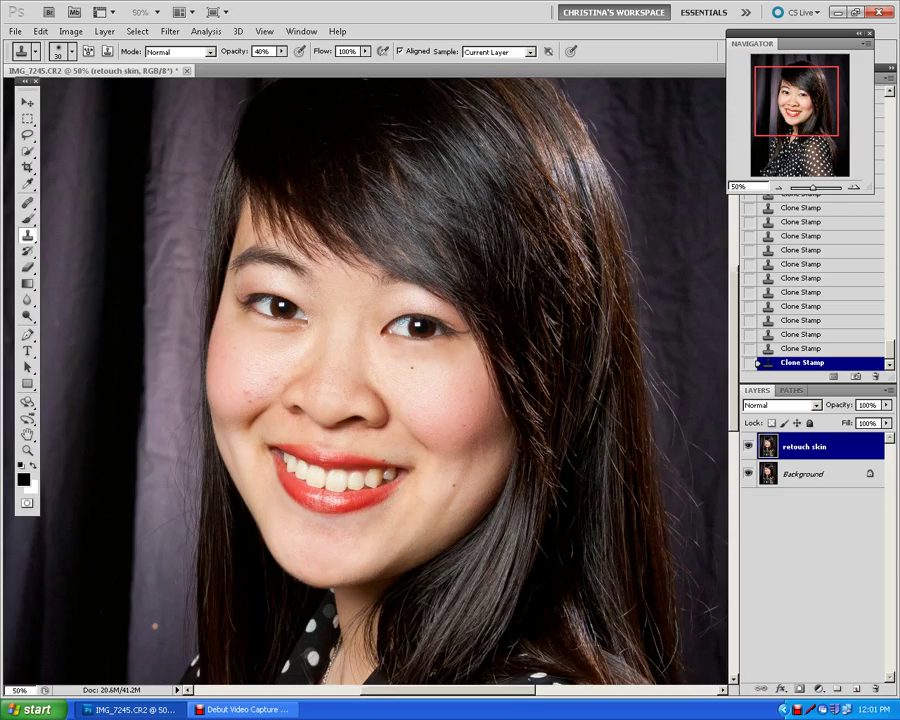
key("ctrl+plus")
key("ctrl+plus")
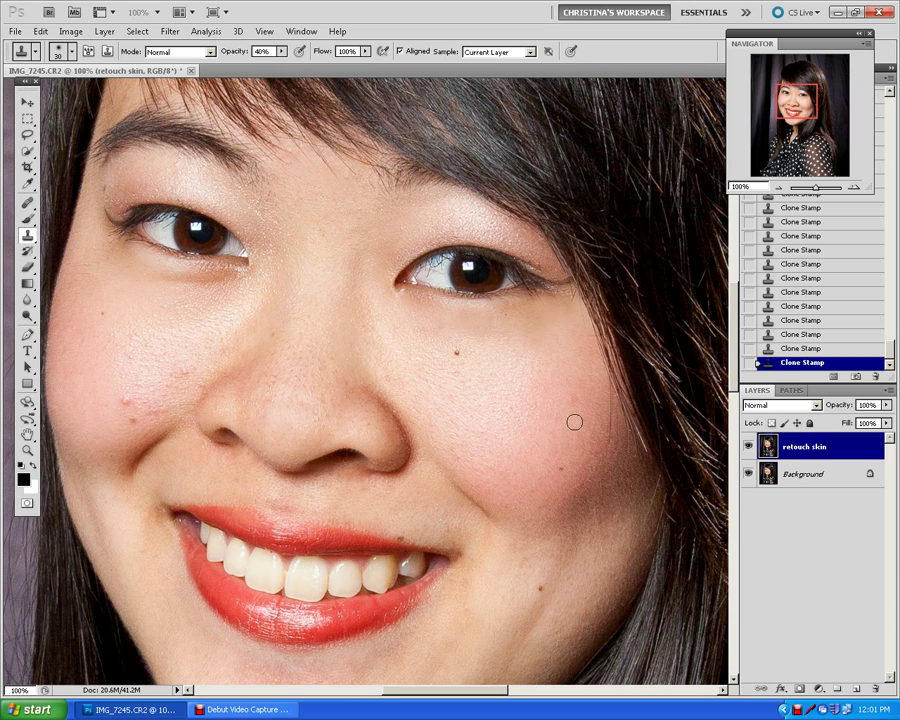
left_click(540, 300)
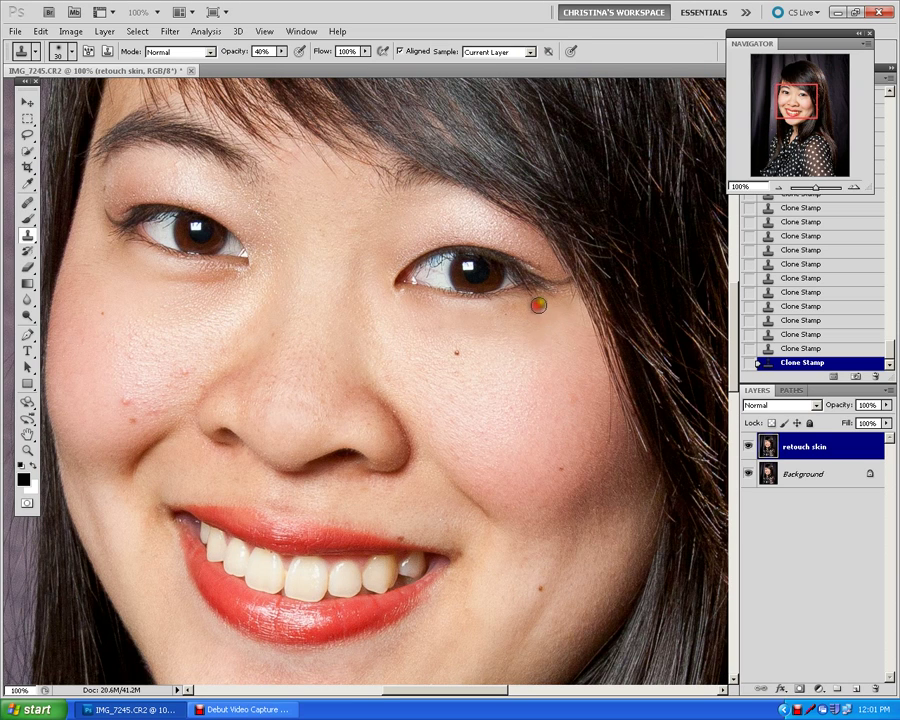
left_click(577, 343)
left_click(571, 374)
Clone out the red blemishes on the image's left-hand cheek, beside the nose and above the smile line.
left_click(114, 392)
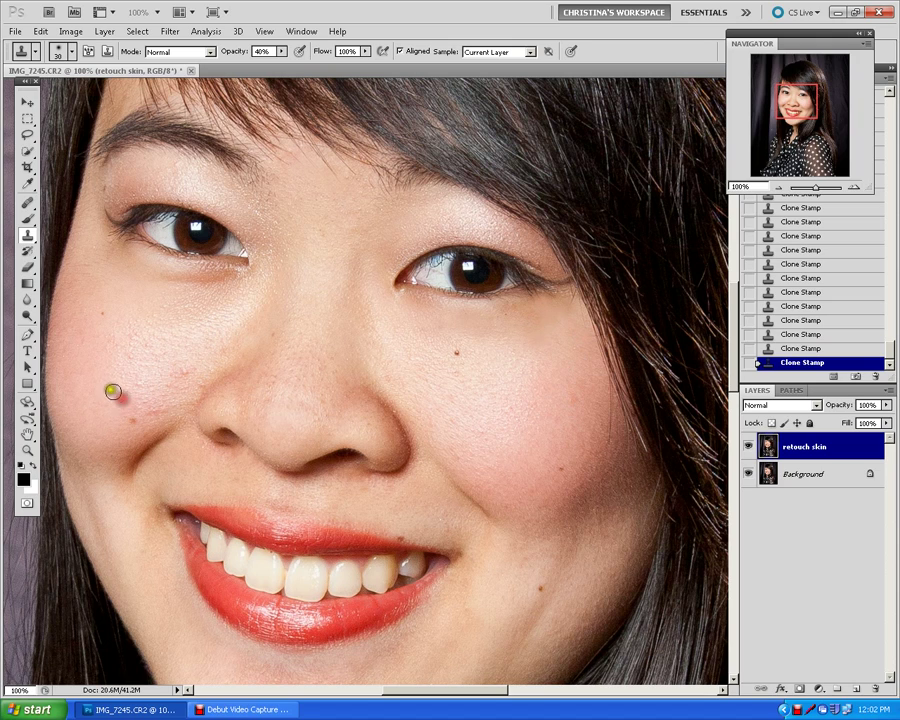
mouse_move(126, 404)
left_mouse_down()
mouse_move(161, 408)
mouse_move(120, 392)
mouse_move(154, 412)
mouse_move(145, 389)
mouse_move(184, 370)
left_mouse_up()
left_click(120, 390)
left_click(145, 406)
left_click(167, 374)
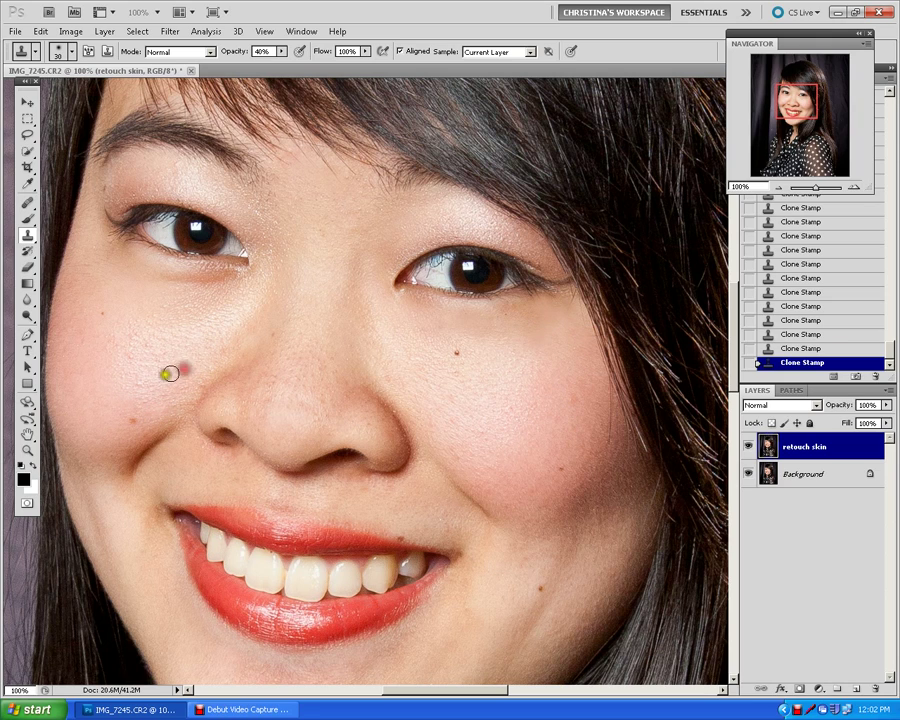
Even out the bumpy, reddish texture in the middle of the left-hand cheek with the Clone Stamp.
left_click(115, 372)
mouse_move(115, 370)
left_mouse_down()
mouse_move(134, 387)
mouse_move(127, 342)
mouse_move(135, 315)
mouse_move(146, 340)
mouse_move(117, 338)
mouse_move(133, 321)
mouse_move(127, 350)
mouse_move(106, 354)
mouse_move(154, 368)
left_mouse_up()
left_click(120, 359)
left_click(127, 358)
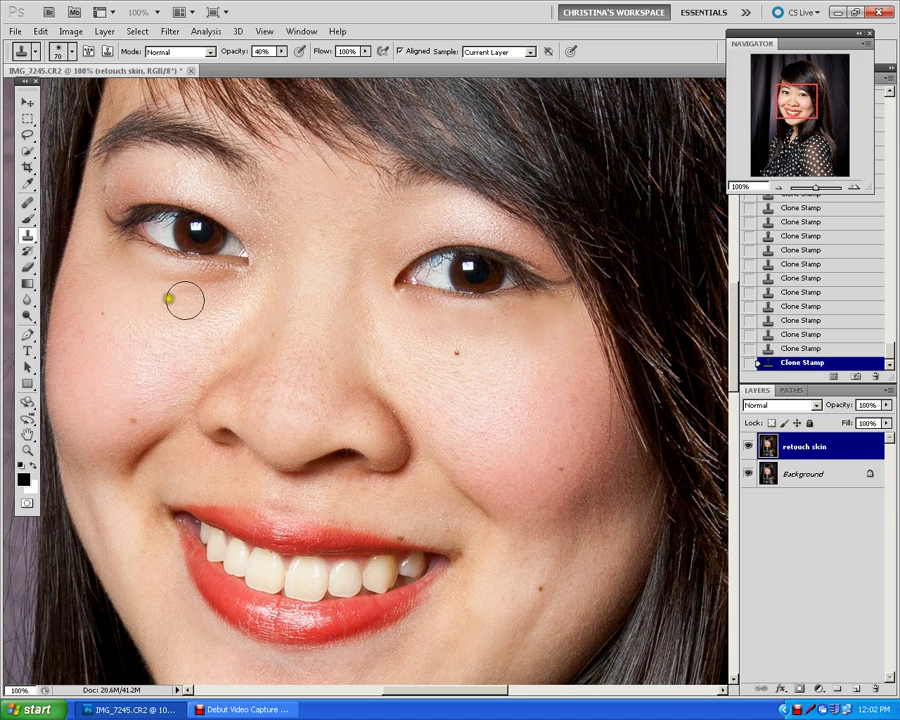
Smooth the lines beneath the outer half of the image's left-hand eye with the Clone Stamp, reducing the brush to 45 px.
key("bracketright")
key("bracketright")
left_click(153, 283)
left_click_drag(153, 283, 181, 283)
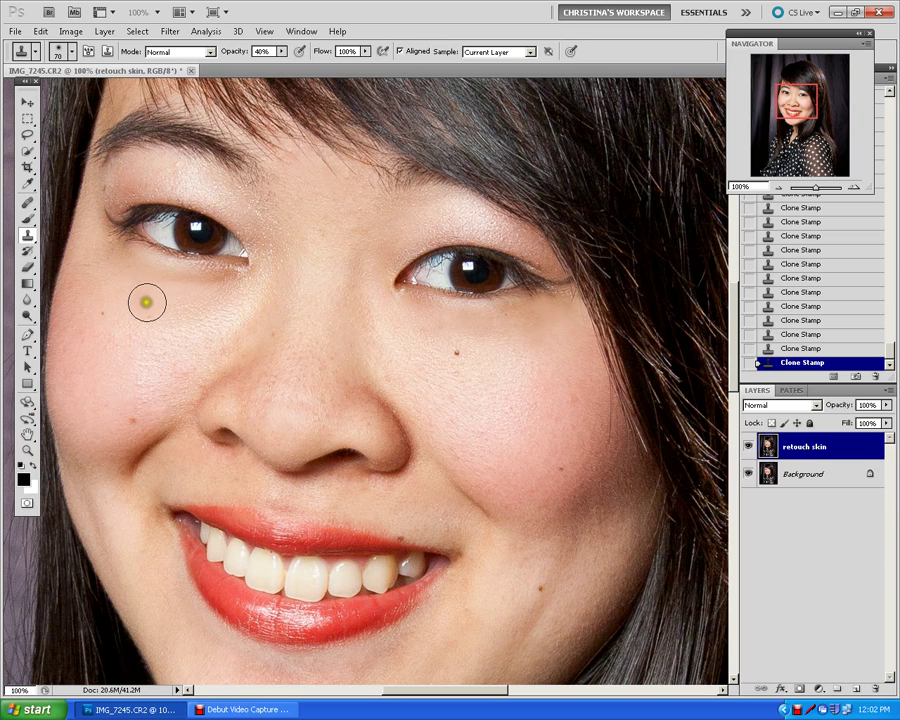
key("bracketleft")
key("bracketleft")
key("bracketleft")
left_click(139, 285)
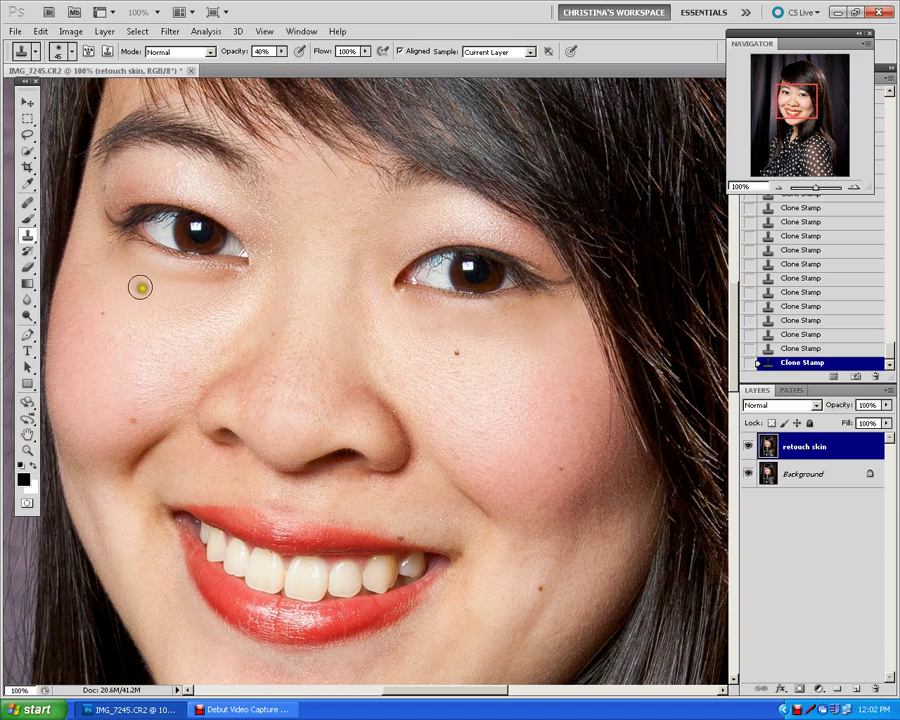
left_click_drag(148, 291, 191, 281)
left_click(145, 285)
left_click(138, 266)
left_click(131, 285)
left_click(137, 267)
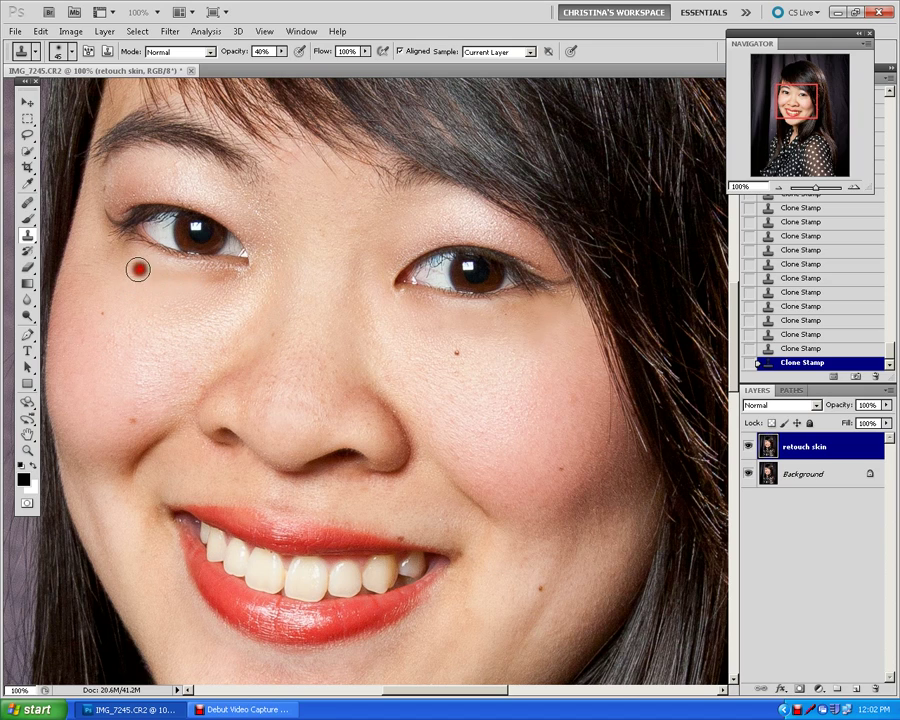
left_click(155, 275)
Blend the creases and shadow under the inner corner and lower lash line of the left-hand eye with the Clone Stamp.
left_click(215, 279)
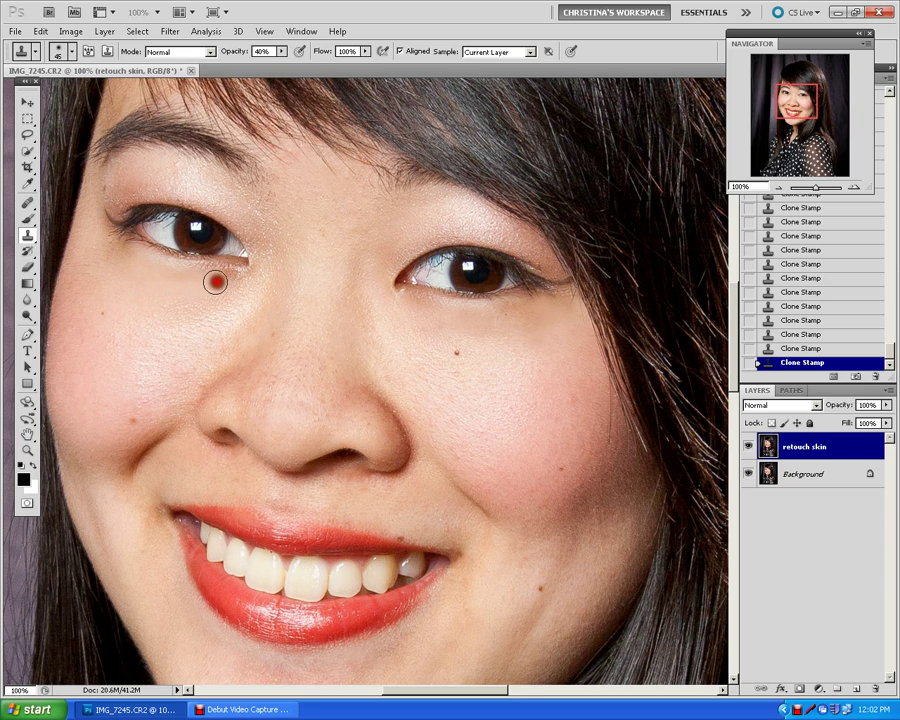
left_click(226, 281)
left_click(231, 283)
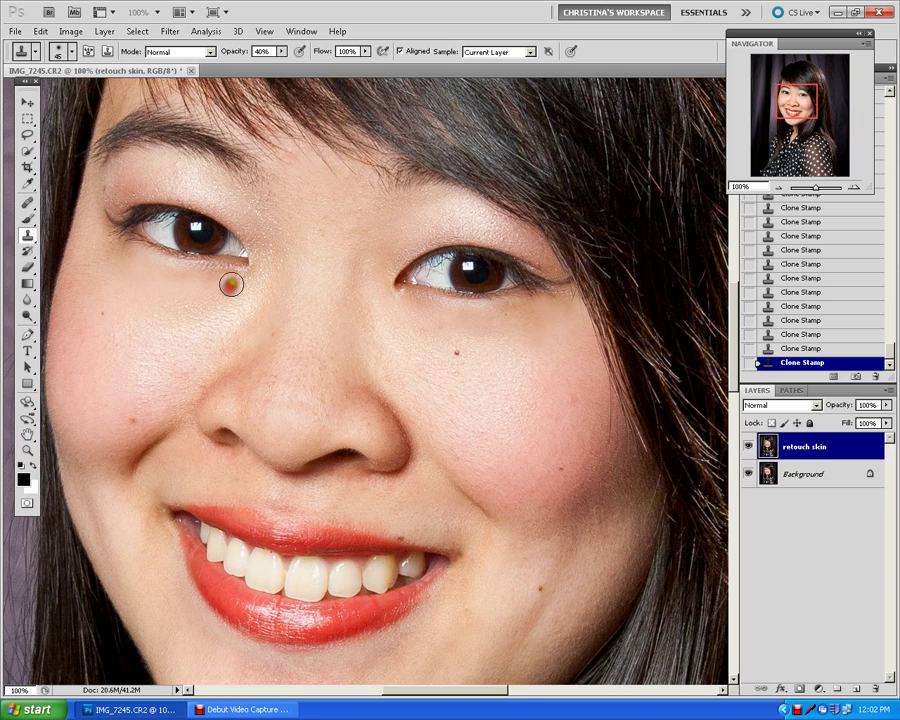
left_click(216, 282)
left_click(209, 287)
left_click(207, 289)
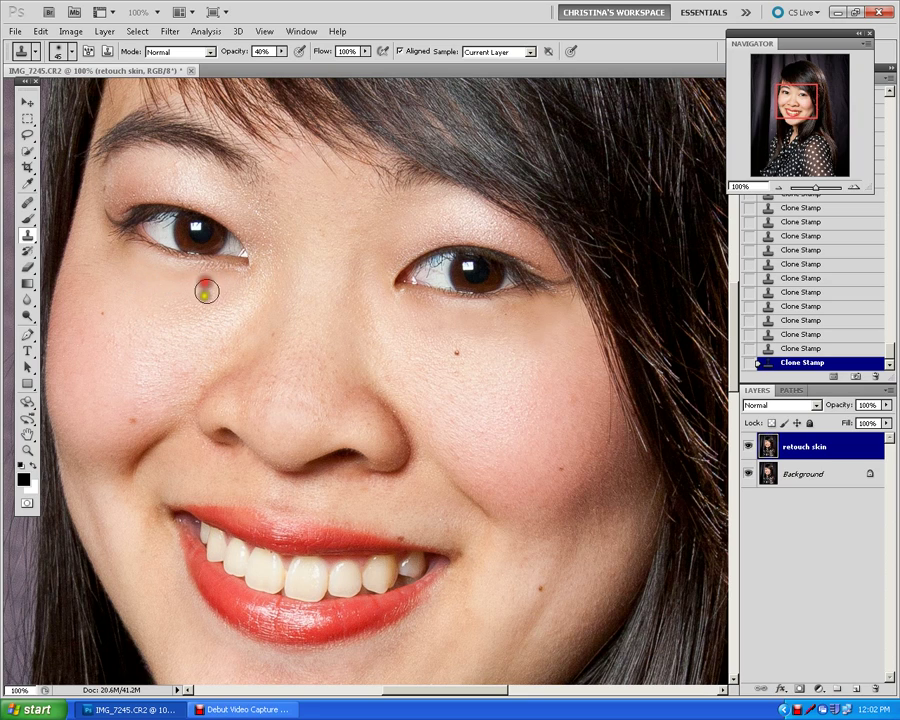
left_click(200, 288)
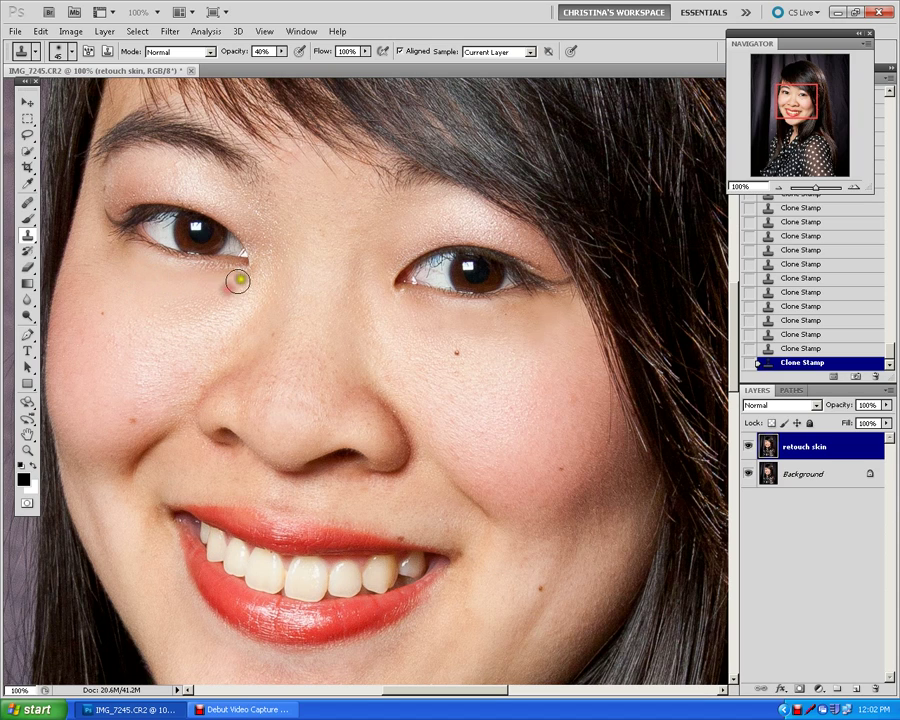
left_click(179, 273)
left_click_drag(179, 273, 242, 270)
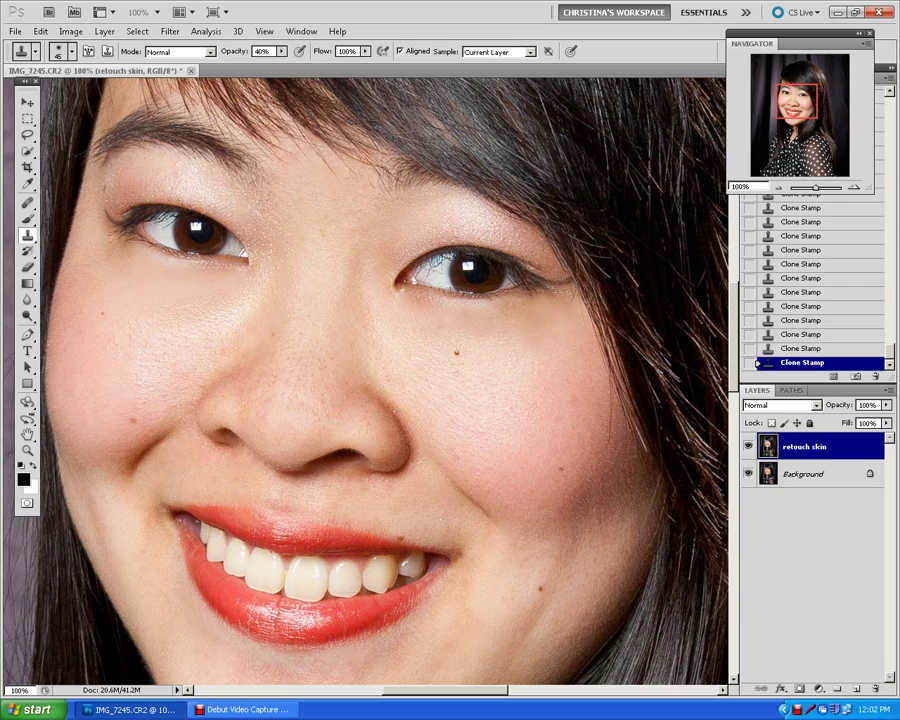
Even out the texture of the upper left-hand cheek and beside the nose using a 100 px Clone Stamp brush.
key("ctrl+minus")
key("ctrl+minus")
key("ctrl+minus")
key("ctrl+minus")
key("ctrl+minus")
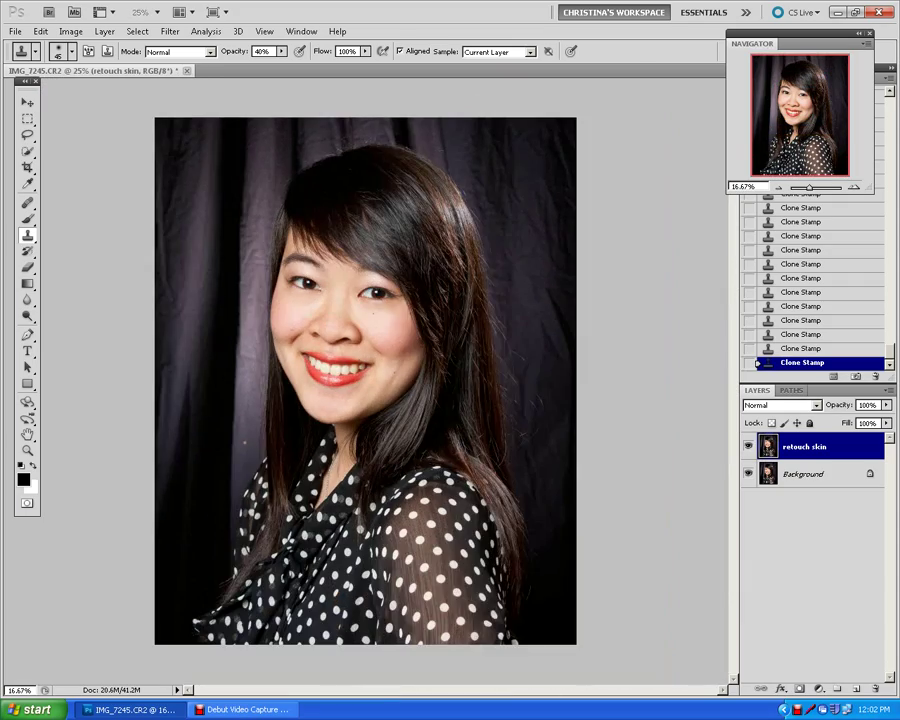
key("ctrl+plus")
key("ctrl+plus")
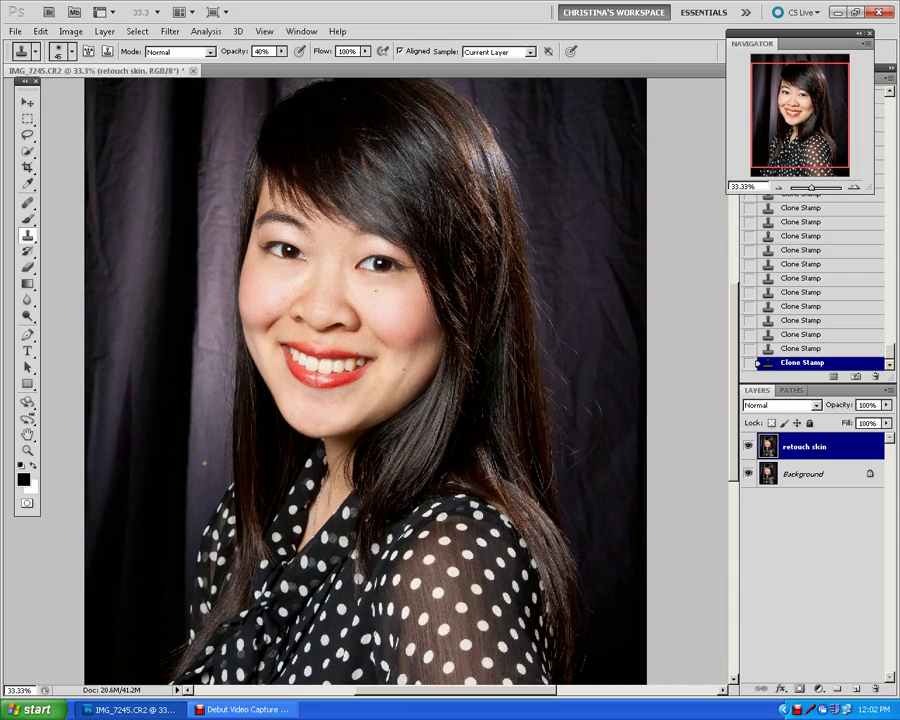
key("ctrl+plus")
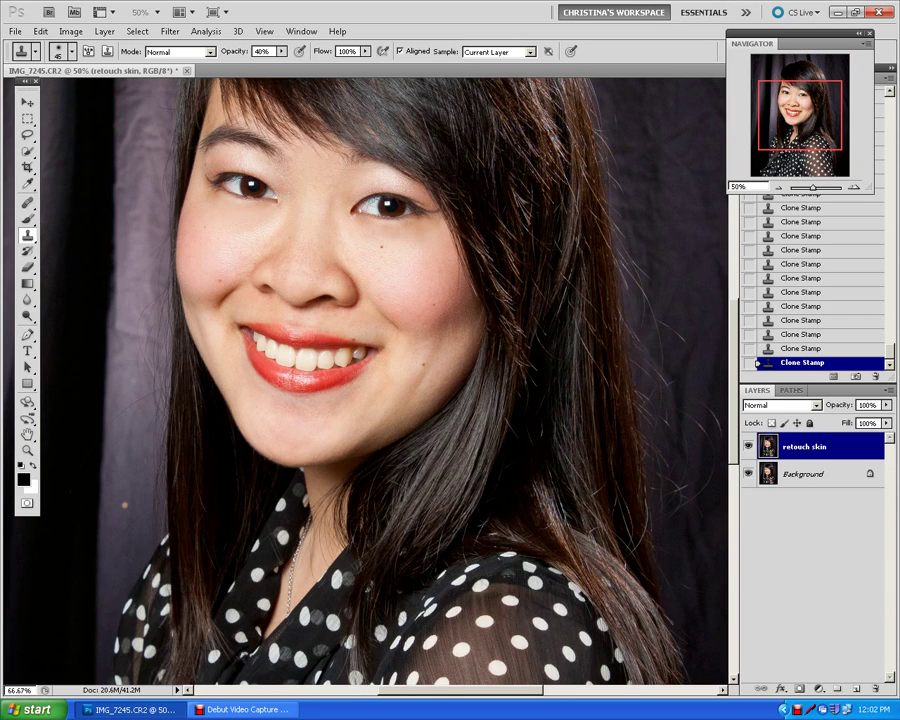
key("ctrl+plus")
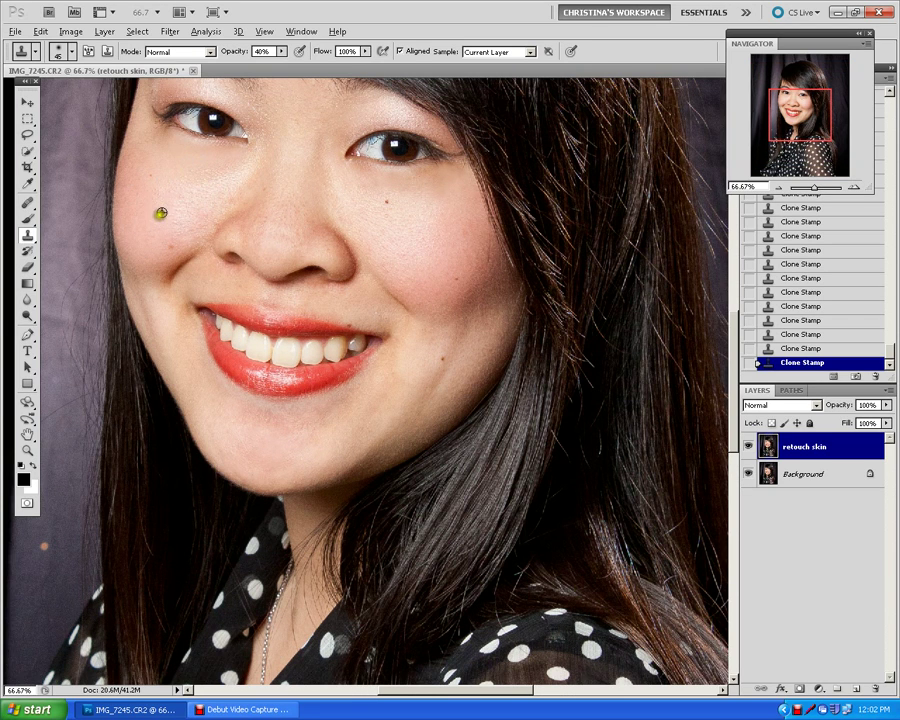
key("bracketright")
key("bracketright")
left_click(158, 212, "alt")
left_click(189, 202)
mouse_move(189, 202)
left_mouse_down()
mouse_move(179, 216)
mouse_move(170, 196)
left_mouse_up()
left_click(210, 186)
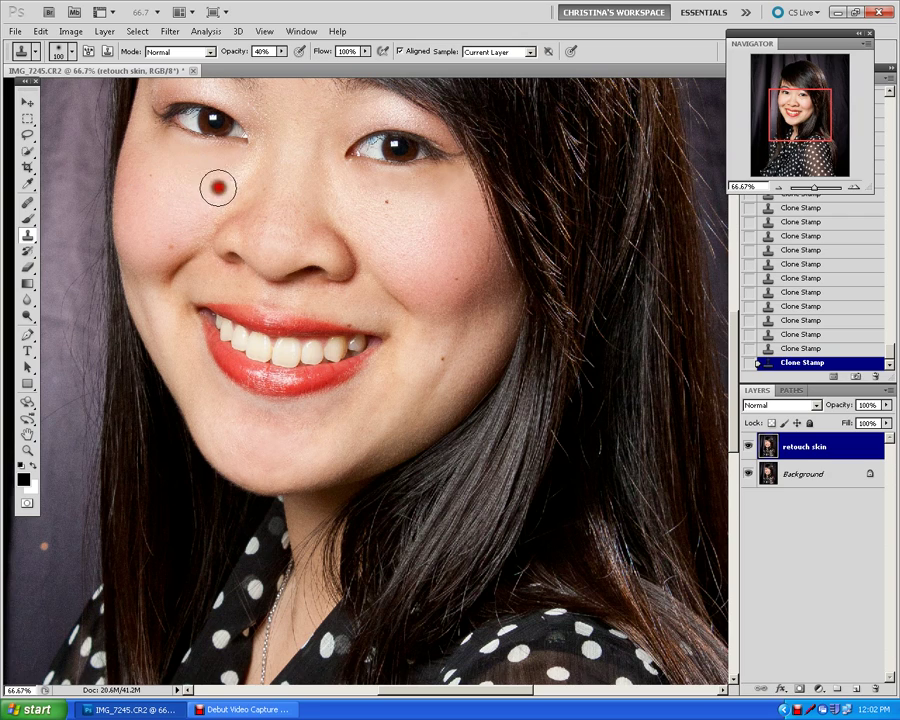
Soften the skin texture on the right-hand cheek around the mole below the eye and touch up the left-hand cheek.
left_click(428, 195)
left_click(412, 208)
left_click(422, 232)
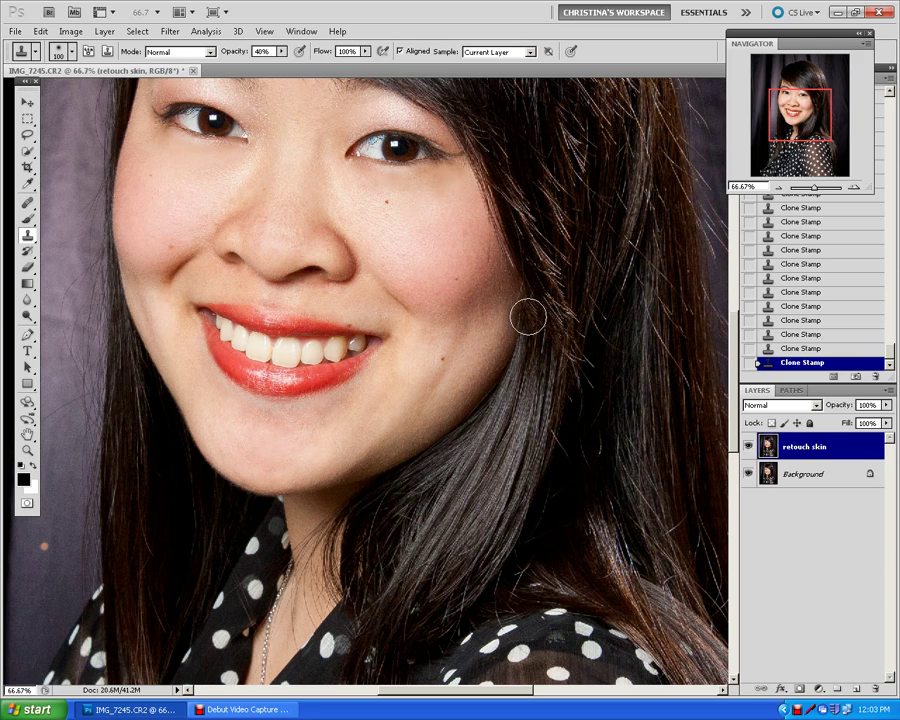
left_click(190, 177)
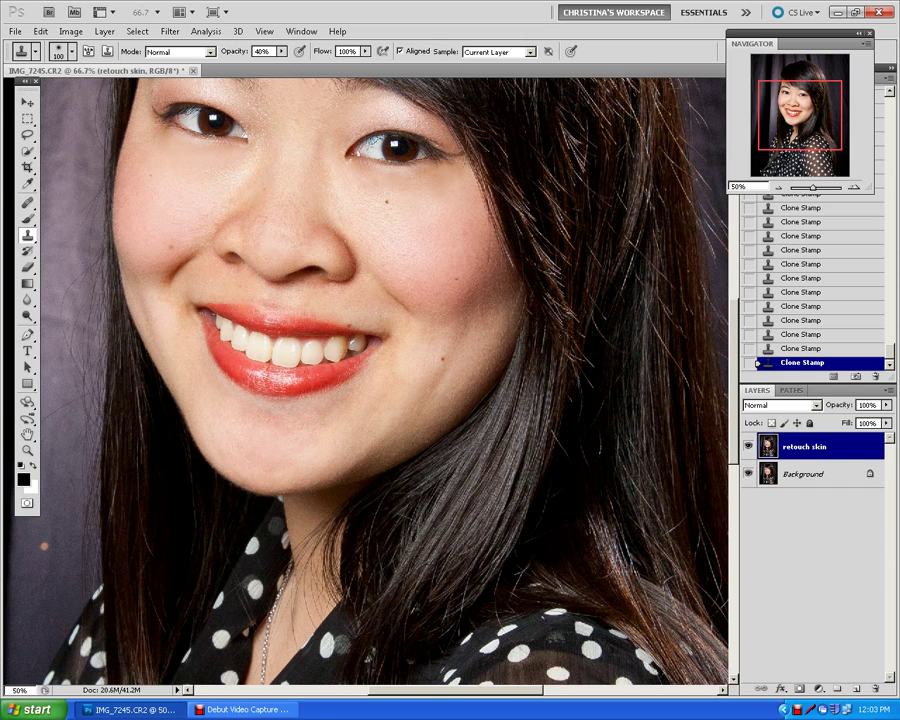
Compare the portrait with and without the retouching by hiding and showing the "retouch skin" layer.
key("ctrl+minus")
key("ctrl+minus")
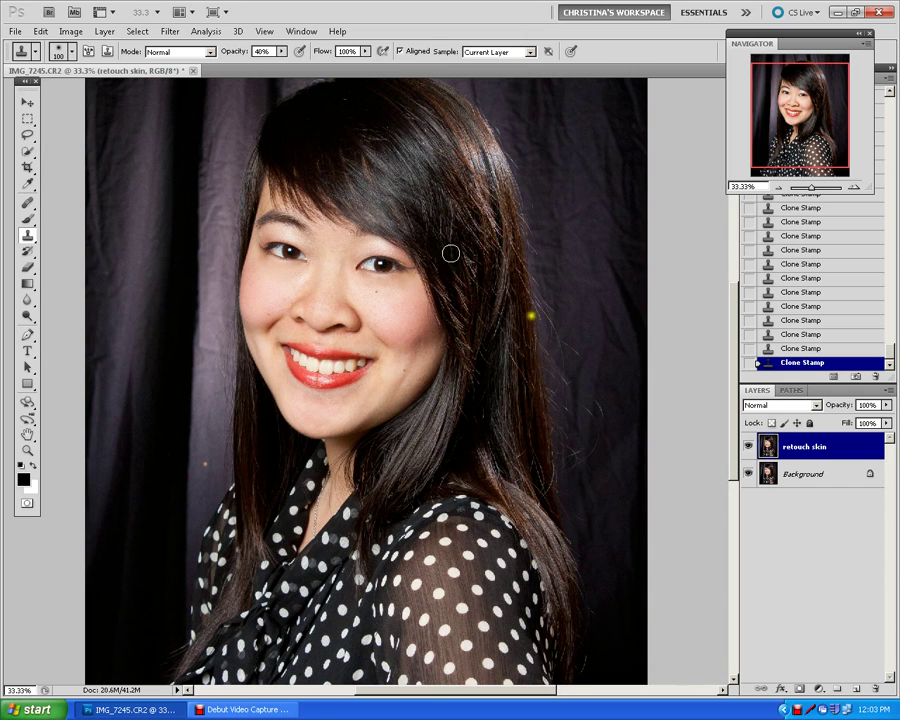
left_click(750, 446)
left_click(750, 446)
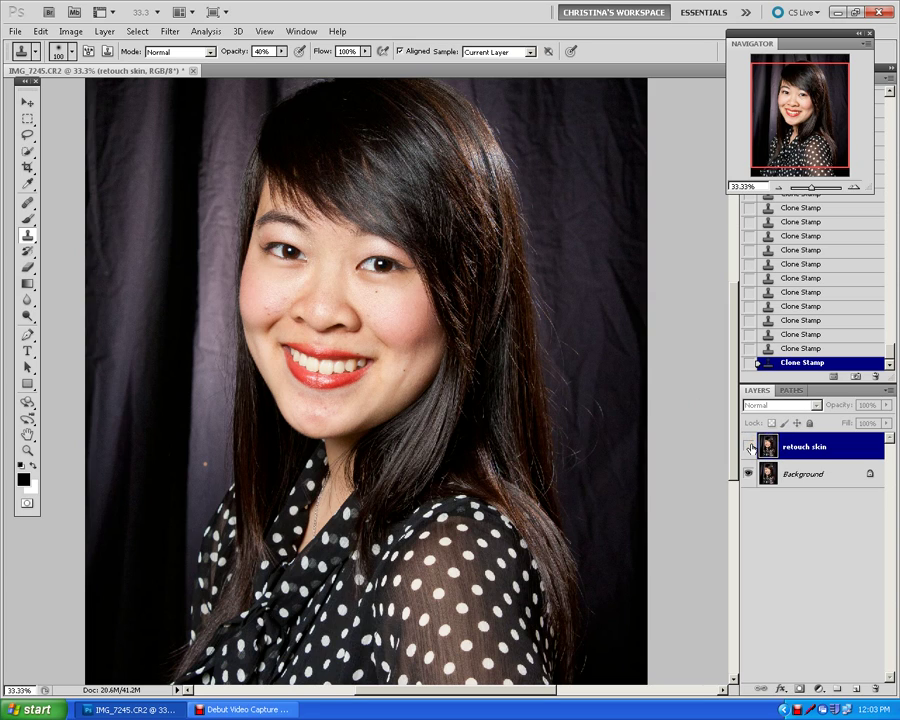
left_click(750, 446)
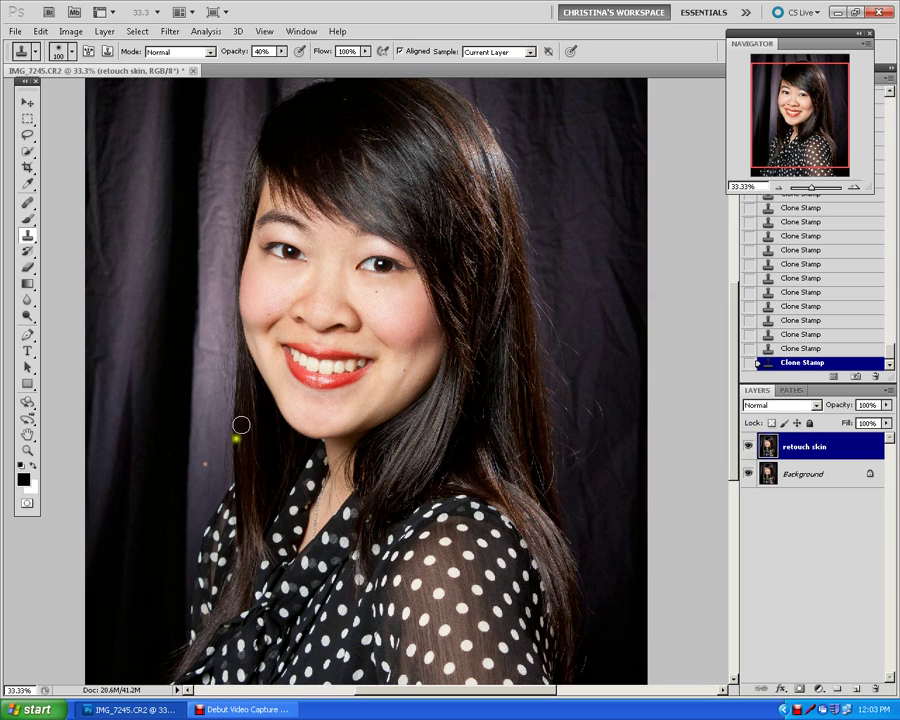
Clone out the orange spot on the backdrop beside the hair on the image's left and blend the surrounding curtain.
left_click(207, 465)
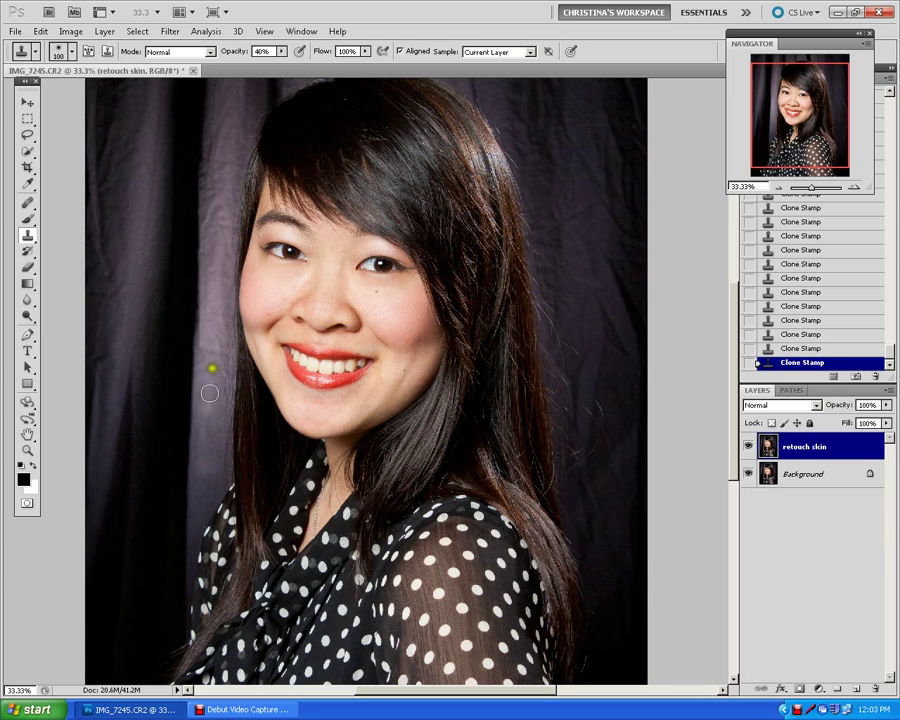
left_click_drag(205, 437, 208, 492)
mouse_move(213, 438)
left_mouse_down()
mouse_move(215, 426)
mouse_move(221, 458)
mouse_move(211, 378)
mouse_move(209, 394)
mouse_move(221, 362)
mouse_move(215, 392)
left_mouse_up()
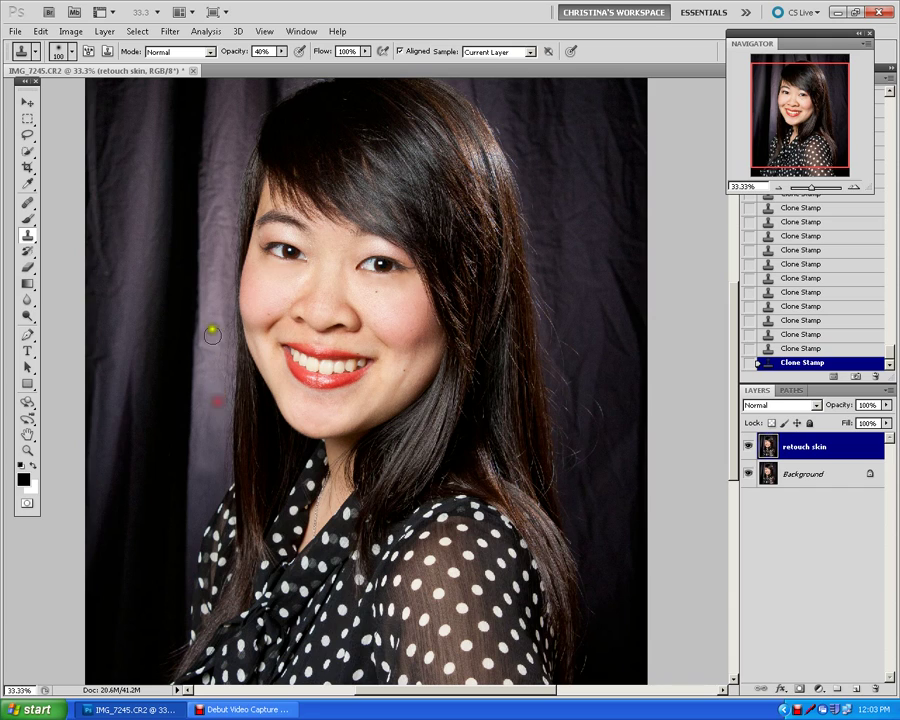
mouse_move(211, 327)
left_mouse_down()
mouse_move(217, 321)
mouse_move(211, 361)
mouse_move(213, 352)
left_mouse_up()
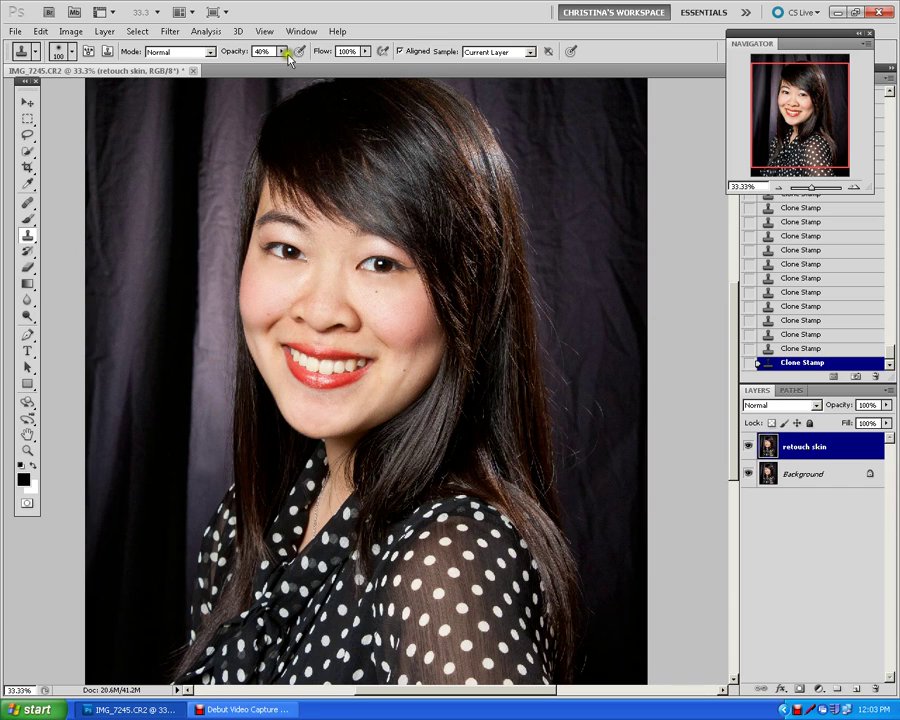
Raise the Clone Stamp opacity to 72% and clone away flyaway hairs against the backdrop on both sides of the hair.
mouse_move(286, 52)
left_mouse_down()
mouse_move(284, 60)
mouse_move(303, 63)
left_mouse_up()
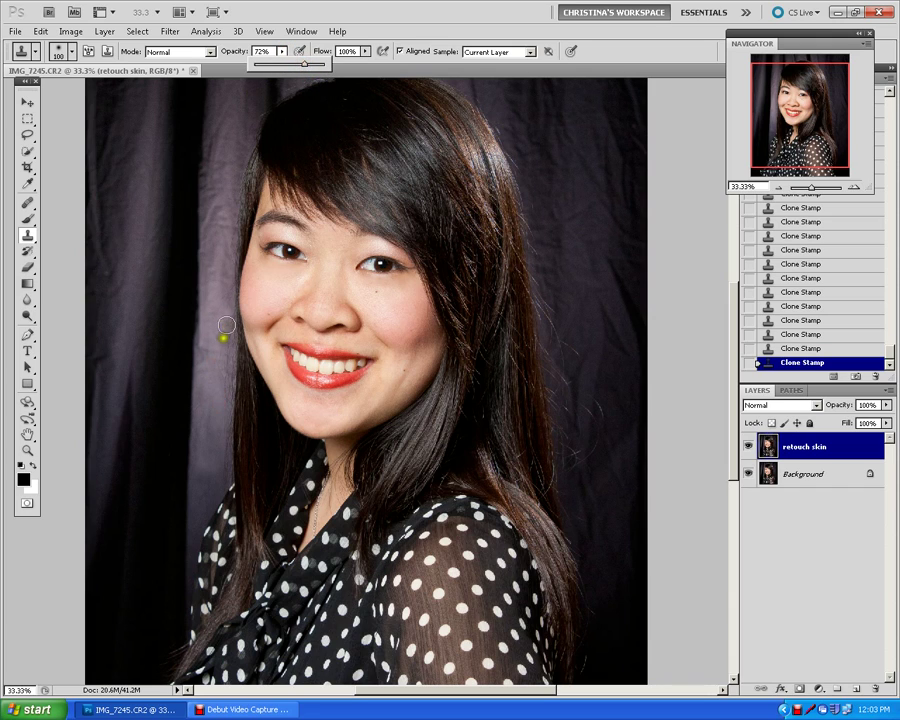
mouse_move(225, 334)
left_mouse_down()
mouse_move(218, 385)
mouse_move(204, 399)
mouse_move(197, 370)
mouse_move(207, 355)
mouse_move(222, 354)
mouse_move(221, 399)
mouse_move(221, 335)
mouse_move(211, 445)
mouse_move(230, 222)
left_mouse_up()
mouse_move(565, 281)
left_mouse_down()
mouse_move(552, 295)
mouse_move(554, 336)
left_mouse_up()
Clone away the stray hairs sticking up against the backdrop around the top of the head.
left_click_drag(790, 176, 790, 170)
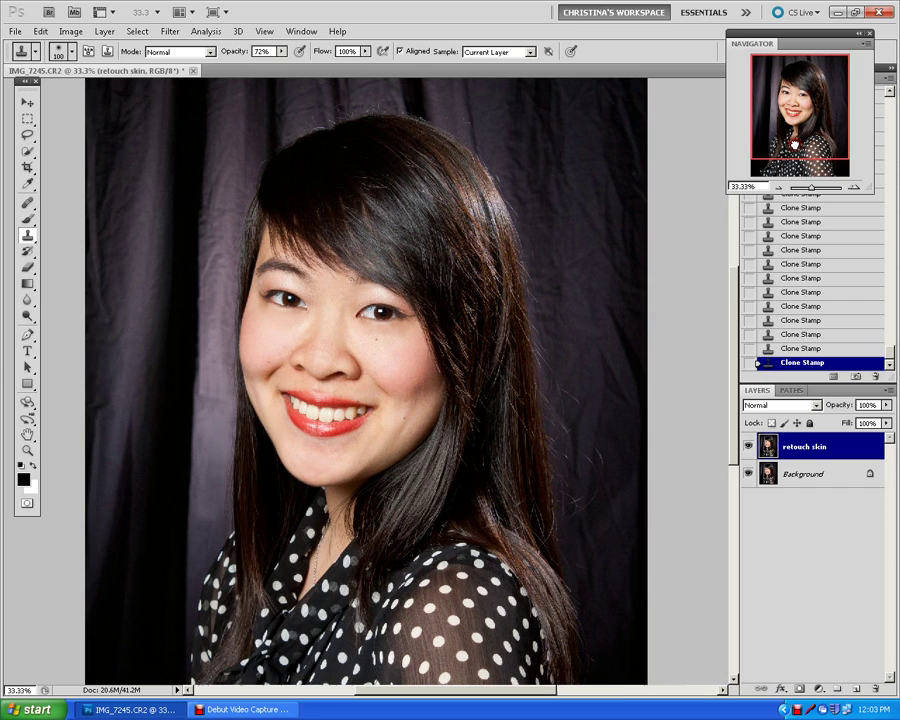
left_click(465, 119)
left_click_drag(365, 104, 312, 97)
left_click(307, 113)
Clone away the flyaway hairs along the image's right-hand edge of the hair, down to the shoulder.
mouse_move(550, 355)
left_mouse_down()
mouse_move(560, 401)
mouse_move(543, 329)
mouse_move(560, 378)
mouse_move(576, 386)
mouse_move(573, 377)
mouse_move(574, 404)
mouse_move(558, 365)
mouse_move(555, 375)
mouse_move(562, 392)
mouse_move(561, 349)
mouse_move(569, 433)
mouse_move(591, 428)
mouse_move(597, 414)
mouse_move(593, 466)
mouse_move(595, 474)
mouse_move(602, 457)
mouse_move(602, 478)
mouse_move(599, 462)
mouse_move(586, 520)
left_mouse_up()
mouse_move(560, 418)
left_mouse_down()
mouse_move(560, 430)
mouse_move(571, 392)
mouse_move(554, 426)
mouse_move(555, 454)
mouse_move(585, 464)
mouse_move(583, 442)
mouse_move(569, 498)
mouse_move(583, 478)
mouse_move(565, 498)
mouse_move(577, 464)
mouse_move(568, 500)
mouse_move(583, 422)
mouse_move(562, 429)
mouse_move(569, 468)
mouse_move(577, 446)
mouse_move(575, 526)
left_mouse_up()
left_click_drag(812, 150, 811, 178)
mouse_move(607, 546)
left_mouse_down()
mouse_move(588, 631)
mouse_move(598, 612)
mouse_move(578, 368)
left_mouse_up()
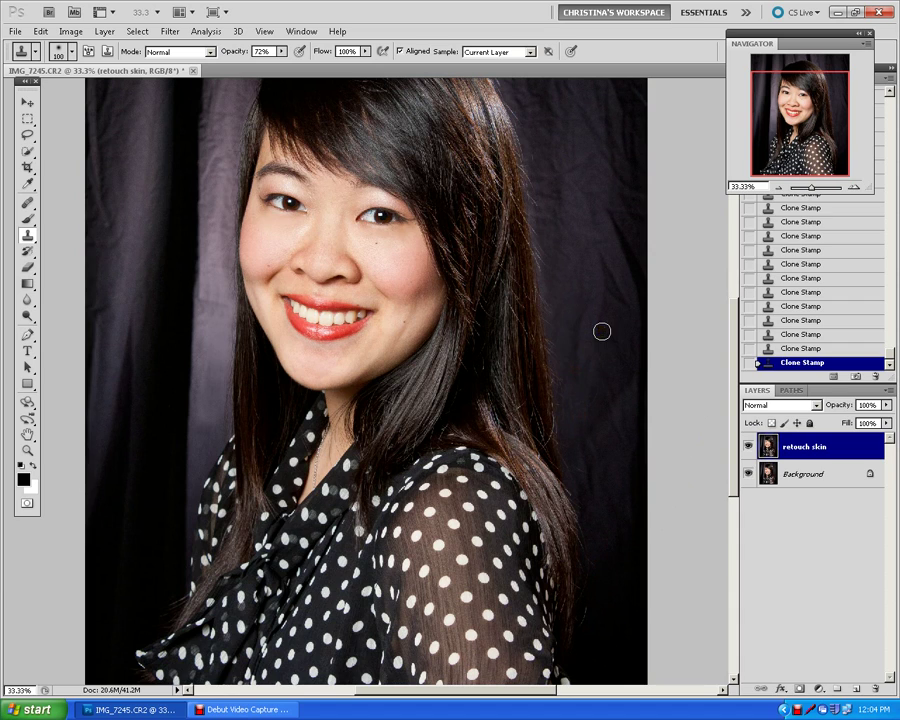
Compare the full portrait before and after retouching by toggling the "retouch skin" layer's visibility, and inspect the face at 50%.
key("ctrl+minus")
key("ctrl+minus")
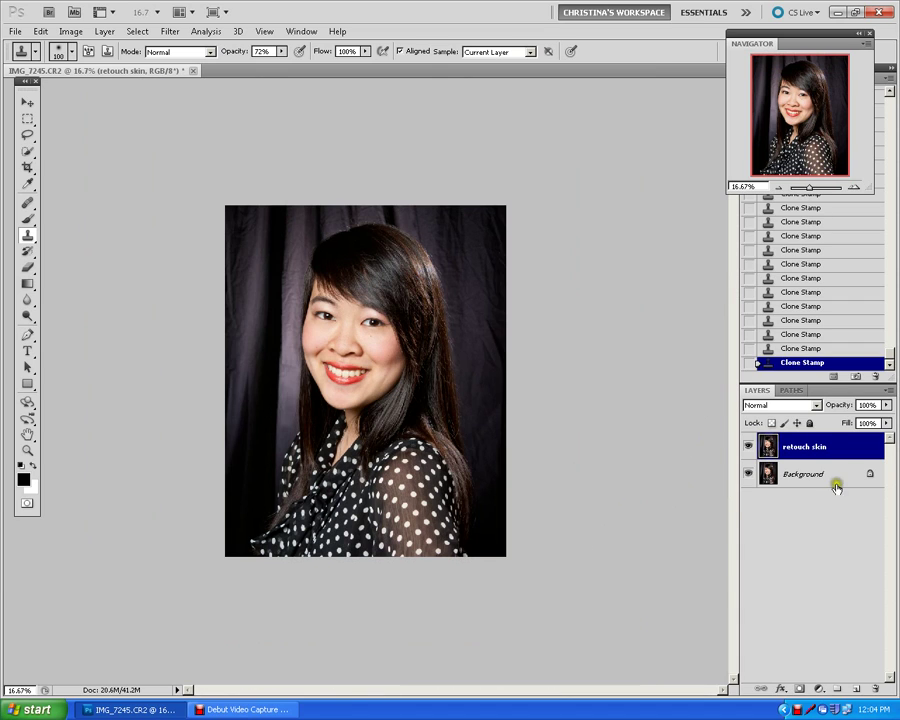
left_click(746, 449)
left_click(746, 449)
left_click(746, 449)
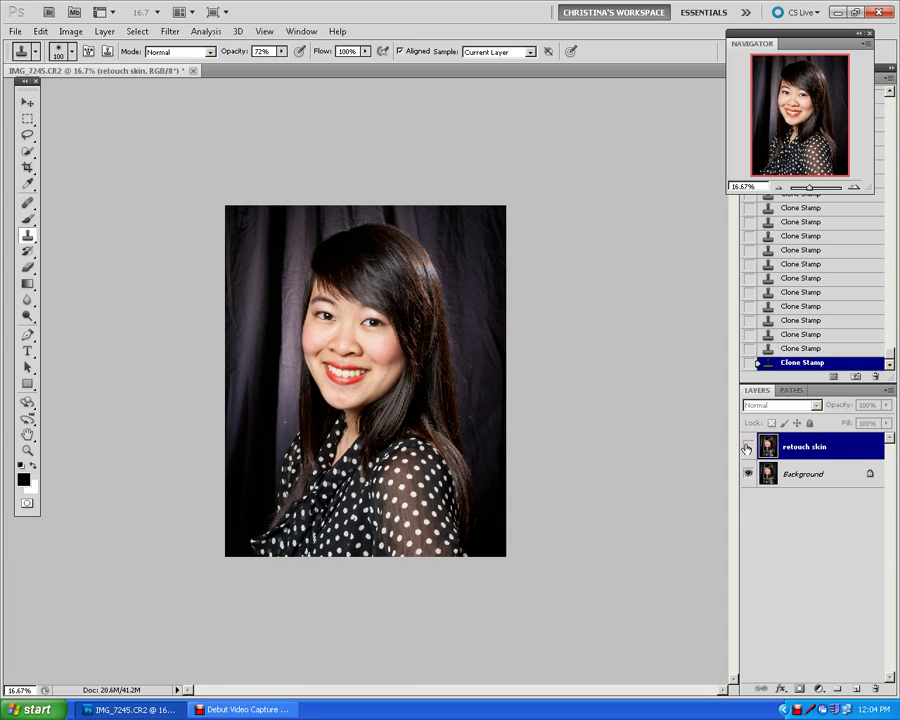
left_click(746, 449)
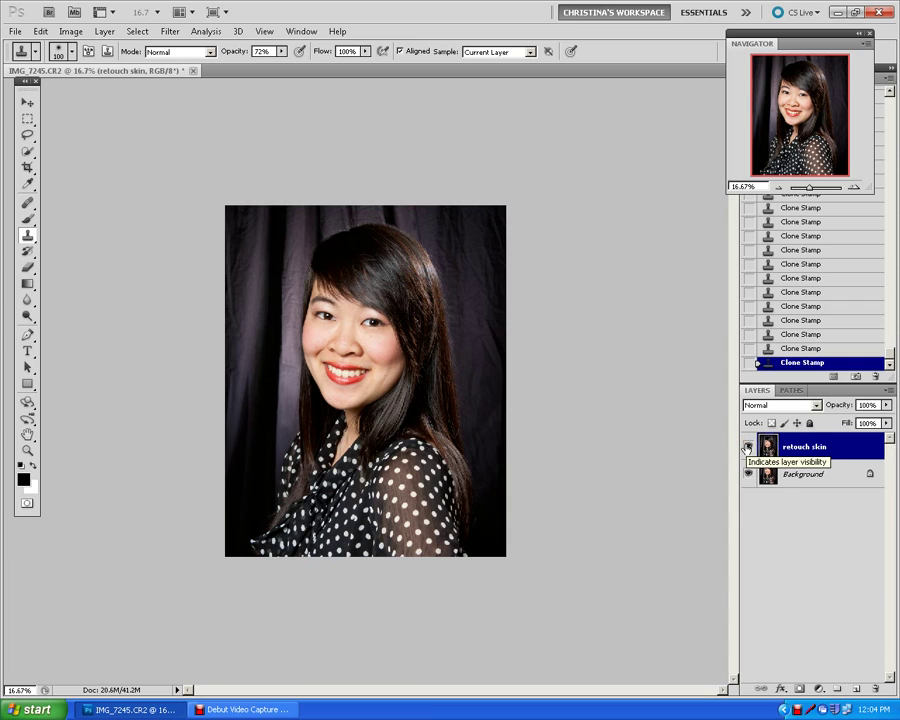
key("ctrl+plus")
key("ctrl+plus")
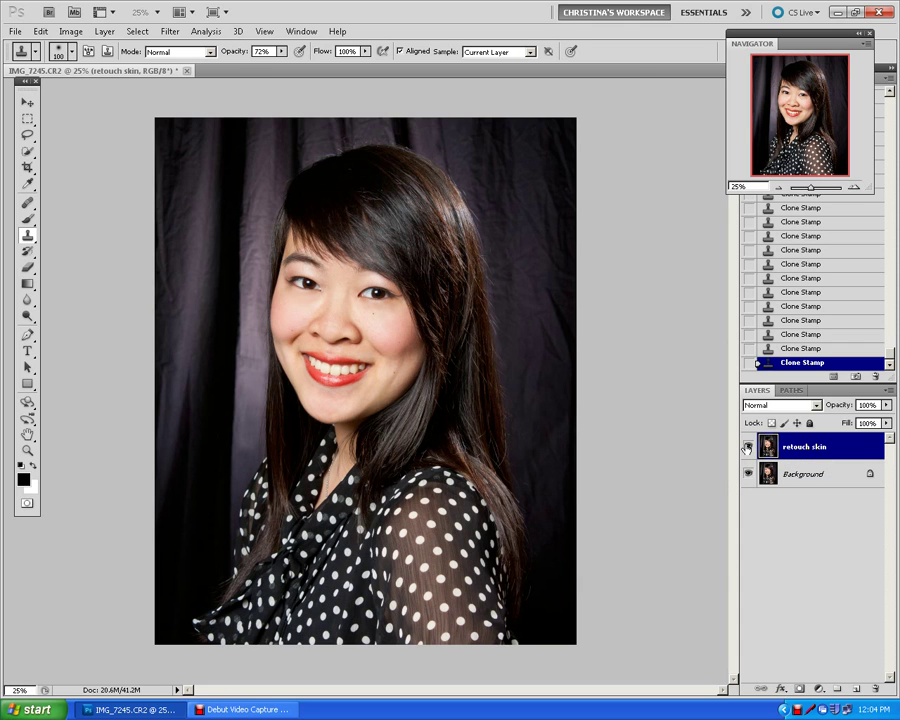
key("ctrl+plus")
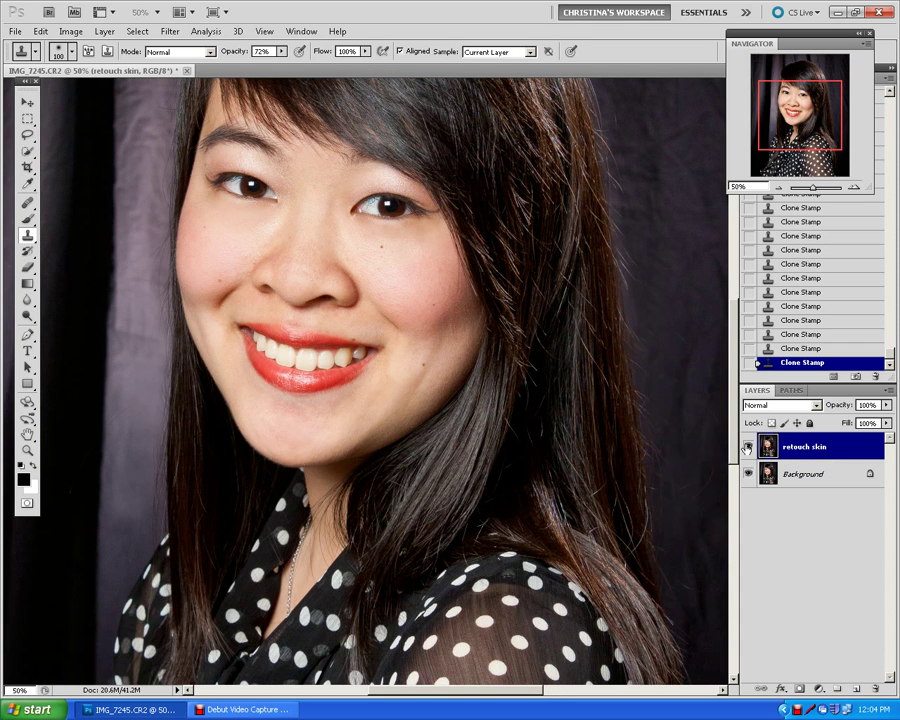
left_click(426, 347)
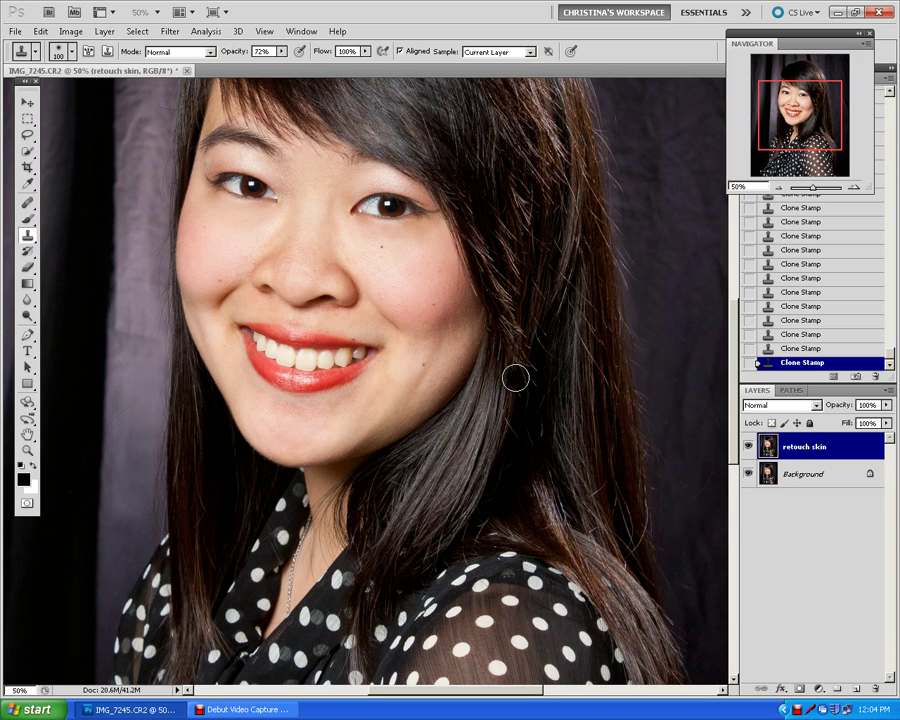
Duplicate the "retouch skin" layer and name the copy "soft focous".
right_click(846, 444)
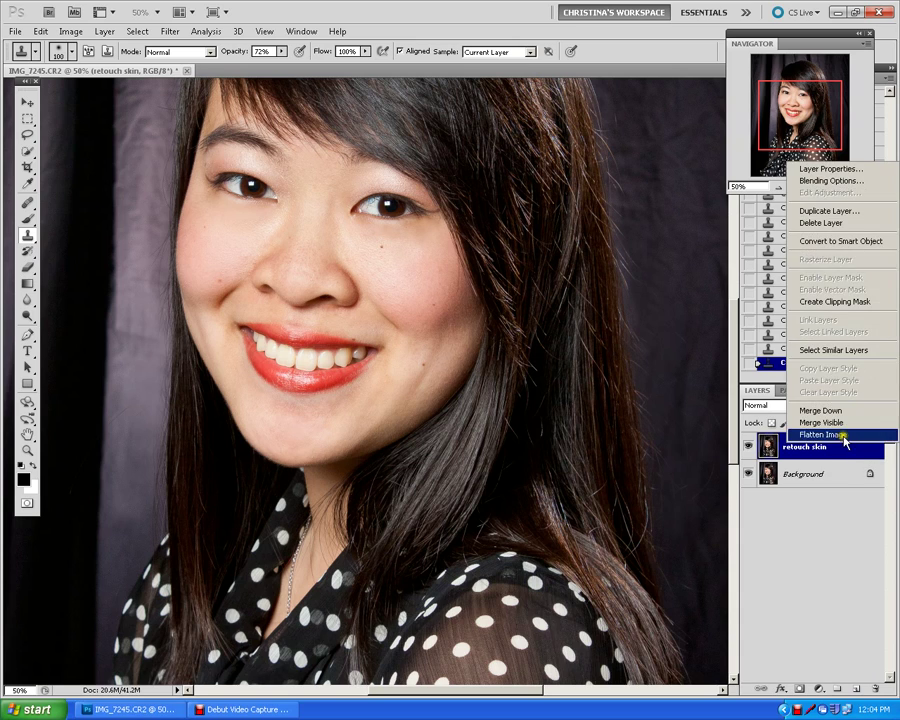
left_click(843, 213)
type("sfot foc")
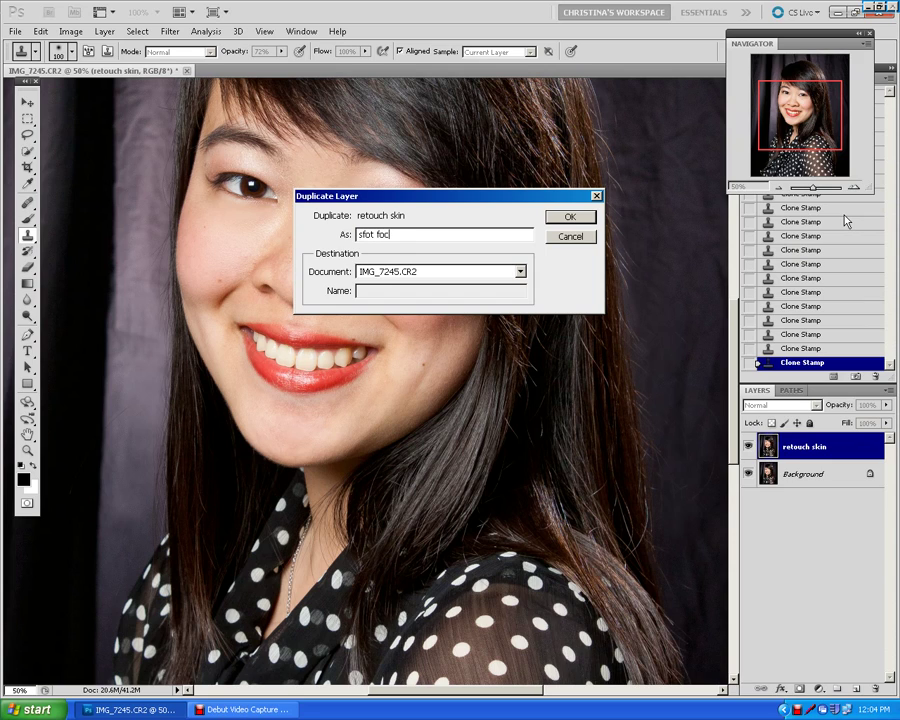
type("s")
left_click(368, 233)
left_click(558, 217)
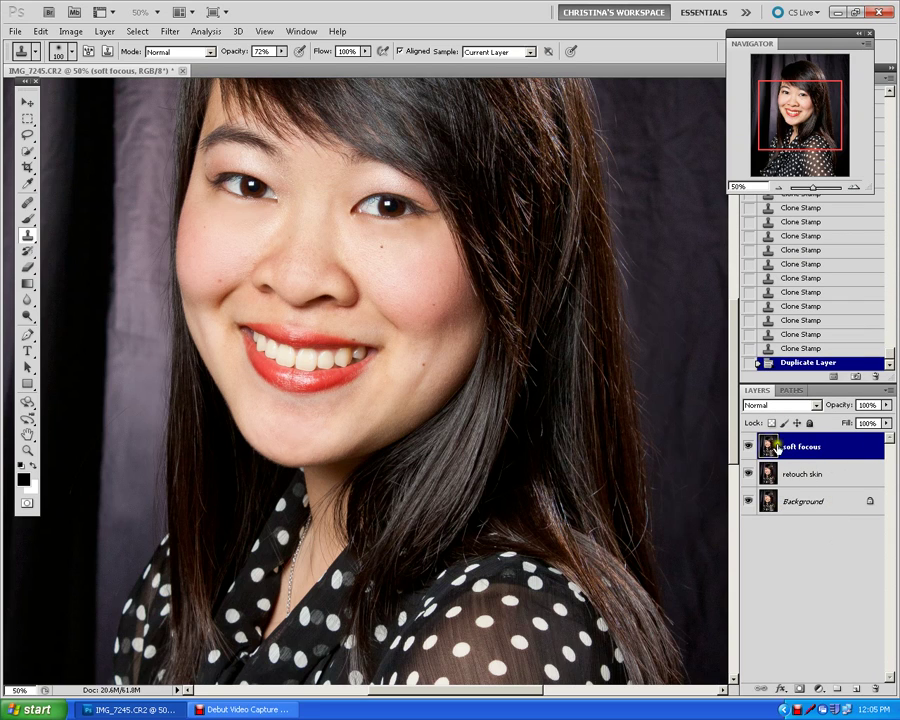
Apply a Gaussian Blur with a radius of 30.8 pixels to the "soft focous" layer.
left_click(174, 31)
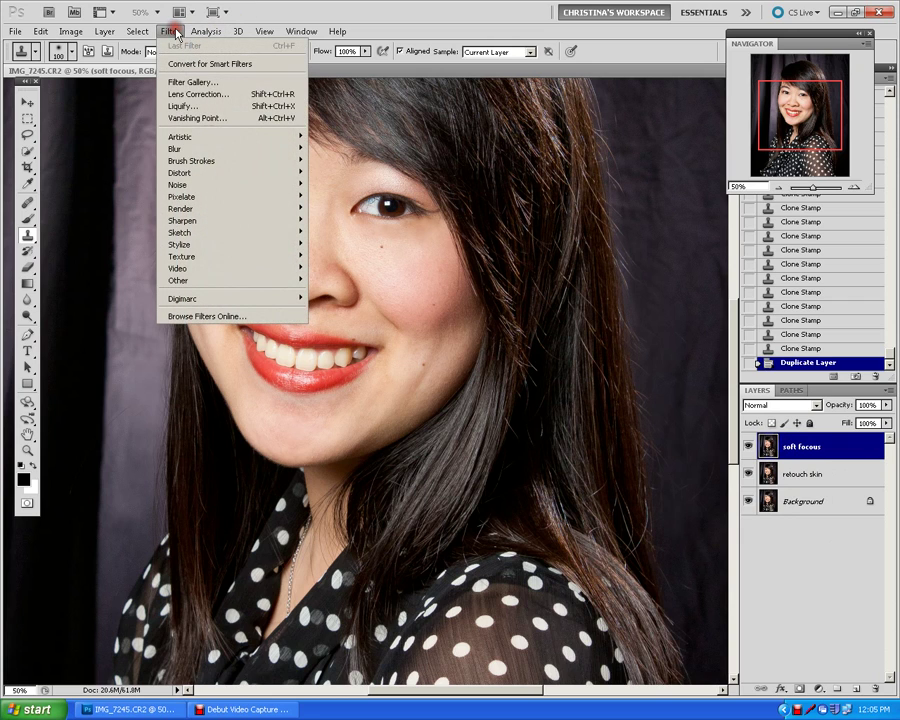
mouse_move(200, 148)
left_click(352, 196)
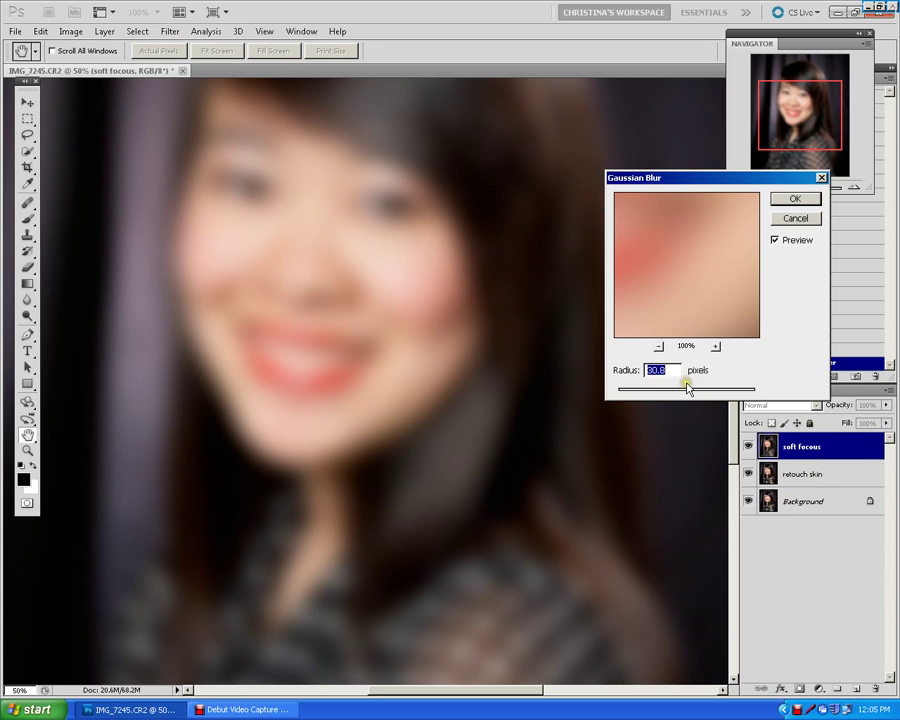
left_click(673, 370)
left_click(802, 199)
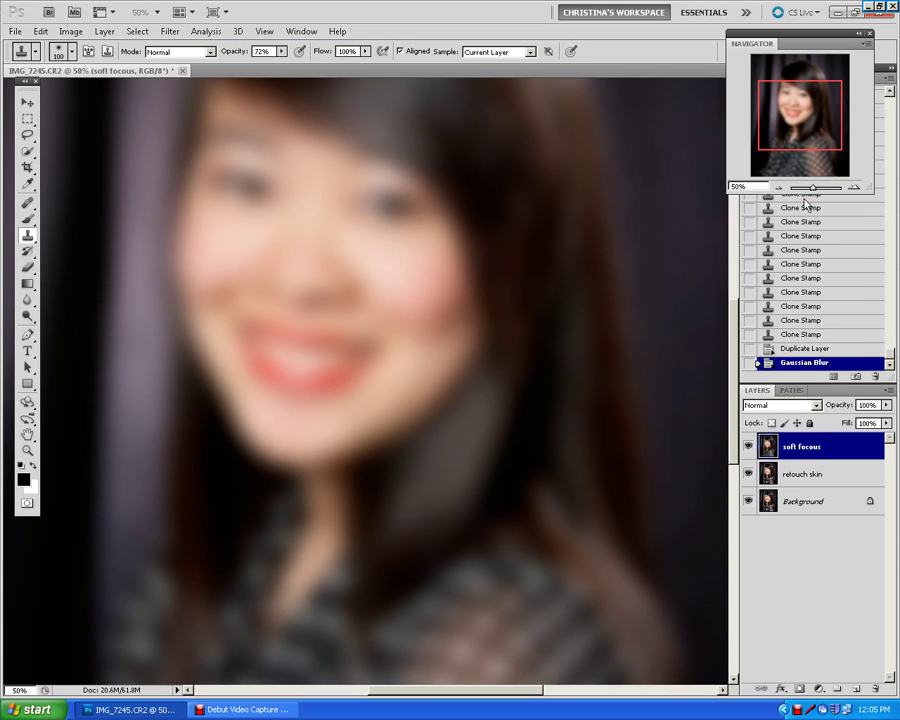
Lower the "soft focous" layer's opacity to 31% and check the effect on the whole portrait.
left_click(869, 446)
left_click_drag(886, 406, 840, 421)
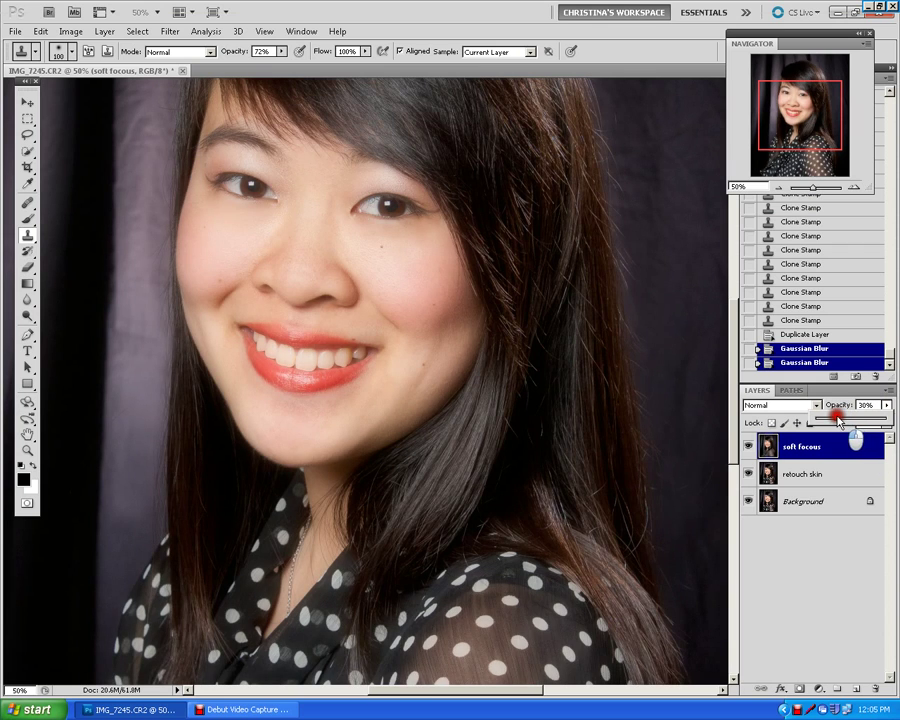
left_click_drag(838, 420, 840, 421)
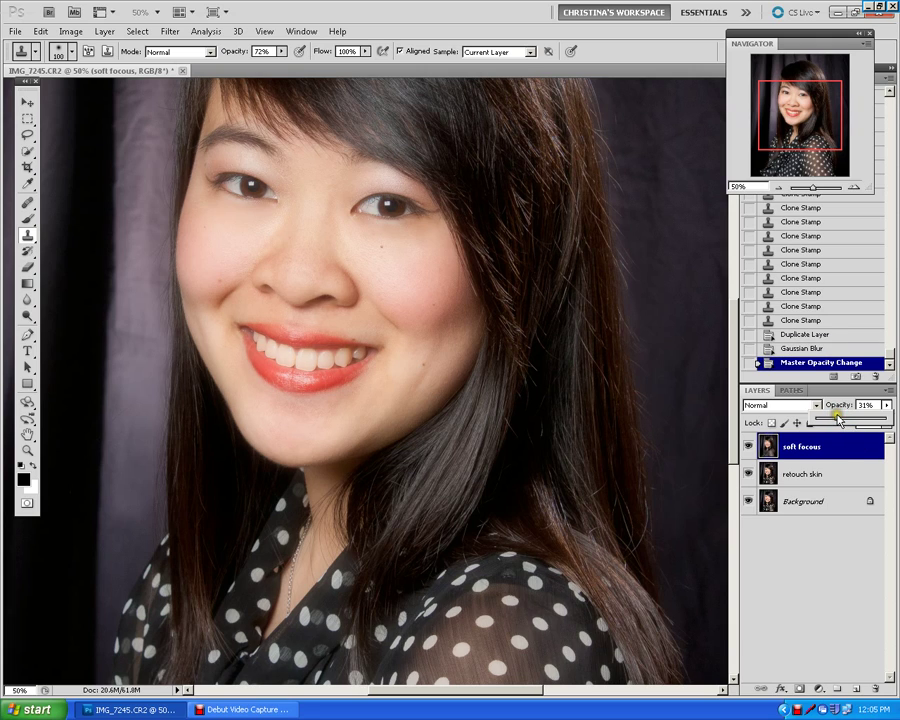
key("ctrl+minus")
key("ctrl+minus")
key("ctrl+minus")
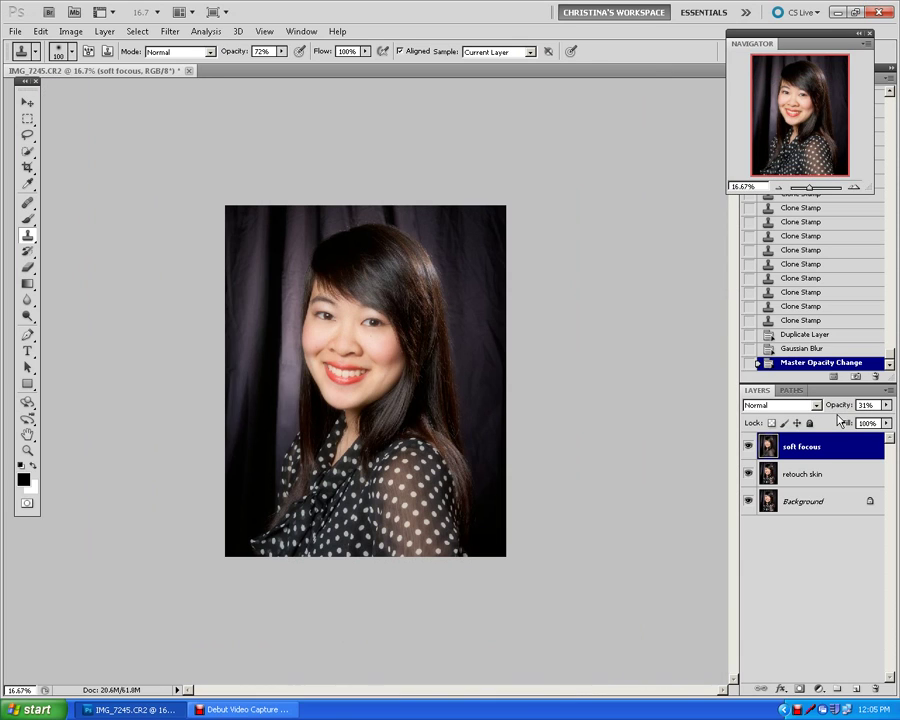
key("ctrl+plus")
key("ctrl+plus")
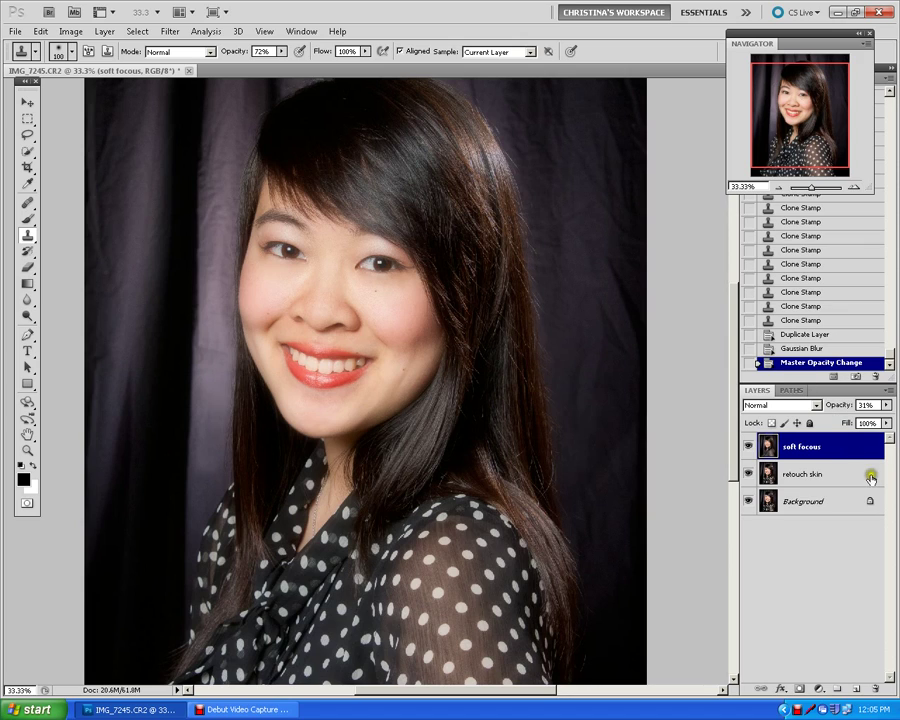
Add a layer mask to the "soft focous" layer and reduce the Brush tool's size to 60 px.
left_click(799, 689)
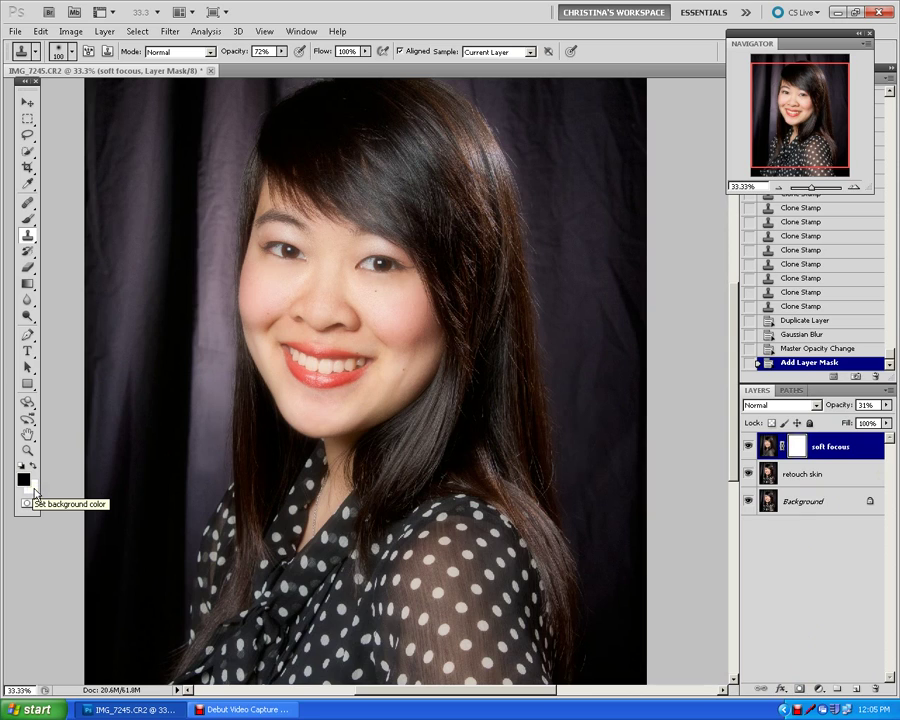
left_click(26, 220)
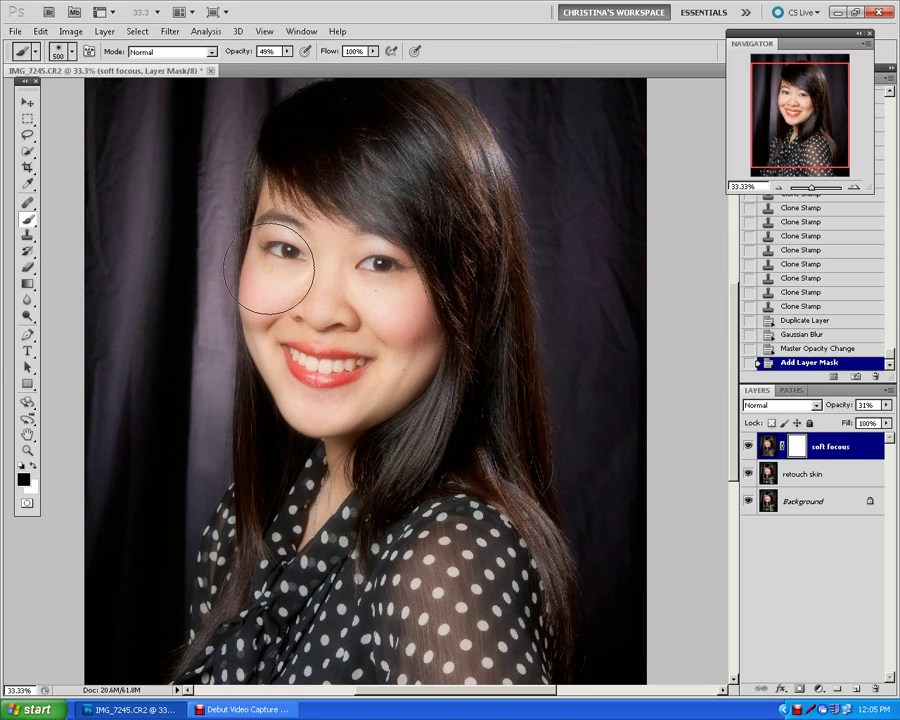
key("bracketleft")
key("bracketleft")
key("bracketleft")
key("bracketleft")
key("bracketleft")
key("bracketleft")
key("bracketleft")
key("bracketleft")
key("bracketleft")
key("bracketleft")
key("bracketleft")
key("bracketleft")
Paint black at 49% brush opacity on the layer mask over both eyes and the mouth to bring back their sharpness.
left_click_drag(285, 247, 275, 249)
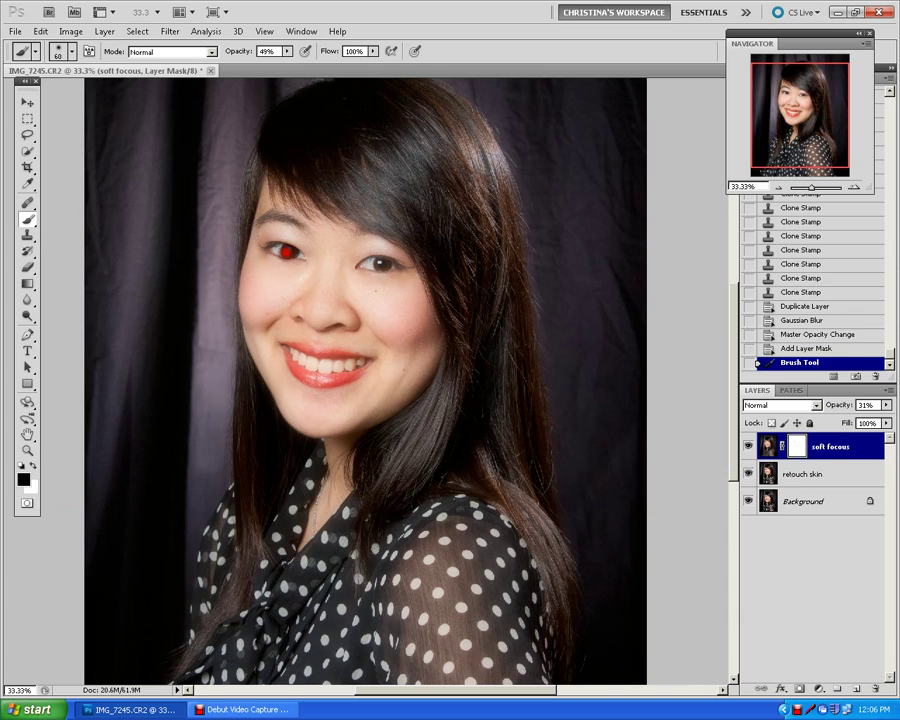
left_click(272, 249)
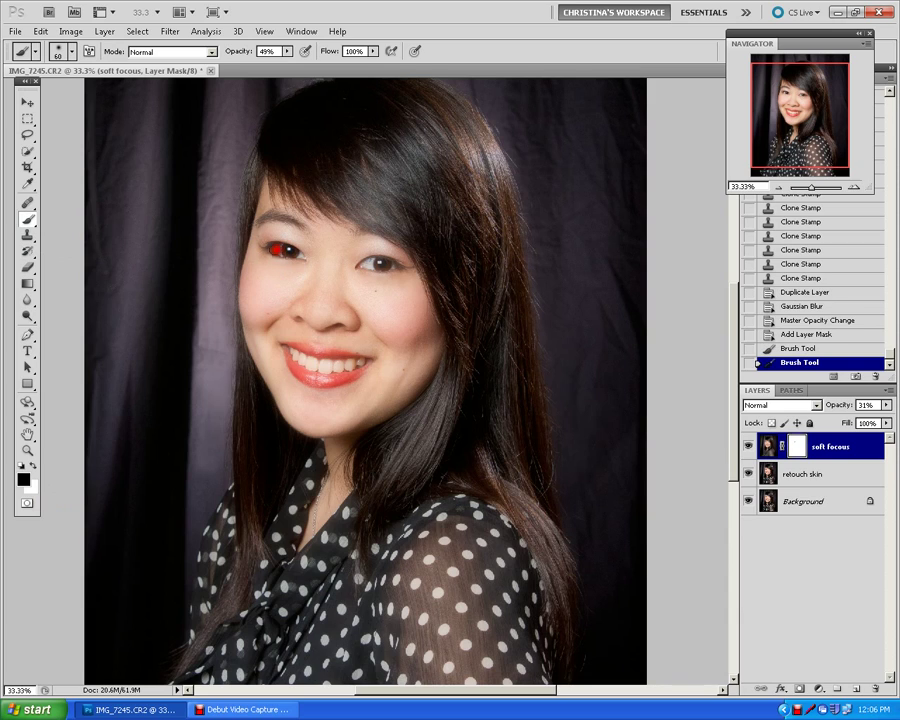
left_click(272, 248)
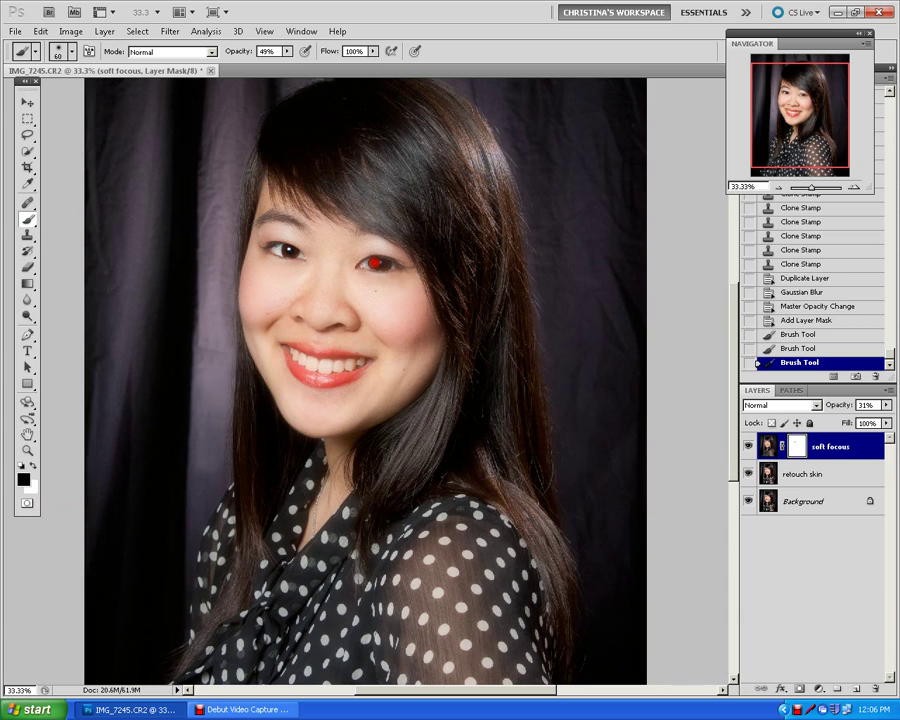
left_click_drag(363, 266, 377, 263)
mouse_move(293, 360)
left_mouse_down()
mouse_move(355, 364)
mouse_move(312, 368)
mouse_move(294, 357)
mouse_move(372, 358)
left_mouse_up()
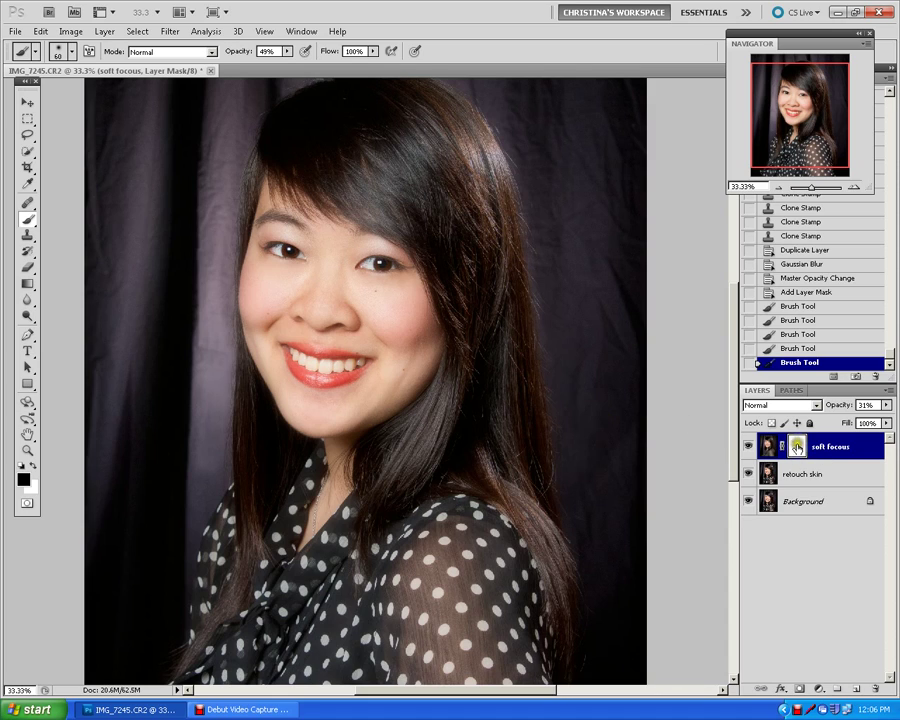
left_click_drag(303, 360, 360, 364)
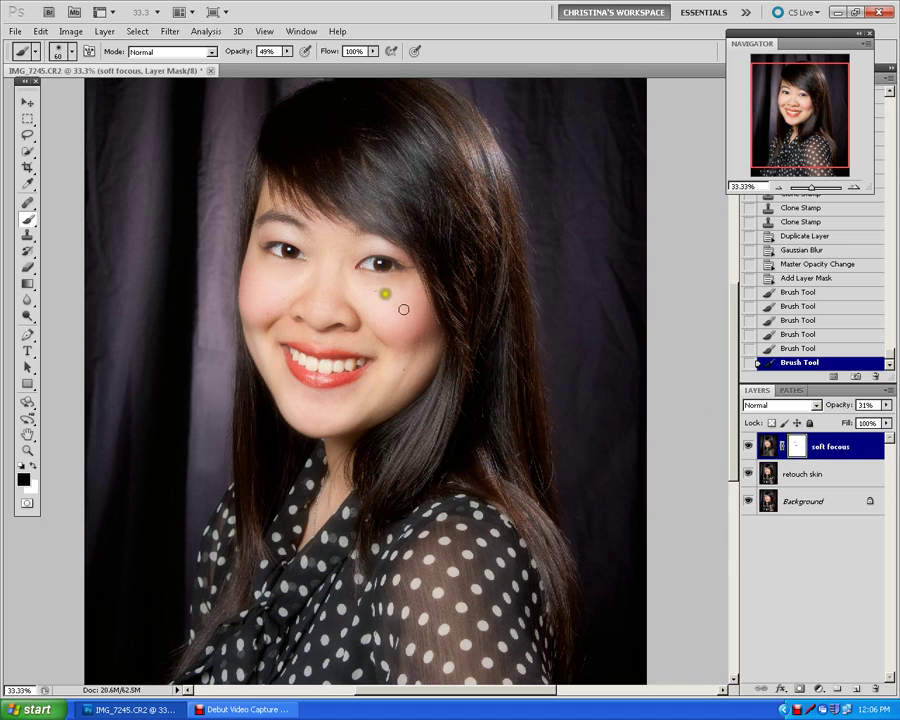
left_click_drag(373, 265, 420, 266)
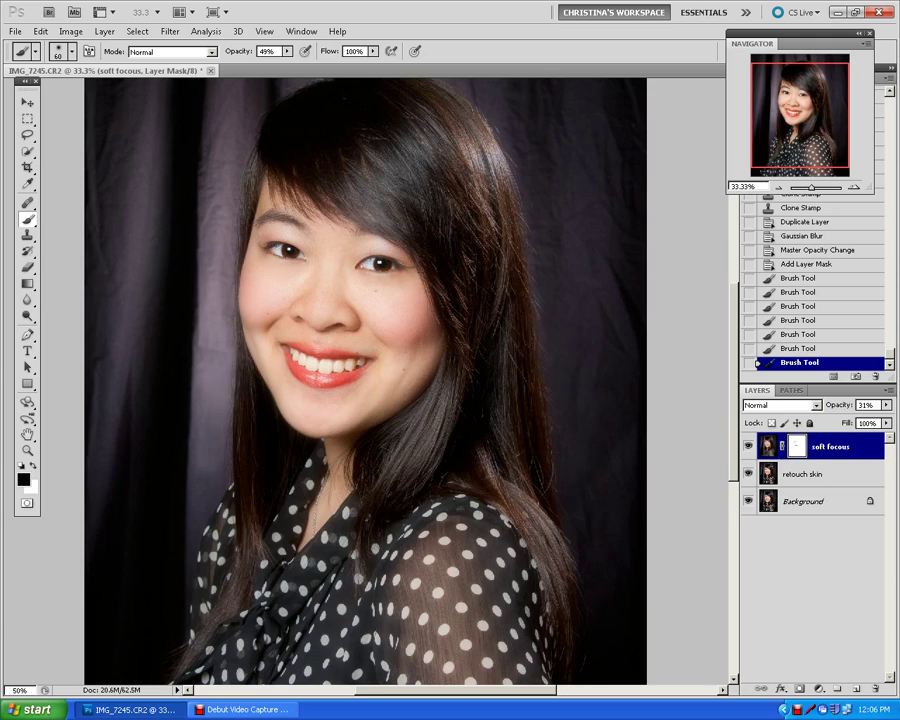
Raise the "soft focous" layer's opacity to 40% while judging the face at 100% magnification.
key("ctrl+plus")
key("ctrl+plus")
key("ctrl+plus")
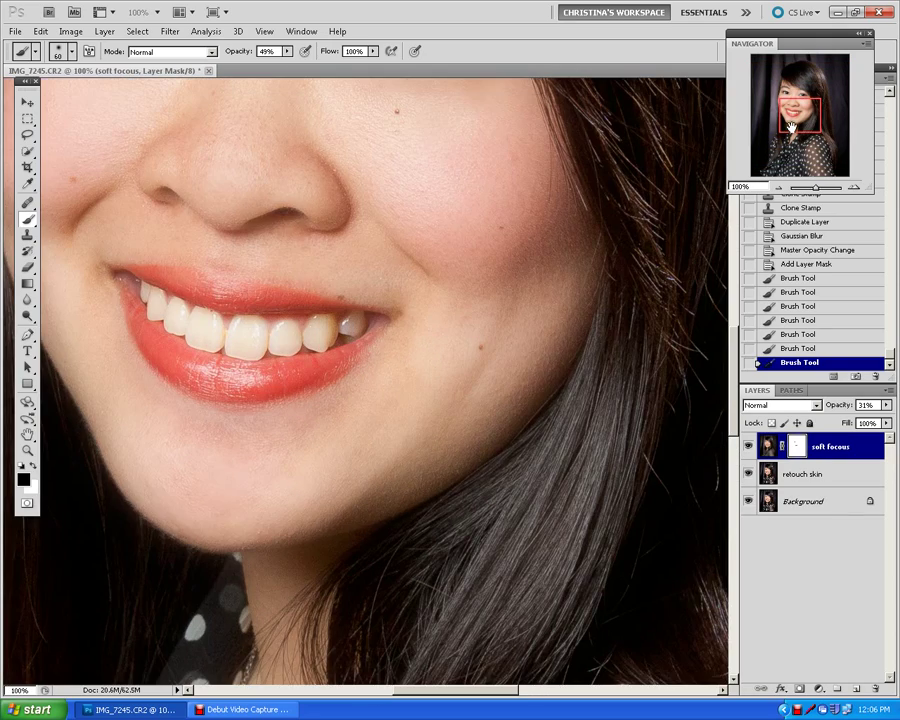
left_click_drag(790, 127, 790, 109)
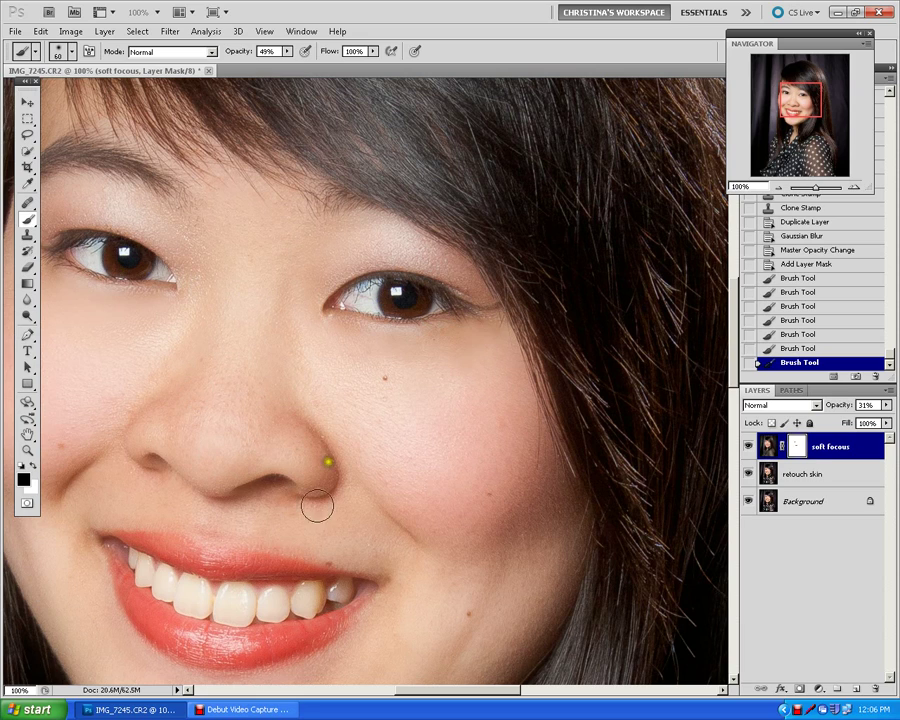
left_click(838, 447)
left_click(886, 405)
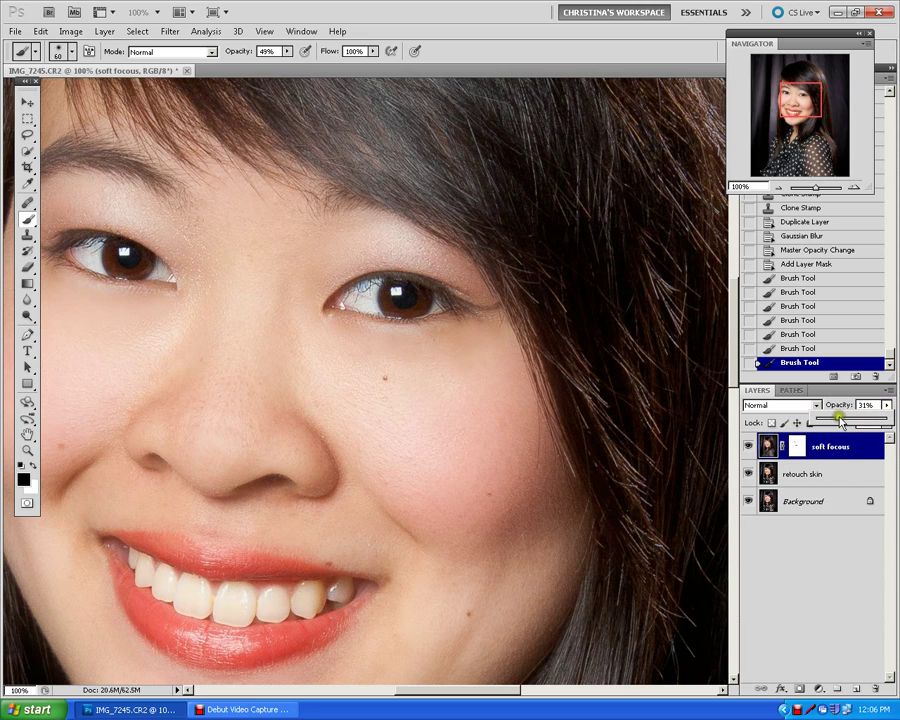
mouse_move(840, 422)
left_mouse_down()
mouse_move(860, 421)
mouse_move(846, 422)
left_mouse_up()
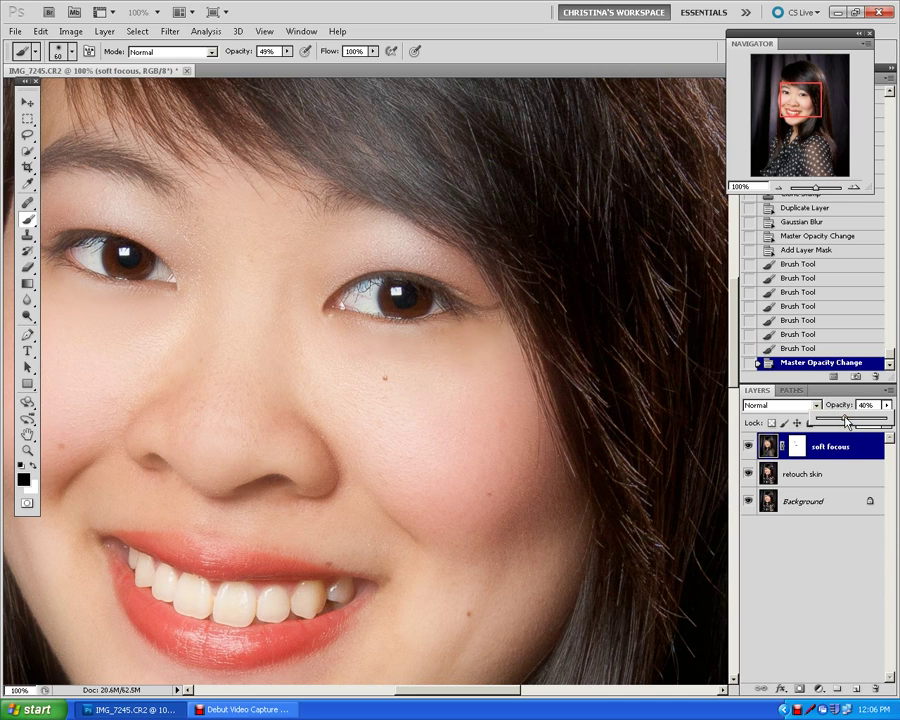
Inspect the soft-focus effect on the face and portrait at magnifications between 33.3% and 100%.
key("ctrl+minus")
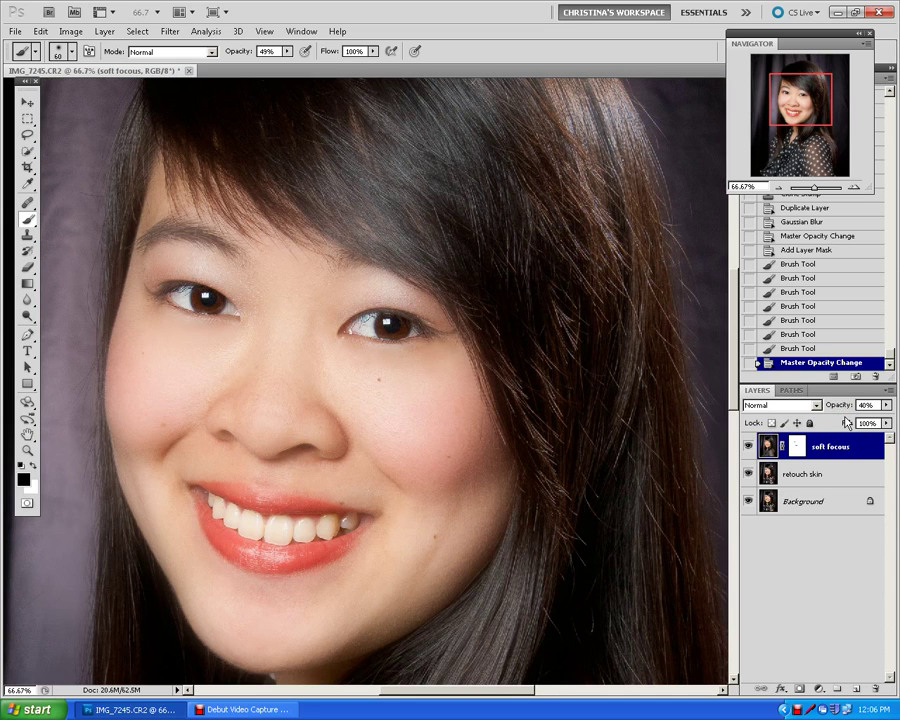
key("ctrl+minus")
key("ctrl+minus")
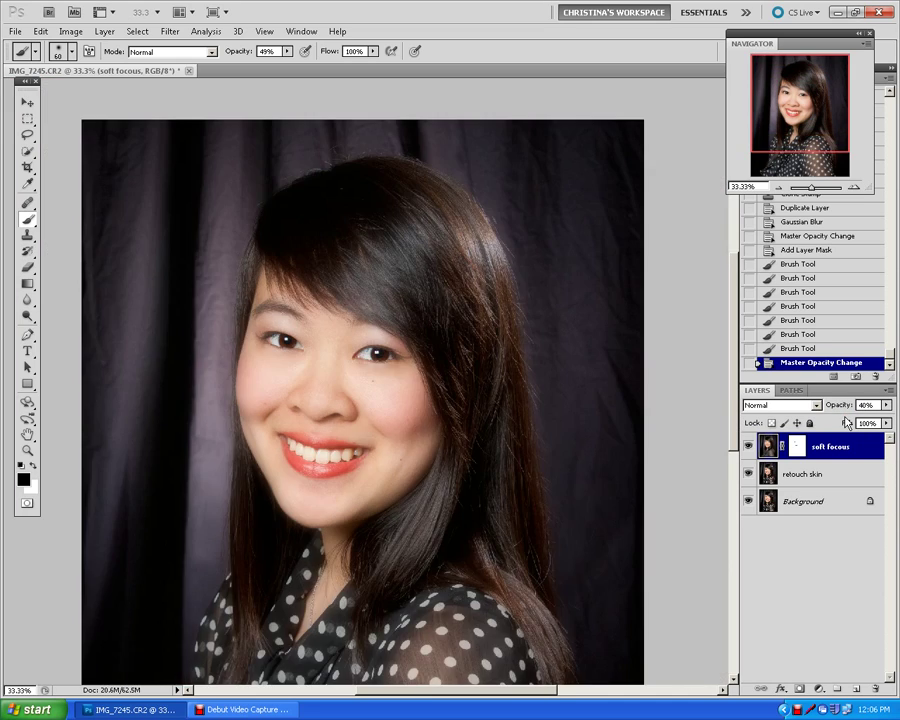
key("ctrl+plus")
key("ctrl+plus")
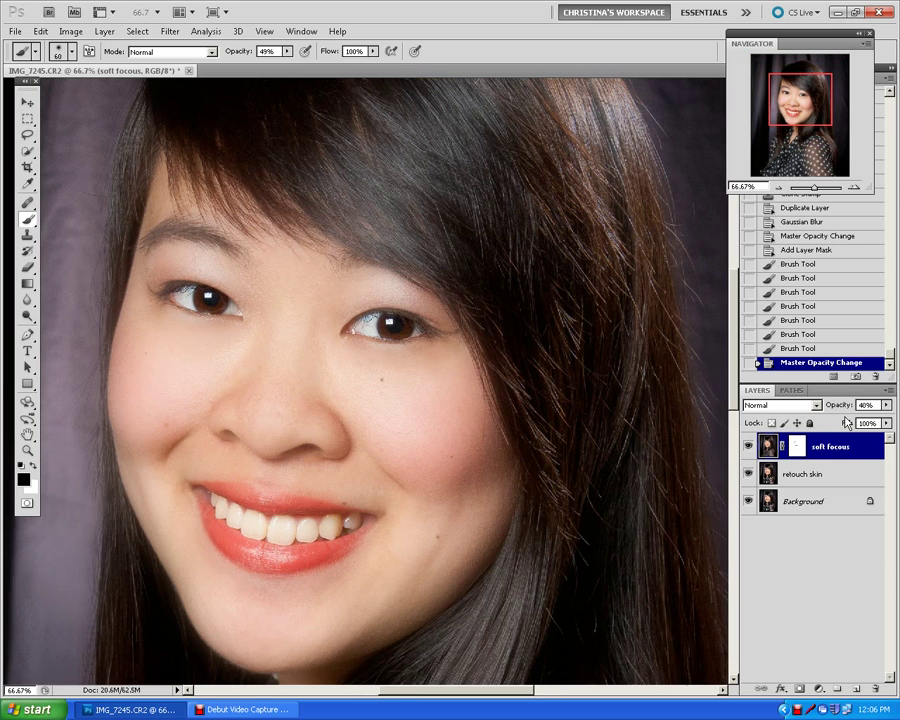
key("ctrl+plus")
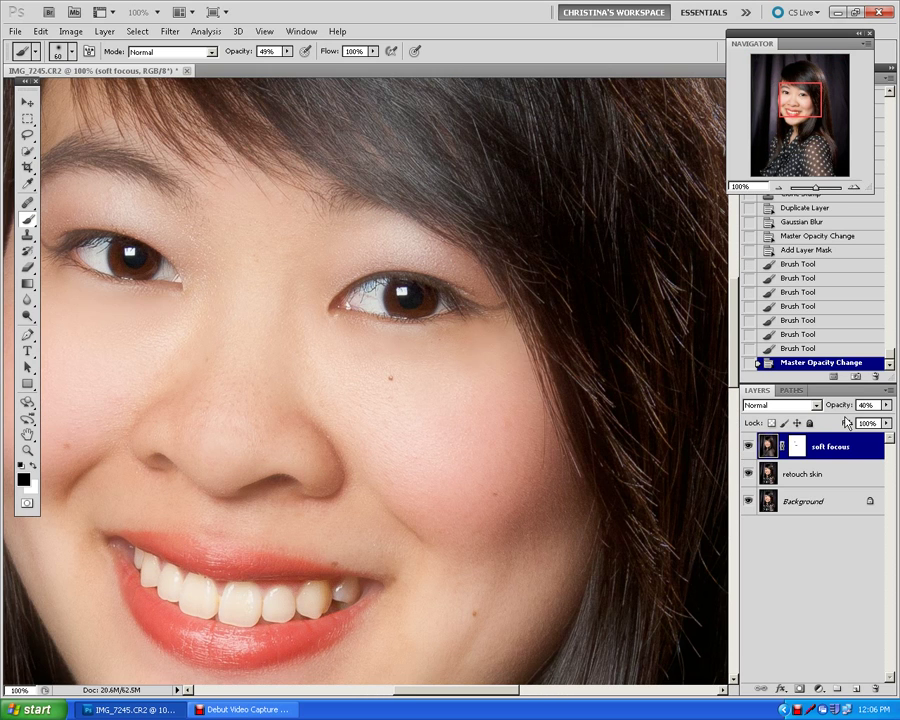
left_click(861, 423)
key("ctrl+minus")
key("ctrl+minus")
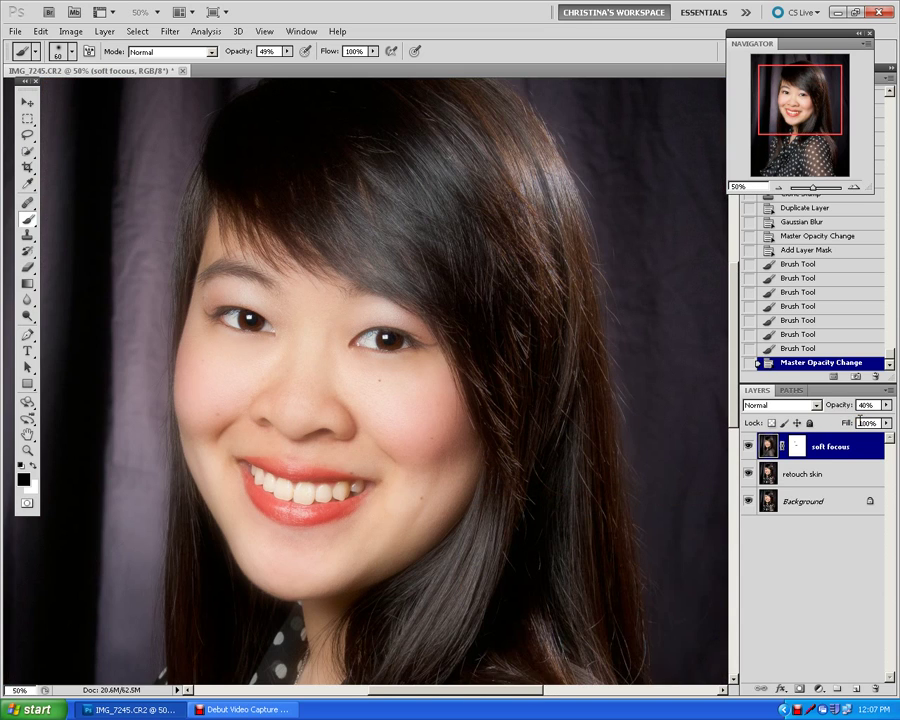
key("ctrl+minus")
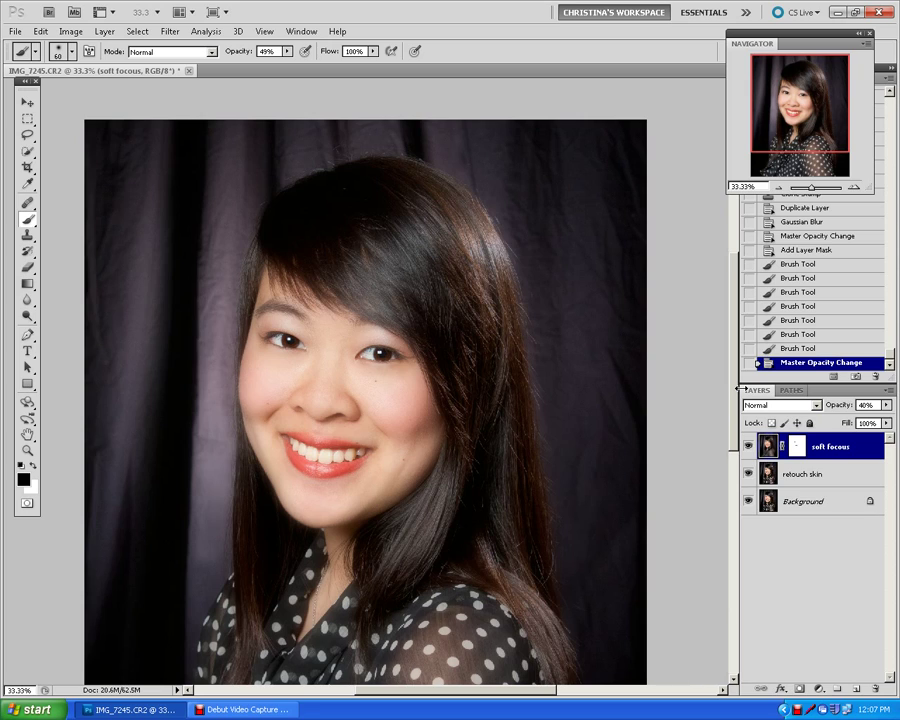
Hide the "soft focous" layer and duplicate the "retouch skin" layer as "soft focus dg".
left_click(748, 447)
left_click(797, 474)
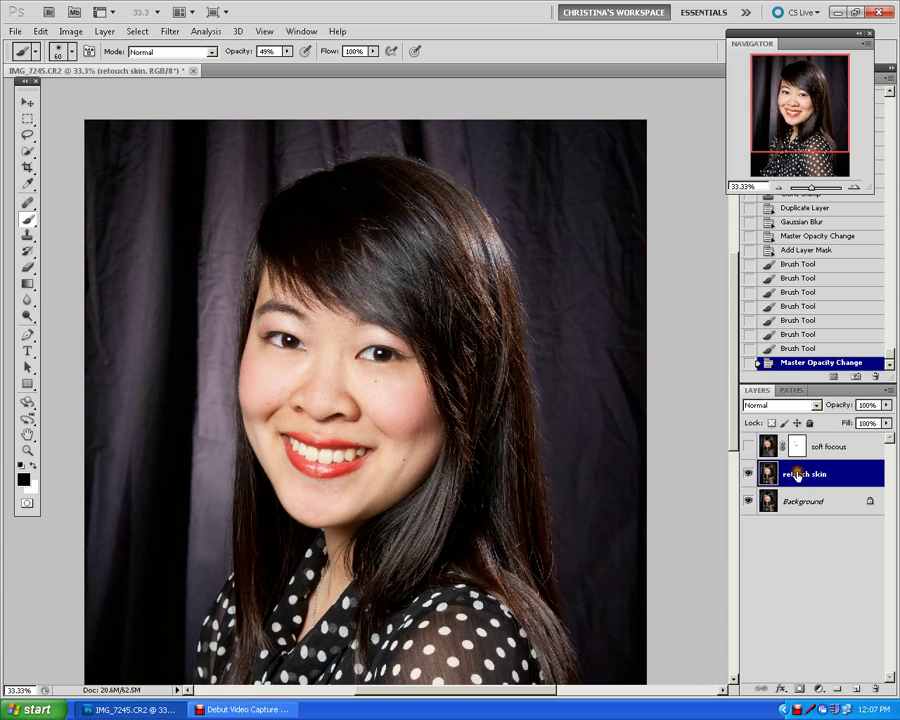
right_click(797, 476)
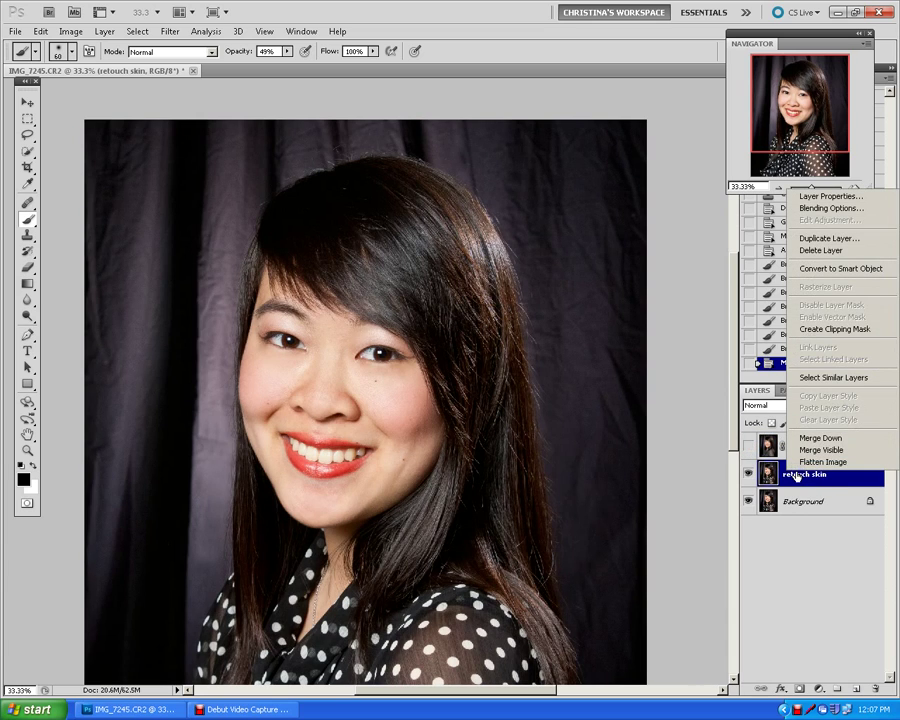
left_click(838, 239)
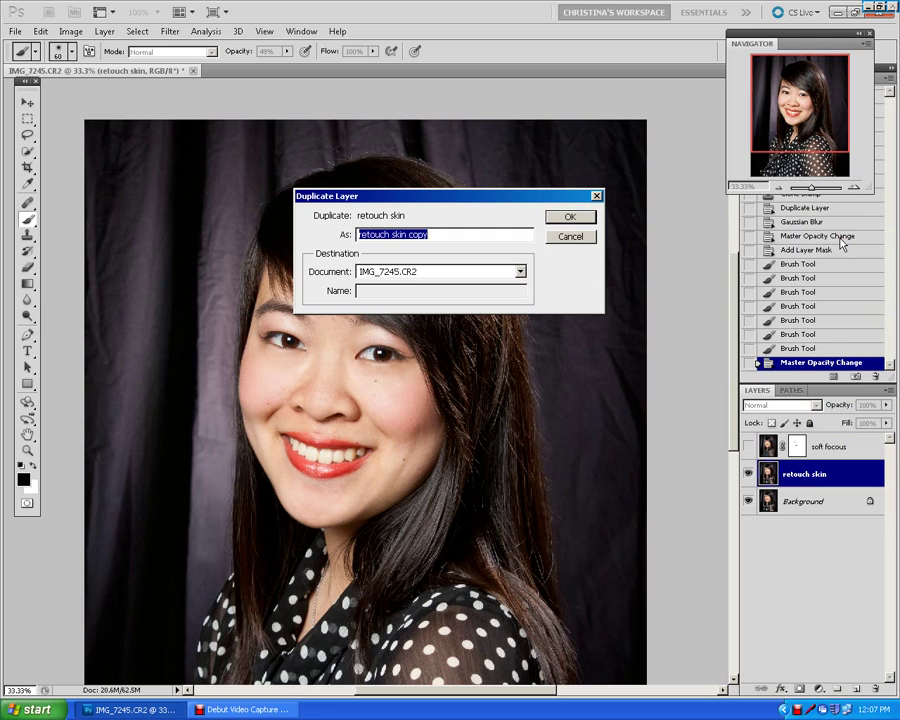
type("soft focus dg")
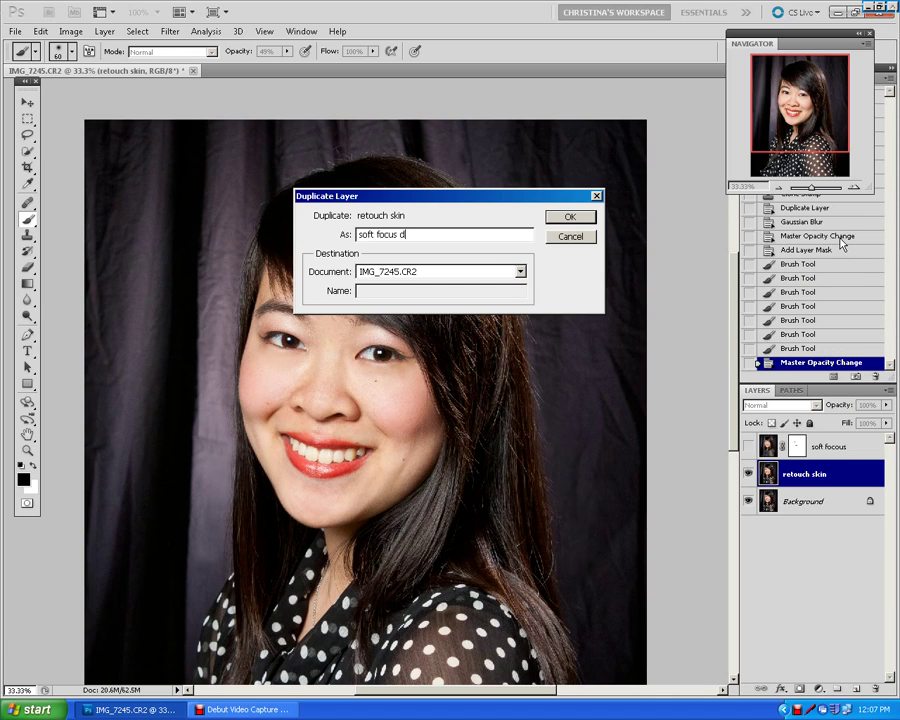
left_click(571, 216)
left_click(172, 34)
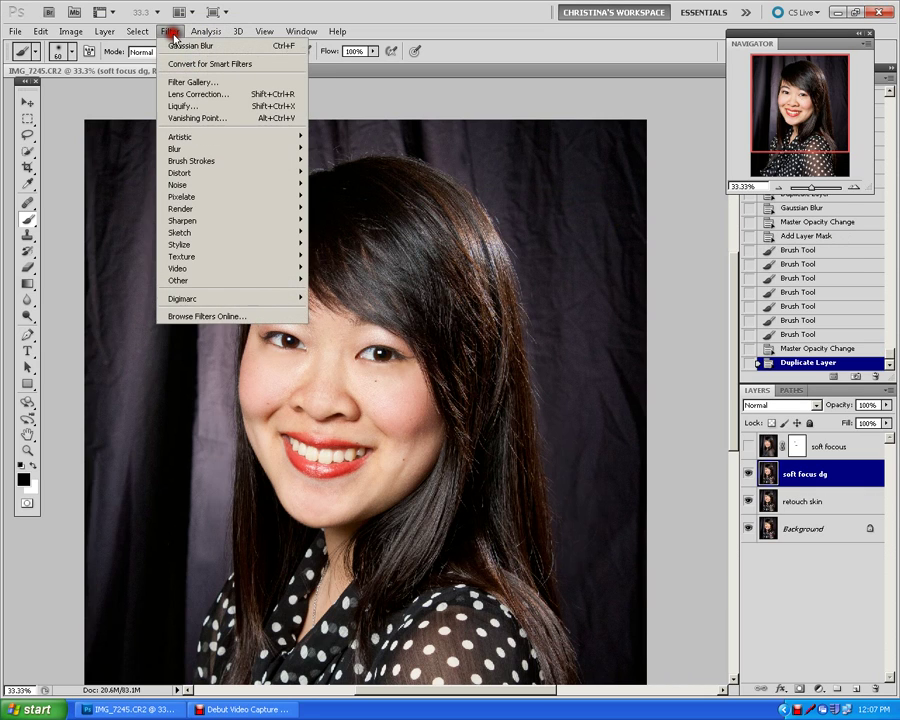
left_click(424, 96)
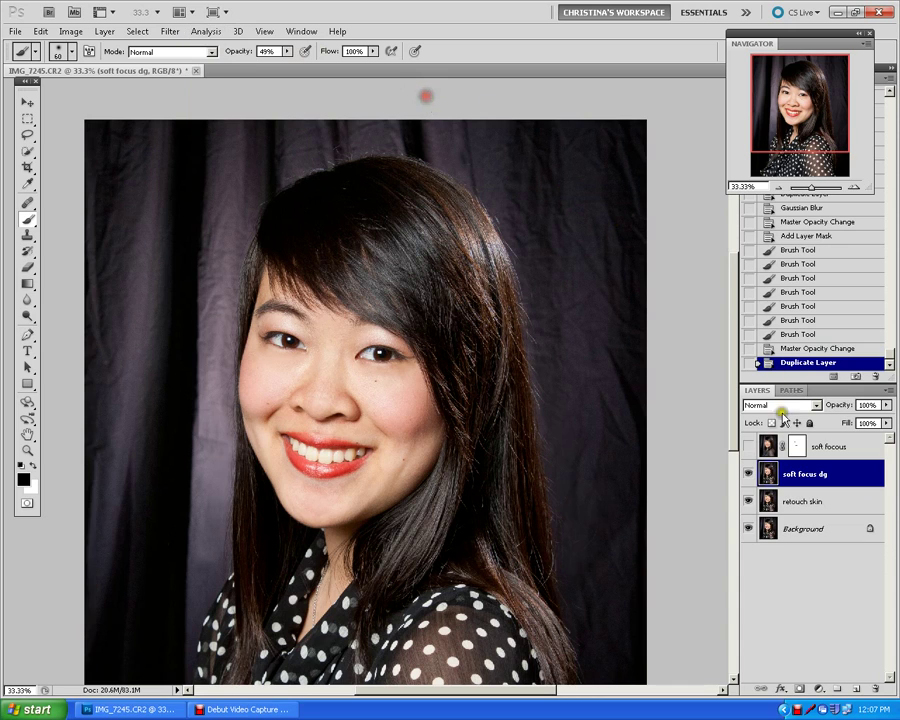
Increase the saturation of the "soft focus dg" layer slightly with a Hue/Saturation adjustment.
left_click(70, 31)
mouse_move(70, 64)
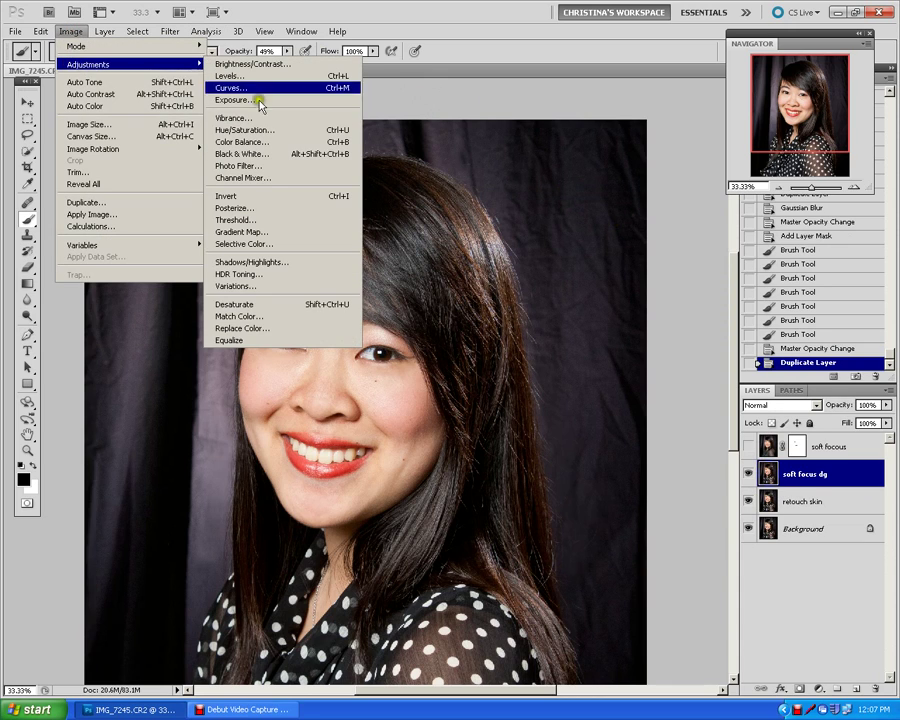
left_click(295, 127)
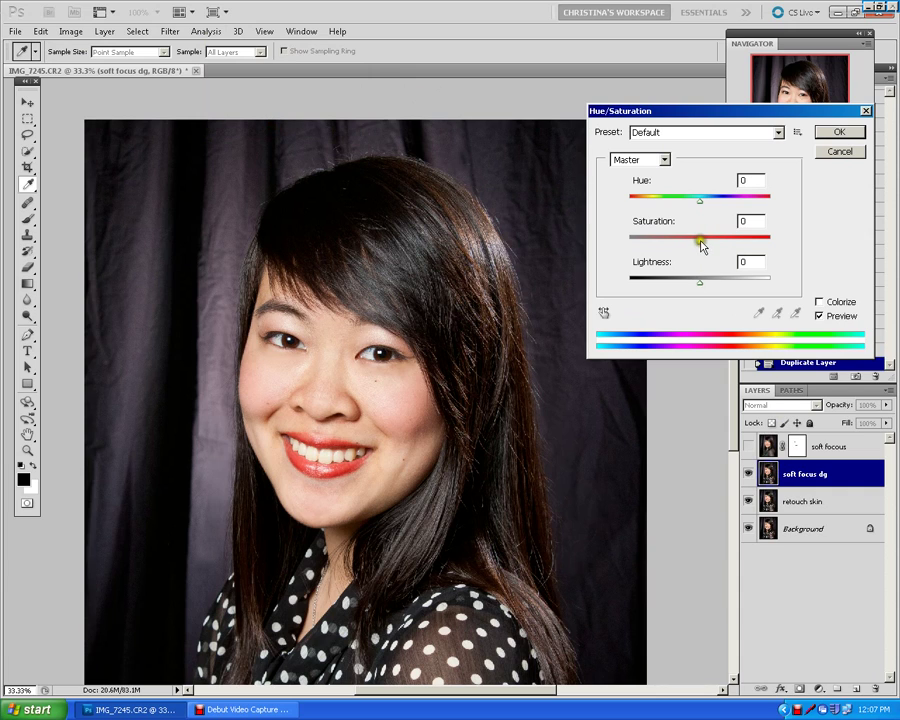
left_click_drag(703, 246, 714, 242)
left_click(830, 135)
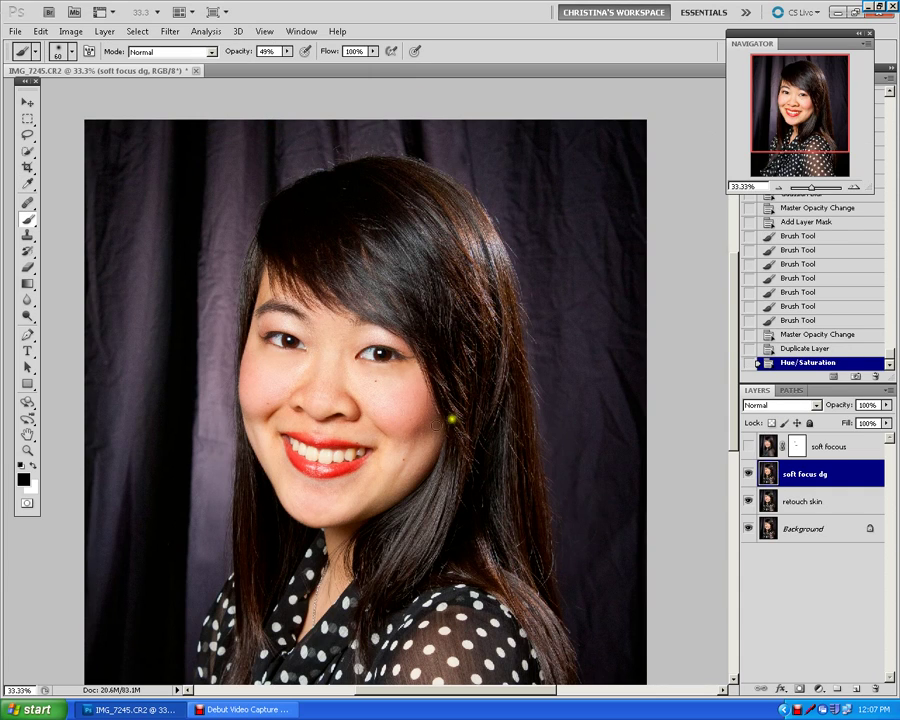
Apply a Diffuse Glow filter with graininess 0, glow amount 5 and clear amount 10 to the "soft focus dg" layer.
left_click(169, 32)
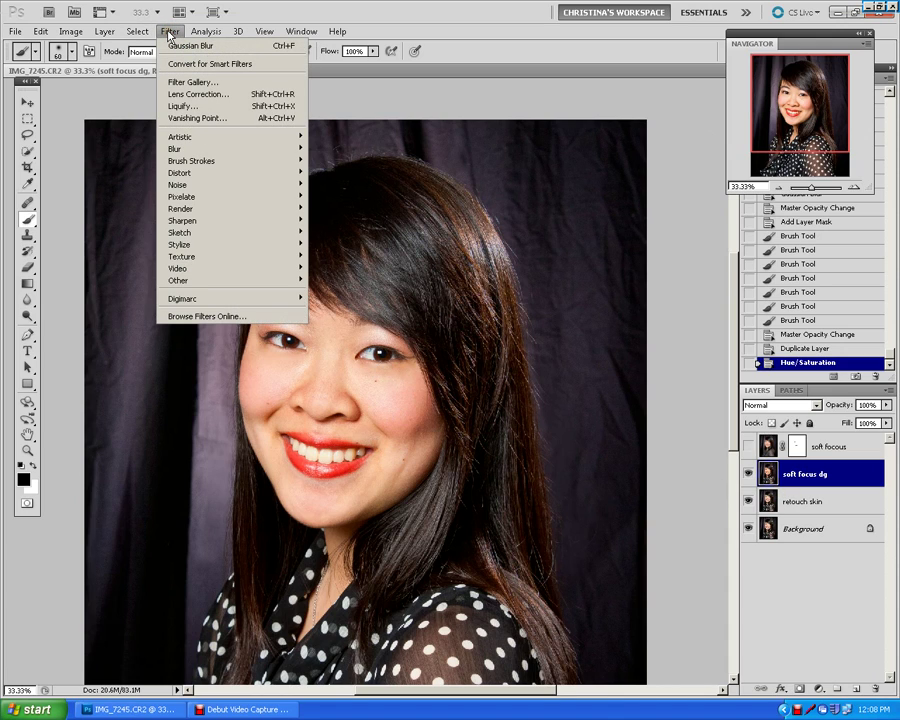
left_click(174, 82)
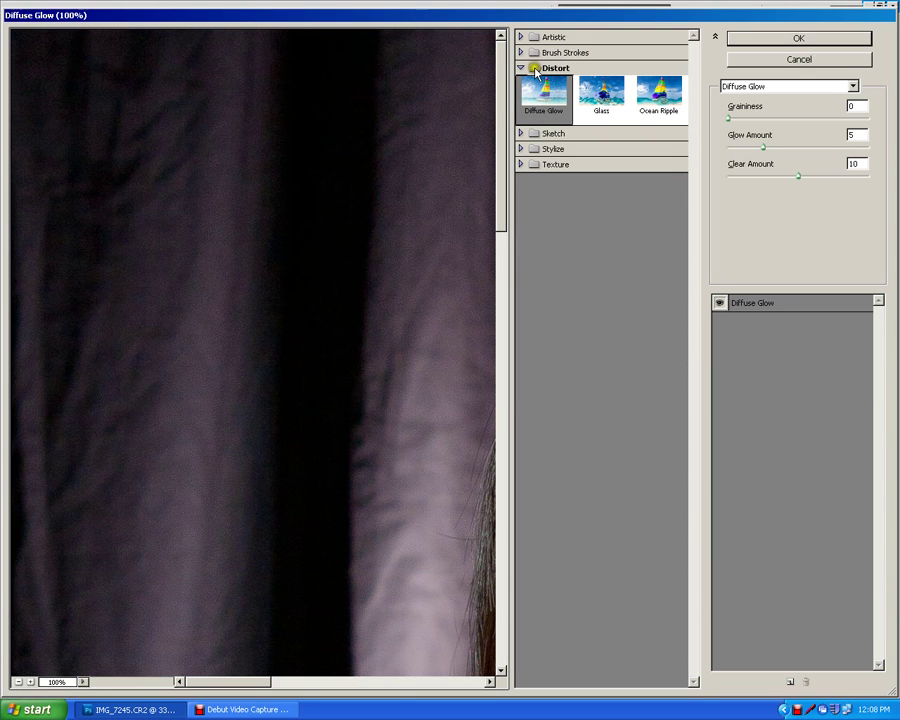
left_click(522, 68)
left_click(520, 68)
left_click(537, 90)
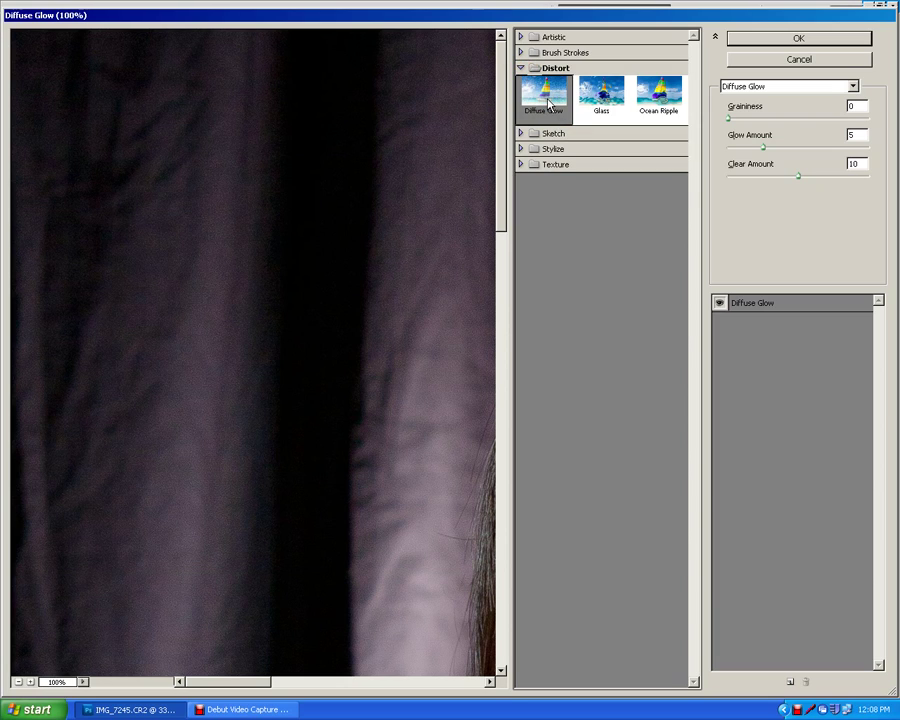
left_click(828, 107)
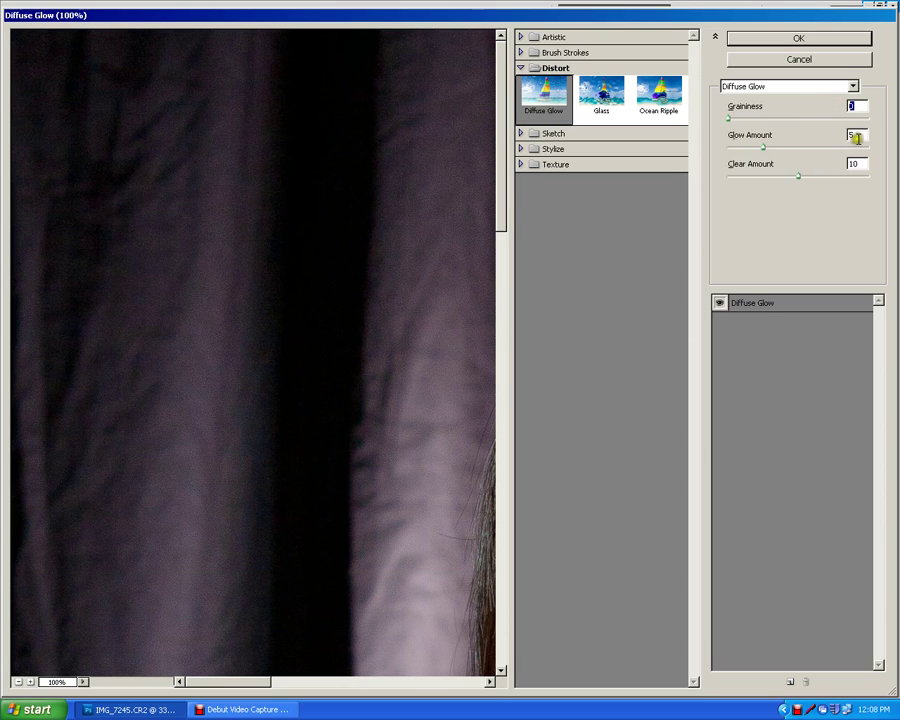
left_click(824, 136)
key("ctrl+minus")
key("ctrl+minus")
key("ctrl+minus")
key("ctrl+minus")
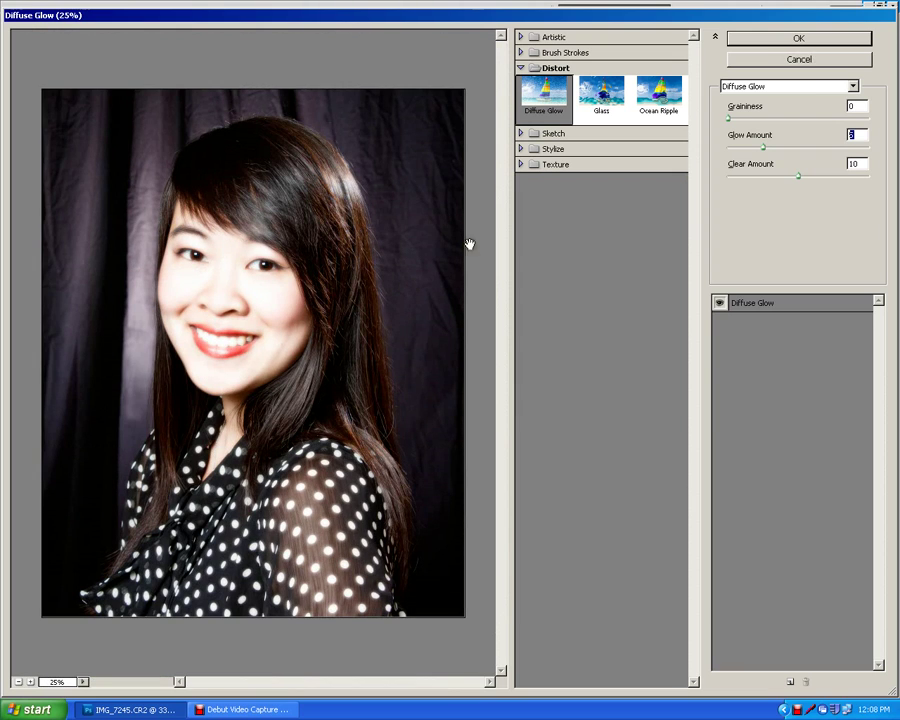
left_click(798, 38)
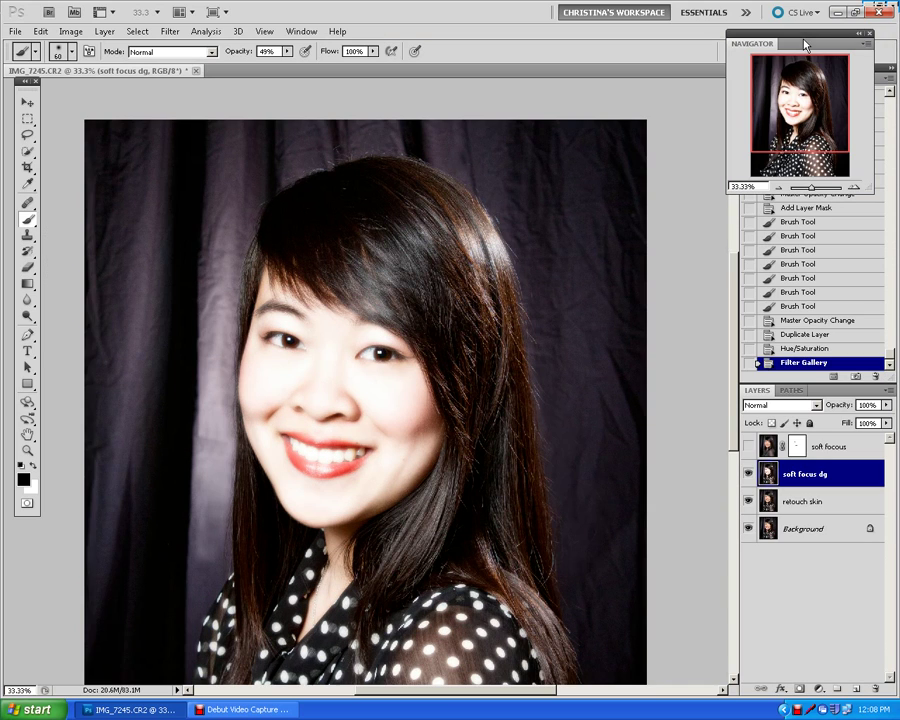
Add a layer mask to "soft focus dg" and paint black at 49% opacity over both eyes and the teeth.
left_click(798, 690)
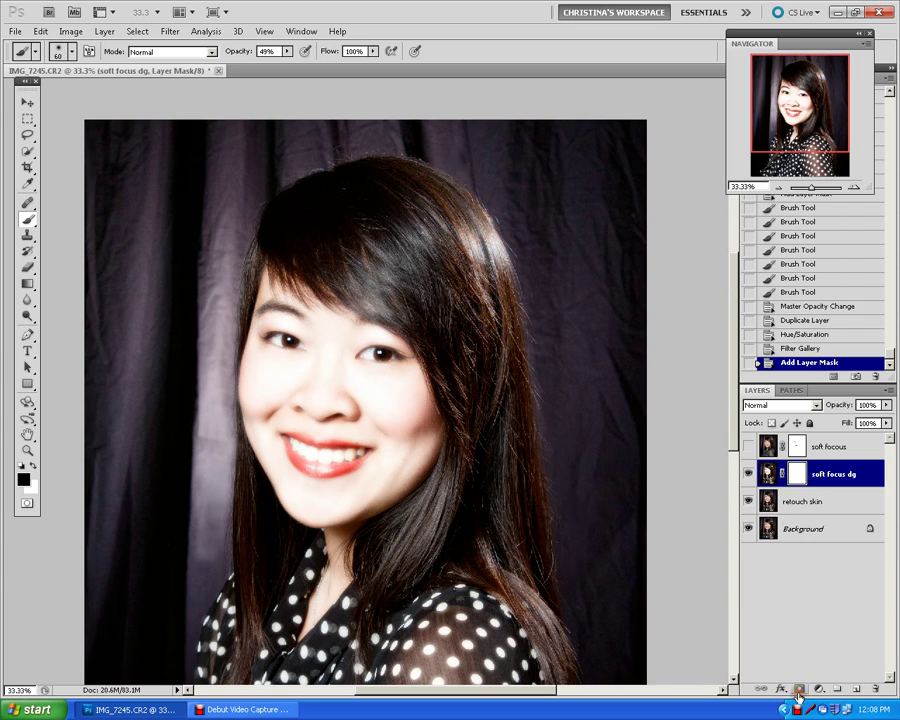
left_click(797, 476)
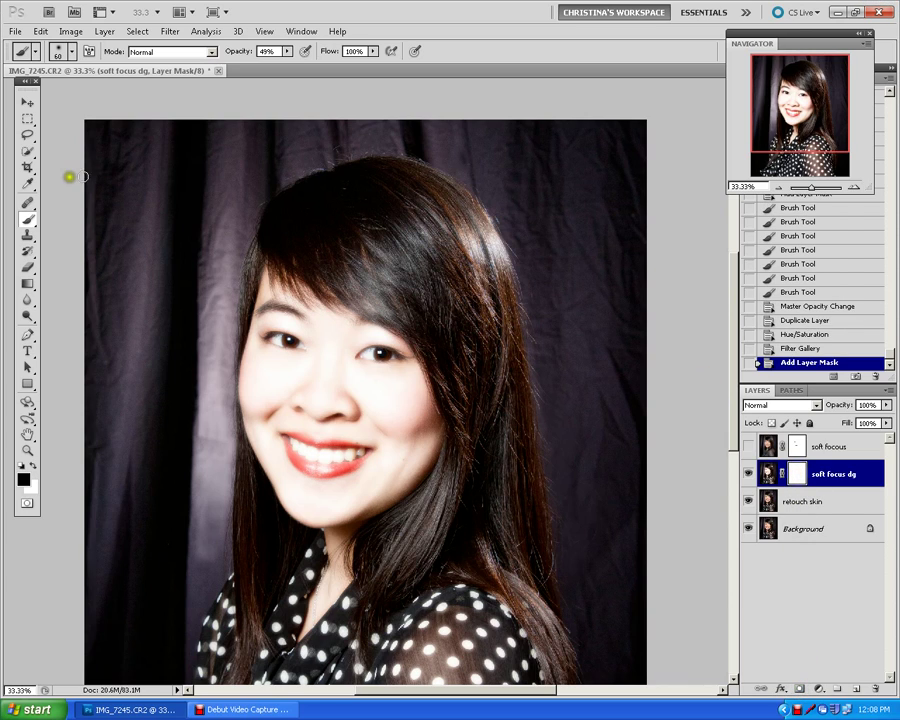
left_click(290, 342)
left_click_drag(290, 342, 292, 344)
left_click_drag(369, 358, 374, 350)
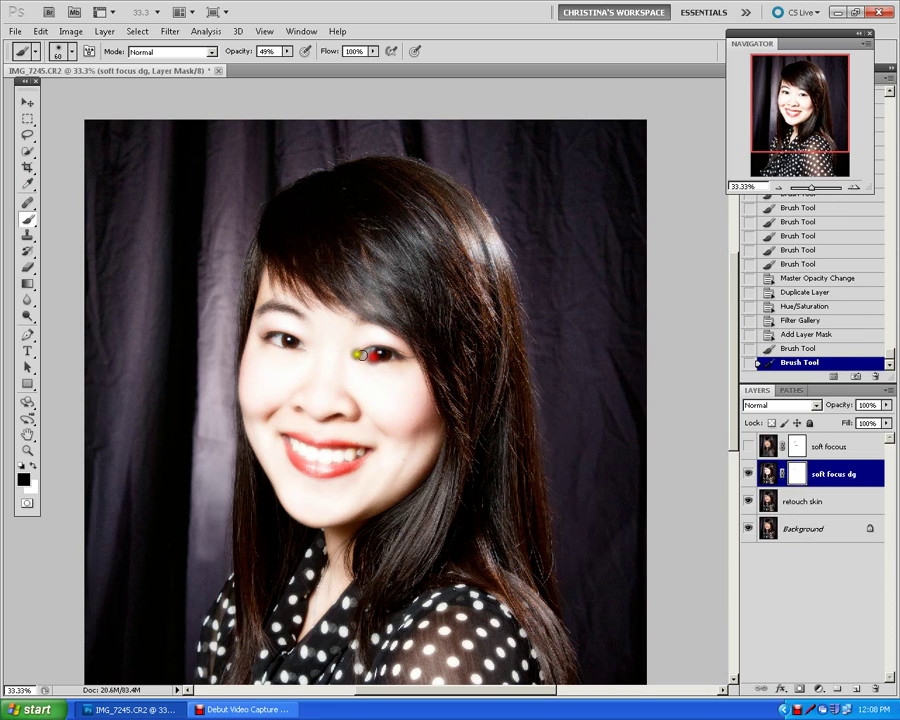
left_click_drag(296, 344, 276, 341)
left_click_drag(372, 358, 378, 364)
mouse_move(305, 455)
left_mouse_down()
mouse_move(360, 456)
mouse_move(335, 455)
left_mouse_up()
left_click(358, 372)
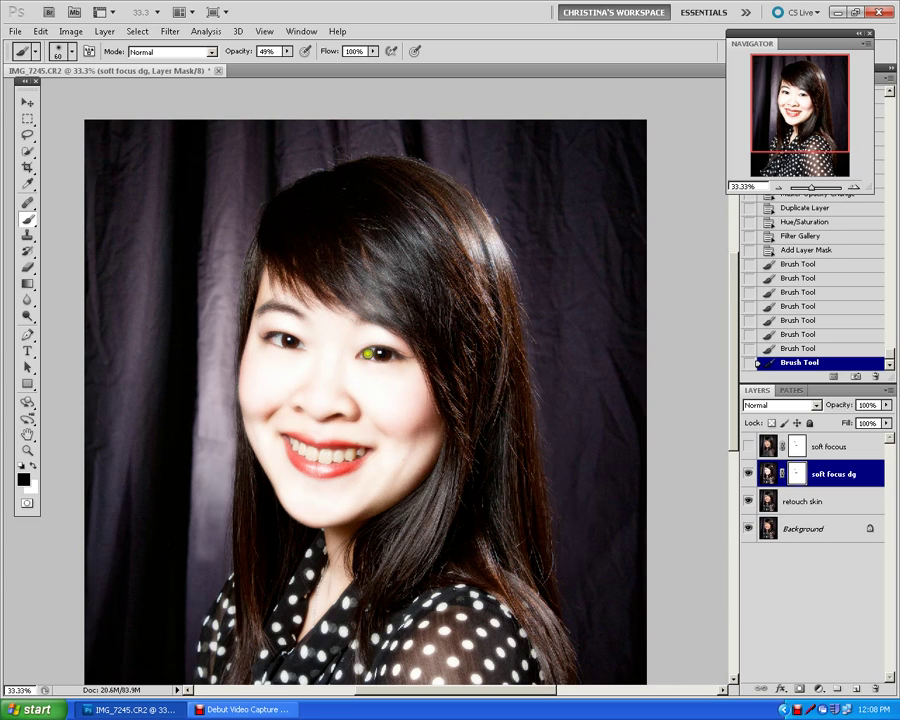
left_click_drag(370, 358, 386, 352)
left_click_drag(289, 341, 291, 341)
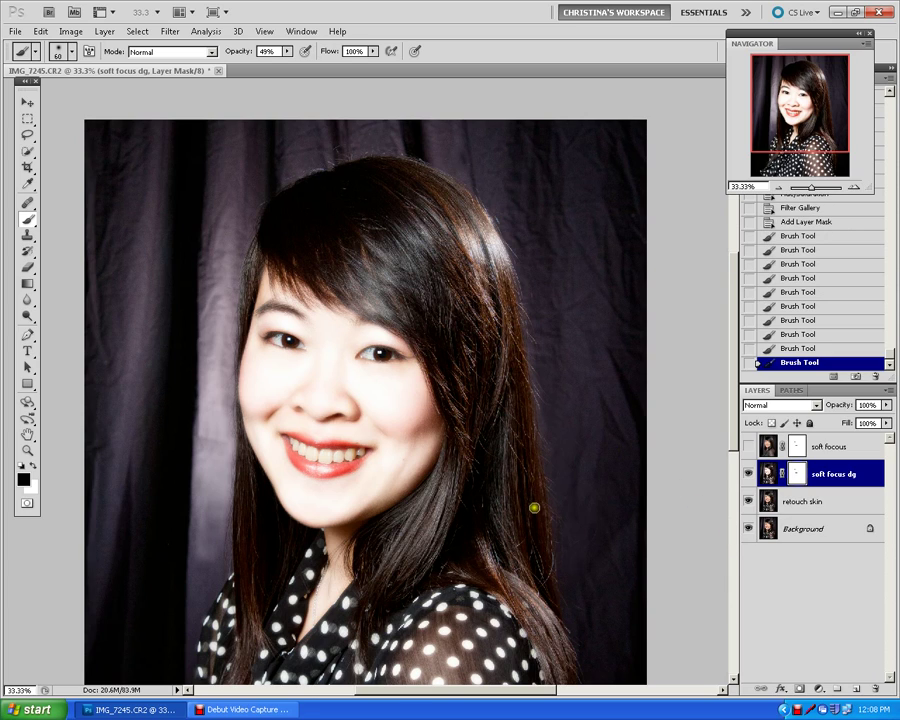
scroll(535, 507, "down", 5)
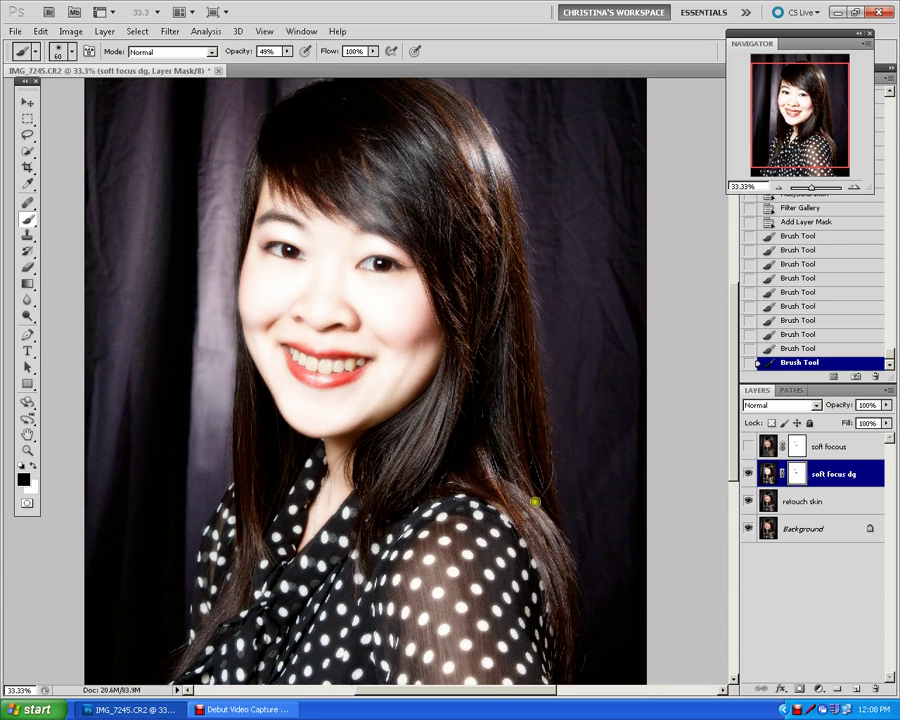
Delete the "soft focus dg" layer and duplicate the "retouch skin" layer as "soft focous sb".
left_click_drag(838, 478, 876, 689)
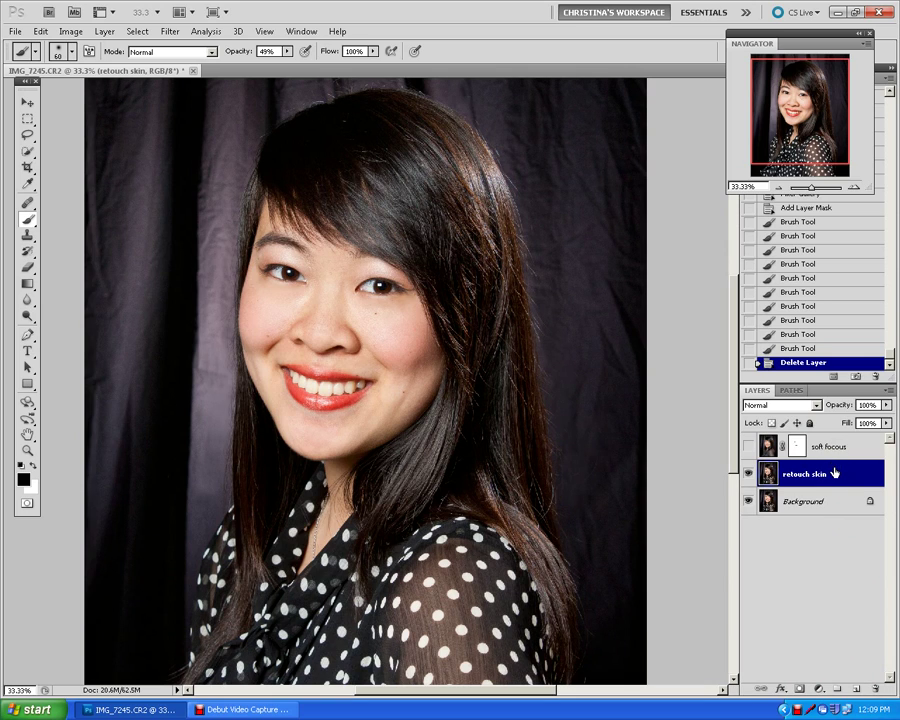
right_click(834, 473)
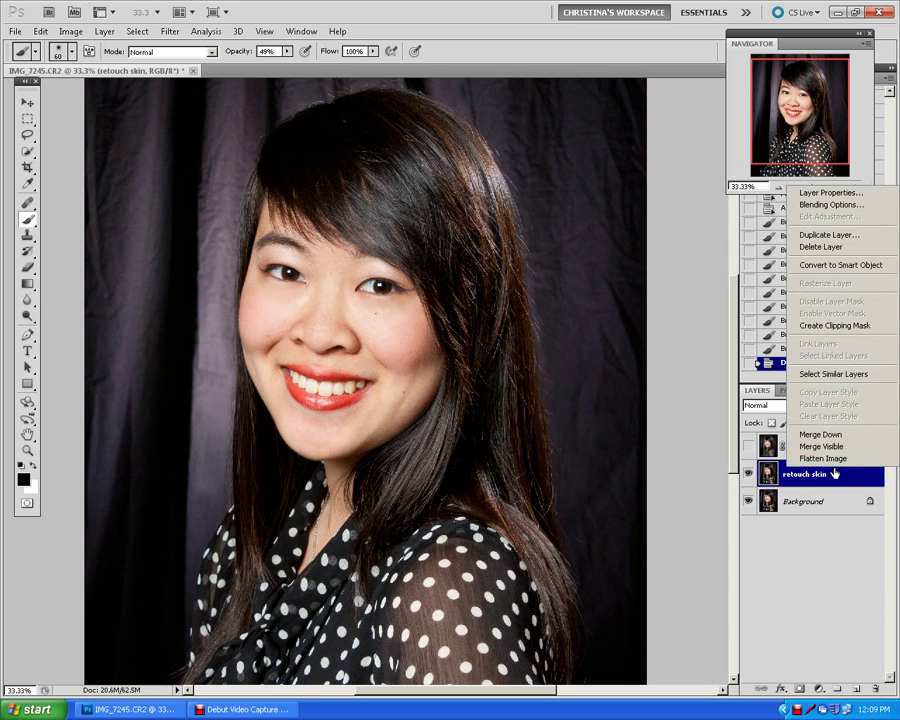
left_click(826, 234)
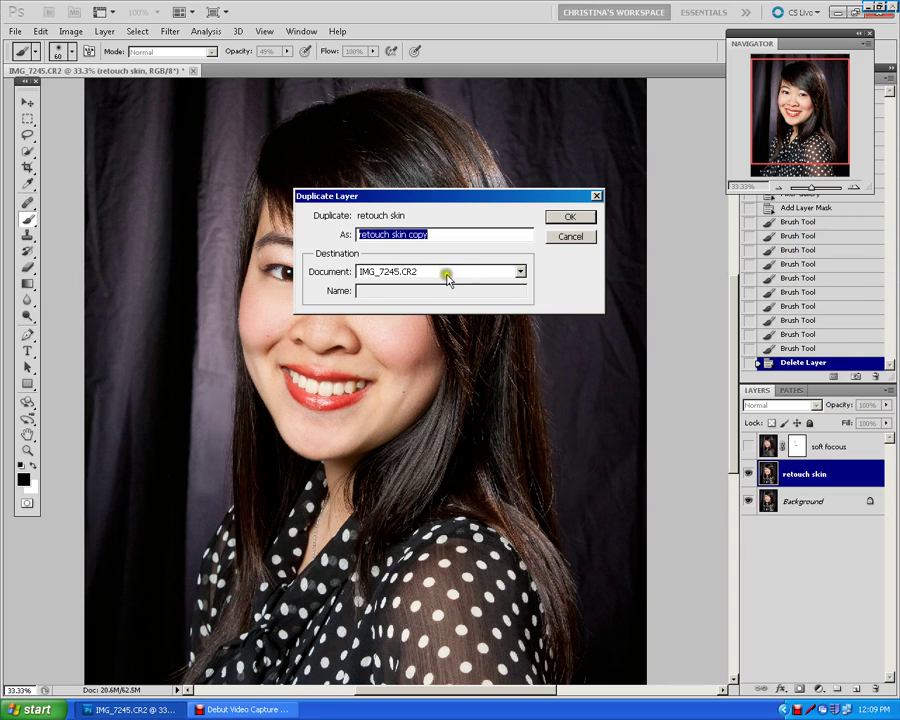
type("soft focous sb")
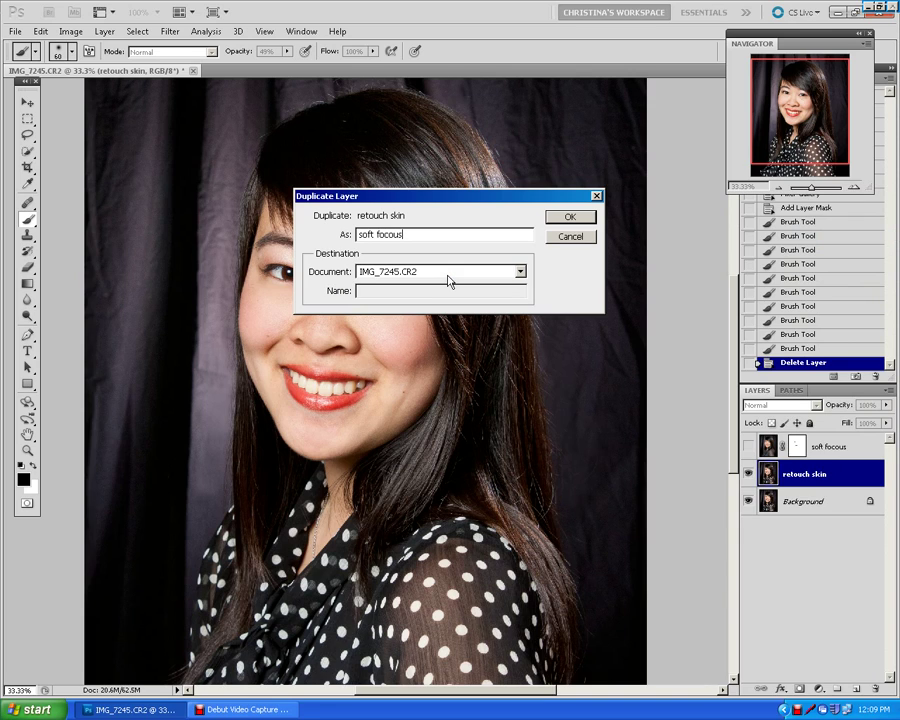
left_click(569, 218)
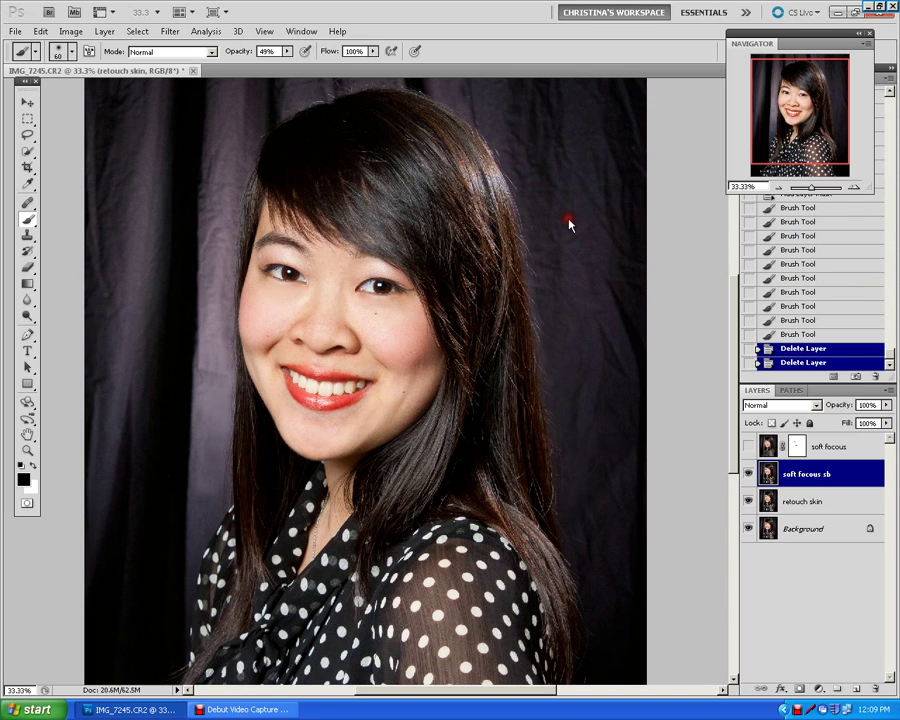
Apply a Surface Blur with radius 21 pixels and threshold 31 levels to the "soft focous sb" layer.
left_click(165, 31)
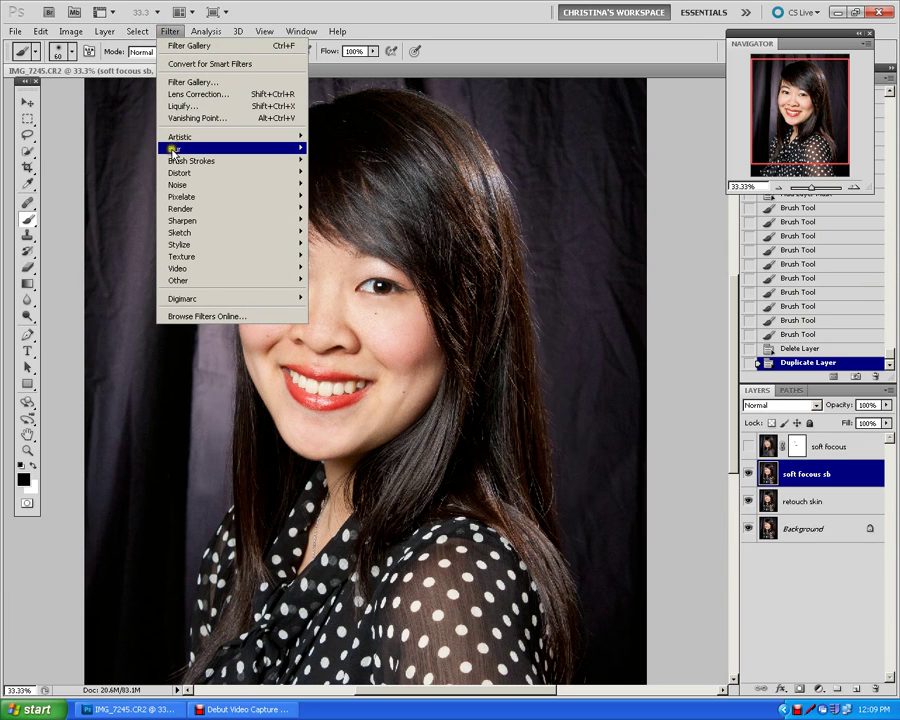
mouse_move(173, 153)
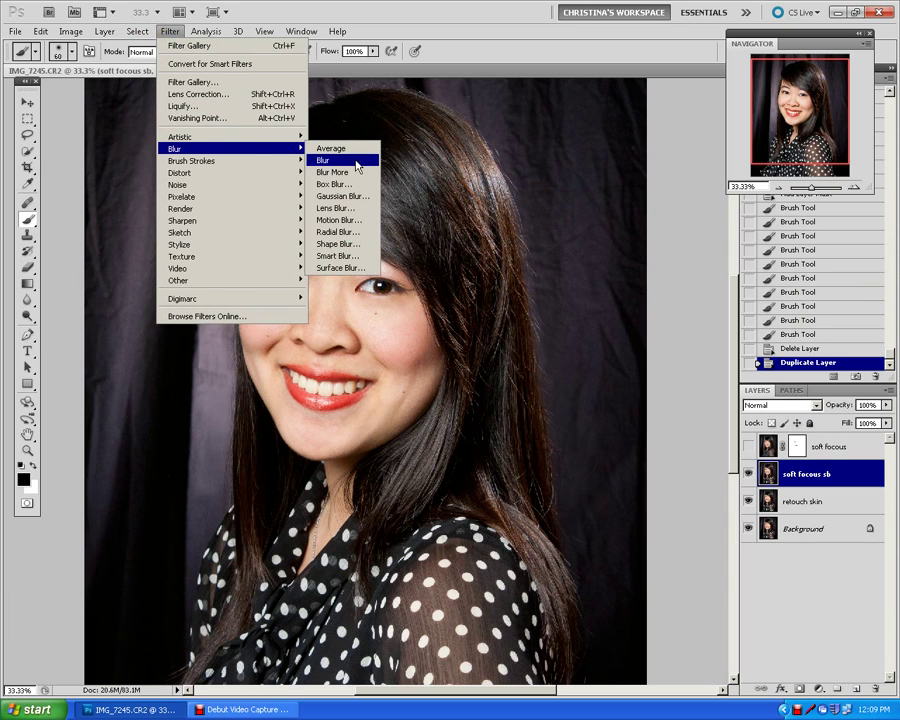
left_click(340, 267)
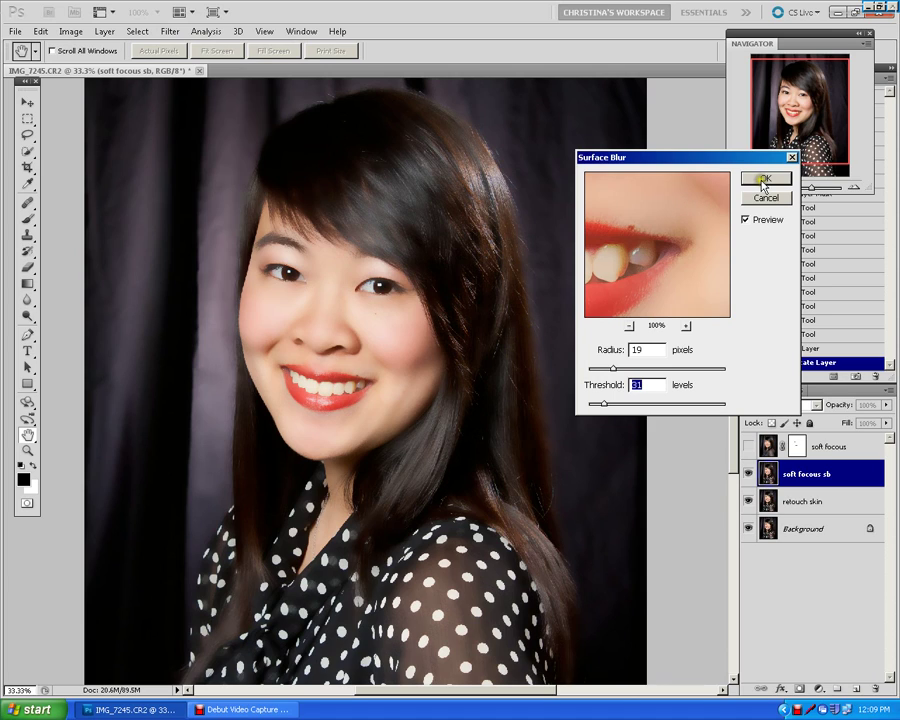
mouse_move(621, 370)
left_mouse_down()
mouse_move(609, 375)
mouse_move(615, 369)
left_mouse_up()
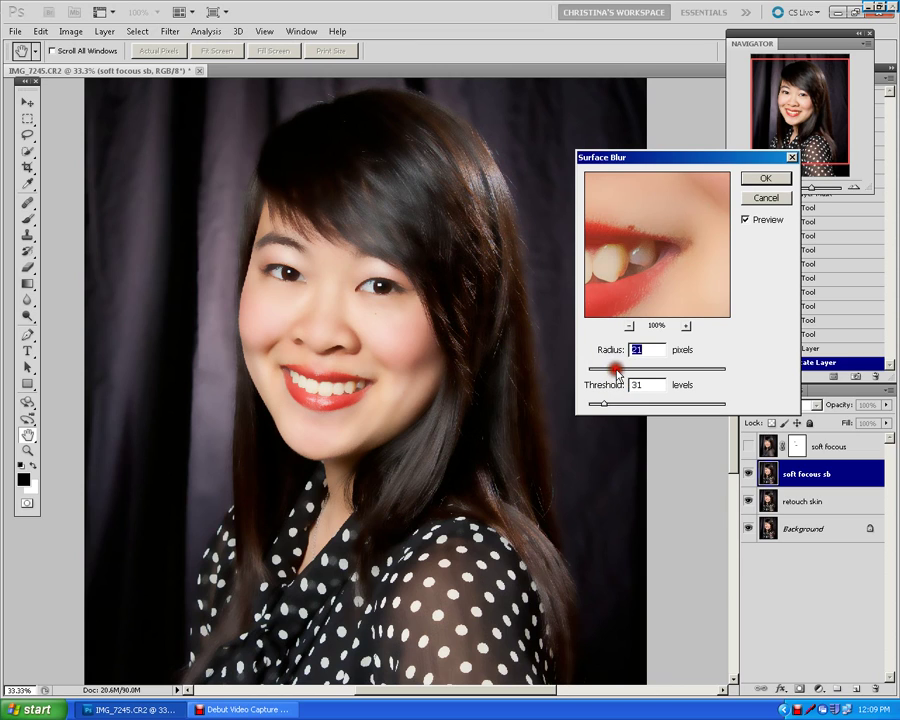
left_click(769, 180)
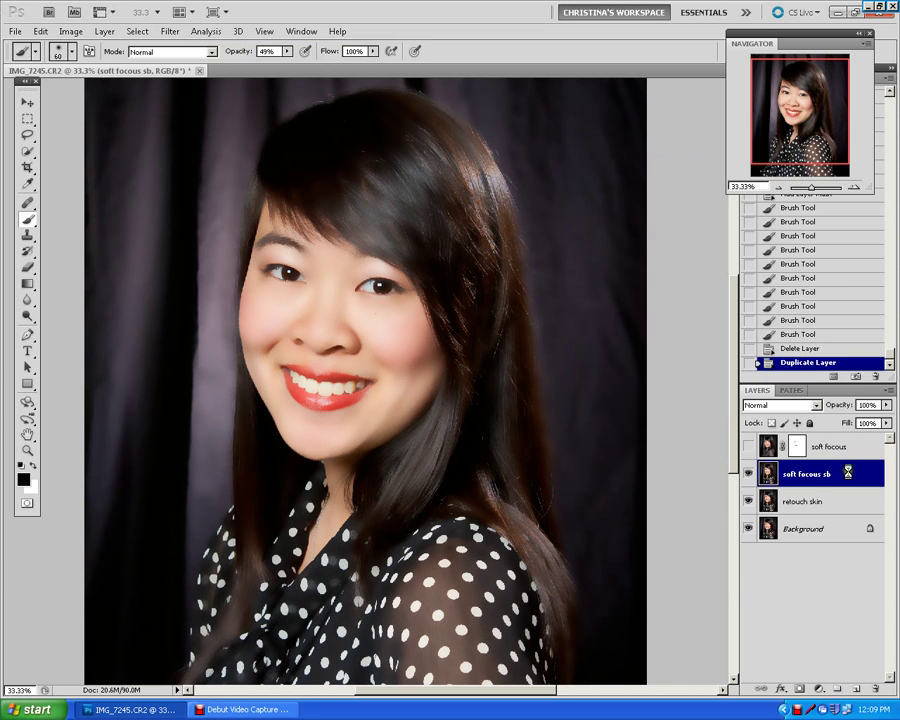
Reduce the "soft focous sb" layer's opacity to 69% while judging the face up close.
left_click_drag(887, 410, 860, 419)
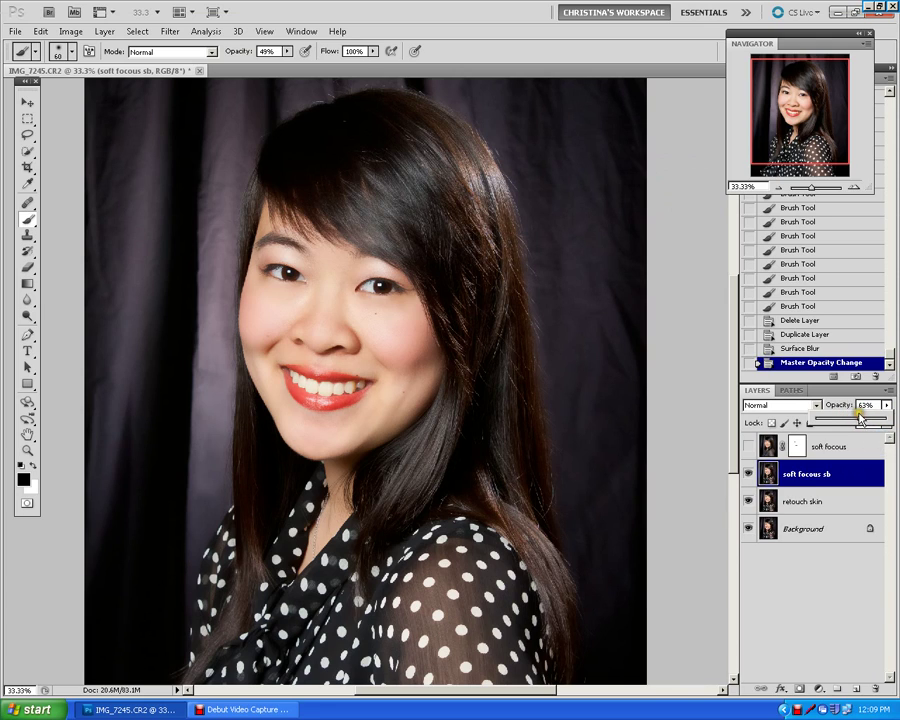
key("ctrl+plus")
key("ctrl+plus")
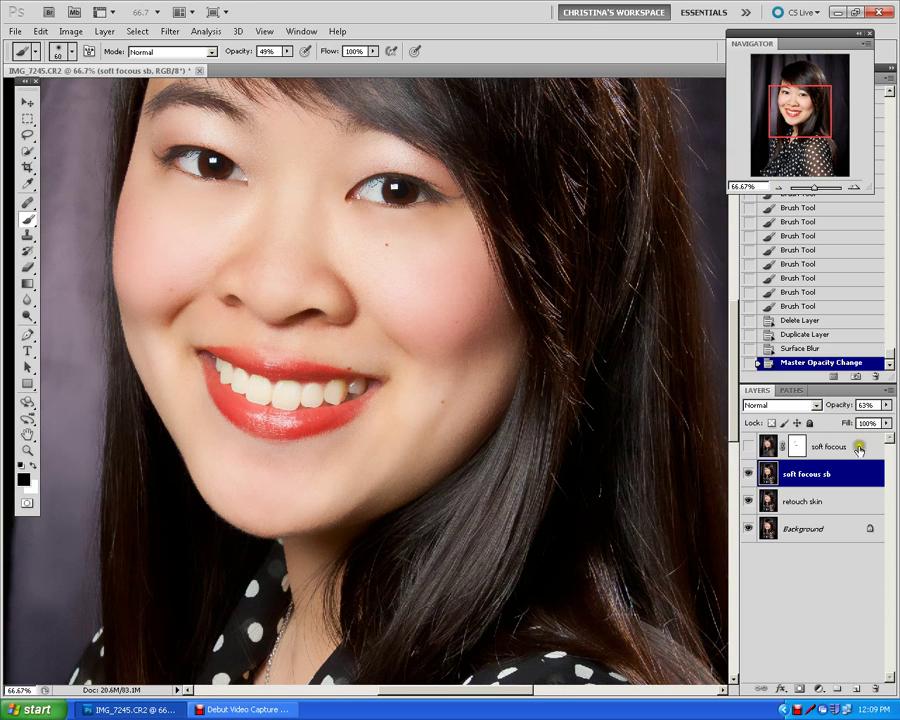
left_click(887, 406)
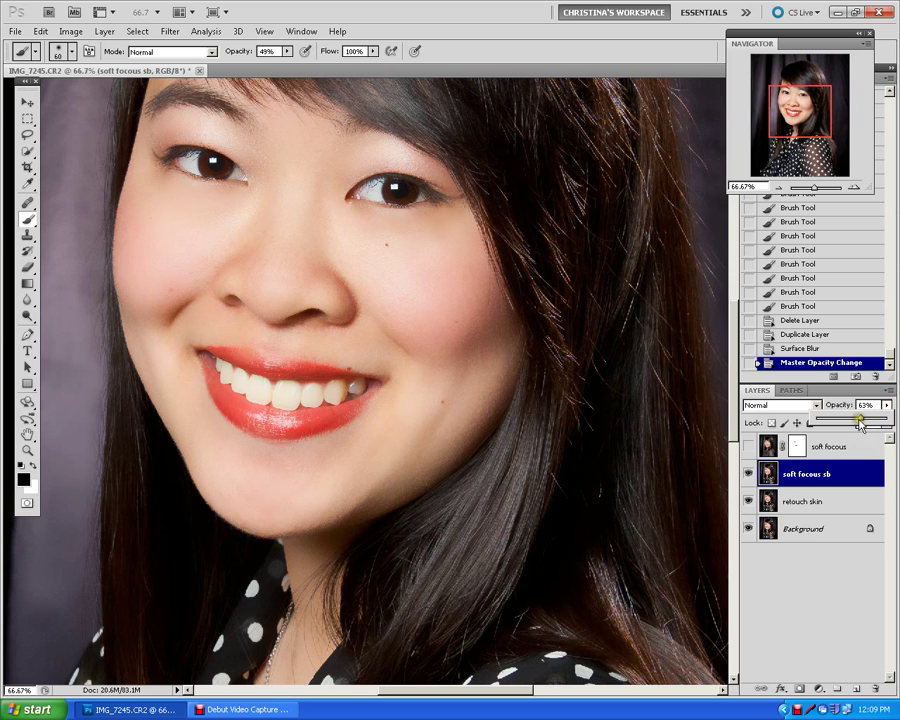
mouse_move(860, 423)
left_mouse_down()
mouse_move(835, 421)
mouse_move(866, 425)
left_mouse_up()
Add a layer mask to "soft focous sb" and paint black over both eyes and the teeth.
left_click(797, 689)
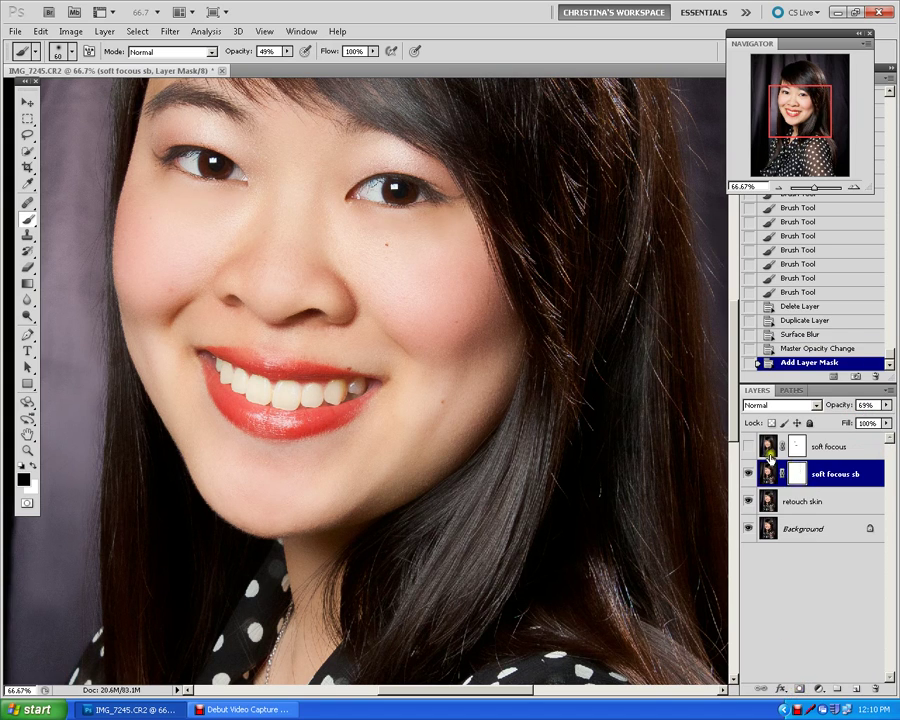
left_click_drag(207, 163, 237, 174)
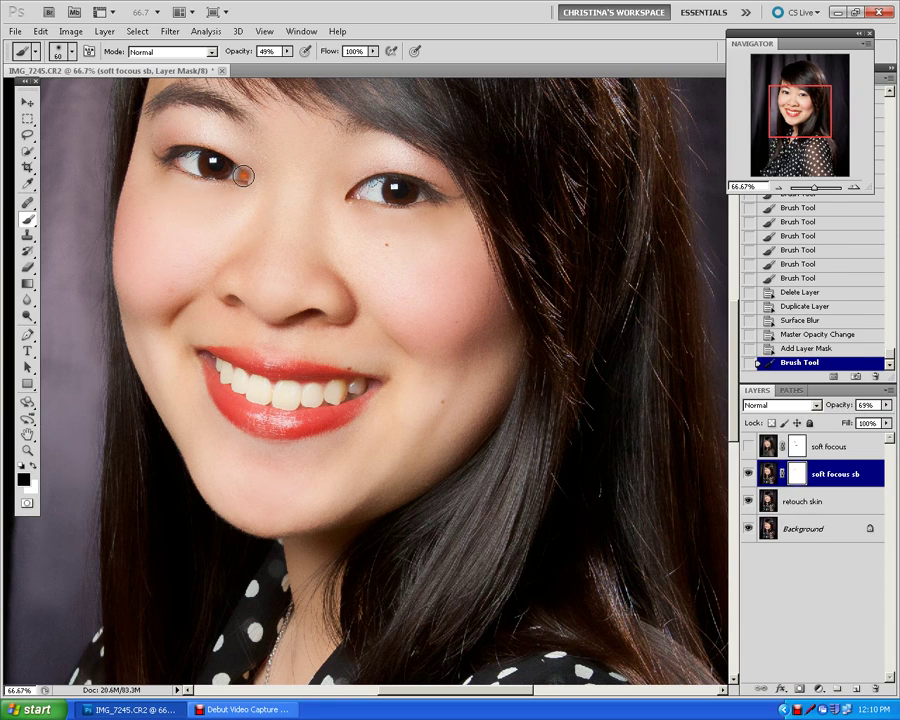
mouse_move(374, 189)
left_mouse_down()
mouse_move(423, 197)
mouse_move(374, 194)
left_mouse_up()
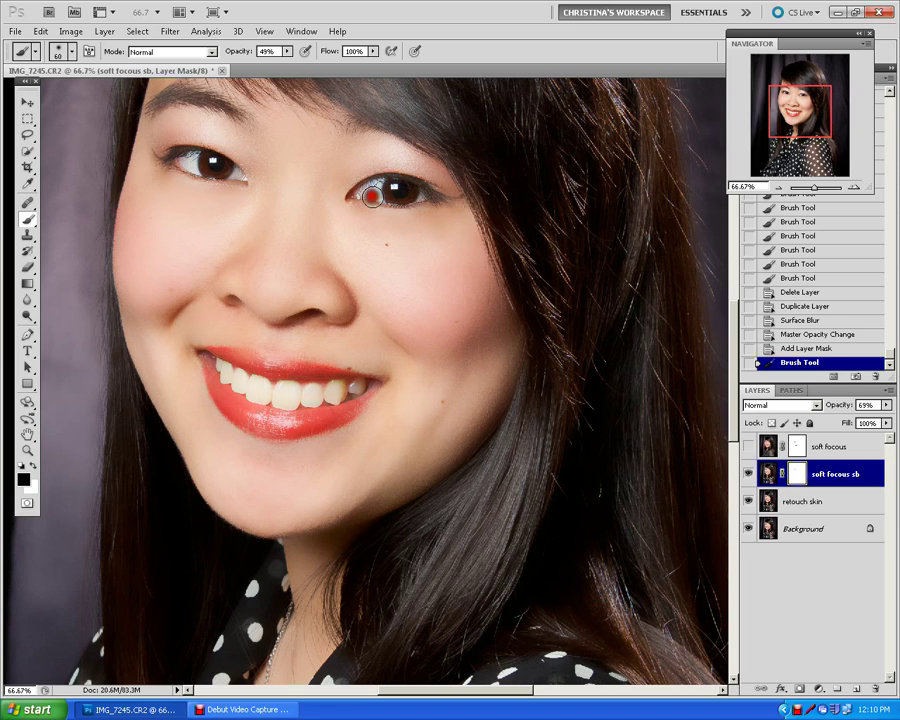
mouse_move(235, 377)
left_mouse_down()
mouse_move(271, 384)
mouse_move(346, 389)
mouse_move(293, 405)
mouse_move(256, 398)
mouse_move(224, 378)
mouse_move(352, 387)
left_mouse_up()
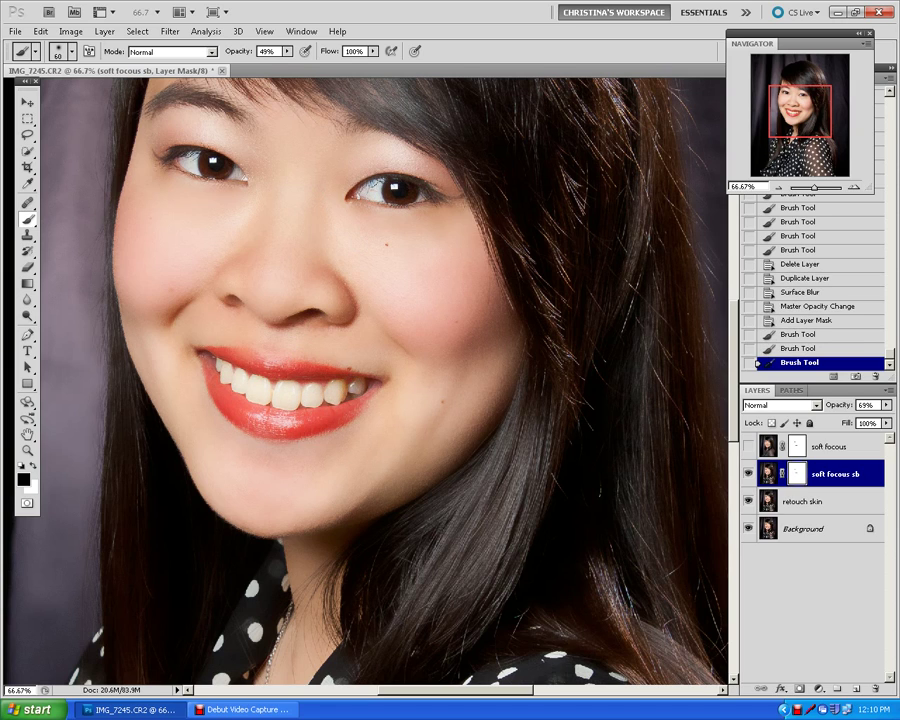
Delete the "soft focous sb" layer after reviewing the portrait and show the "soft focous" layer again.
key("ctrl+minus")
key("ctrl+minus")
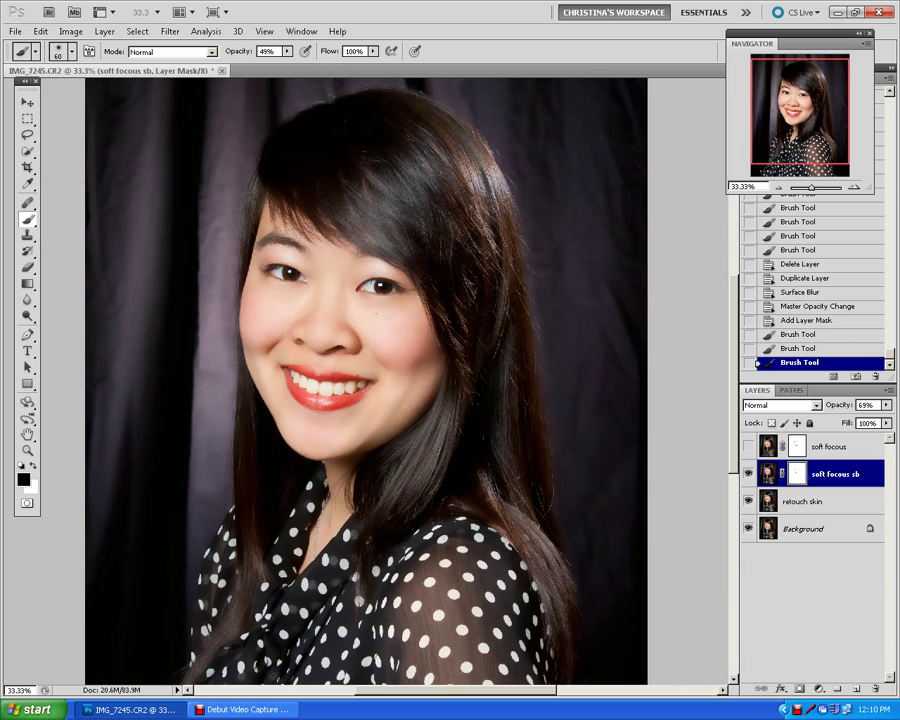
key("ctrl+minus")
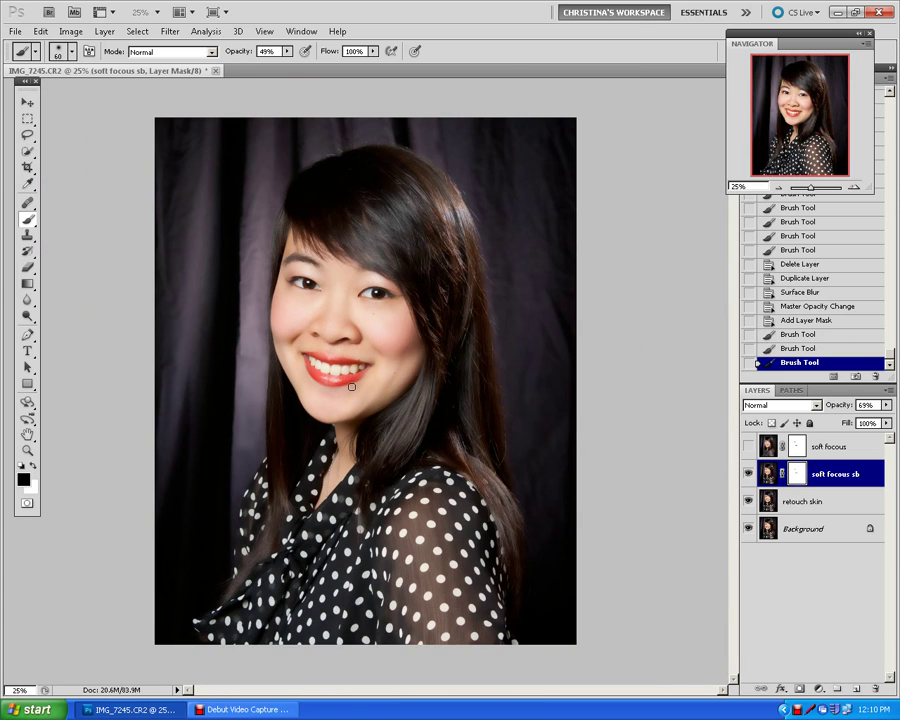
key("ctrl+plus")
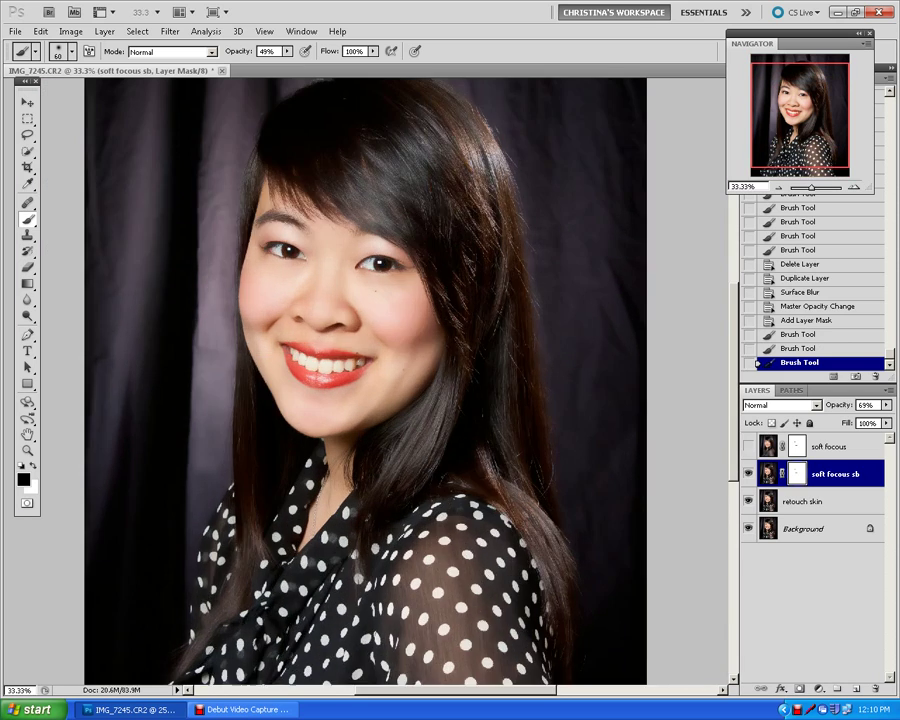
key("ctrl+plus")
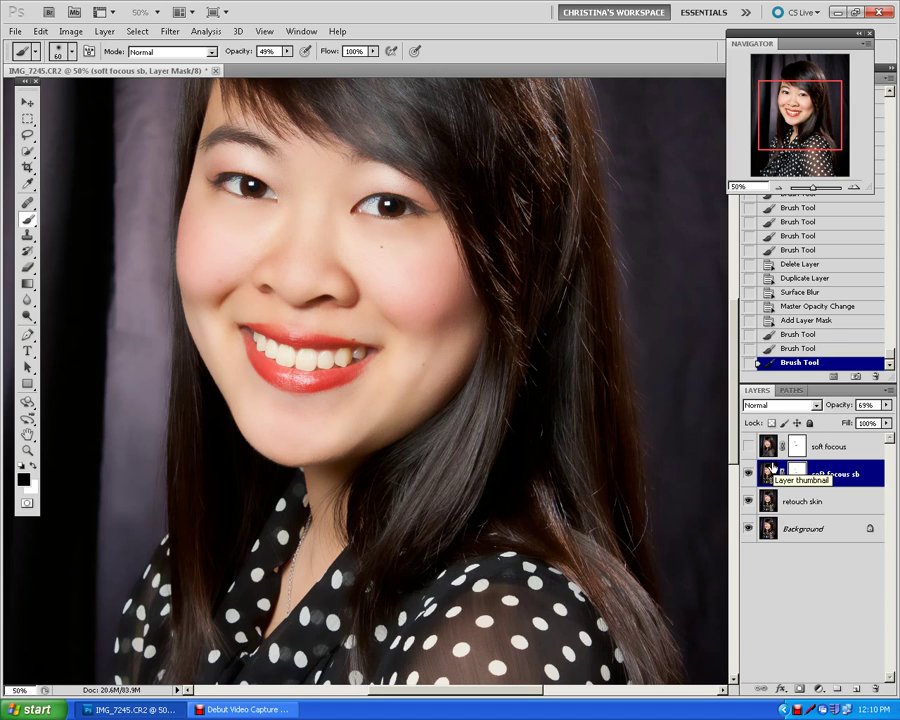
left_click_drag(859, 475, 877, 689)
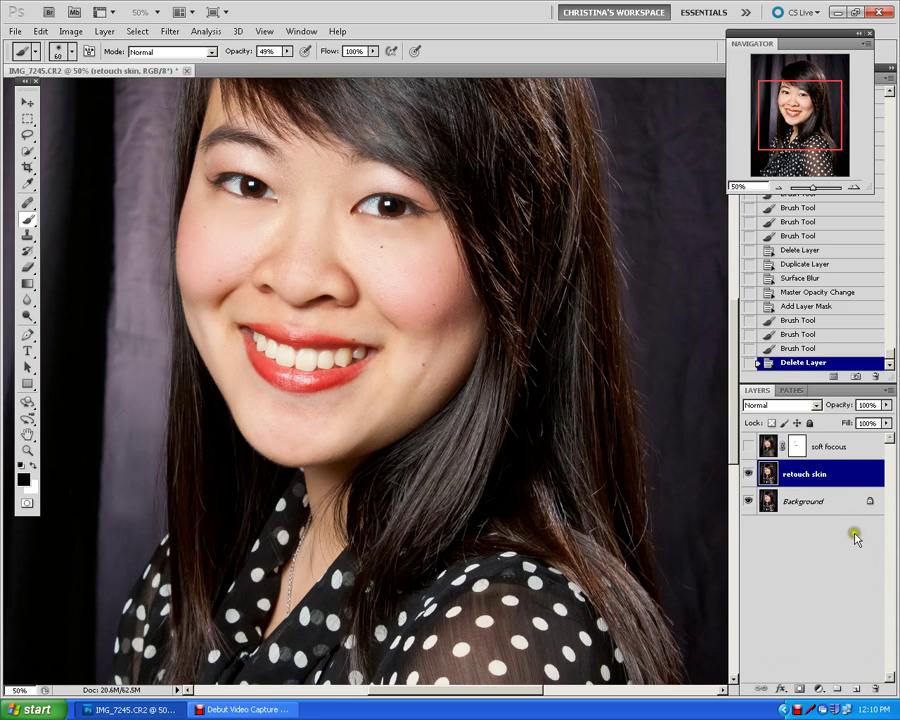
left_click(750, 447)
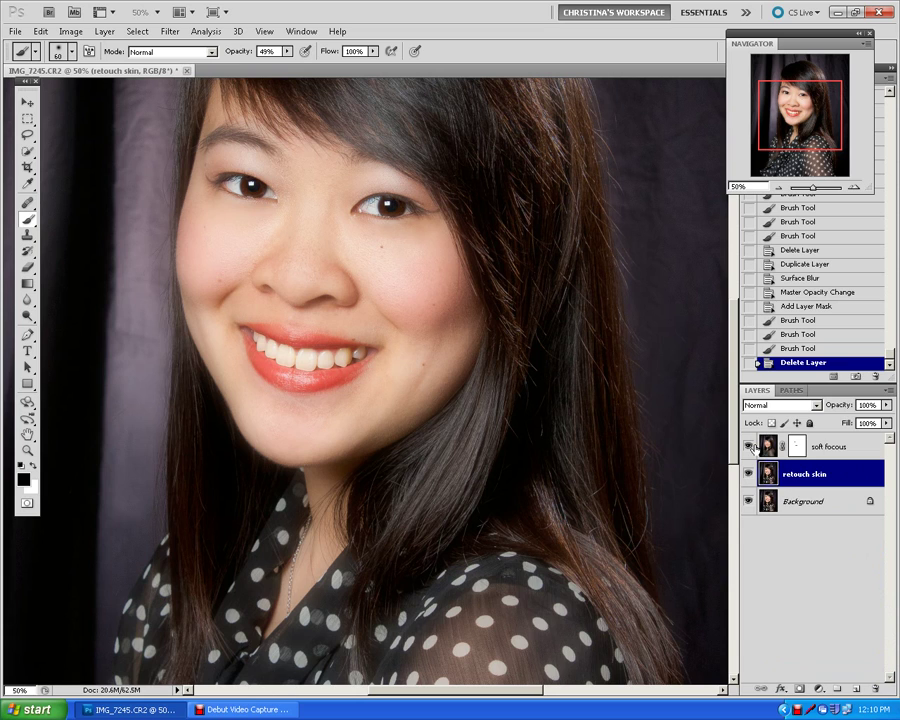
Duplicate the "soft focous" layer with its mask and name the copy "background soft focus".
key("ctrl+minus")
key("ctrl+minus")
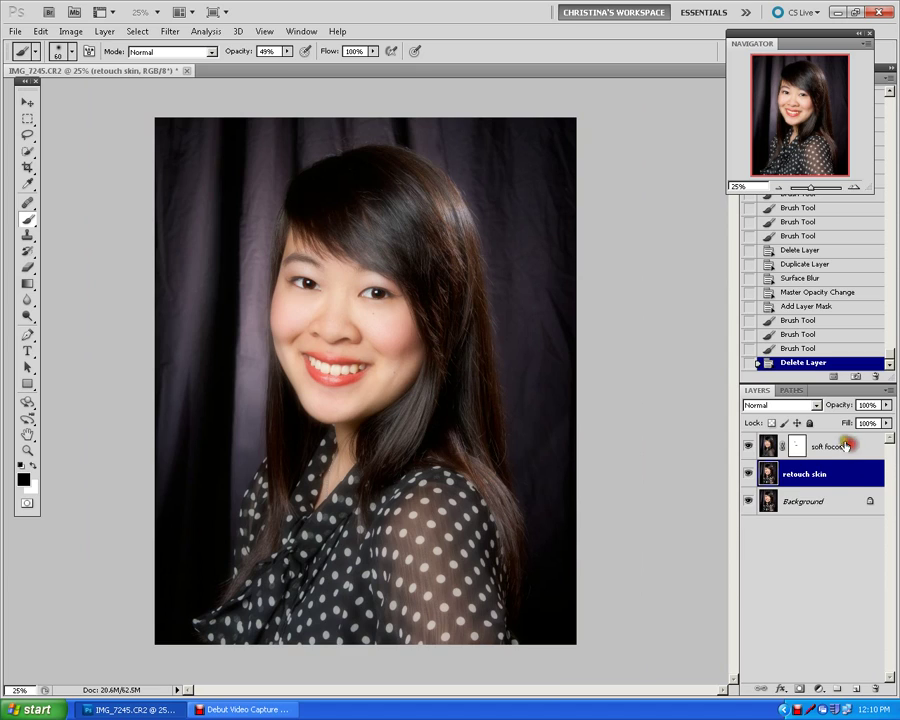
left_click(845, 446)
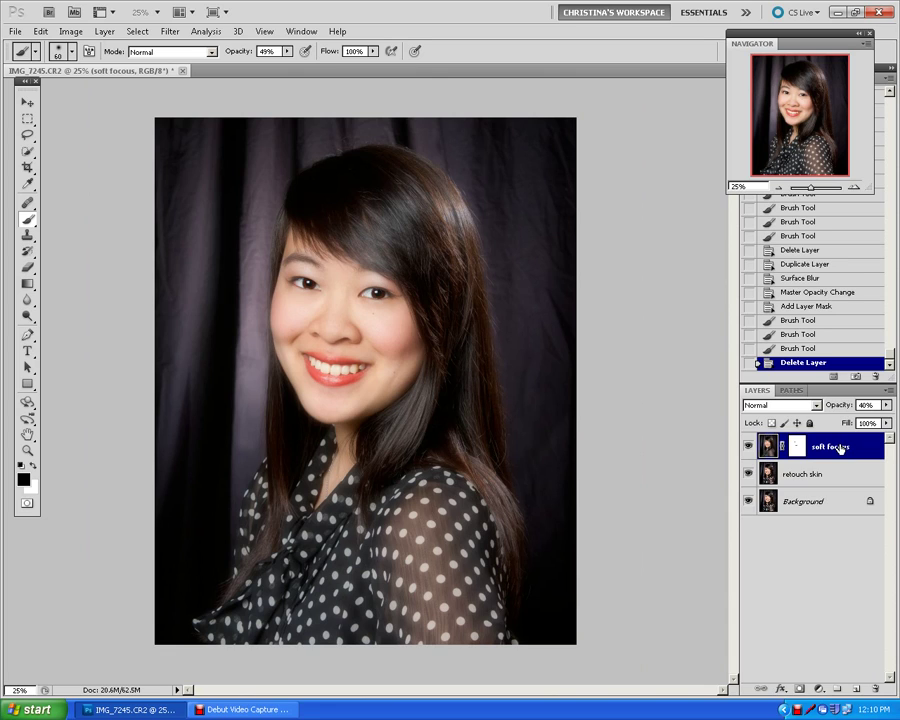
right_click(851, 447)
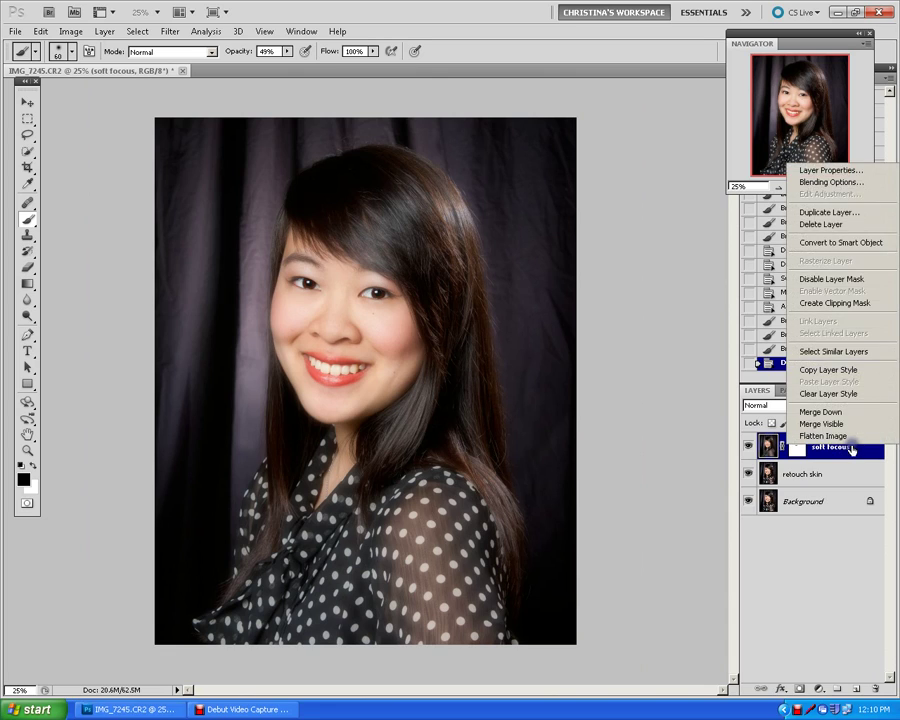
left_click(846, 209)
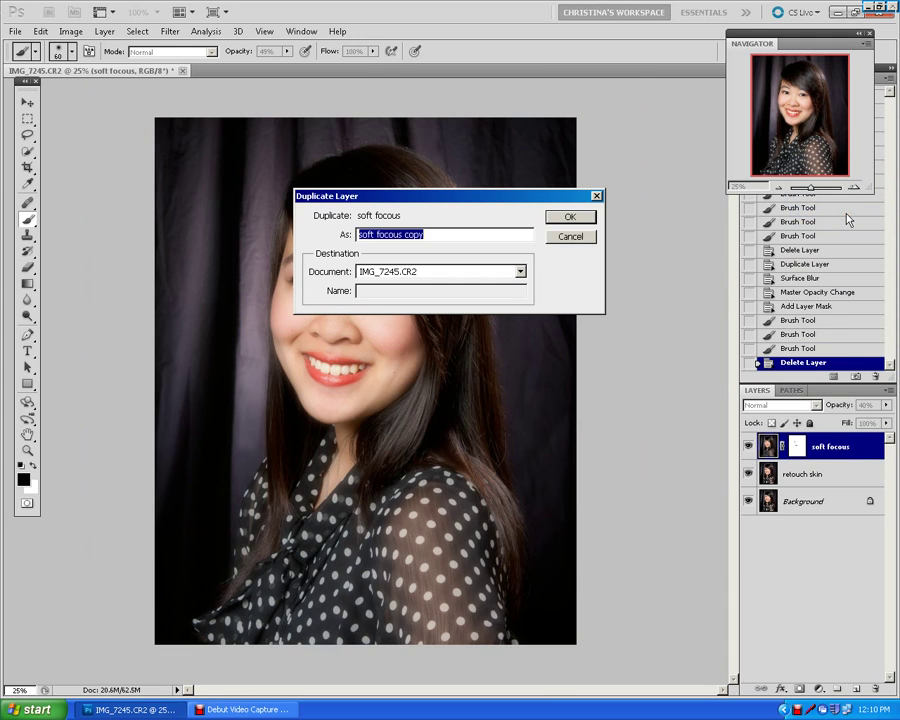
type("background soft fo")
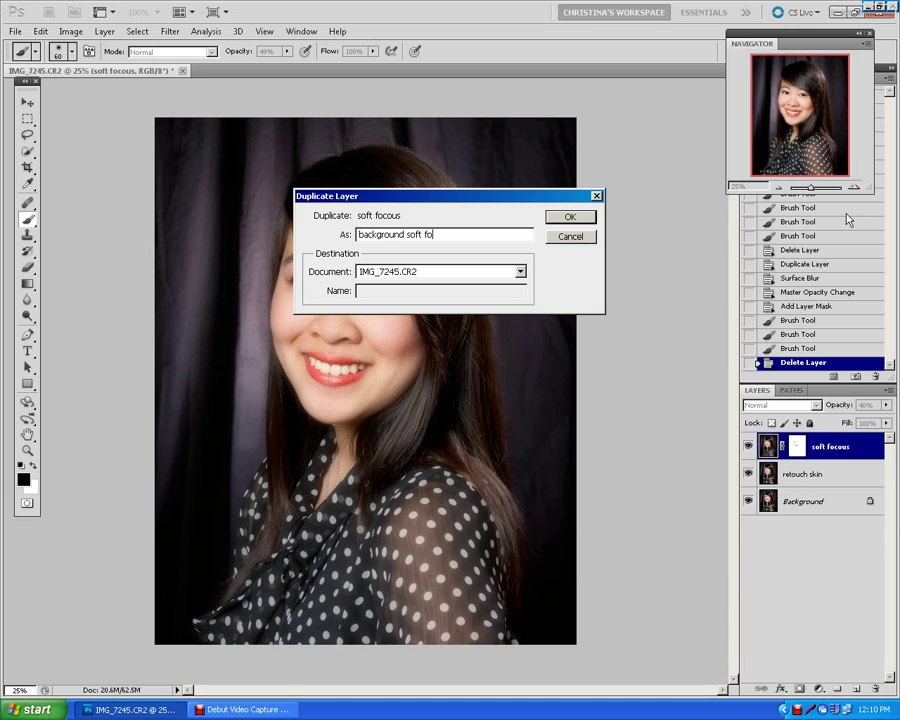
type("cus")
left_click(569, 217)
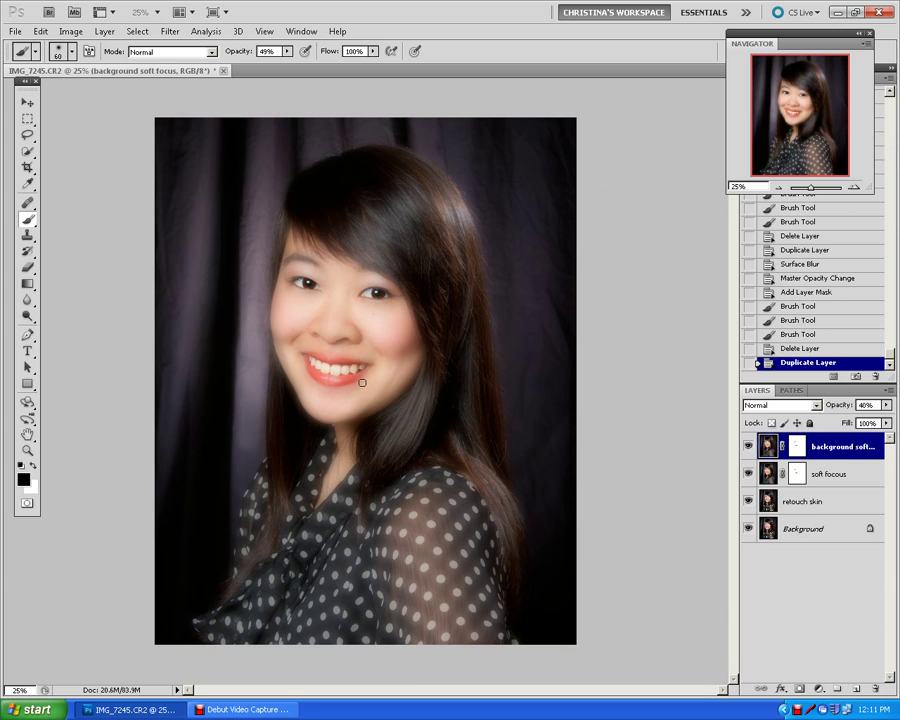
Raise the "background soft focus" layer's opacity to 72%.
left_click(886, 405)
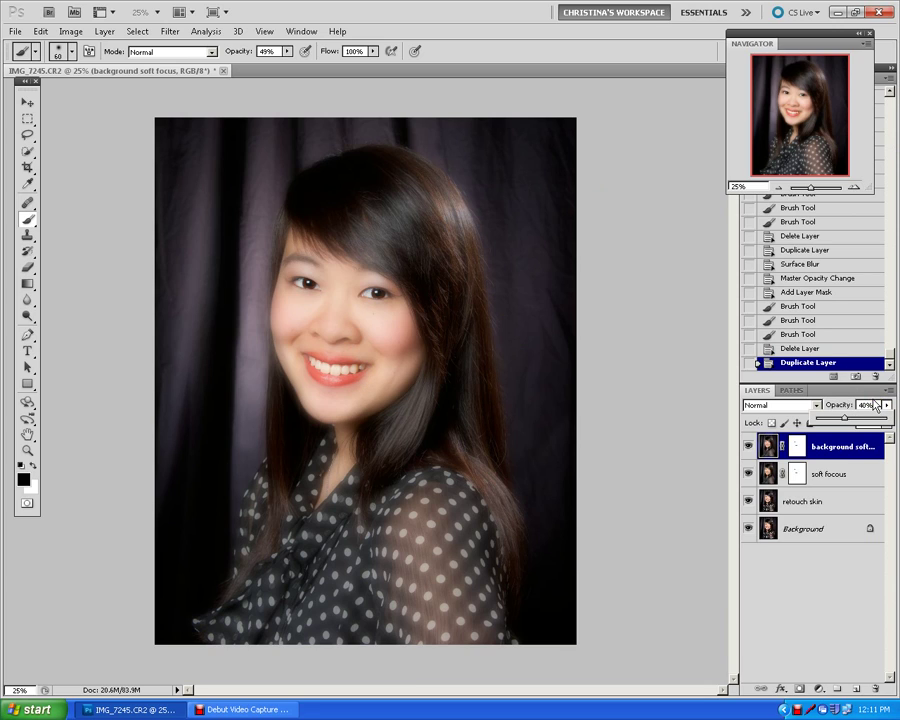
mouse_move(845, 421)
left_mouse_down()
mouse_move(876, 423)
mouse_move(862, 423)
left_mouse_up()
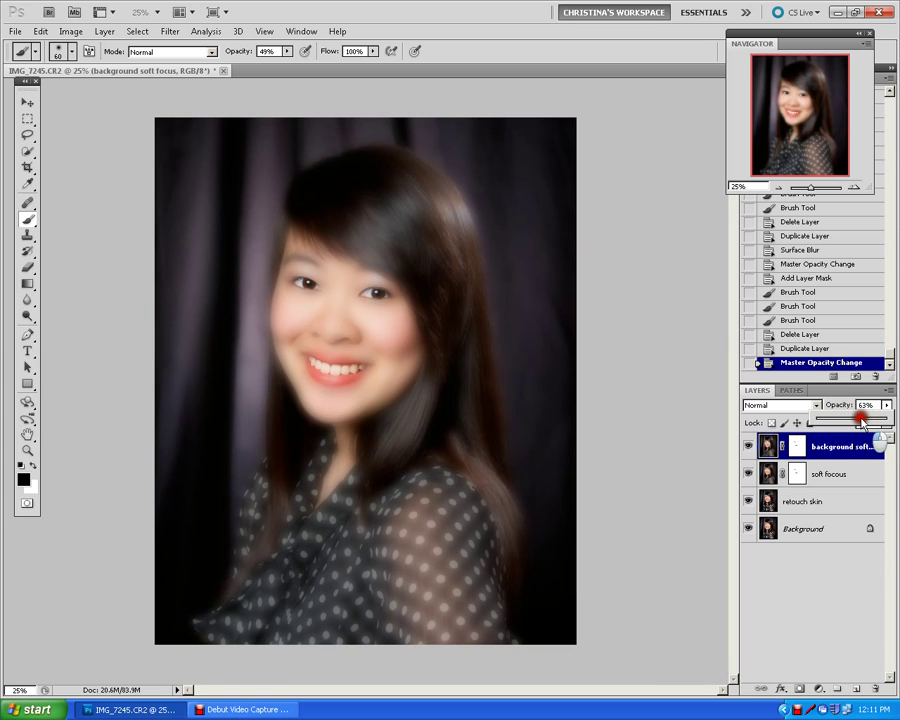
left_click(862, 423)
left_click_drag(862, 423, 868, 425)
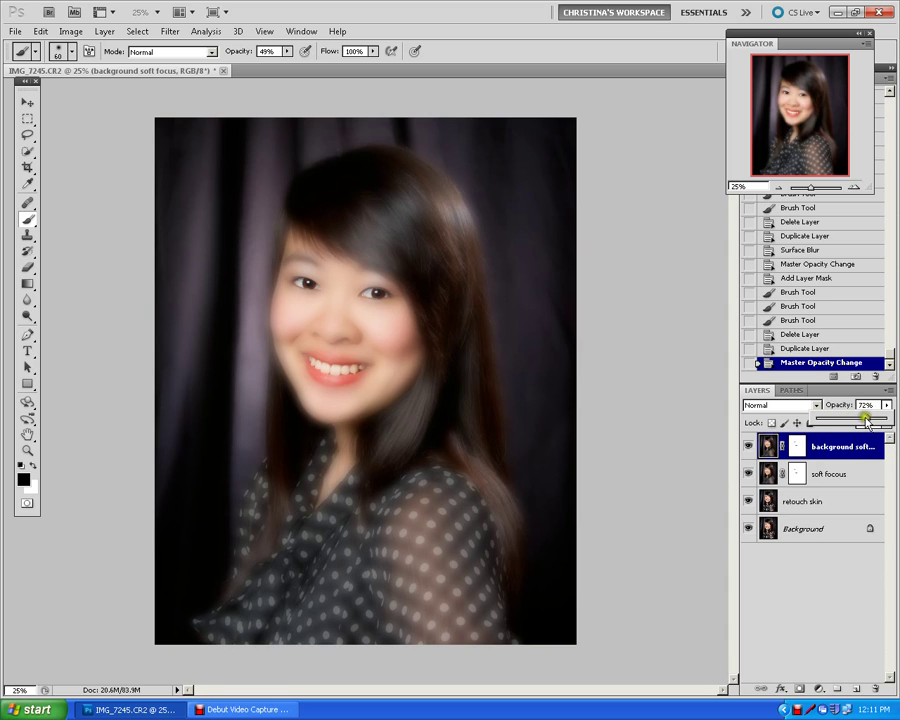
Paint black on the "background soft focus" layer mask over the woman's face, hair and blouse with a 700 px brush at 49% opacity.
left_click(793, 449)
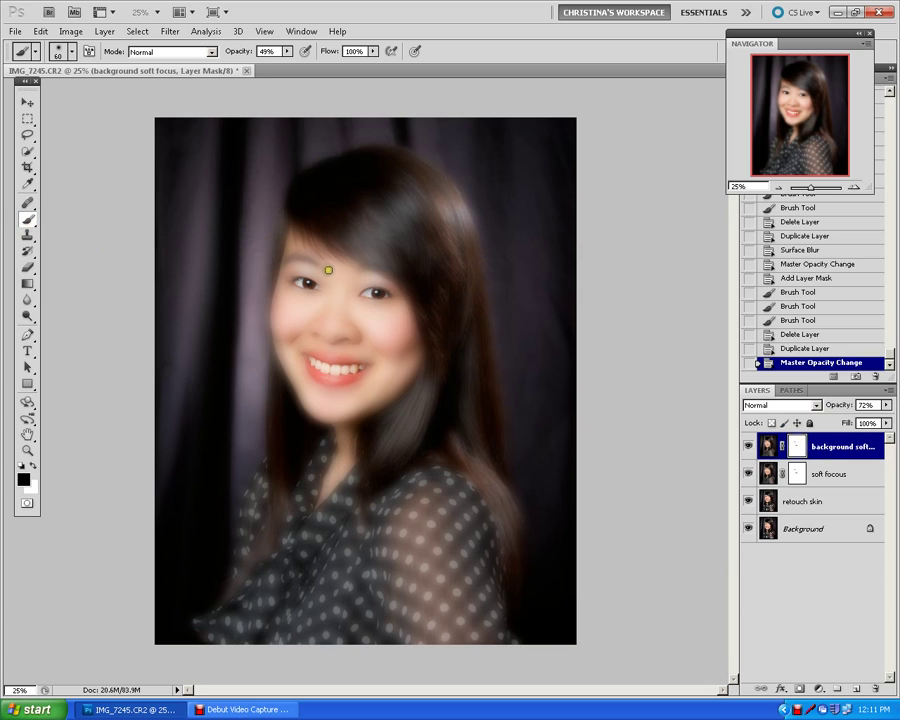
mouse_move(344, 267)
left_mouse_down()
mouse_move(376, 297)
mouse_move(384, 249)
mouse_move(342, 217)
mouse_move(382, 227)
mouse_move(396, 327)
mouse_move(343, 316)
mouse_move(368, 321)
mouse_move(378, 422)
mouse_move(346, 317)
mouse_move(374, 315)
mouse_move(390, 243)
mouse_move(339, 288)
mouse_move(356, 410)
mouse_move(412, 498)
mouse_move(420, 540)
mouse_move(367, 519)
left_mouse_up()
mouse_move(361, 565)
left_mouse_down()
mouse_move(354, 496)
mouse_move(300, 534)
mouse_move(283, 603)
mouse_move(359, 555)
mouse_move(394, 558)
mouse_move(436, 600)
mouse_move(447, 506)
mouse_move(406, 460)
mouse_move(323, 512)
mouse_move(307, 506)
mouse_move(272, 610)
mouse_move(411, 567)
mouse_move(420, 547)
mouse_move(411, 542)
mouse_move(431, 457)
left_mouse_up()
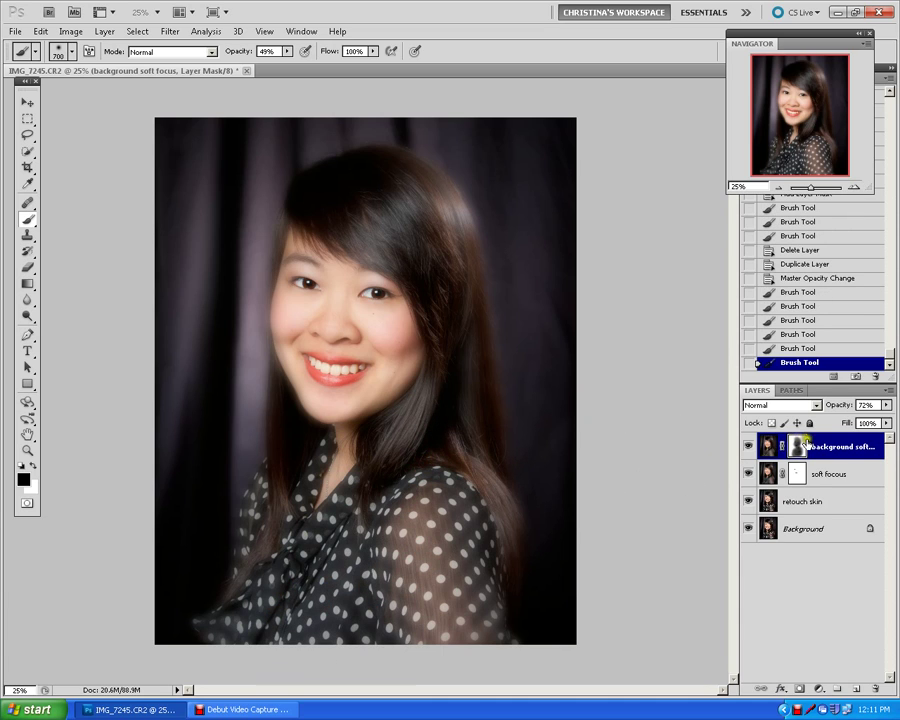
mouse_move(466, 524)
left_mouse_down()
mouse_move(402, 526)
mouse_move(422, 522)
mouse_move(428, 384)
mouse_move(396, 215)
mouse_move(364, 209)
mouse_move(348, 284)
mouse_move(363, 313)
left_mouse_up()
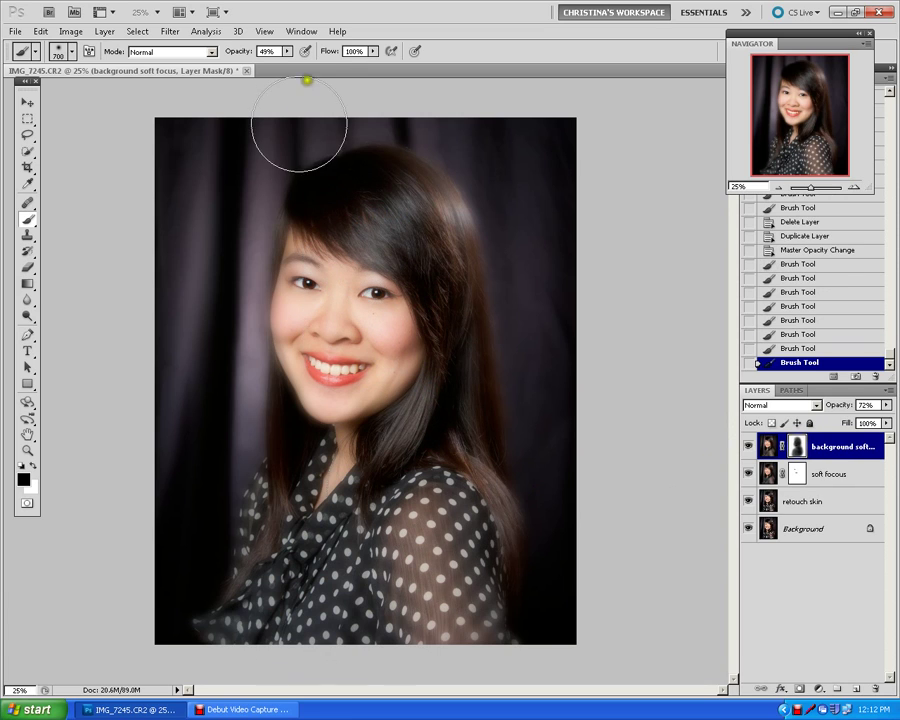
mouse_move(354, 193)
left_mouse_down()
mouse_move(410, 255)
mouse_move(364, 215)
mouse_move(338, 318)
mouse_move(323, 506)
mouse_move(360, 400)
left_mouse_up()
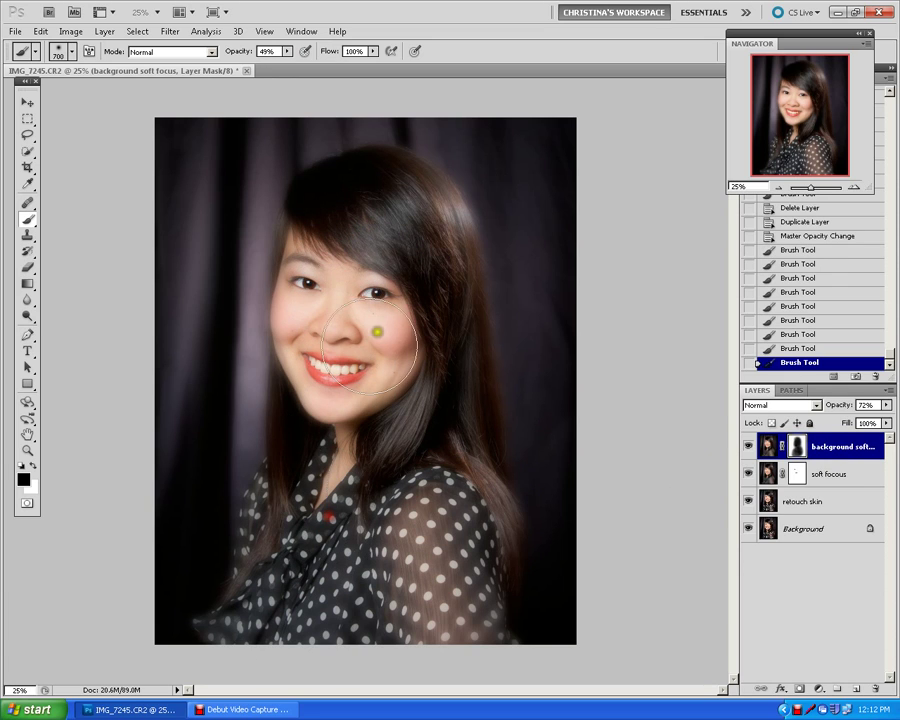
mouse_move(376, 327)
left_mouse_down()
mouse_move(405, 296)
mouse_move(406, 253)
mouse_move(398, 224)
mouse_move(355, 207)
mouse_move(342, 266)
mouse_move(337, 500)
mouse_move(322, 545)
mouse_move(313, 537)
mouse_move(318, 512)
mouse_move(307, 530)
mouse_move(293, 597)
mouse_move(343, 545)
mouse_move(387, 545)
mouse_move(390, 592)
mouse_move(417, 483)
mouse_move(440, 536)
mouse_move(440, 585)
mouse_move(421, 468)
mouse_move(412, 268)
mouse_move(392, 222)
mouse_move(359, 210)
mouse_move(343, 234)
mouse_move(342, 281)
mouse_move(365, 462)
mouse_move(326, 592)
left_mouse_up()
Reduce the brush size to 250 px for close-up mask refinement around the hair at the top of the head.
key("bracketleft")
key("bracketleft")
key("bracketleft")
key("bracketleft")
key("bracketleft")
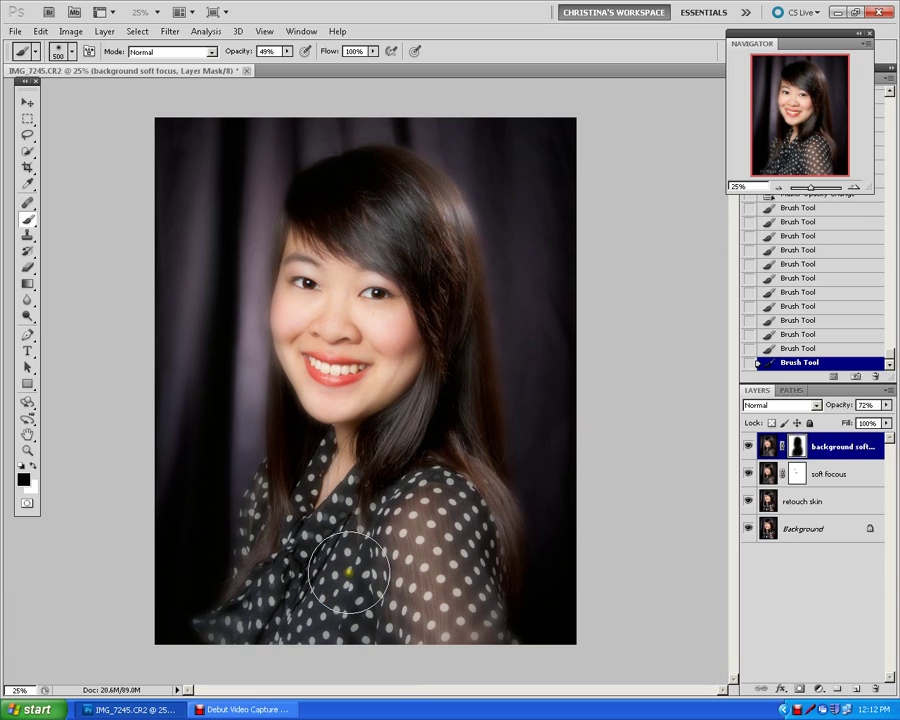
key("ctrl+plus")
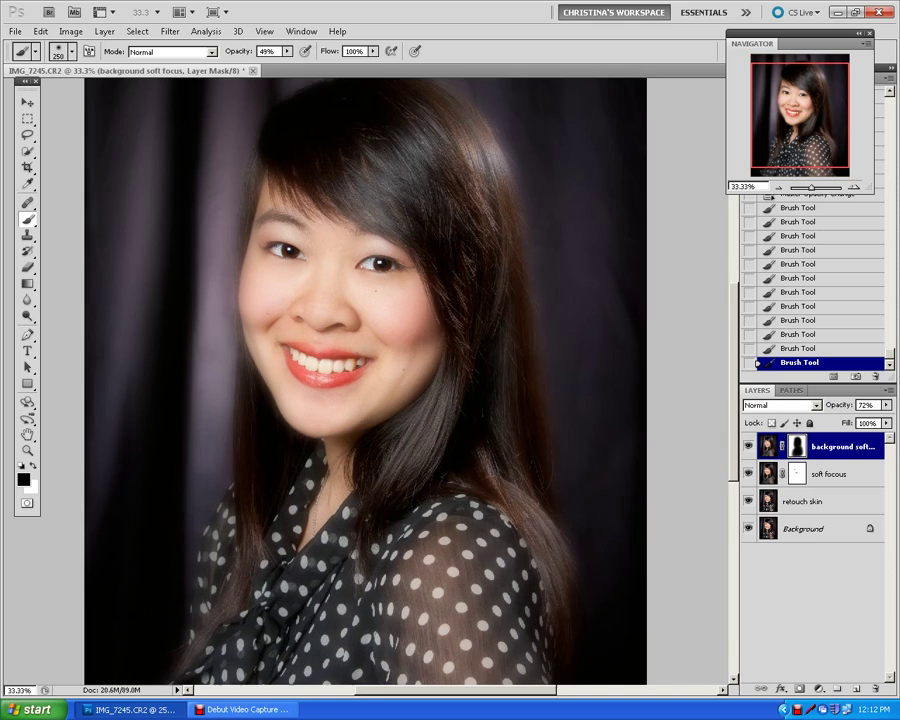
key("ctrl+plus")
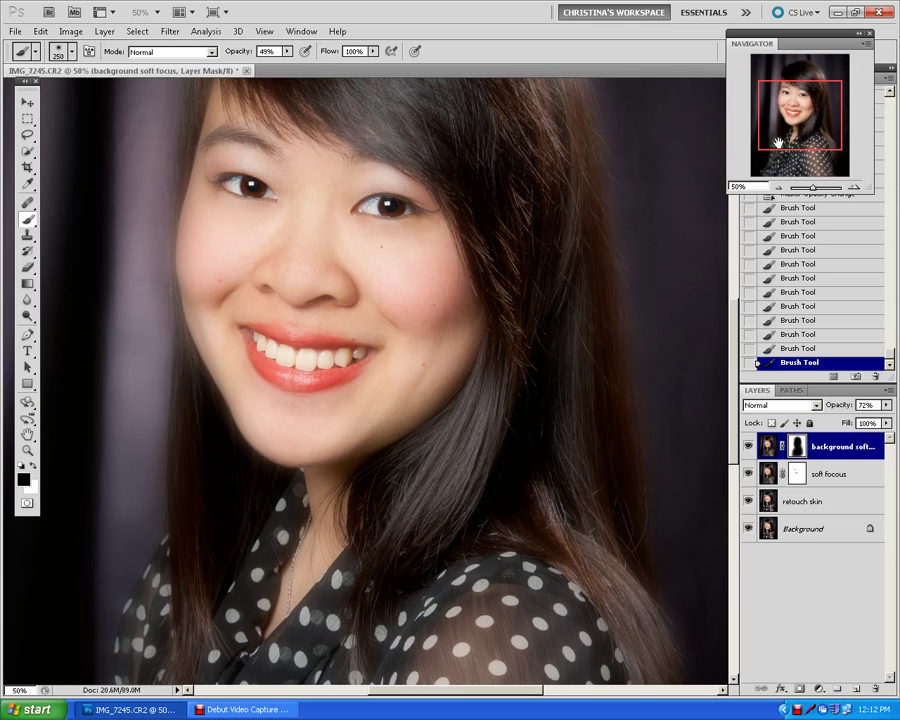
left_click_drag(547, 100, 604, 324)
key("bracketleft")
key("bracketleft")
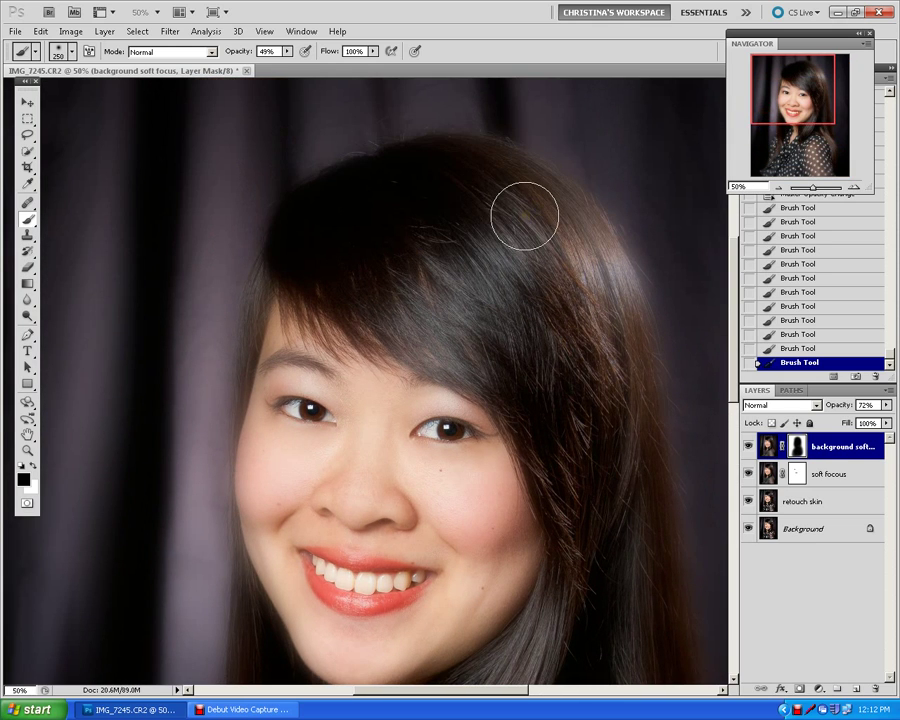
Paint black on the background soft focus mask over the hair, shoulder and sleeve at the image's right, reducing the brush to size 175.
mouse_move(518, 203)
left_mouse_down()
mouse_move(484, 168)
mouse_move(550, 205)
mouse_move(603, 285)
mouse_move(569, 221)
mouse_move(626, 320)
mouse_move(631, 458)
mouse_move(633, 382)
mouse_move(648, 558)
mouse_move(653, 513)
mouse_move(657, 553)
left_mouse_up()
left_click_drag(780, 105, 797, 156)
mouse_move(552, 245)
left_mouse_down()
mouse_move(528, 134)
mouse_move(547, 219)
mouse_move(532, 94)
mouse_move(563, 398)
mouse_move(570, 380)
mouse_move(596, 442)
mouse_move(558, 303)
mouse_move(581, 481)
mouse_move(570, 478)
mouse_move(575, 503)
mouse_move(555, 634)
mouse_move(552, 518)
mouse_move(532, 572)
mouse_move(512, 507)
mouse_move(479, 465)
mouse_move(408, 462)
mouse_move(460, 576)
mouse_move(530, 660)
mouse_move(570, 408)
mouse_move(575, 460)
mouse_move(546, 633)
left_mouse_up()
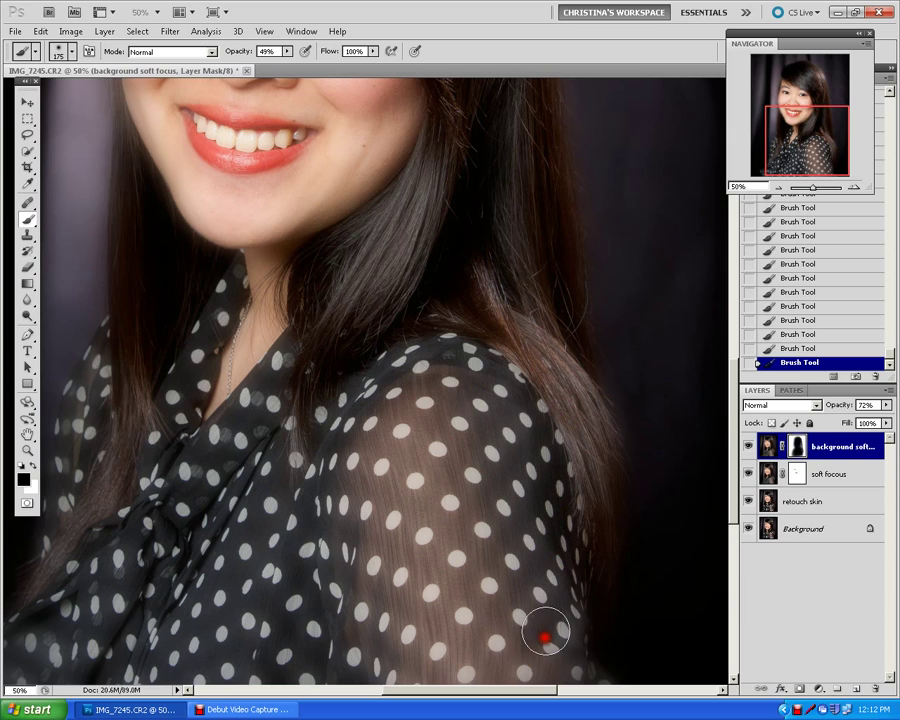
mouse_move(492, 342)
left_mouse_down()
mouse_move(507, 242)
mouse_move(548, 275)
mouse_move(470, 306)
mouse_move(550, 376)
left_mouse_up()
mouse_move(550, 300)
left_mouse_down()
mouse_move(571, 378)
mouse_move(560, 453)
mouse_move(537, 206)
mouse_move(511, 128)
mouse_move(545, 267)
left_mouse_up()
Paint black on the background soft focus mask over the hair and blouse at the image's left.
scroll(565, 100, "left", 3)
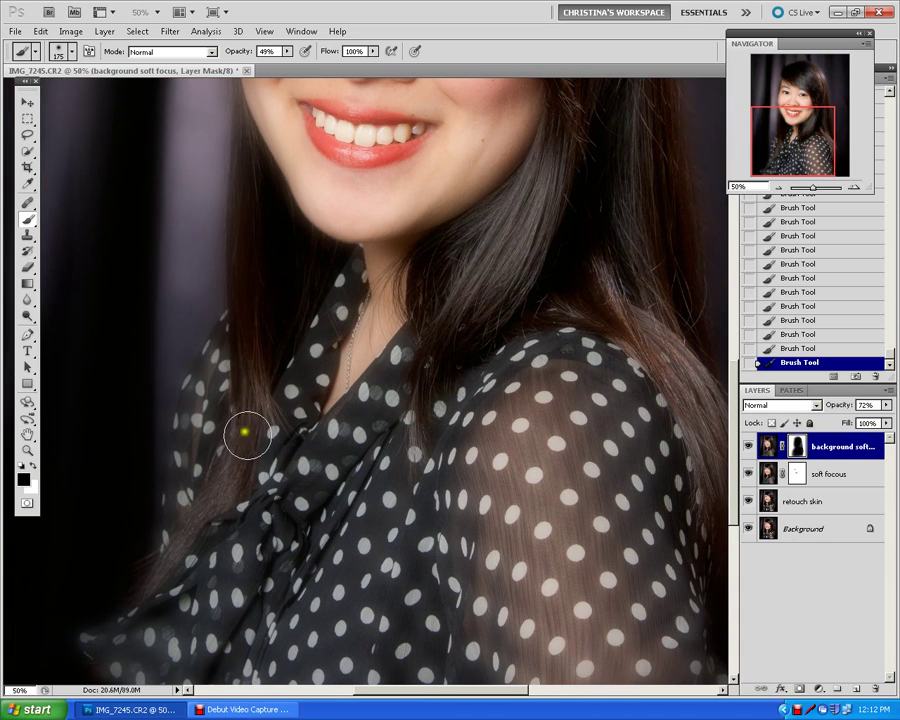
mouse_move(250, 375)
left_mouse_down()
mouse_move(183, 595)
mouse_move(152, 637)
mouse_move(119, 637)
mouse_move(192, 657)
mouse_move(254, 583)
mouse_move(273, 397)
mouse_move(261, 392)
mouse_move(228, 531)
mouse_move(216, 509)
mouse_move(225, 378)
mouse_move(208, 452)
mouse_move(210, 582)
mouse_move(239, 569)
mouse_move(220, 566)
mouse_move(194, 601)
mouse_move(254, 608)
mouse_move(315, 440)
mouse_move(355, 280)
mouse_move(653, 180)
left_mouse_up()
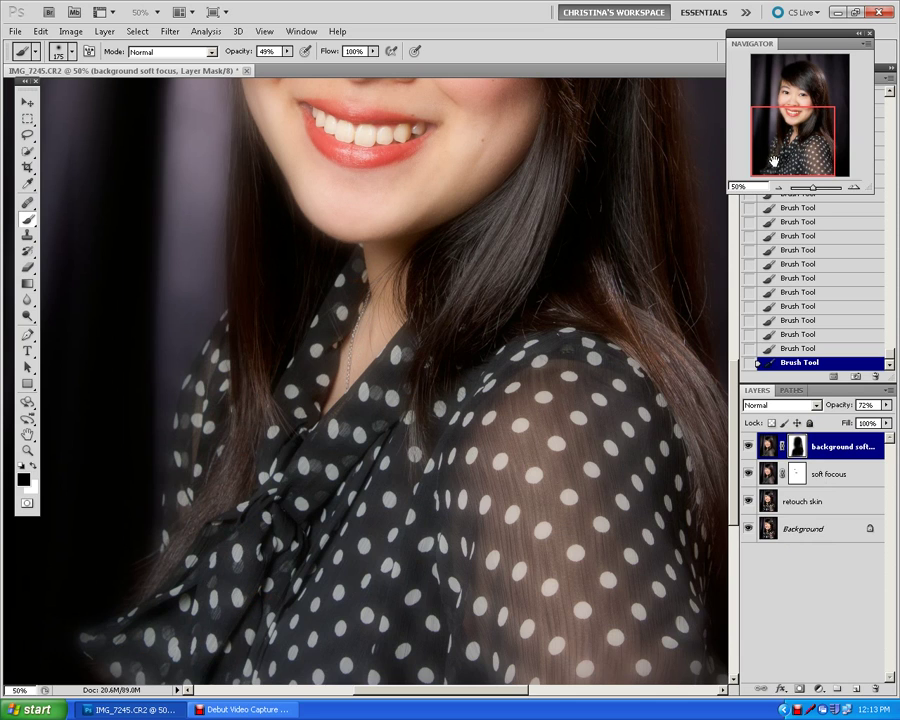
scroll(507, 270, "up", 5)
mouse_move(270, 396)
left_mouse_down()
mouse_move(268, 325)
mouse_move(267, 388)
left_mouse_up()
mouse_move(285, 225)
left_mouse_down()
mouse_move(269, 245)
mouse_move(261, 217)
mouse_move(261, 291)
mouse_move(271, 306)
mouse_move(255, 259)
mouse_move(262, 302)
left_mouse_up()
Paint black on the background soft focus mask over the fringe and the long hair beside the face.
left_click_drag(788, 135, 800, 111)
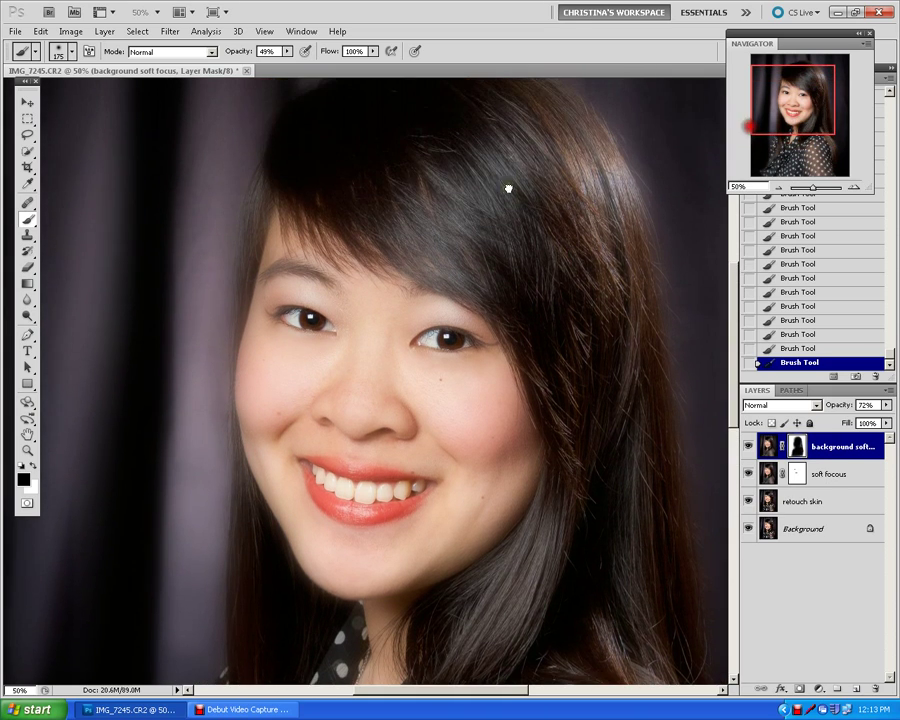
mouse_move(291, 211)
left_mouse_down()
mouse_move(260, 400)
mouse_move(294, 297)
mouse_move(309, 291)
mouse_move(304, 228)
mouse_move(293, 222)
mouse_move(296, 167)
mouse_move(337, 155)
left_mouse_up()
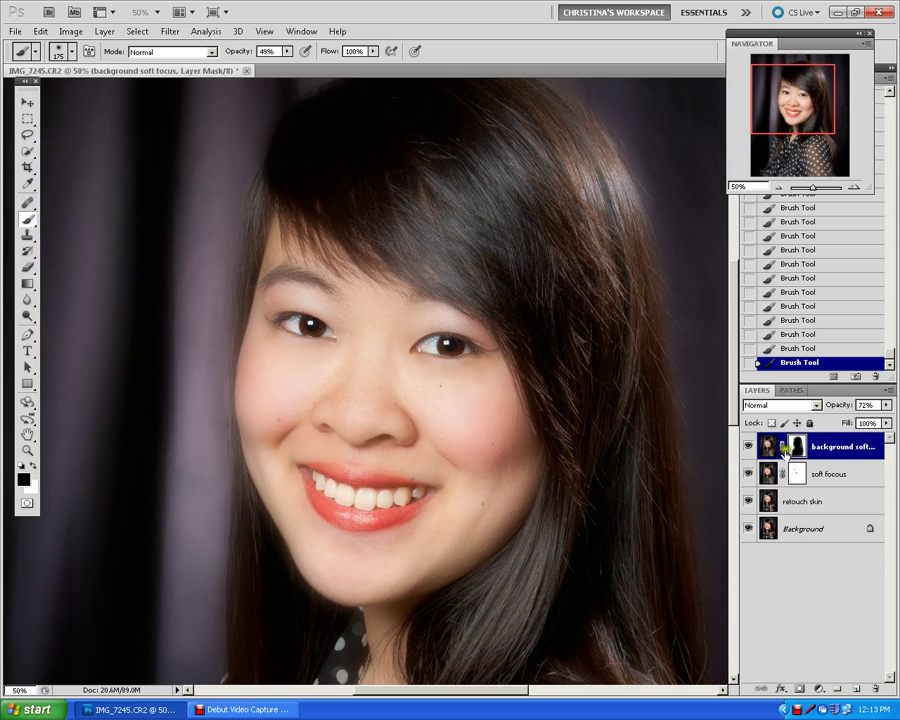
mouse_move(615, 414)
left_mouse_down()
mouse_move(633, 380)
mouse_move(629, 507)
mouse_move(627, 331)
left_mouse_up()
mouse_move(613, 241)
left_mouse_down()
mouse_move(578, 177)
mouse_move(595, 211)
mouse_move(446, 245)
mouse_move(404, 226)
mouse_move(437, 272)
mouse_move(569, 381)
mouse_move(561, 431)
left_mouse_up()
Examine the masked portrait as a whole, then the mouth and the eye on the image's right in close-up.
key("ctrl+minus")
key("ctrl+minus")
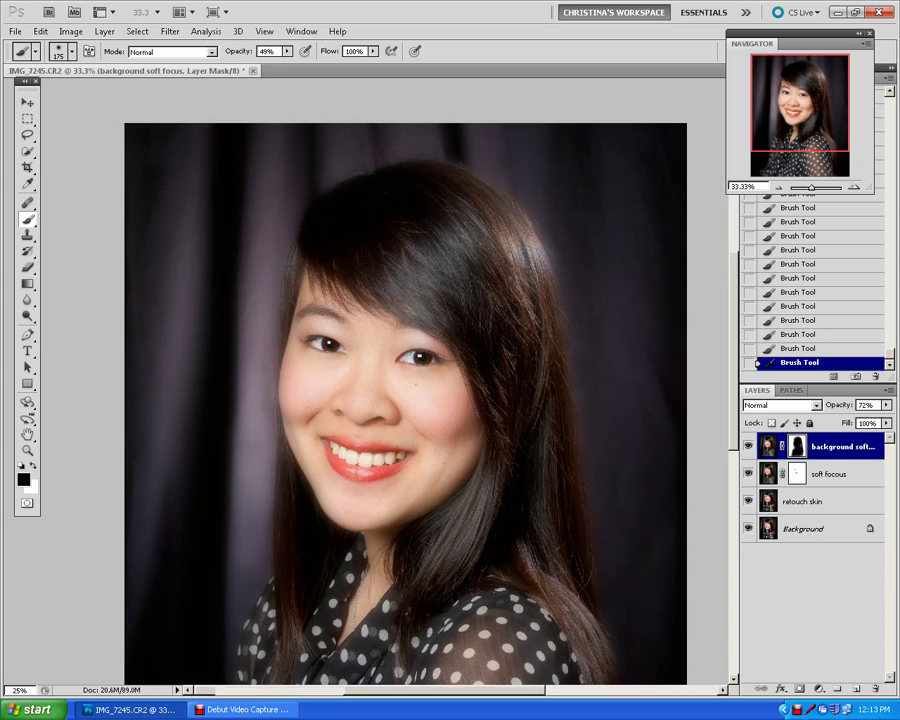
mouse_move(561, 431)
left_mouse_down()
mouse_move(440, 342)
mouse_move(393, 372)
mouse_move(369, 483)
mouse_move(381, 518)
left_mouse_up()
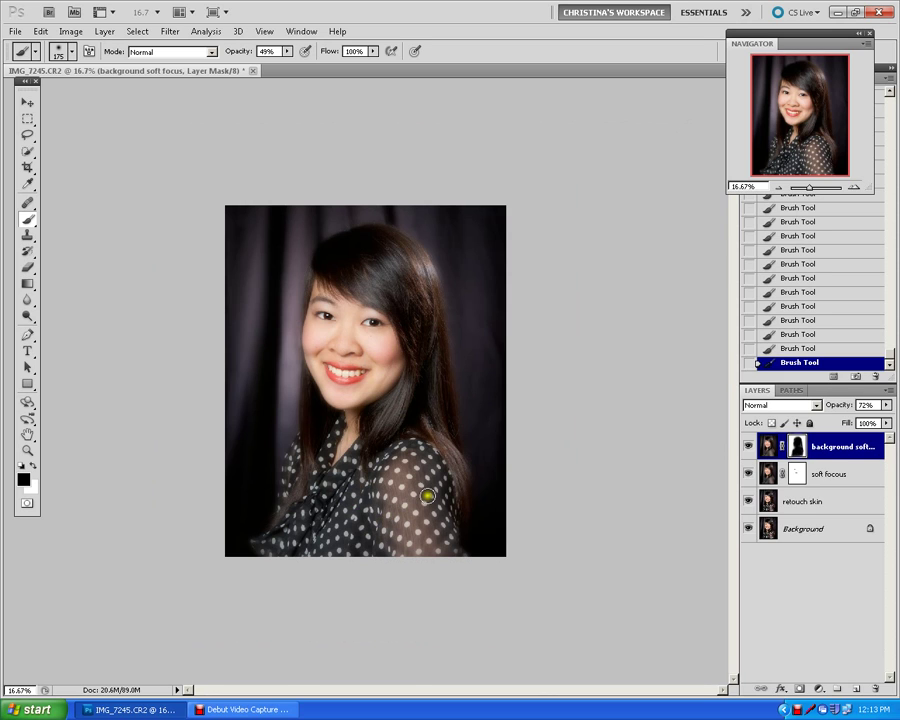
key("ctrl+plus")
key("ctrl+plus")
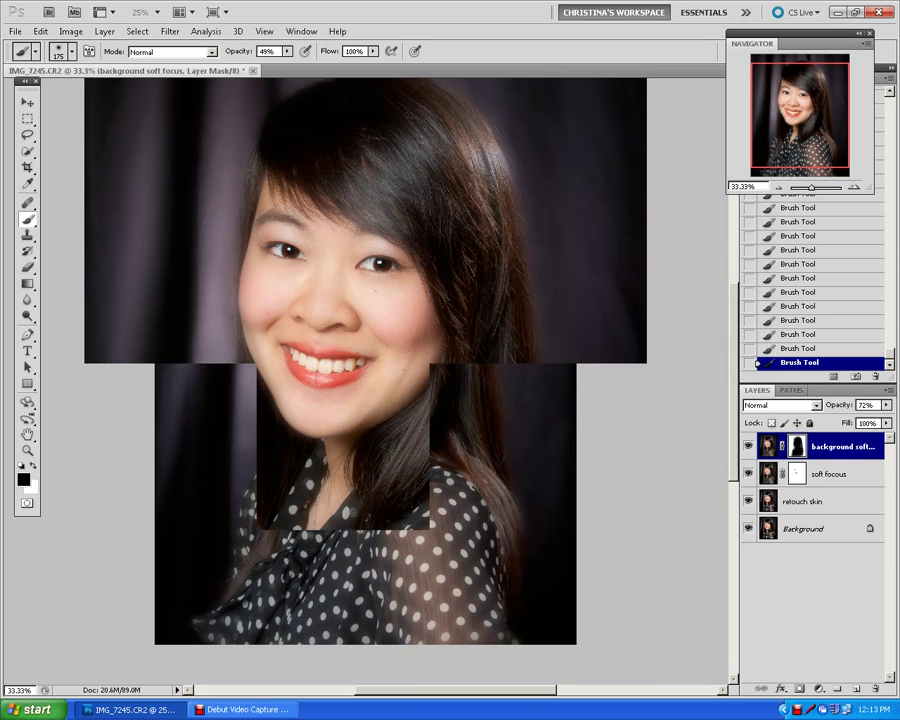
mouse_move(437, 337)
left_mouse_down()
mouse_move(333, 314)
mouse_move(381, 325)
mouse_move(348, 275)
mouse_move(294, 267)
mouse_move(386, 270)
mouse_move(362, 387)
left_mouse_up()
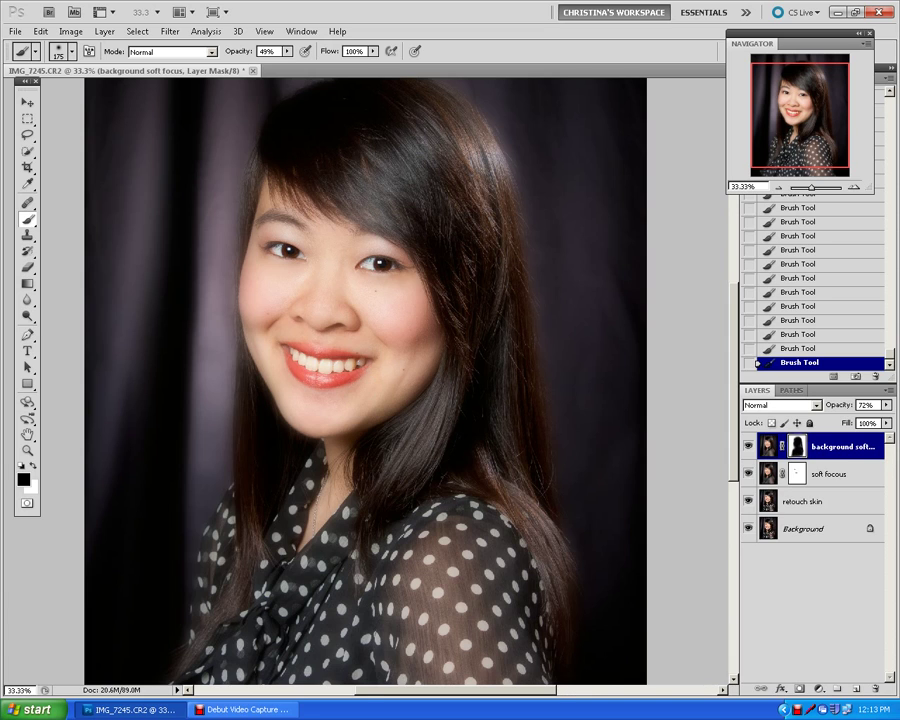
key("ctrl+plus")
key("ctrl+plus")
key("ctrl+plus")
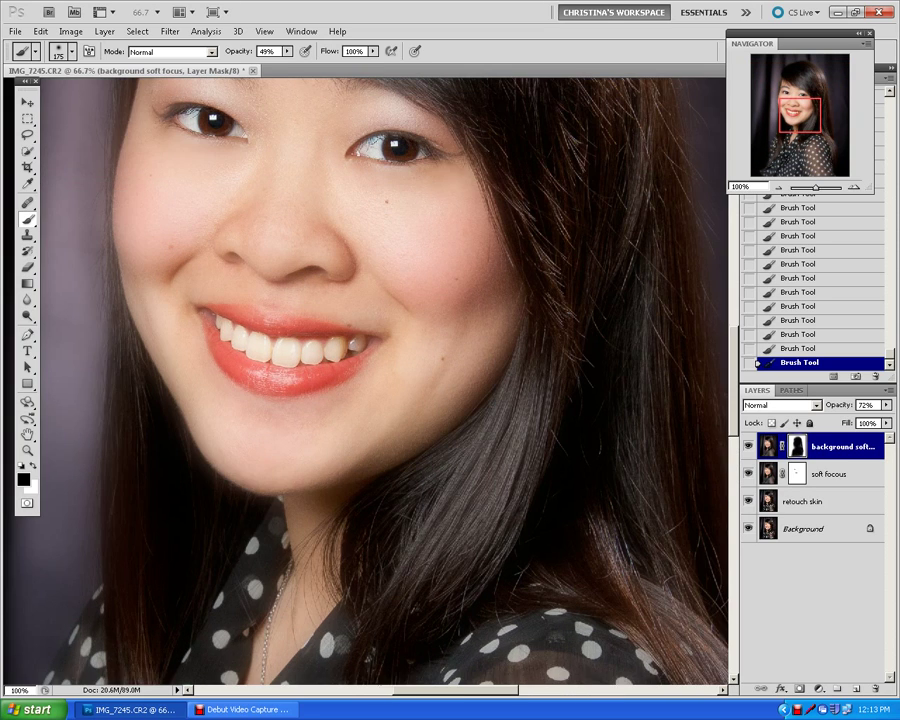
key("ctrl+plus")
key("ctrl+plus")
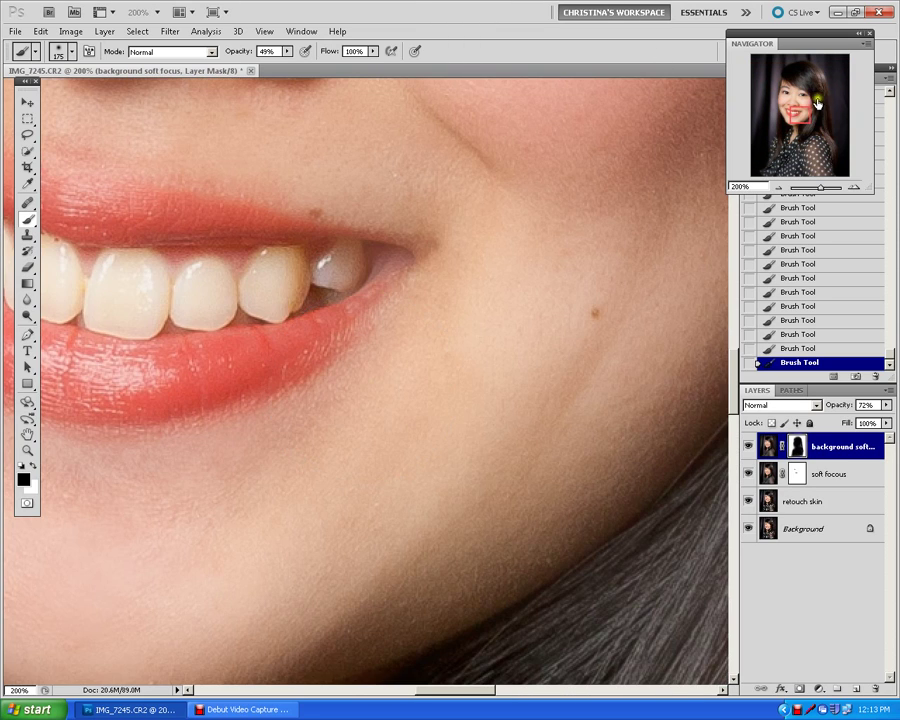
left_click_drag(818, 103, 799, 97)
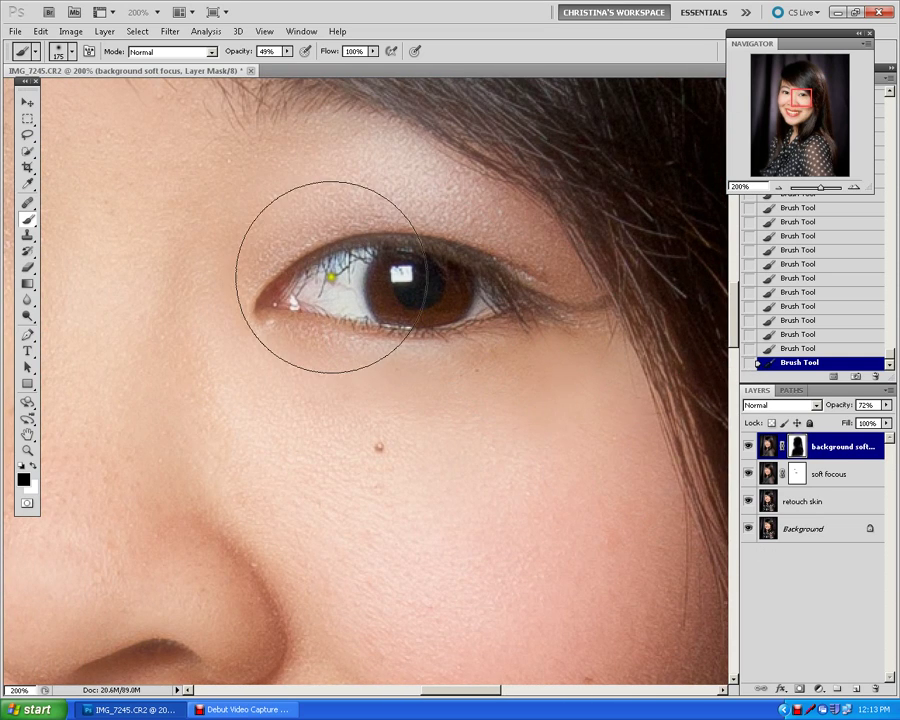
Lighten the white of the right-hand eye on the retouch skin layer with the Dodge tool, size 45, Midtones range.
left_click(801, 503)
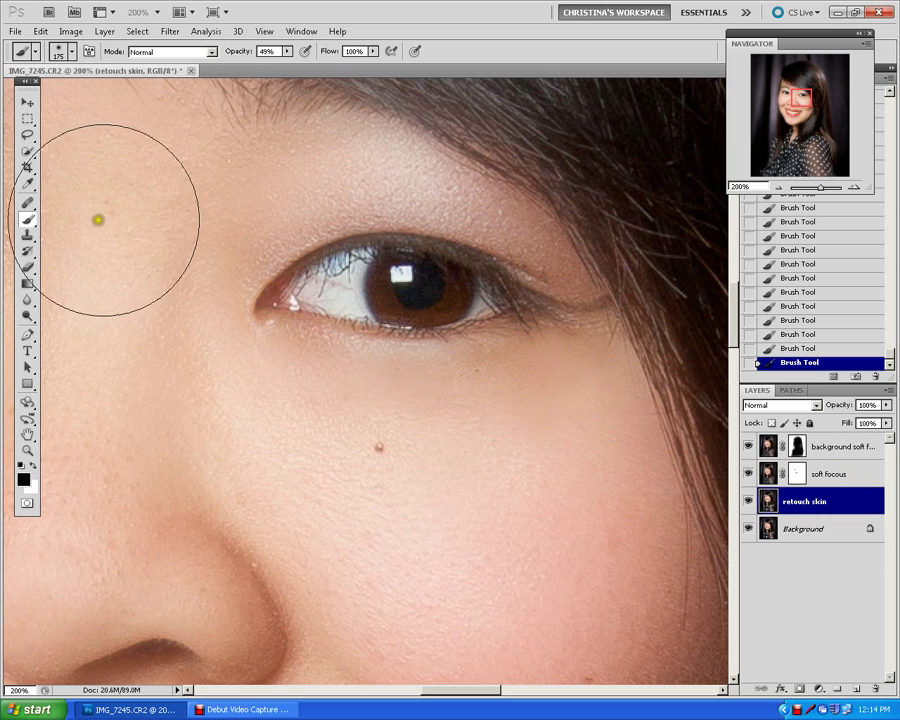
left_click_drag(26, 316, 56, 323)
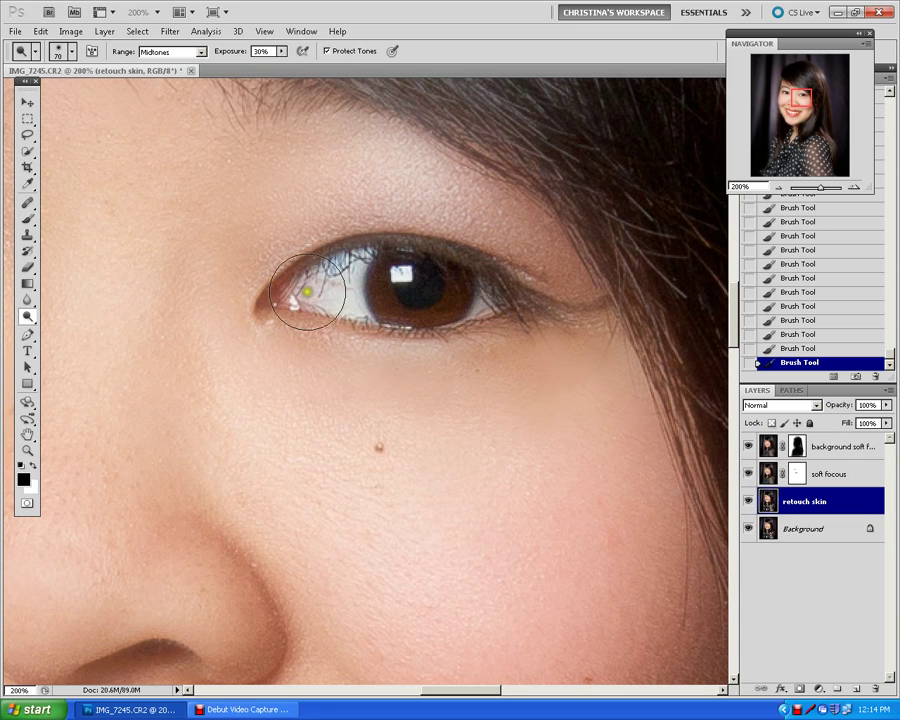
key("bracketleft")
key("bracketleft")
key("bracketleft")
left_click(201, 53)
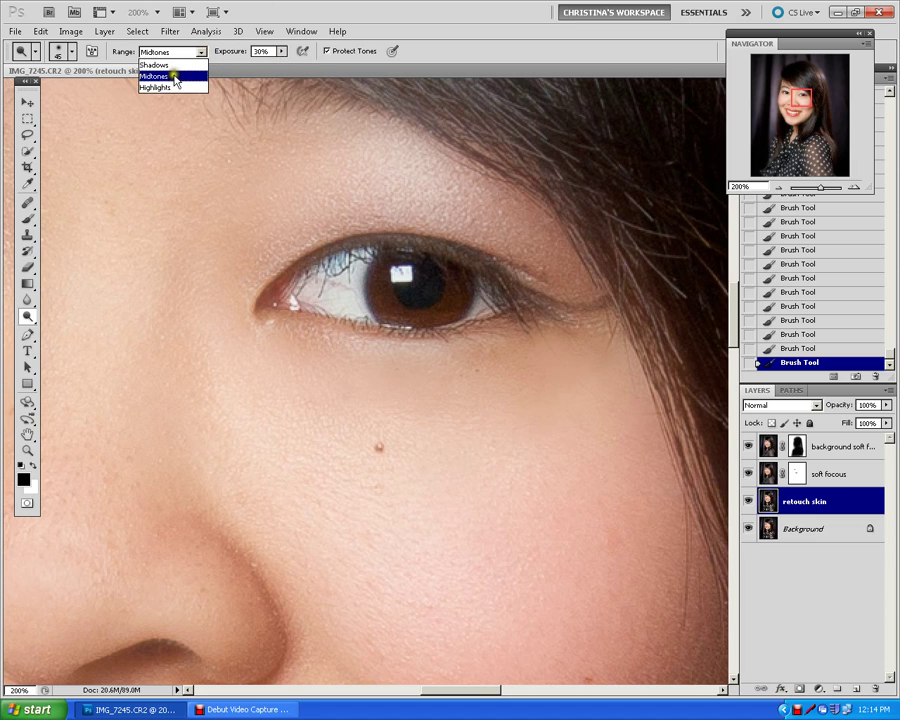
left_click(173, 75)
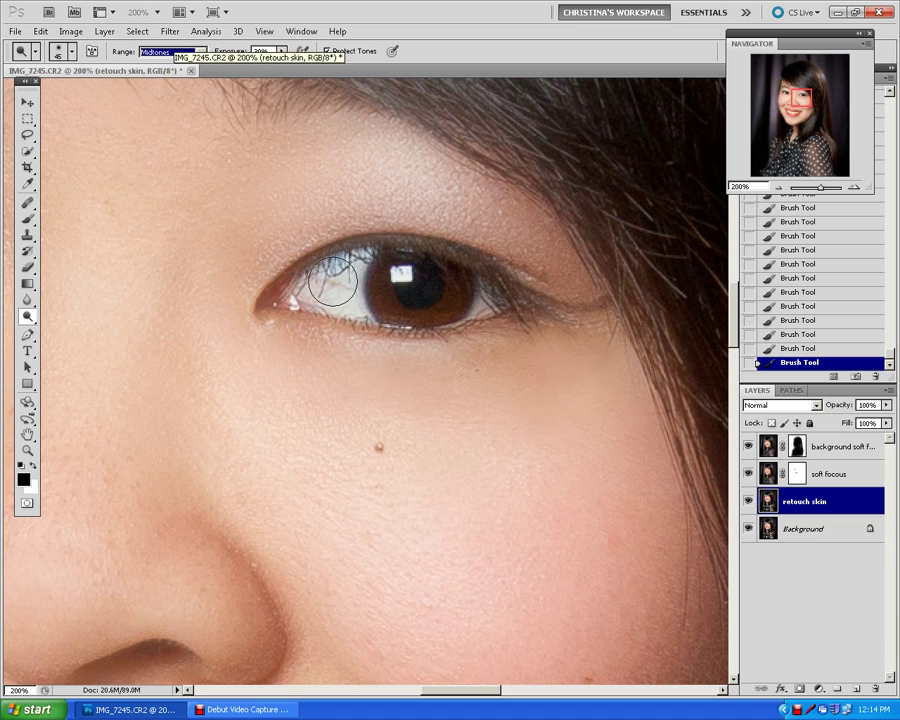
mouse_move(333, 283)
left_mouse_down()
mouse_move(346, 266)
mouse_move(309, 296)
mouse_move(346, 300)
left_mouse_up()
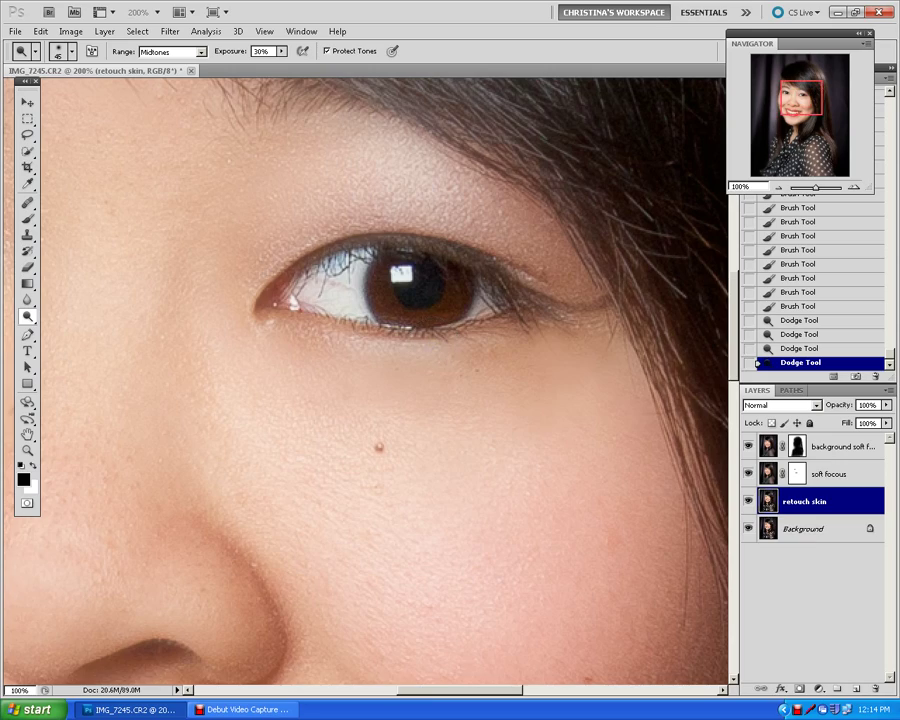
Dodge the white of the same eye further on both sides of the iris, checking it at reduced zoom.
key("ctrl+minus")
key("ctrl+minus")
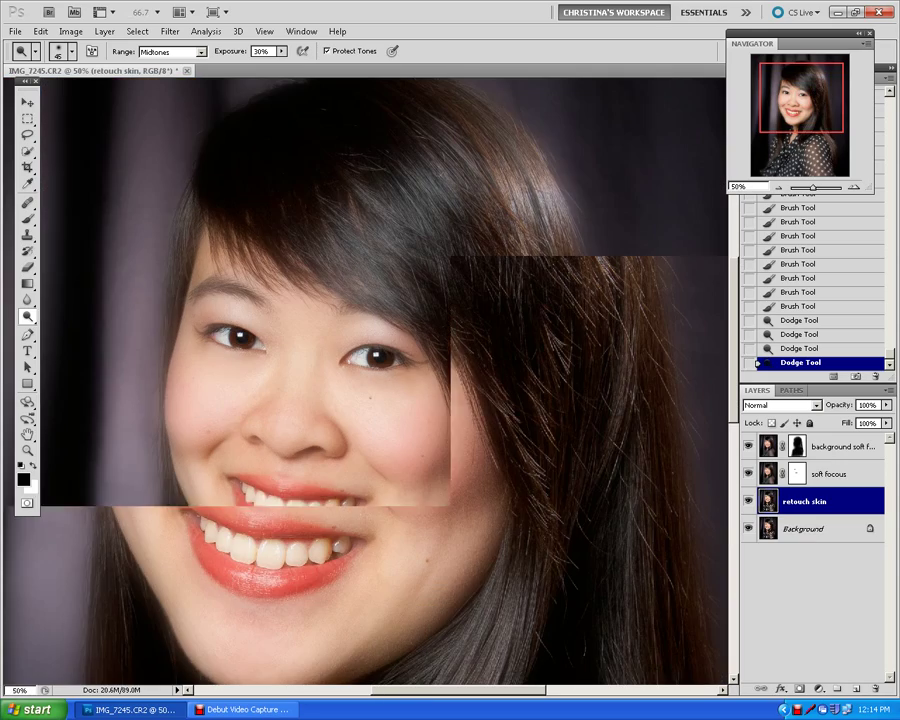
key("ctrl+plus")
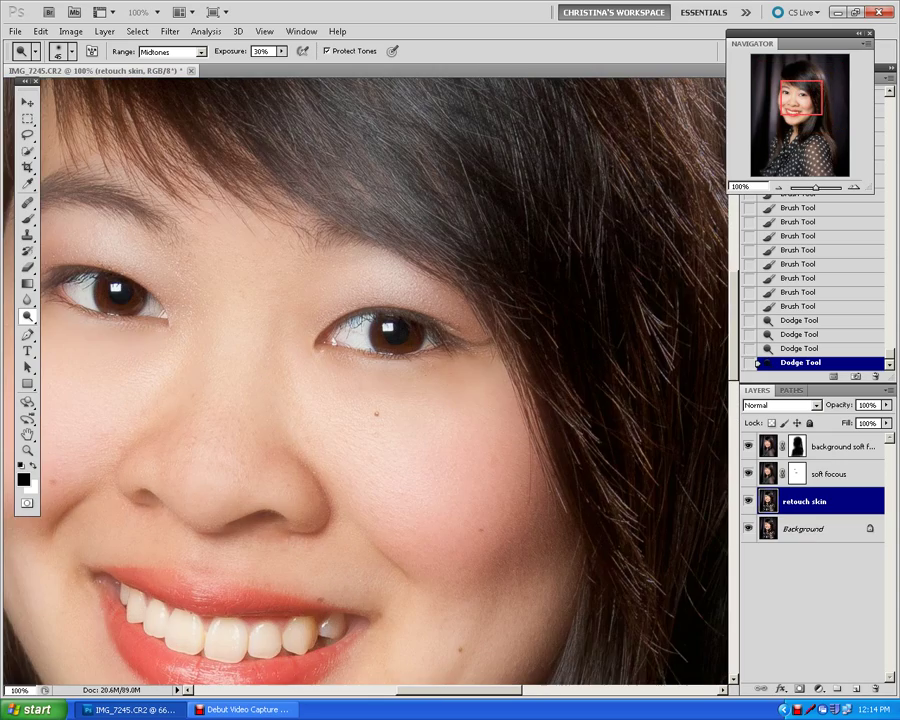
mouse_move(360, 322)
left_mouse_down()
mouse_move(356, 316)
mouse_move(346, 334)
left_mouse_up()
mouse_move(352, 328)
left_mouse_down()
mouse_move(362, 322)
mouse_move(358, 341)
left_mouse_up()
left_click_drag(418, 334, 434, 338)
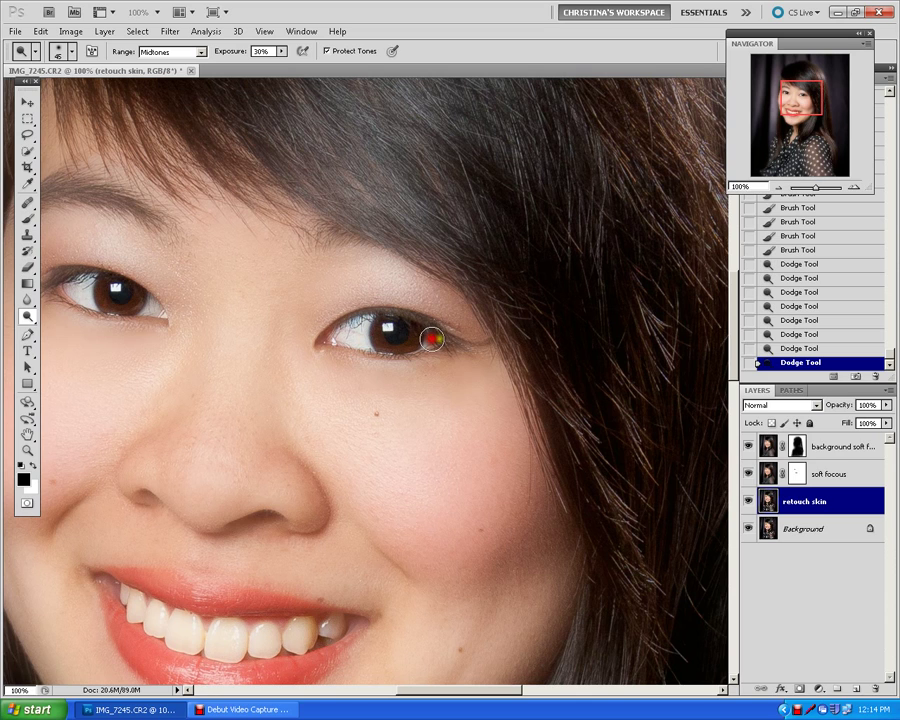
Lighten the white of the eye on the image's left with several Dodge tool dabs.
key("ctrl+minus")
key("ctrl+minus")
key("ctrl+minus")
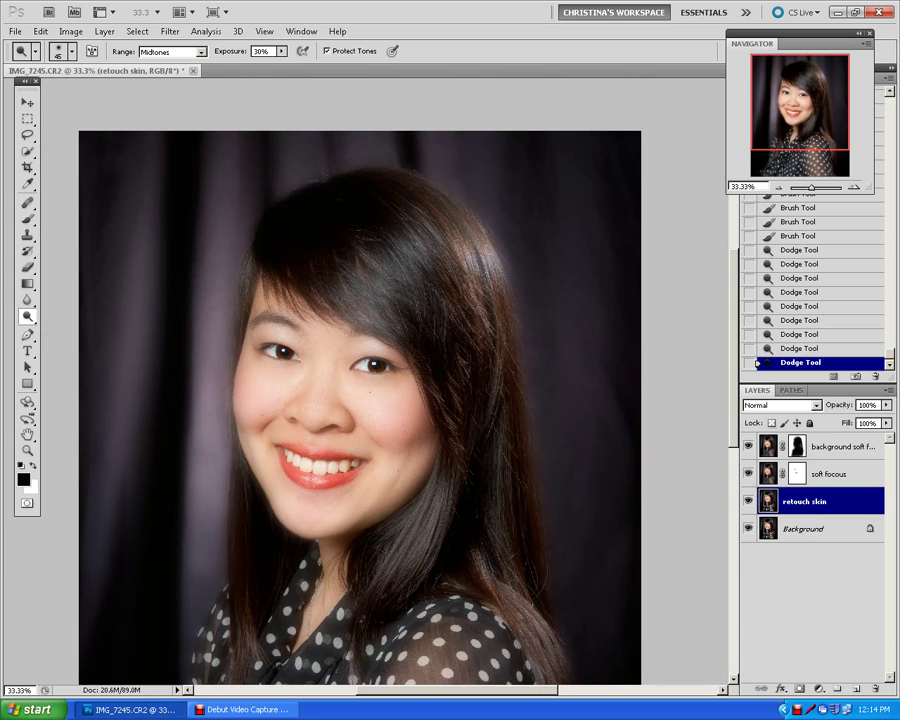
key("ctrl+minus")
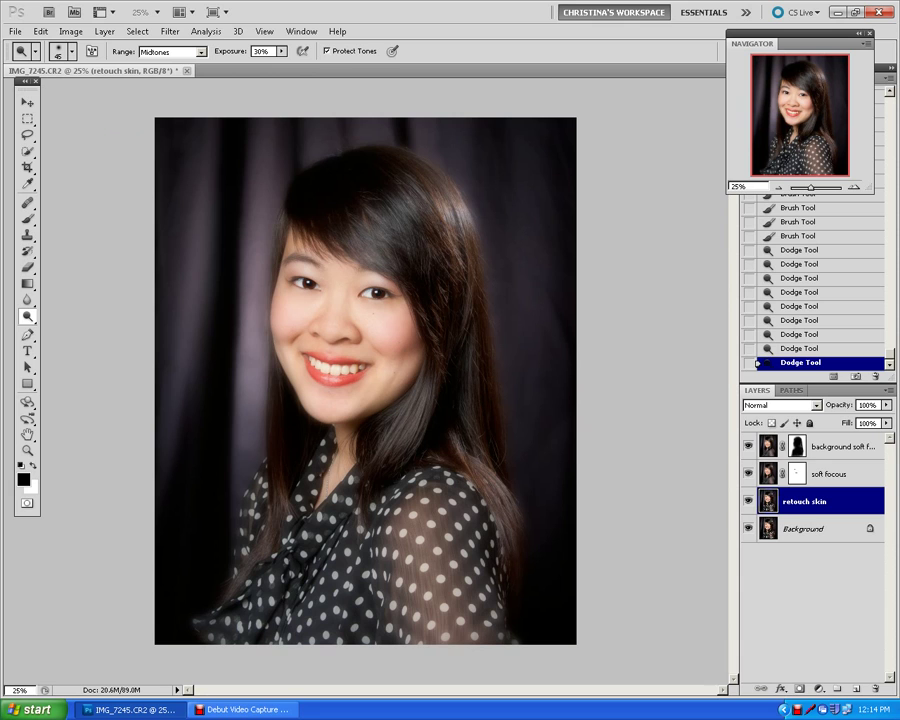
key("ctrl+plus")
key("ctrl+plus")
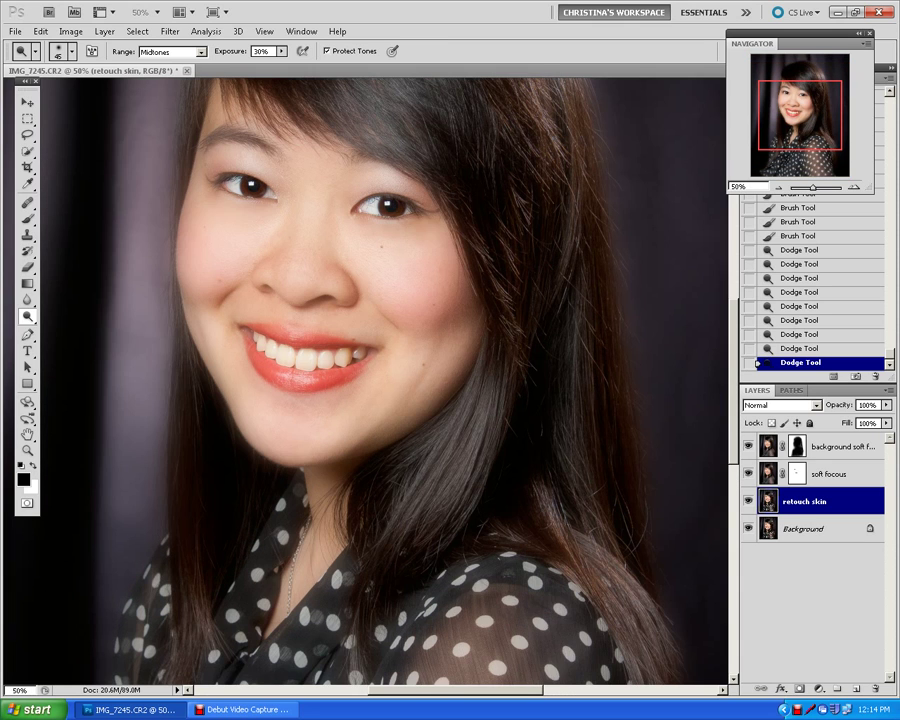
key("ctrl+plus")
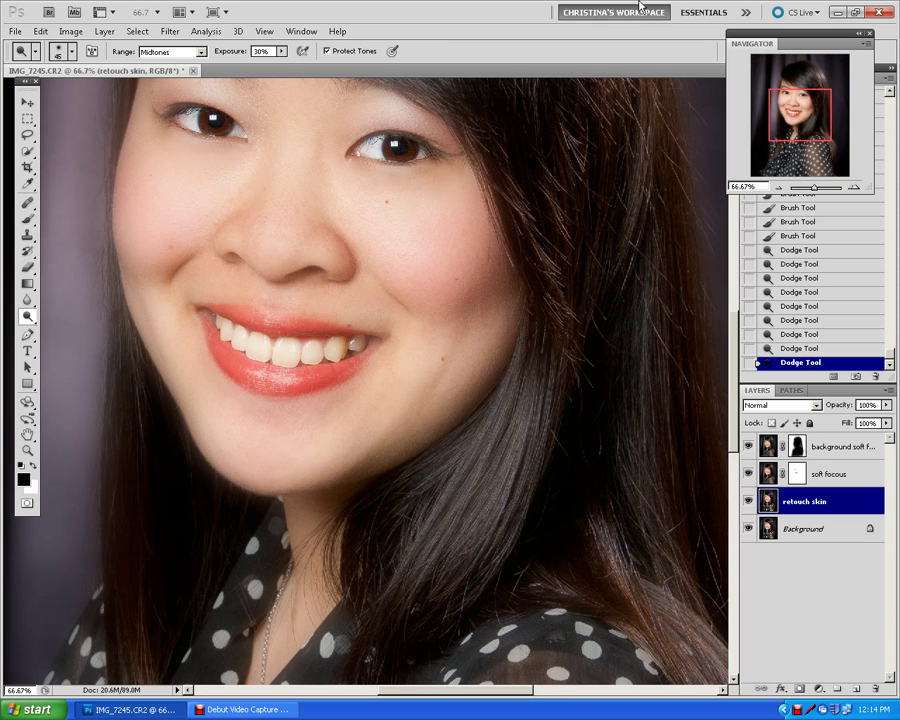
left_click_drag(791, 116, 787, 100)
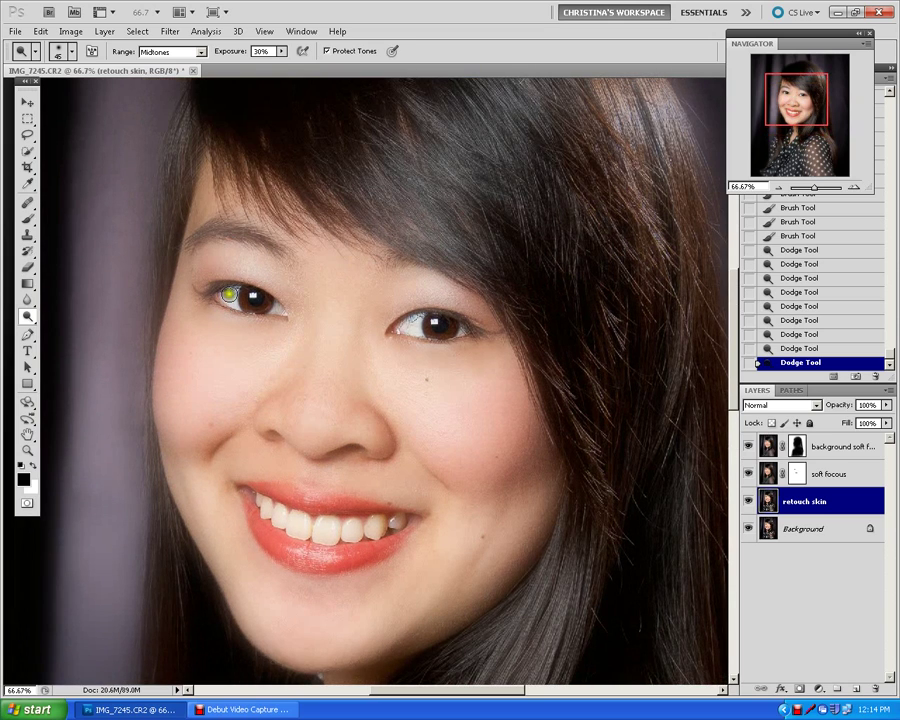
left_click(230, 294)
left_click(229, 299)
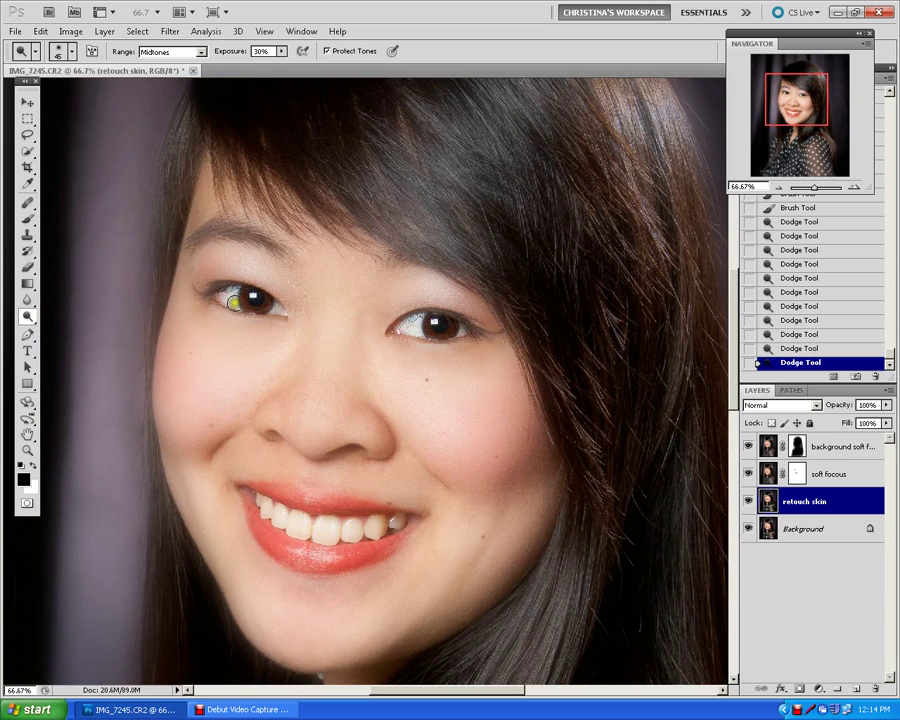
left_click(227, 303)
left_click(225, 301)
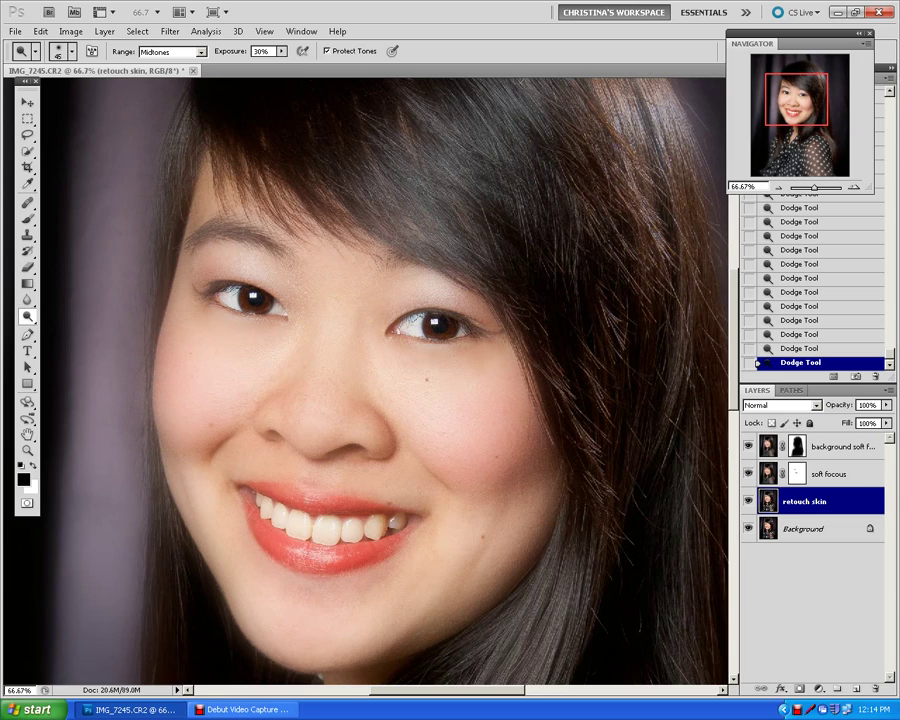
Lighten the lower part of the brown iris in the right-hand eye with the Dodge tool at size 15 to 20.
key("ctrl+minus")
key("ctrl+minus")
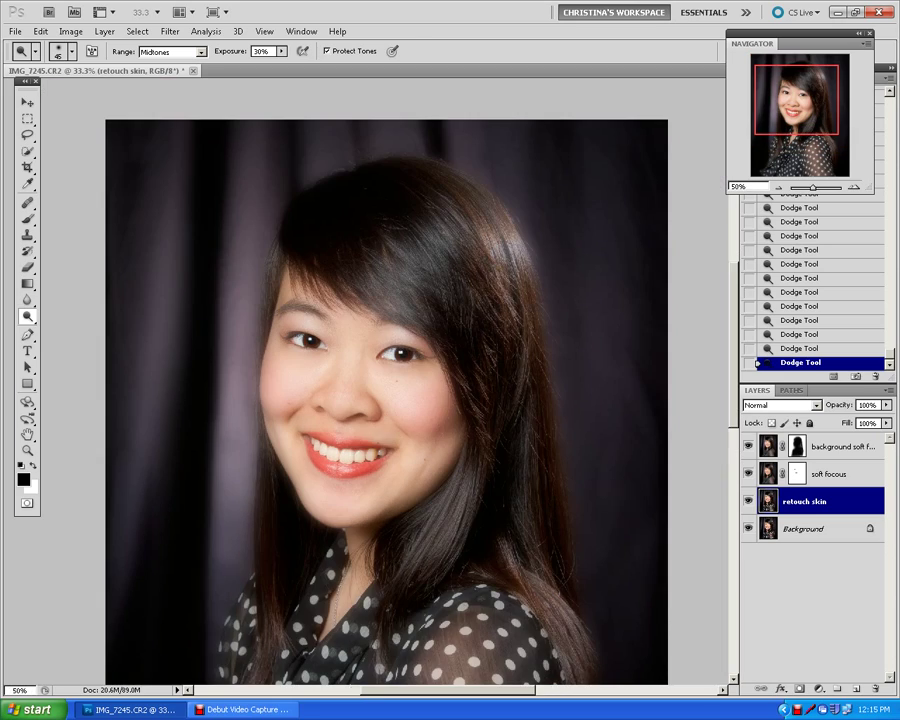
key("ctrl+plus")
key("ctrl+plus")
key("ctrl+plus")
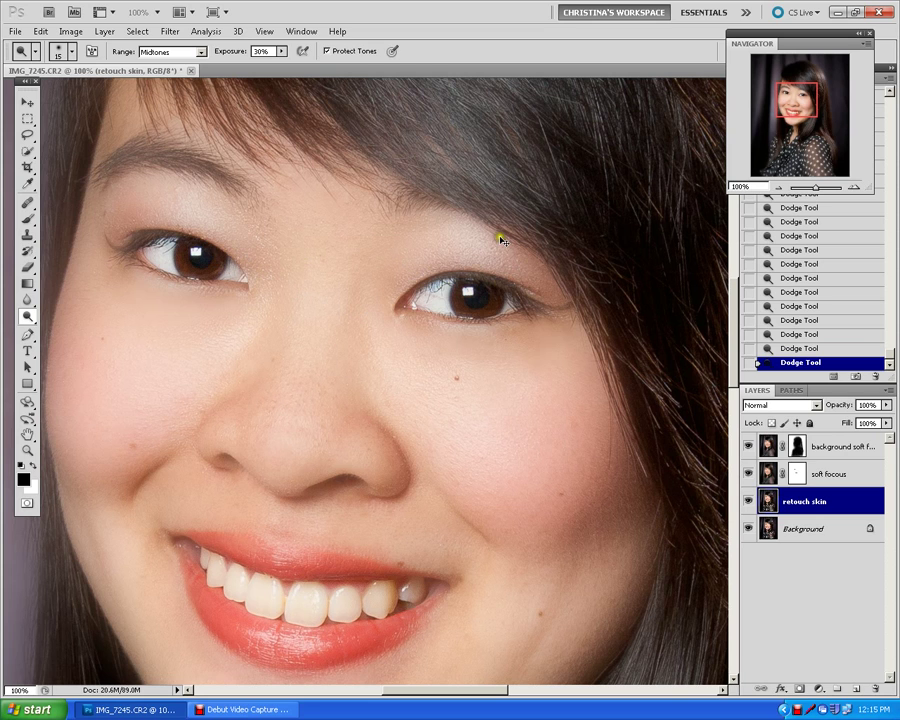
key("ctrl+minus")
key("ctrl+minus")
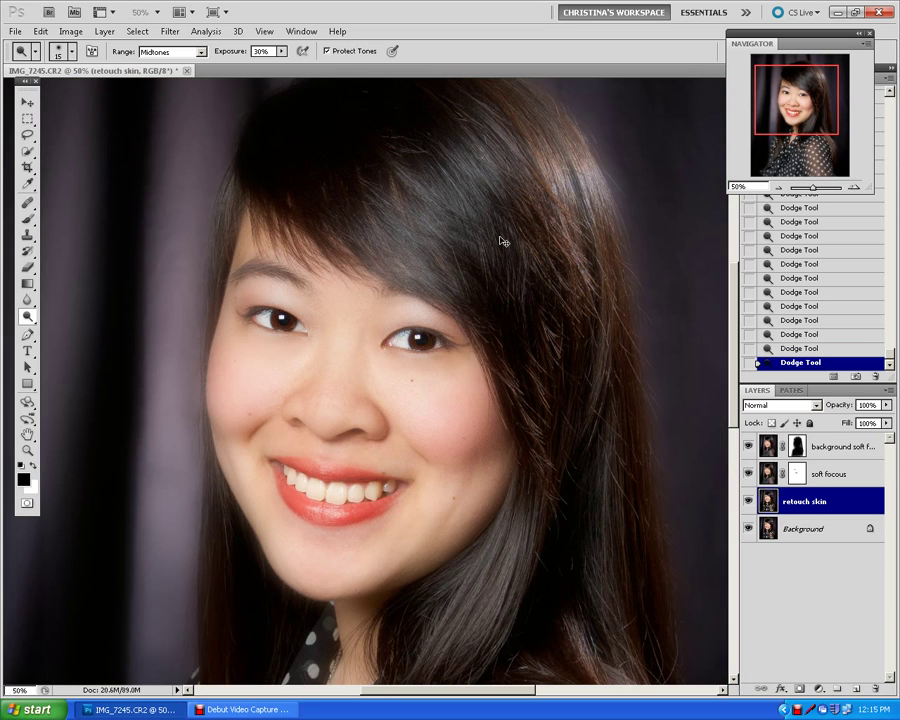
key("ctrl+plus")
key("ctrl+plus")
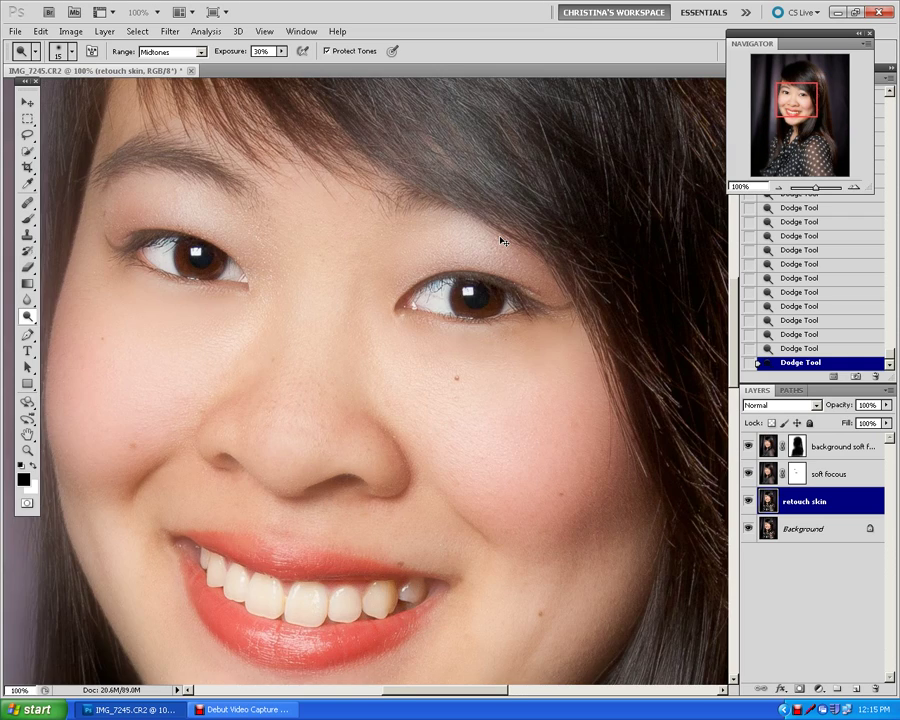
key("ctrl+plus")
mouse_move(500, 238)
left_mouse_down()
mouse_move(618, 148)
mouse_move(641, 162)
mouse_move(586, 241)
mouse_move(550, 227)
mouse_move(583, 241)
mouse_move(621, 229)
mouse_move(608, 239)
mouse_move(567, 235)
mouse_move(552, 223)
mouse_move(560, 233)
mouse_move(613, 236)
mouse_move(555, 234)
left_mouse_up()
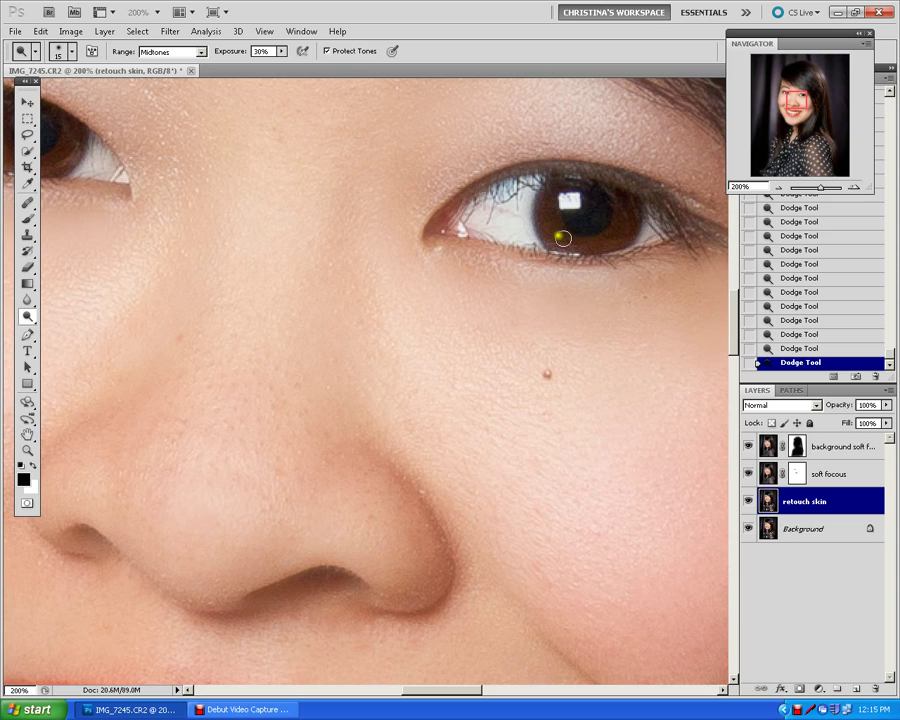
mouse_move(563, 237)
left_mouse_down()
mouse_move(616, 234)
mouse_move(550, 230)
left_mouse_up()
mouse_move(553, 233)
left_mouse_down()
mouse_move(621, 231)
mouse_move(609, 239)
mouse_move(544, 233)
mouse_move(585, 240)
mouse_move(620, 233)
mouse_move(544, 221)
mouse_move(556, 235)
mouse_move(605, 239)
mouse_move(625, 230)
left_mouse_up()
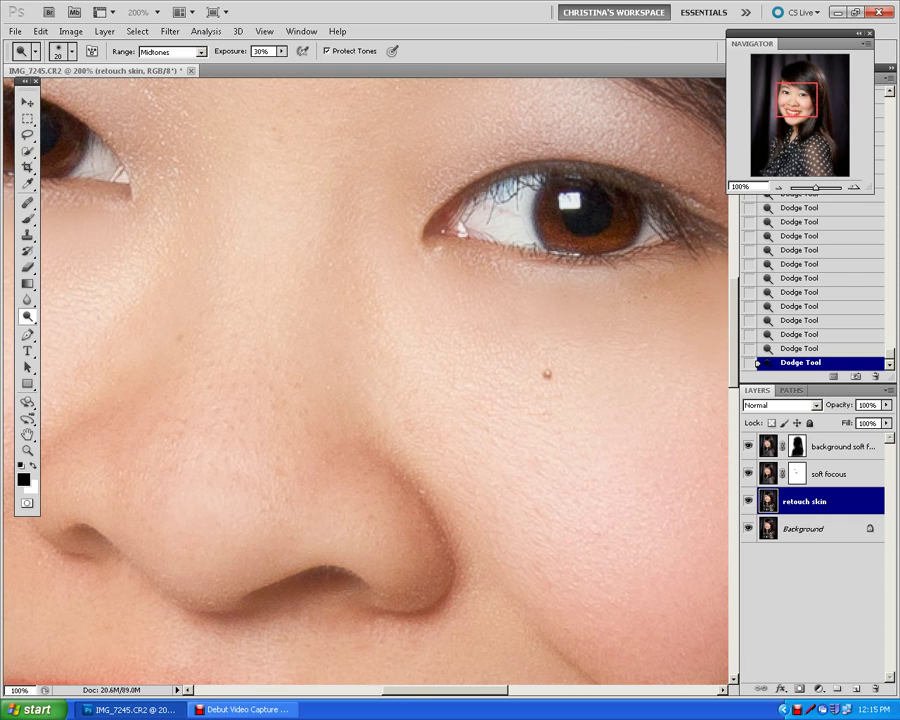
Step back one state in the history to undo the last Dodge stroke.
key("ctrl+minus")
key("ctrl+minus")
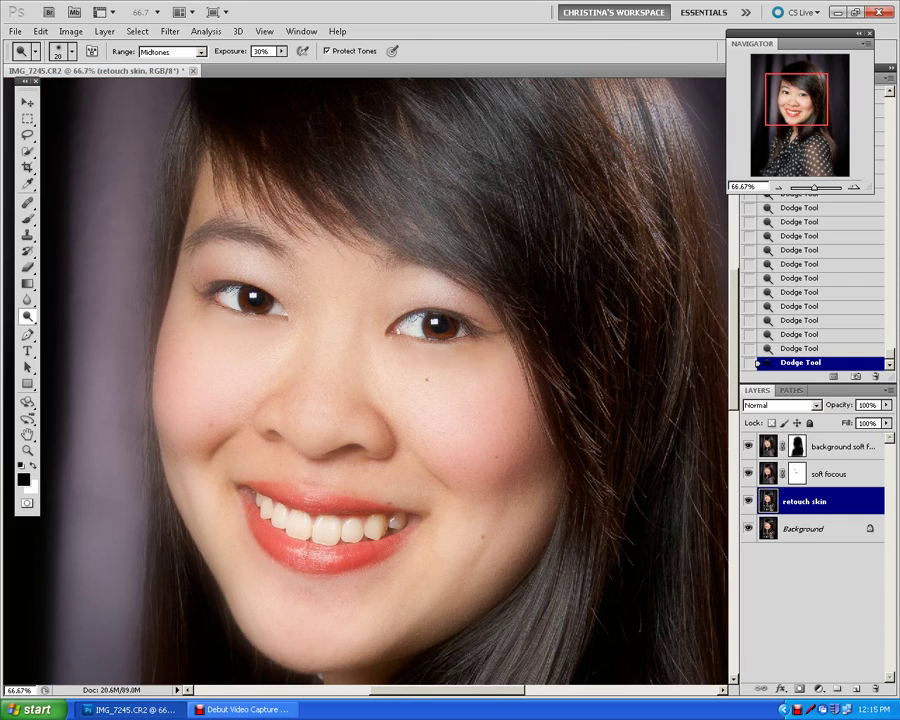
left_click(791, 348)
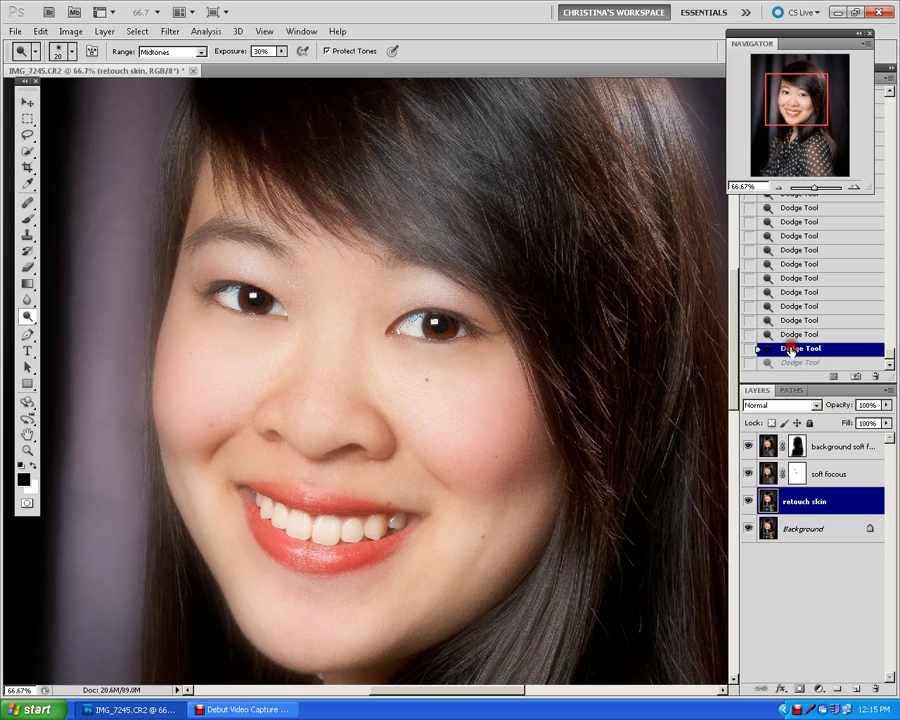
Step back one more history state to compare the dodged iris, restore the latest Dodge state, and check both eyes.
left_click(791, 335)
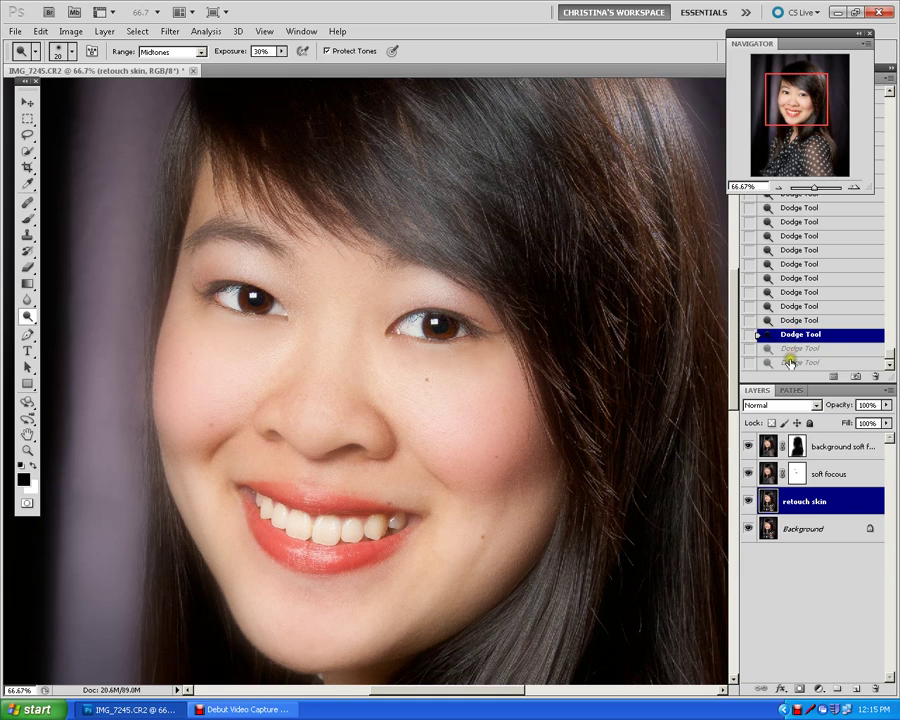
left_click(791, 362)
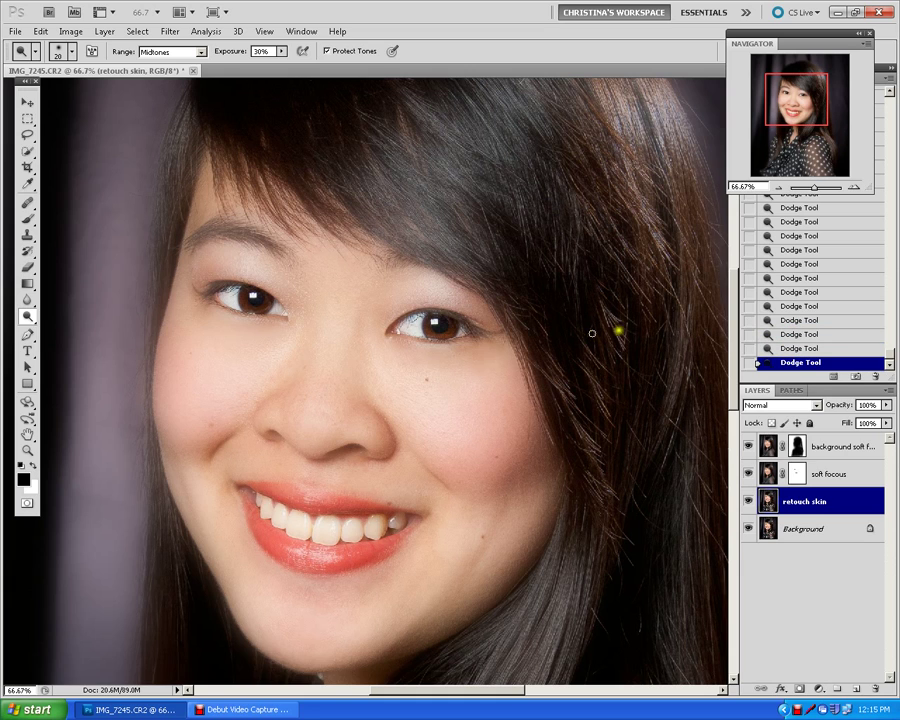
key("ctrl+plus")
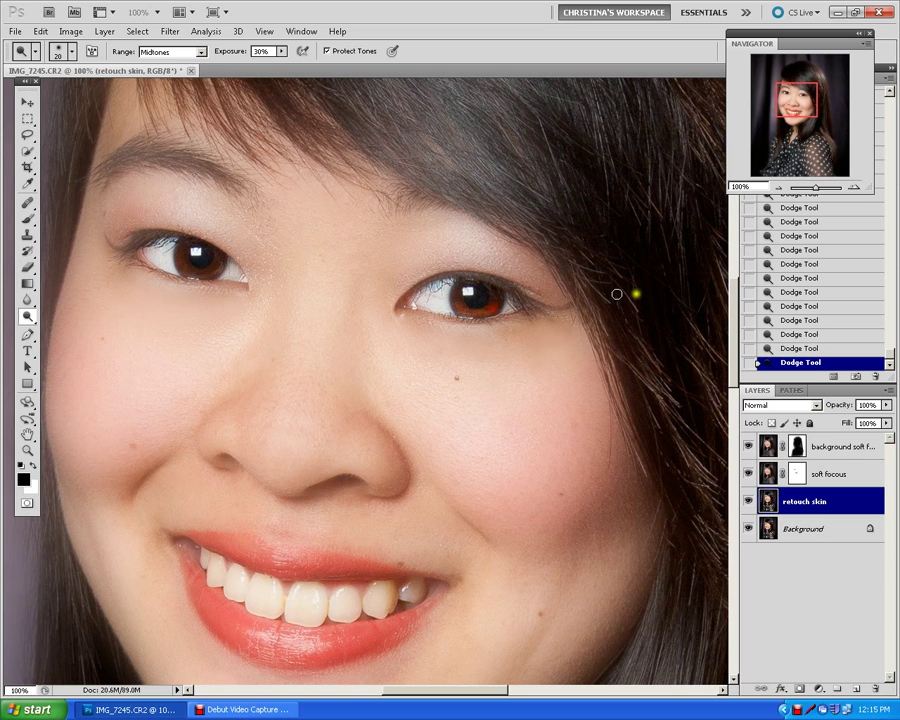
key("ctrl+minus")
key("ctrl+minus")
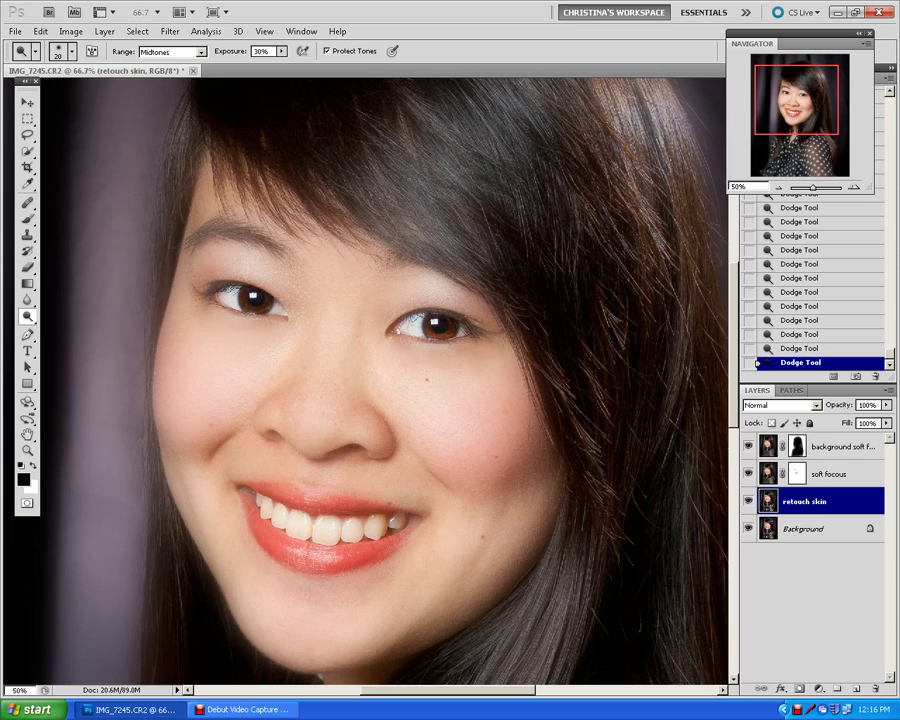
key("ctrl+plus")
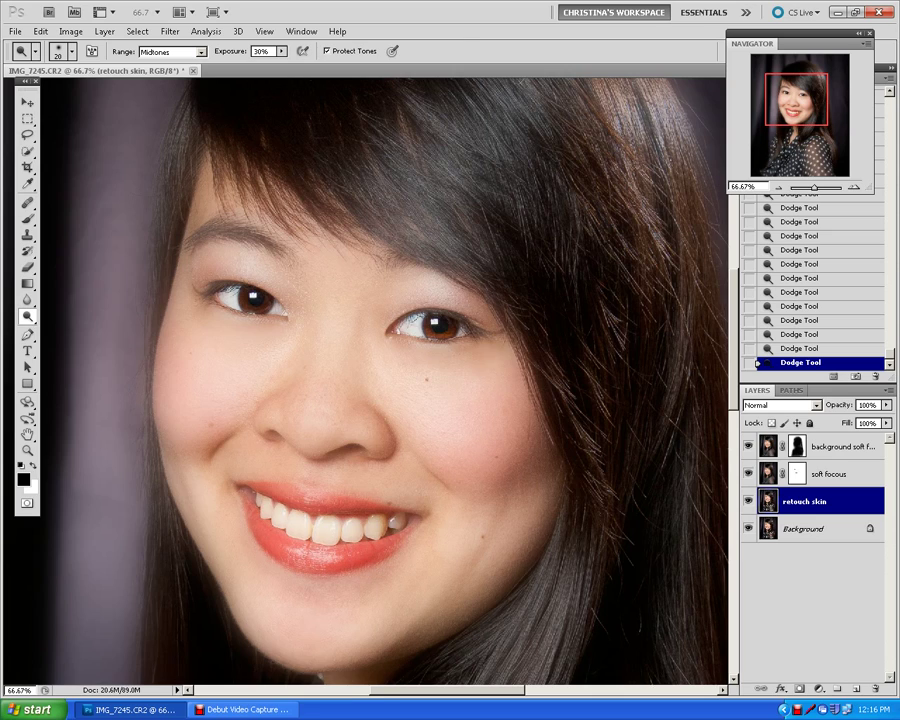
Lighten the lower part of the brown iris in the eye on the image's left with the Dodge tool at size 20.
key("ctrl+plus")
key("ctrl+plus")
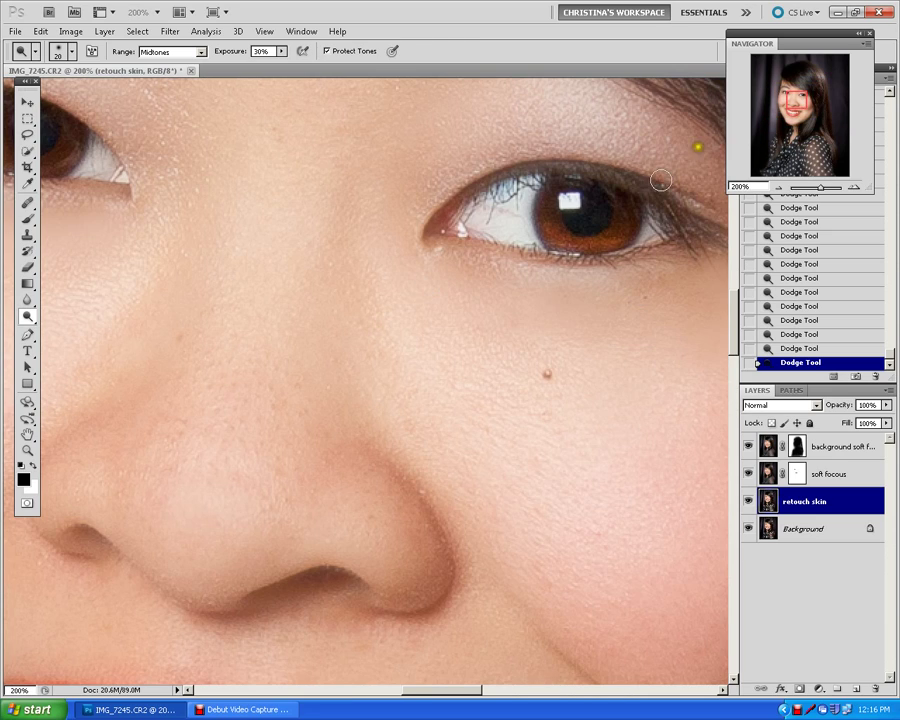
left_click_drag(795, 101, 787, 96)
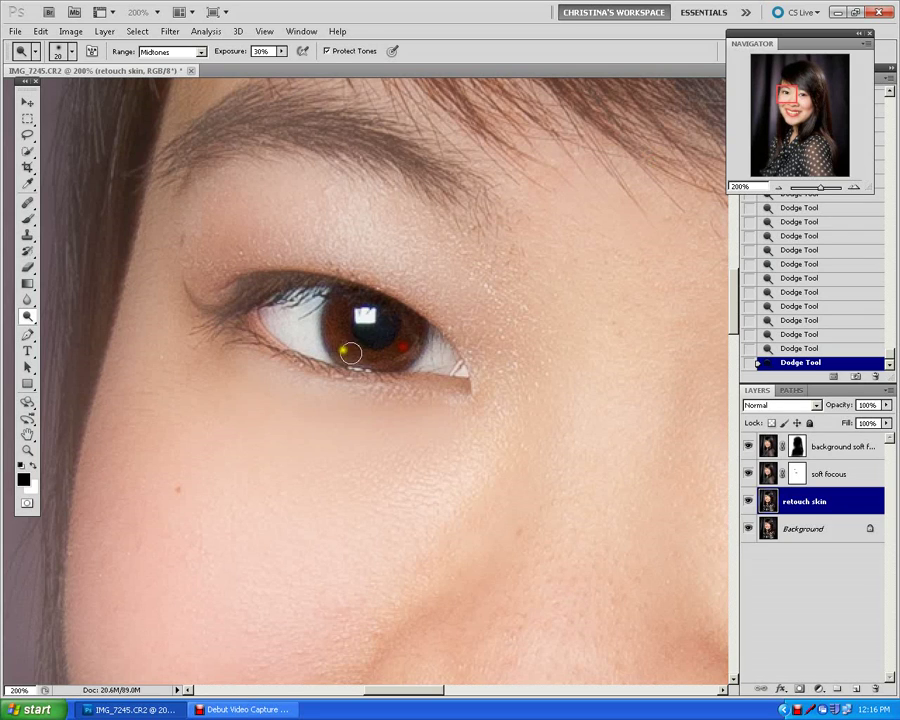
mouse_move(400, 349)
left_mouse_down()
mouse_move(327, 325)
mouse_move(381, 358)
mouse_move(416, 352)
left_mouse_up()
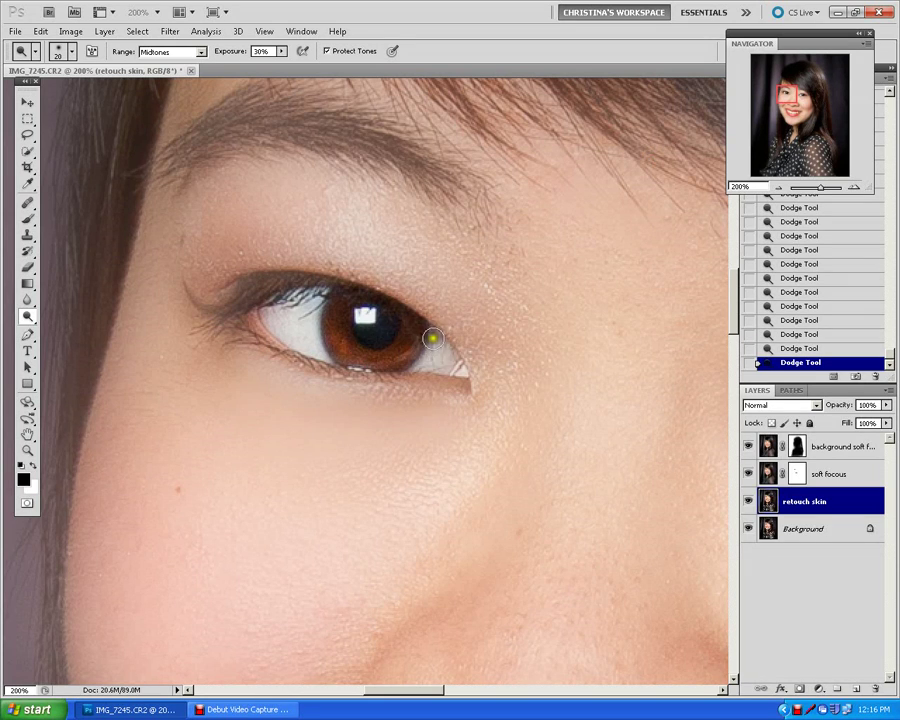
key("ctrl+minus")
key("ctrl+minus")
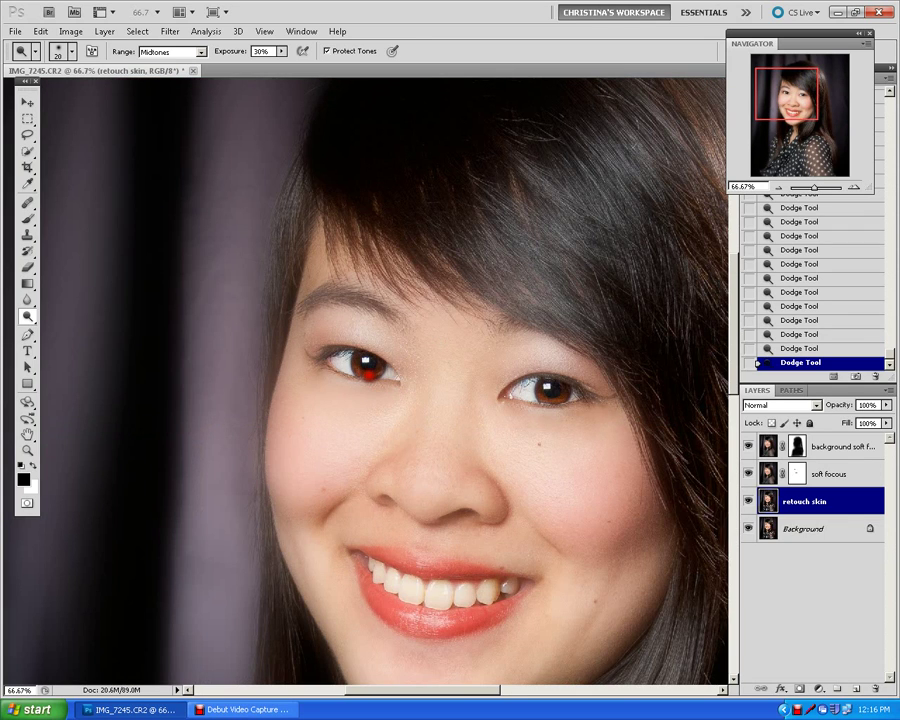
Darken the pupil of the eye on the image's left with the Burn tool at size 6 and 34% exposure.
key("ctrl+plus")
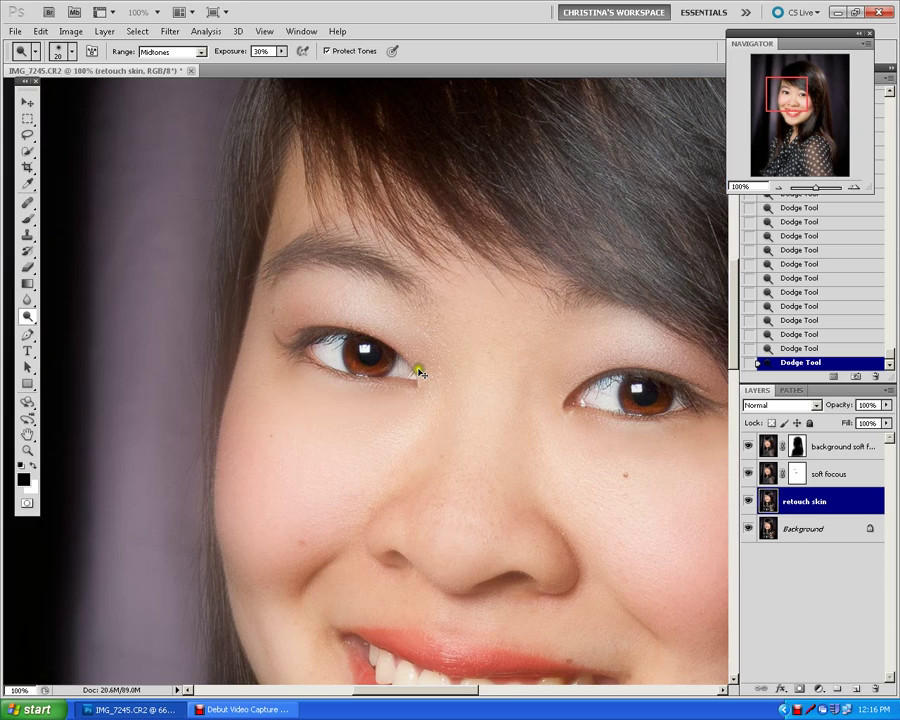
key("ctrl+plus")
mouse_move(419, 371)
left_mouse_down()
mouse_move(395, 310)
mouse_move(369, 369)
mouse_move(330, 356)
mouse_move(361, 367)
mouse_move(543, 356)
mouse_move(493, 374)
left_mouse_up()
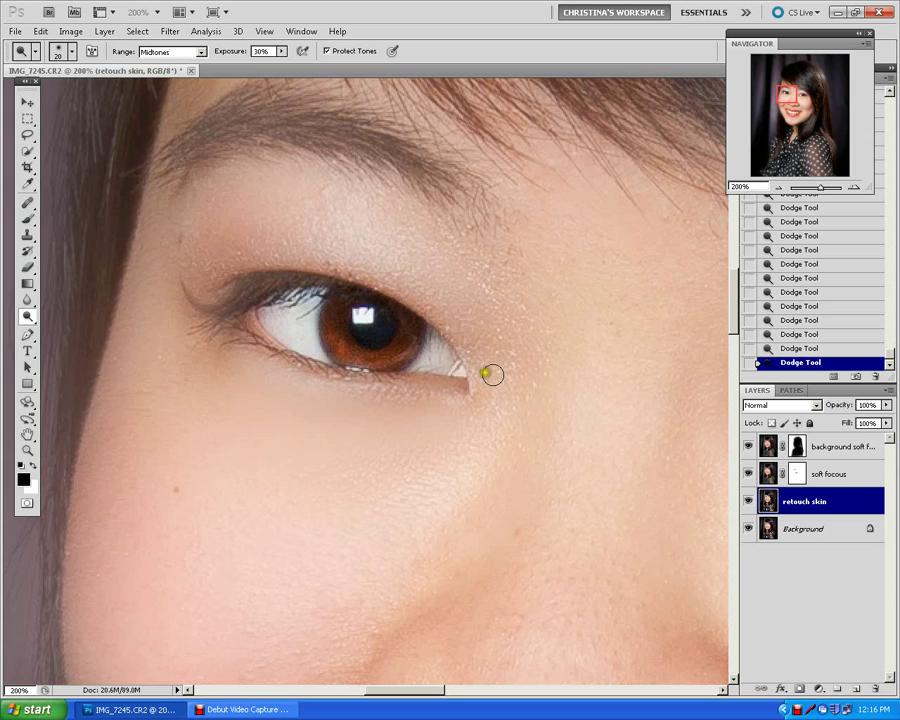
left_click(28, 317)
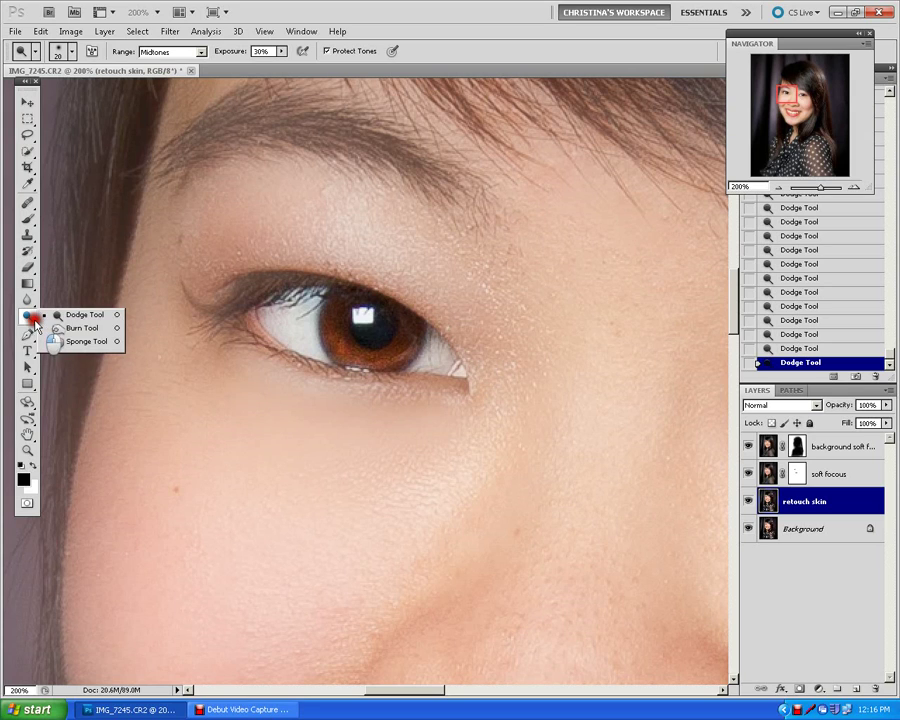
left_click_drag(35, 322, 80, 327)
mouse_move(310, 345)
left_mouse_down()
mouse_move(379, 317)
mouse_move(359, 334)
left_mouse_up()
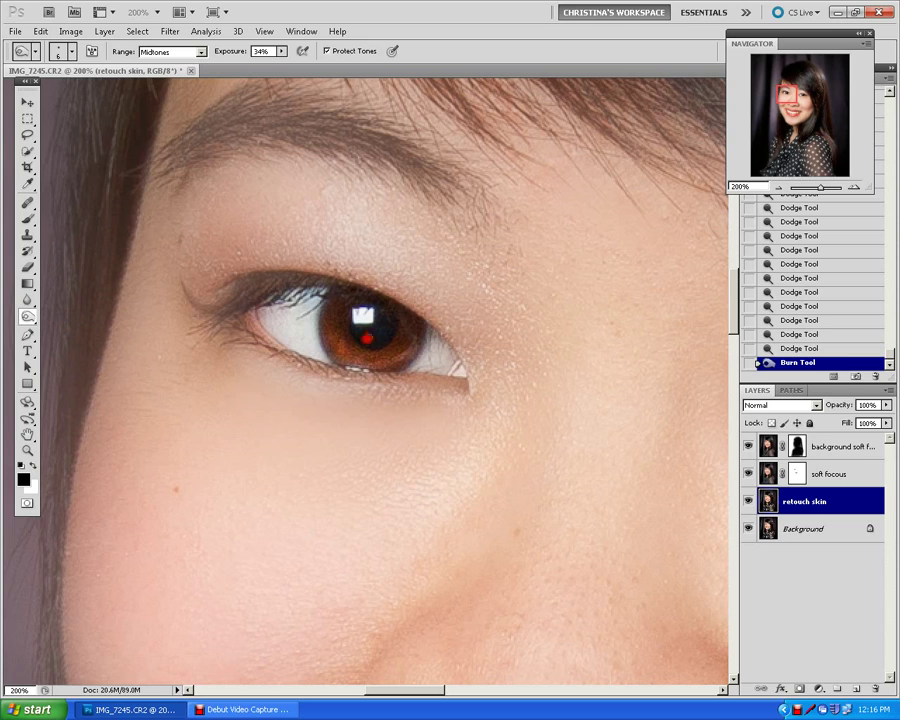
left_click(381, 325)
Burn the outer rim of the same iris along its lower edge and both sides.
left_click(422, 340)
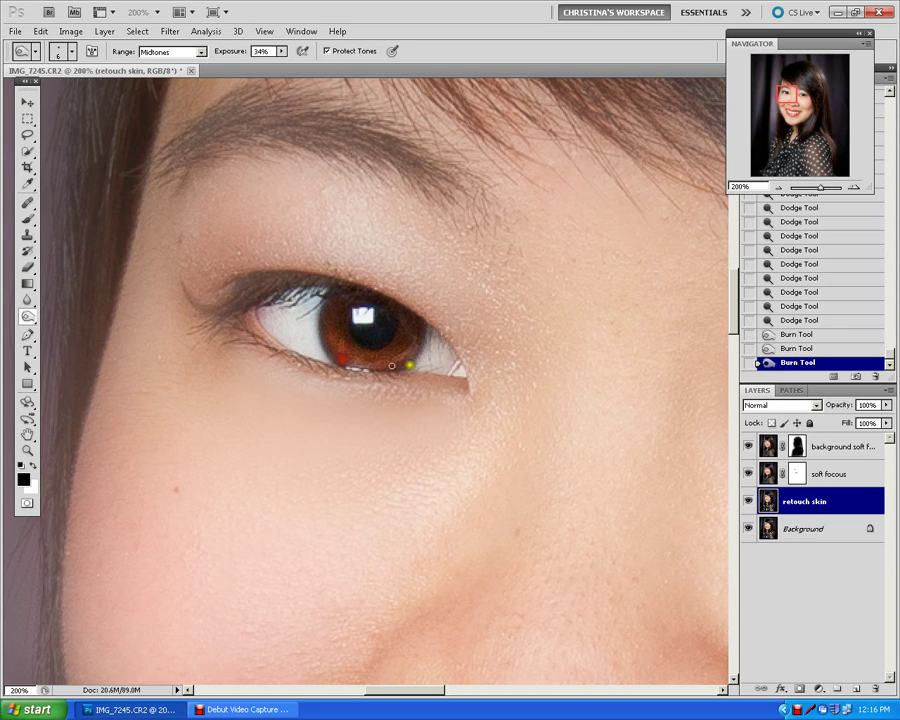
left_click(398, 366)
left_click_drag(322, 308, 333, 355)
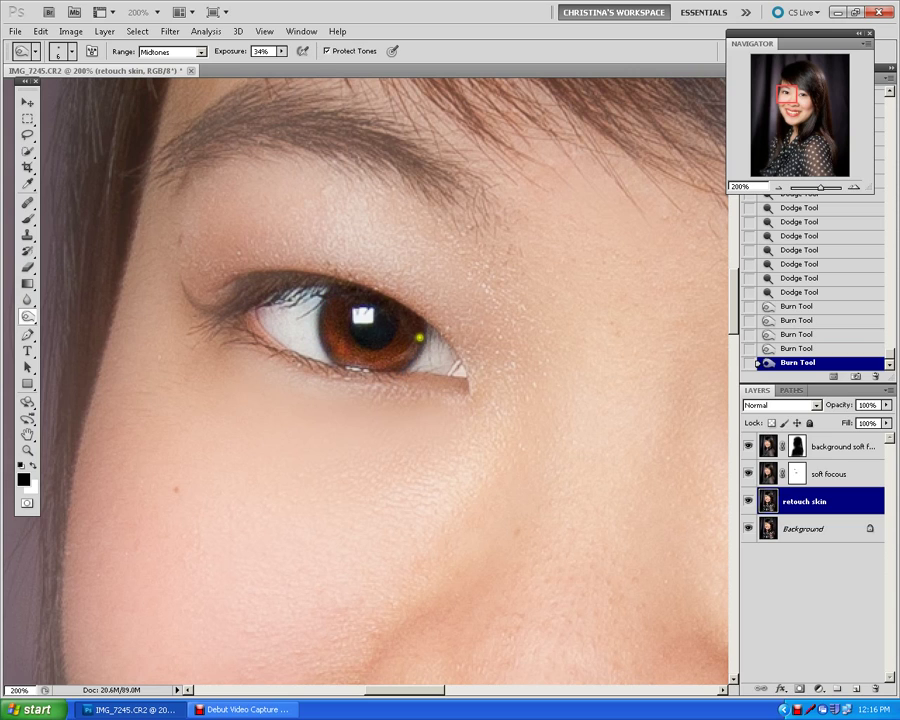
left_click_drag(420, 338, 398, 363)
key("ctrl+minus")
key("ctrl+minus")
key("ctrl+minus")
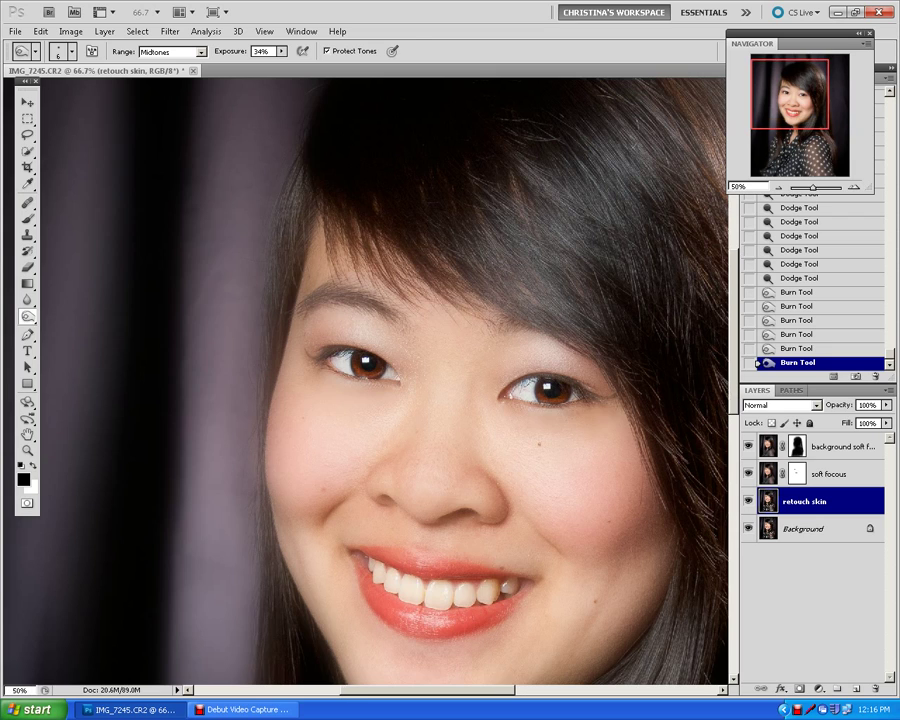
Darken the pupil of the eye on the image's right with Burn tool dabs.
key("ctrl+plus")
key("ctrl+plus")
key("ctrl+plus")
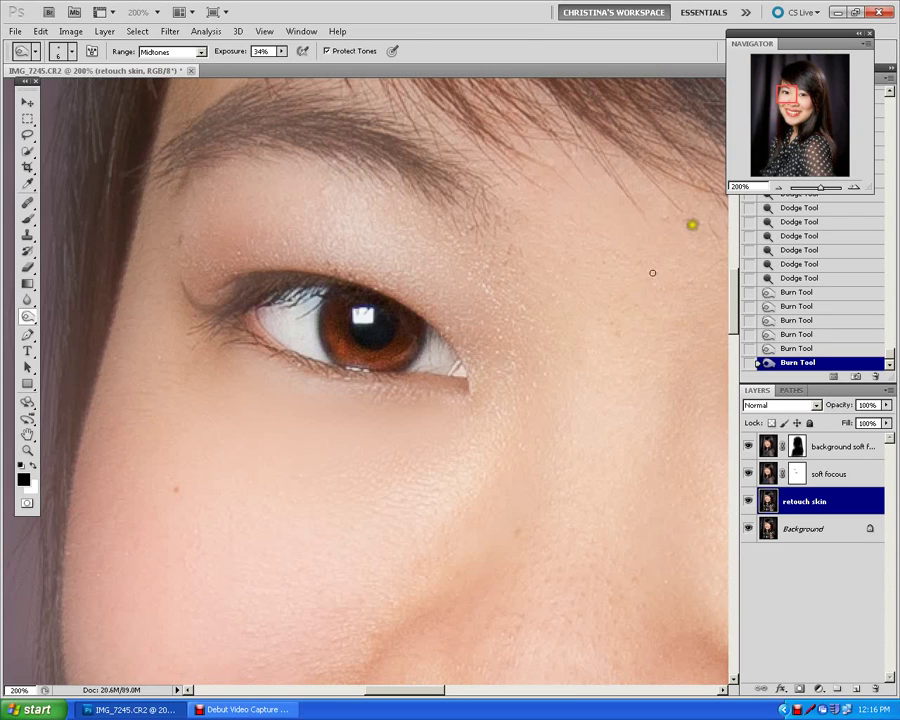
left_click_drag(787, 96, 801, 99)
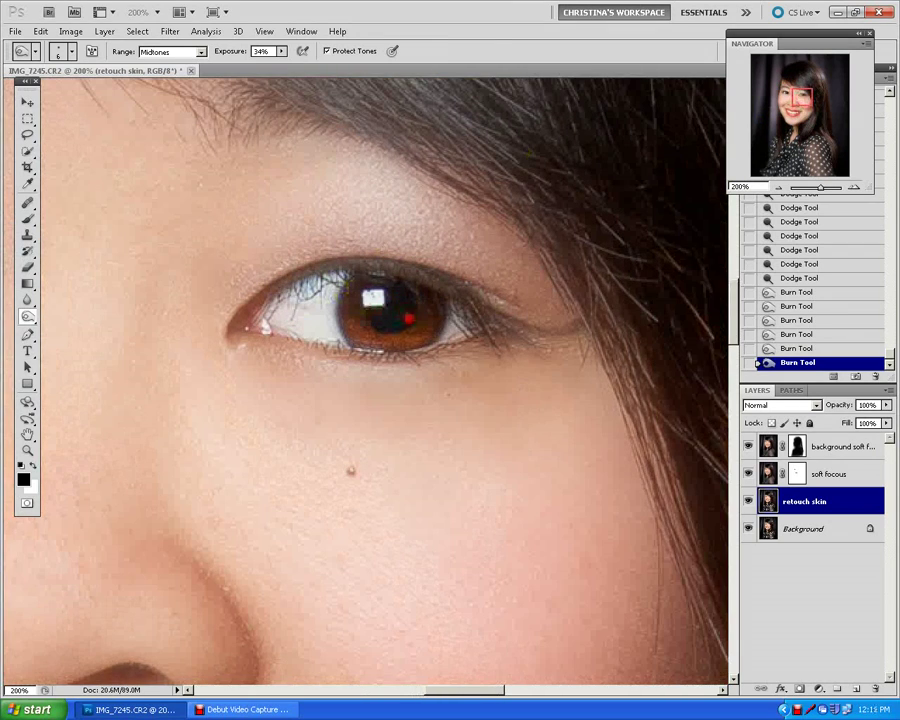
left_click(387, 316)
left_click(386, 314)
Burn the outer rim of the right-hand eye's iris down both sides and along its lower edge.
left_click(343, 287)
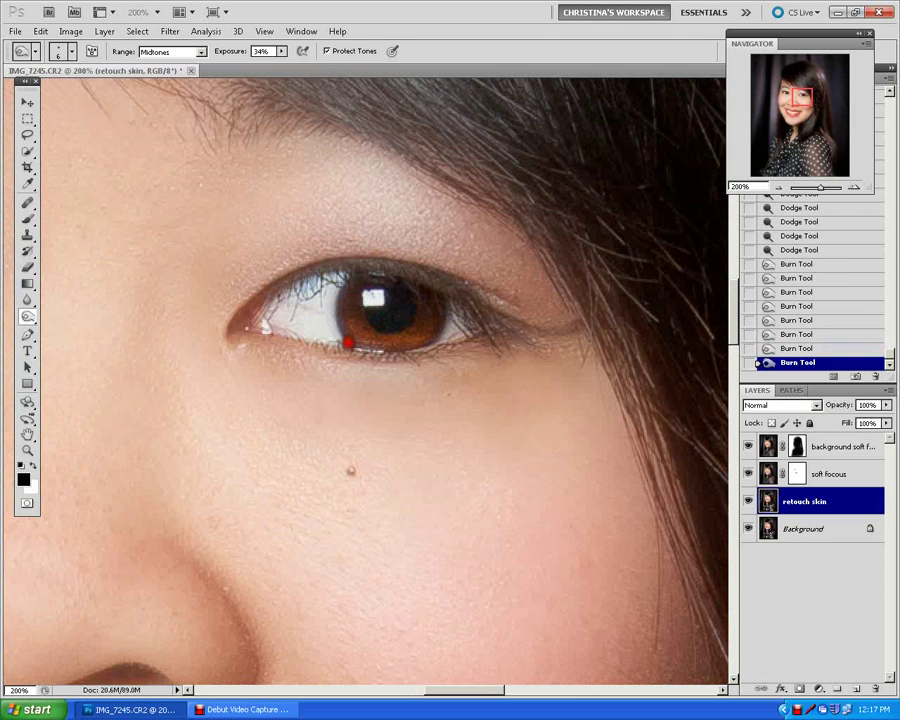
mouse_move(347, 285)
left_mouse_down()
mouse_move(329, 315)
mouse_move(348, 343)
left_mouse_up()
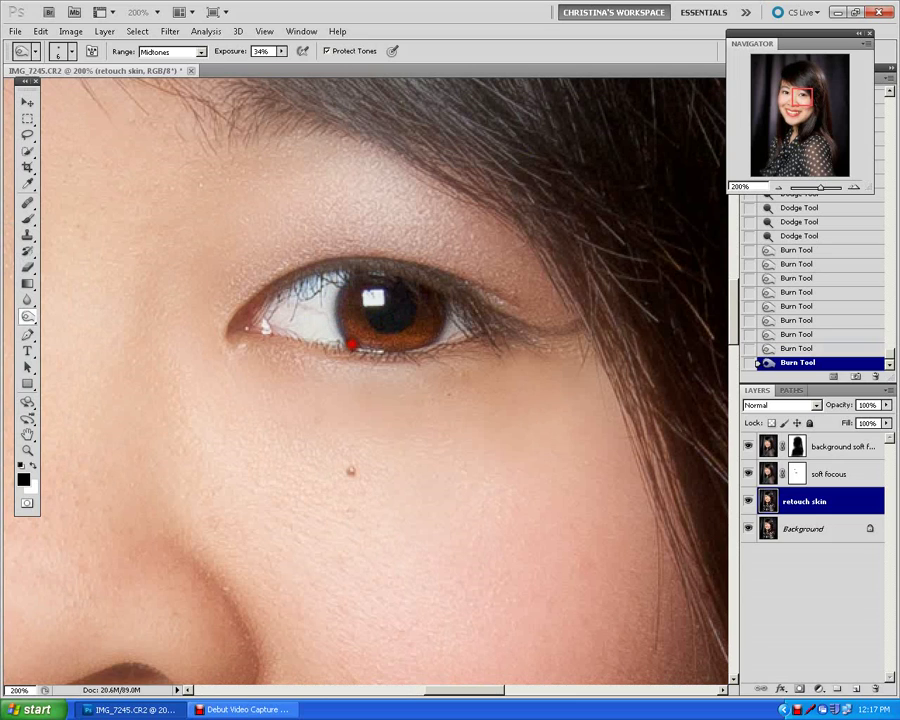
mouse_move(448, 309)
left_mouse_down()
mouse_move(434, 311)
mouse_move(434, 321)
mouse_move(448, 303)
mouse_move(432, 341)
mouse_move(371, 354)
left_mouse_up()
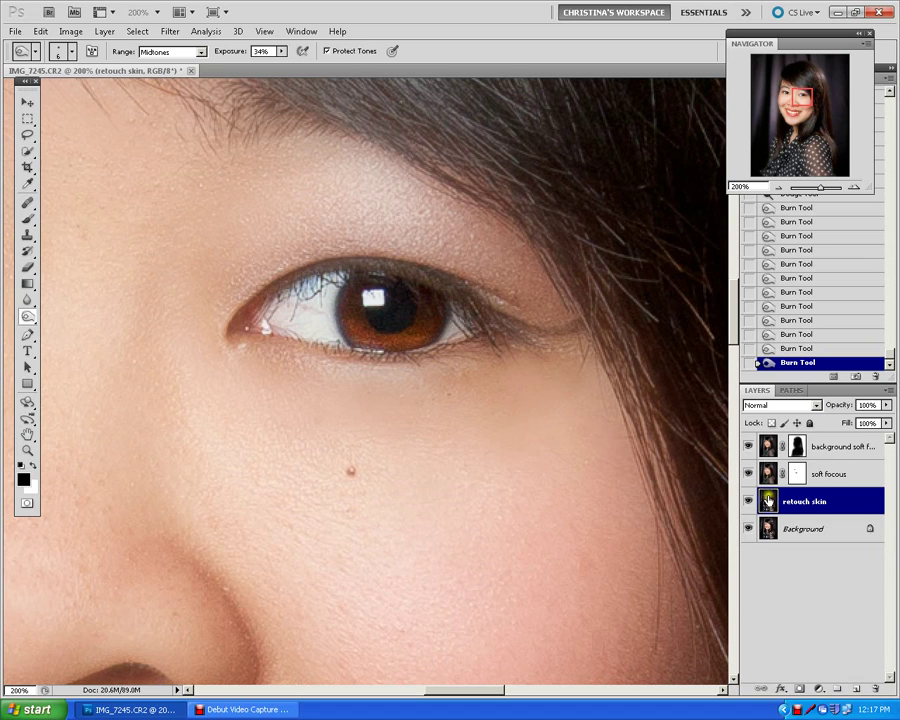
Clone out the light reflections along the lower edge of the right-hand eye's iris with the Clone Stamp at size 5.
left_click(27, 237)
left_click(322, 358, "alt")
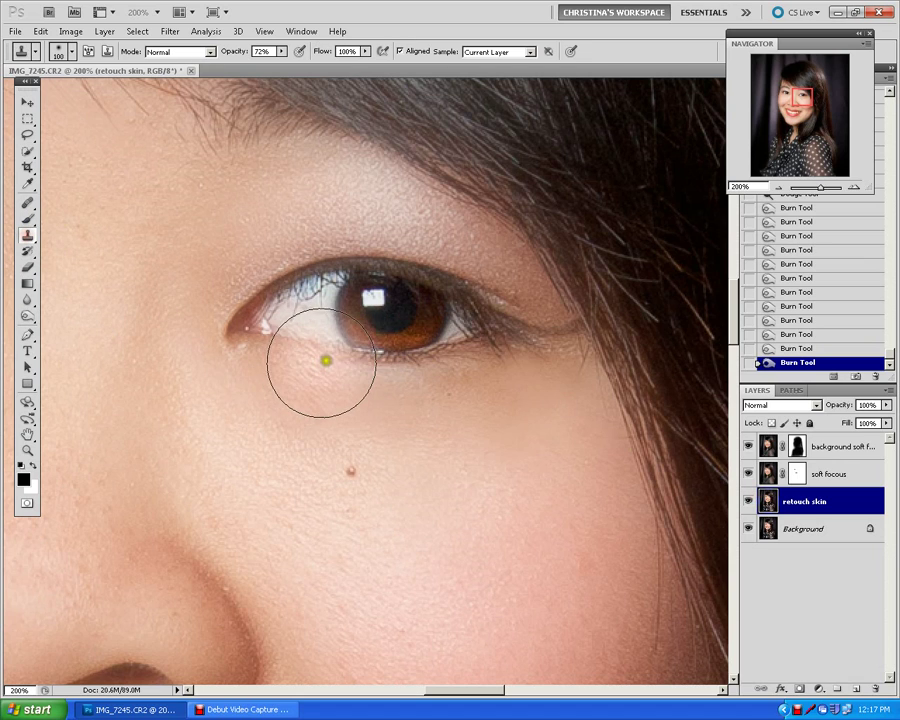
key("bracketleft")
key("bracketleft")
key("bracketleft")
key("bracketleft")
key("bracketleft")
key("bracketleft")
key("bracketleft")
key("bracketleft")
key("bracketleft")
key("bracketleft")
key("bracketleft")
key("bracketleft")
key("bracketleft")
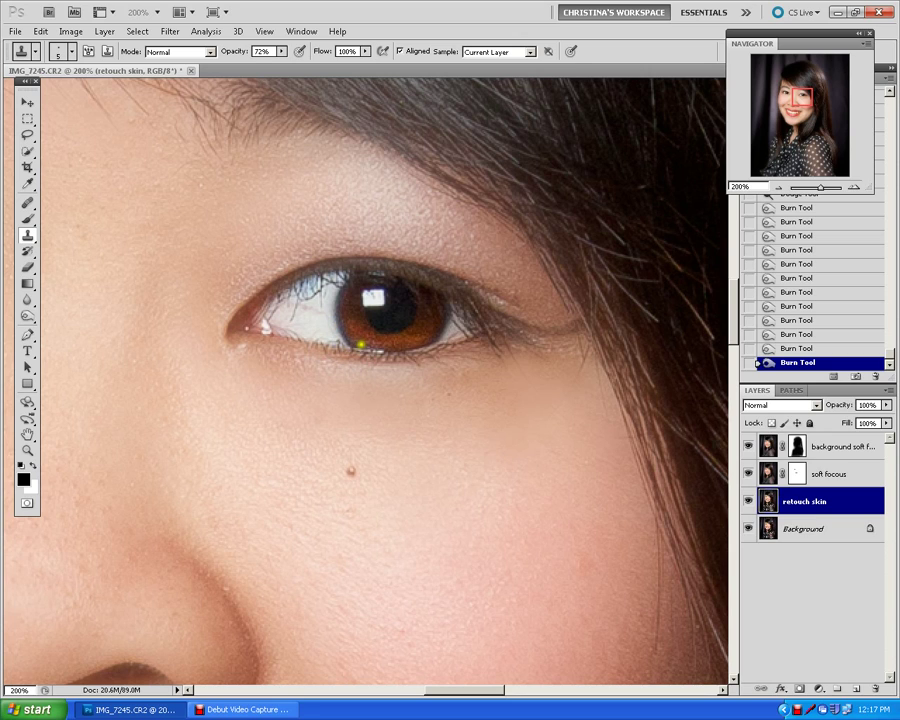
left_click(358, 345)
left_click(360, 347)
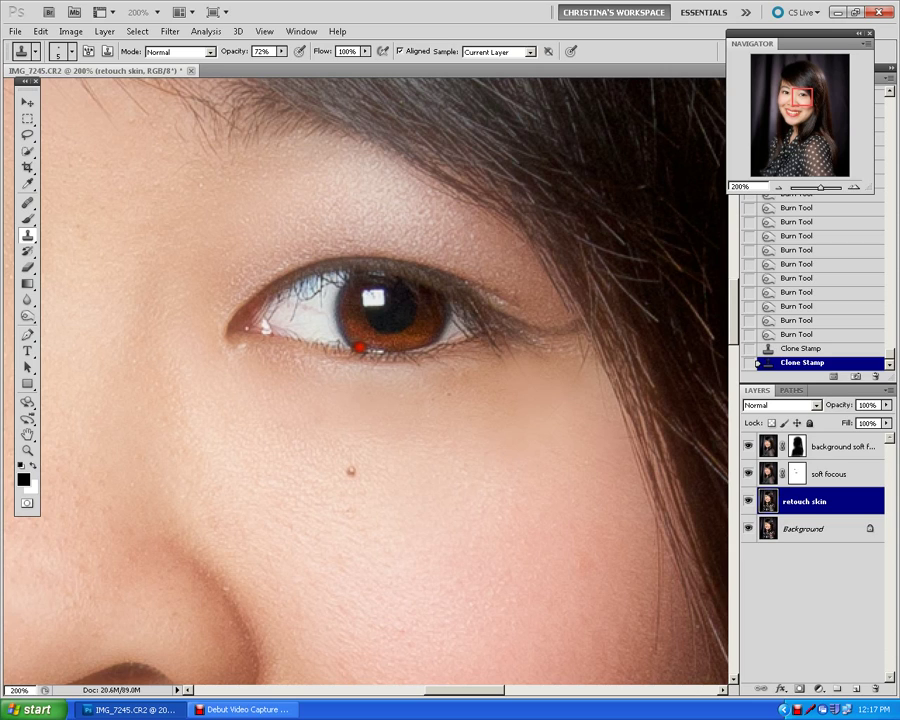
left_click(364, 348)
left_click(369, 348)
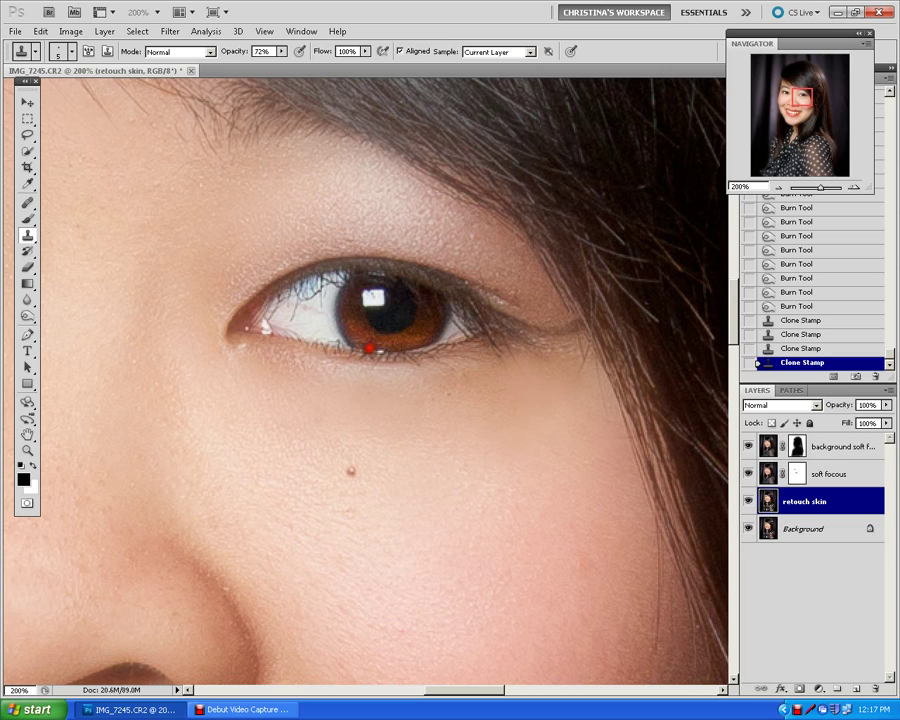
left_click(372, 346)
left_click(379, 345)
left_click(384, 347)
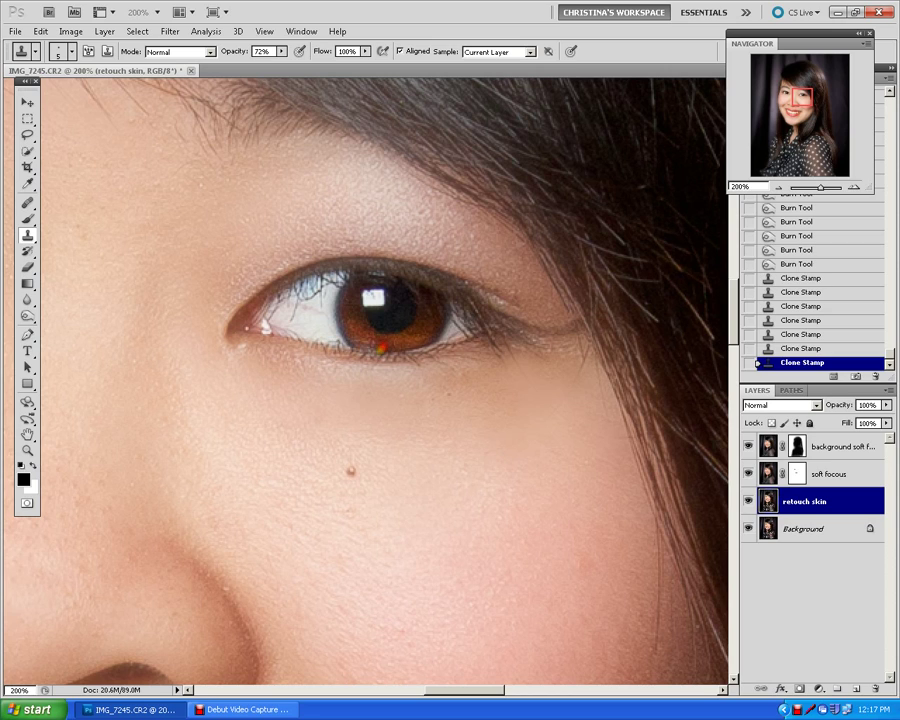
left_click(373, 345)
left_click(375, 345)
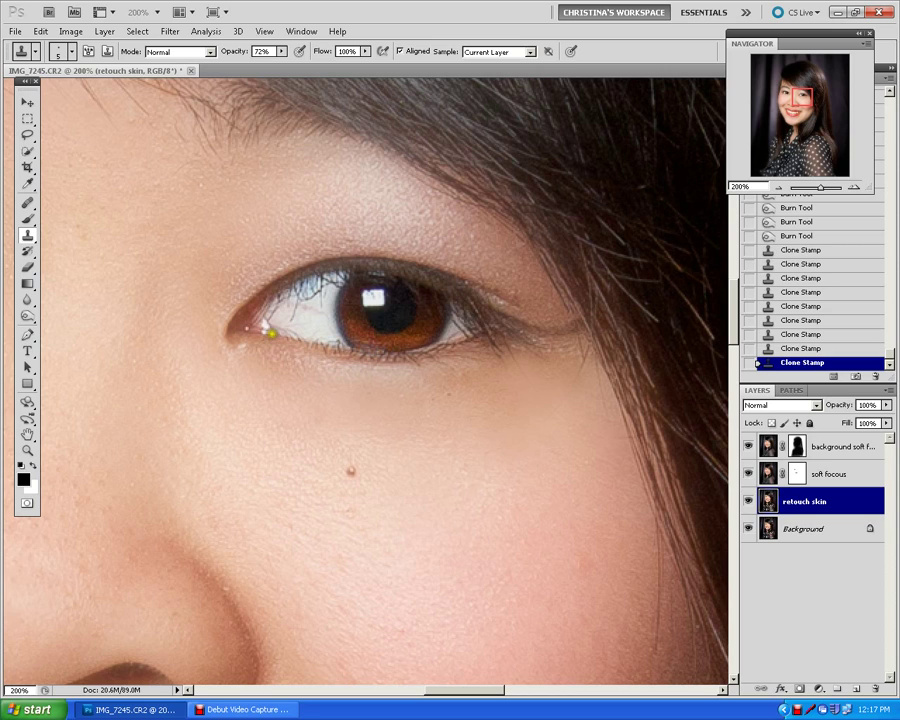
Remove the bright specks at the inner corner of the right-hand eye with Clone Stamp dabs.
left_click(243, 323)
left_click(243, 323)
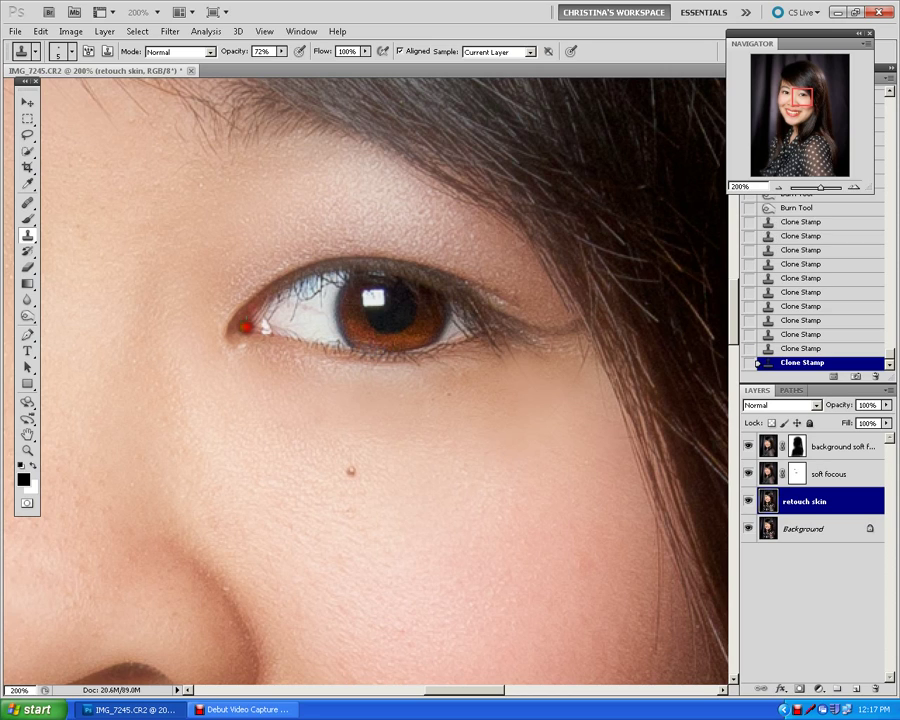
left_click(245, 324)
left_click(261, 329)
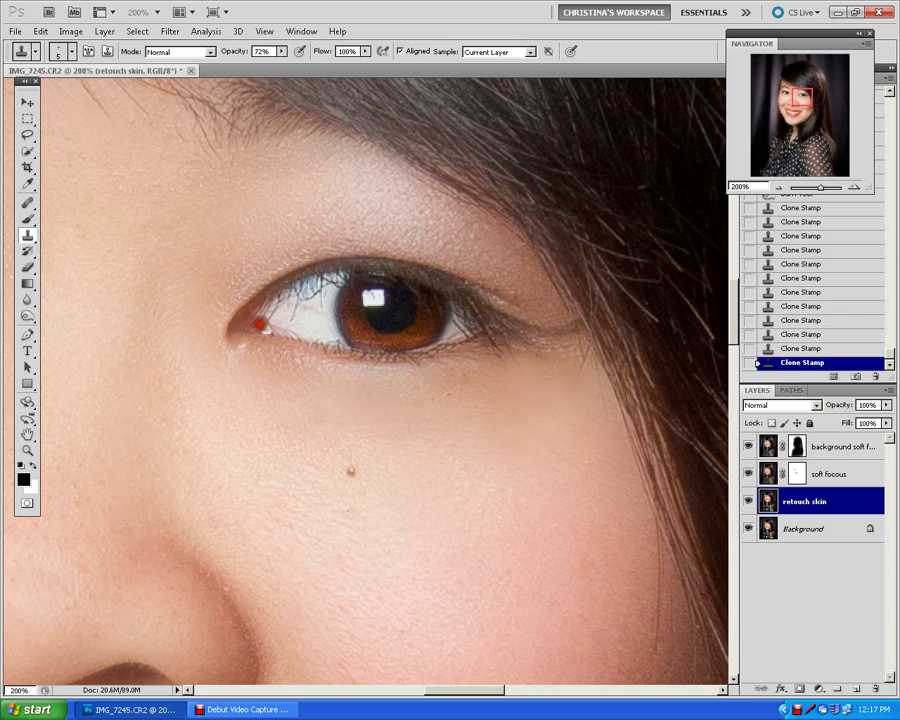
left_click_drag(261, 329, 267, 327)
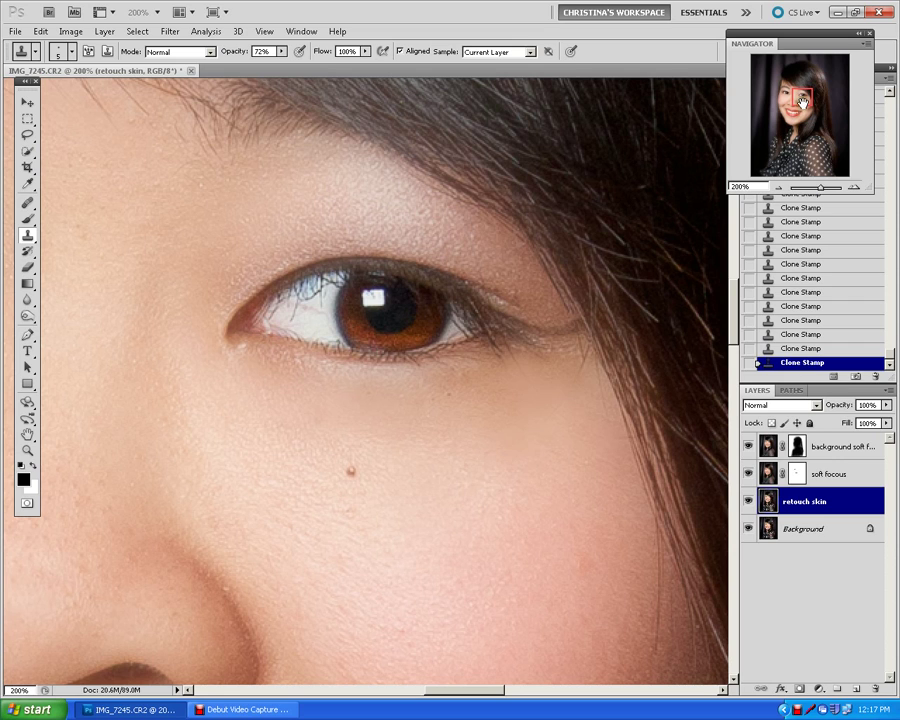
Clone out the light reflections below the iris of the eye on the image's left, and check the whole portrait.
left_click_drag(803, 100, 793, 103)
left_click_drag(531, 348, 522, 344)
left_click_drag(797, 99, 789, 101)
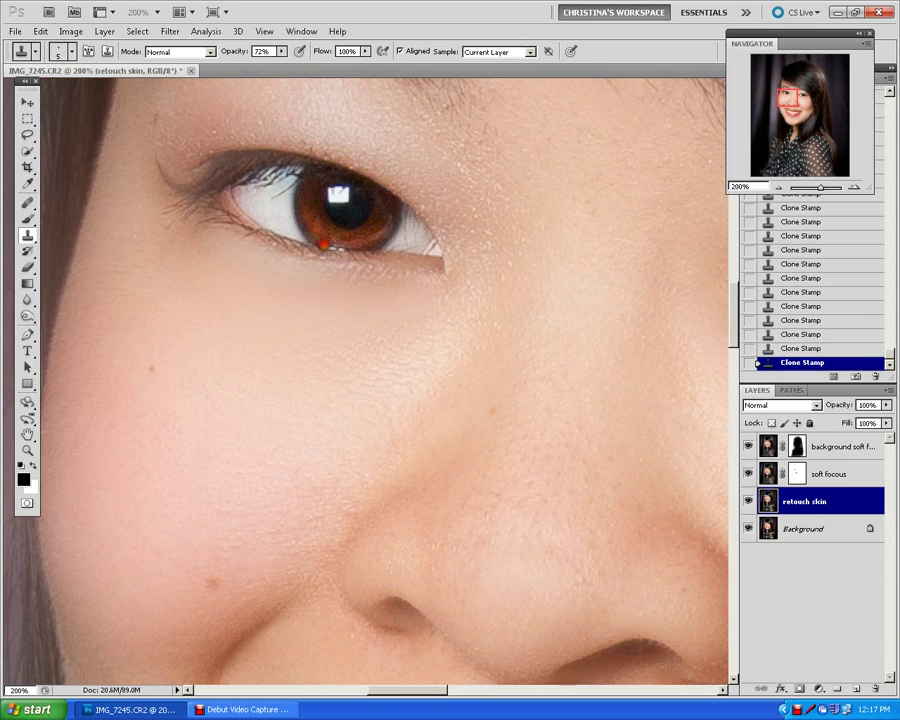
mouse_move(328, 246)
left_mouse_down()
mouse_move(336, 245)
mouse_move(315, 243)
mouse_move(342, 241)
mouse_move(326, 239)
mouse_move(330, 245)
left_mouse_up()
key("ctrl+minus")
key("ctrl+minus")
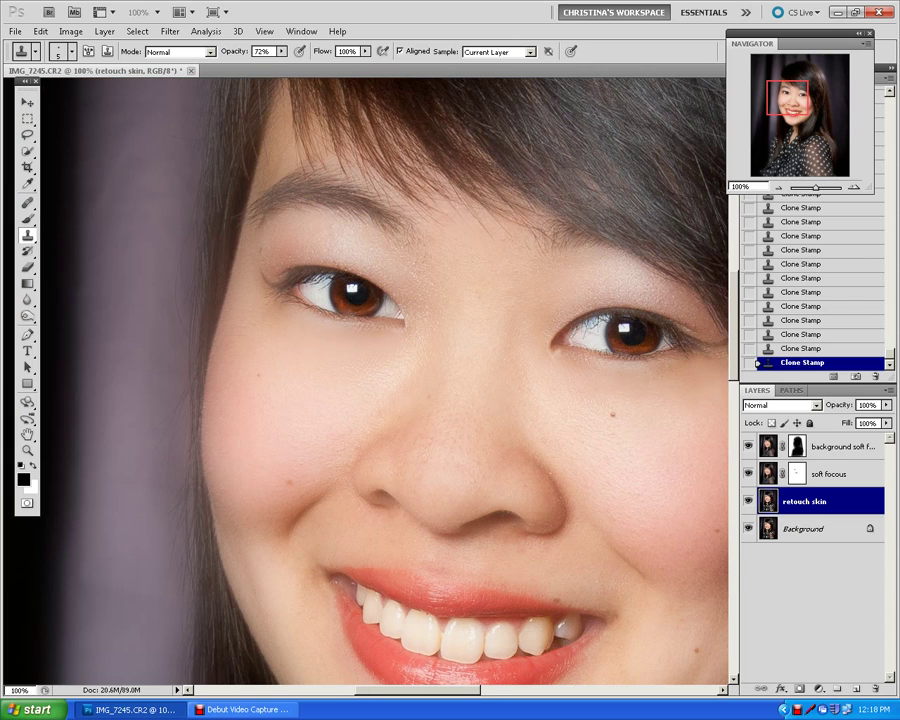
key("ctrl+minus")
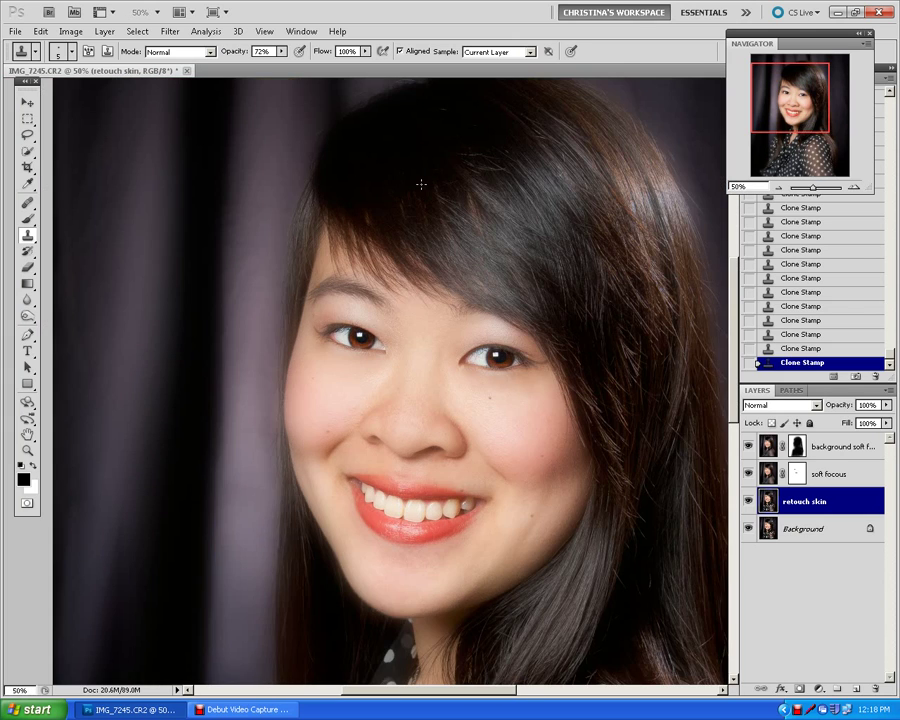
key("ctrl+minus")
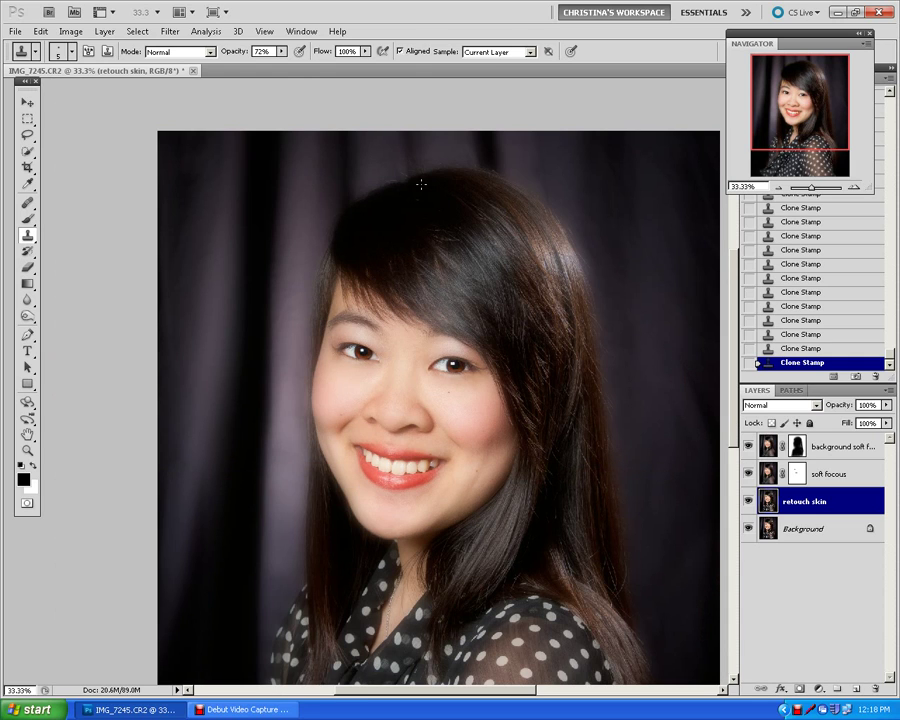
key("ctrl+minus")
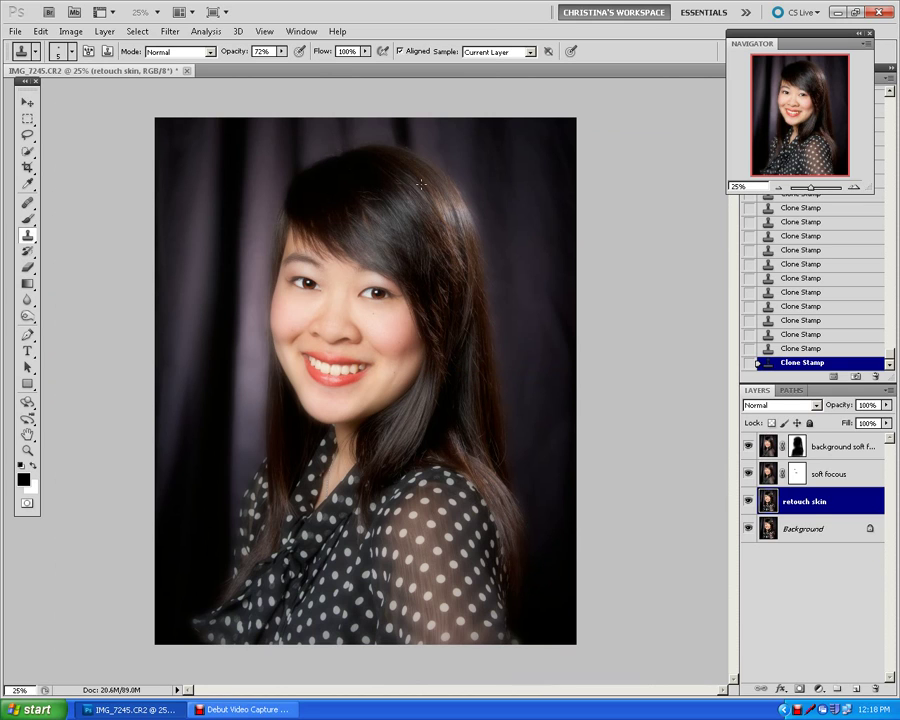
Select the iris of the eye on the image's left with a freehand Lasso outline on the retouch skin layer.
key("ctrl+plus")
key("ctrl+plus")
key("ctrl+plus")
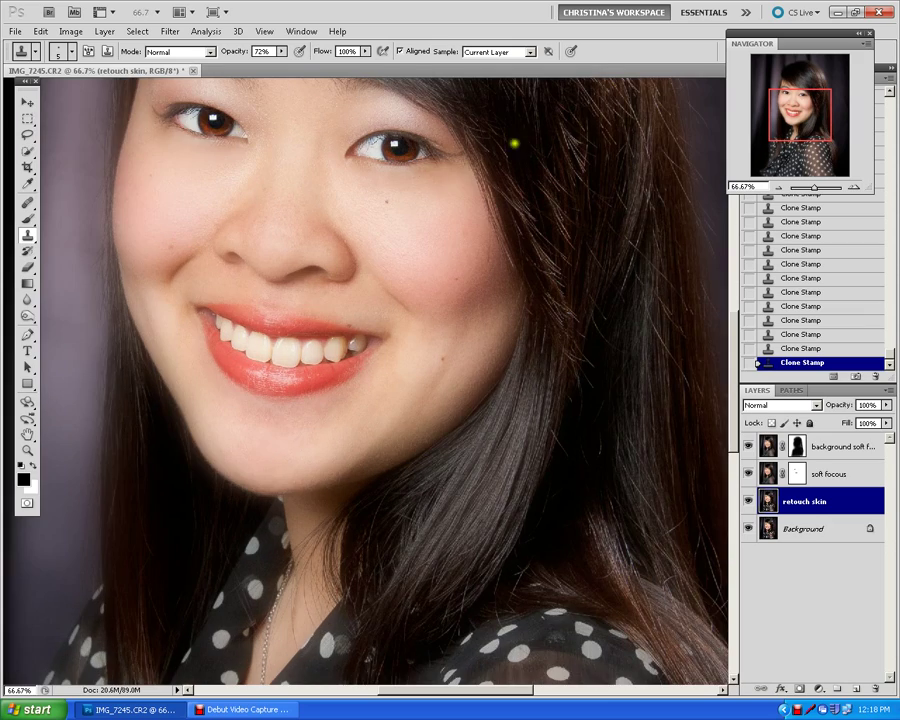
left_click_drag(792, 111, 786, 90)
key("ctrl+plus")
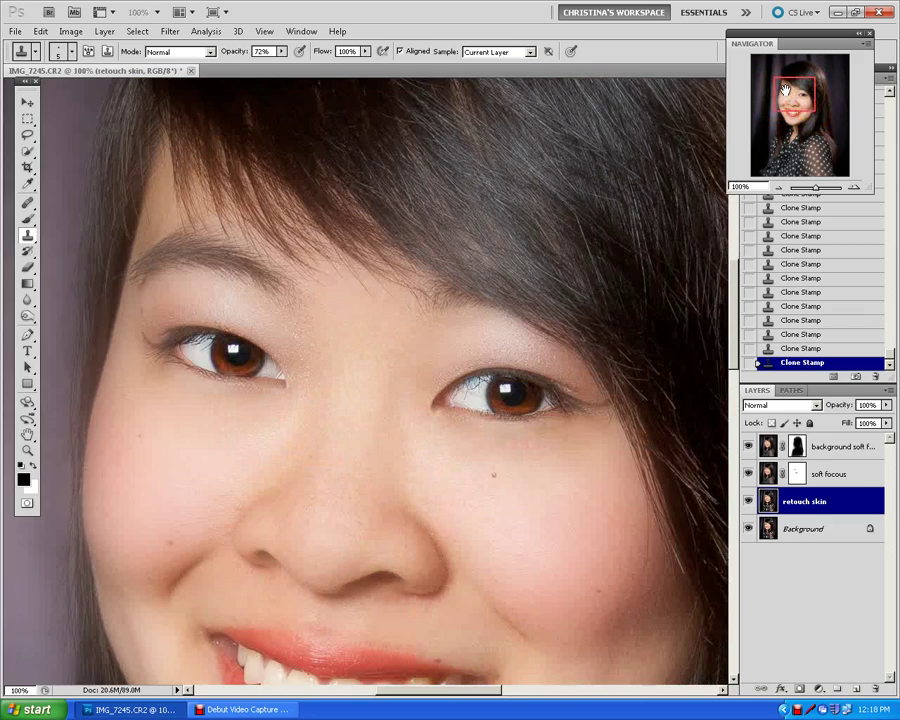
left_click(27, 137)
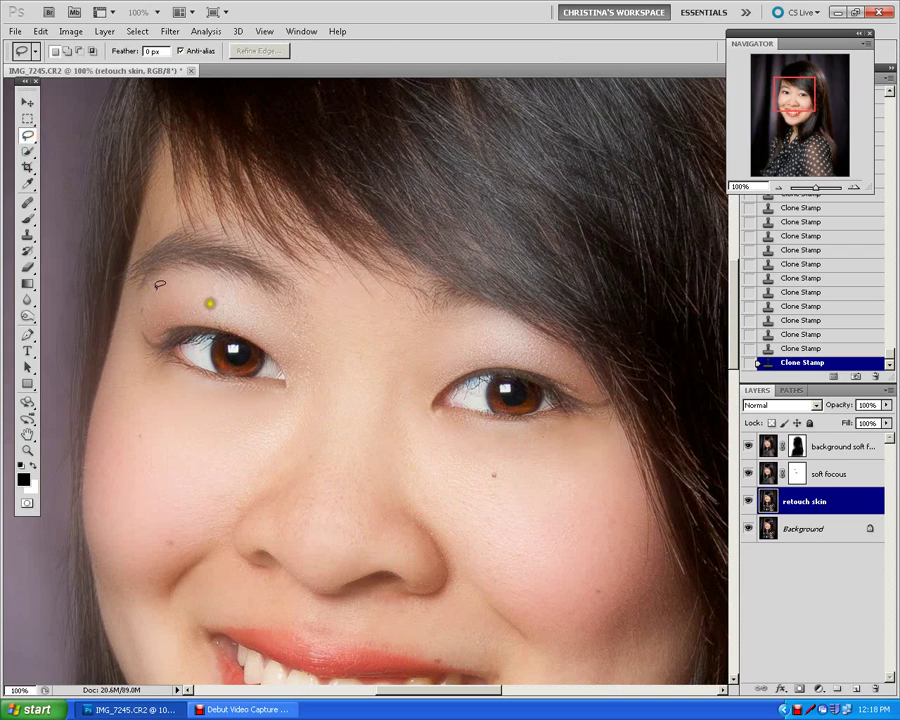
mouse_move(222, 337)
left_mouse_down()
mouse_move(216, 357)
mouse_move(240, 378)
mouse_move(274, 383)
mouse_move(285, 358)
mouse_move(248, 351)
mouse_move(224, 333)
left_mouse_up()
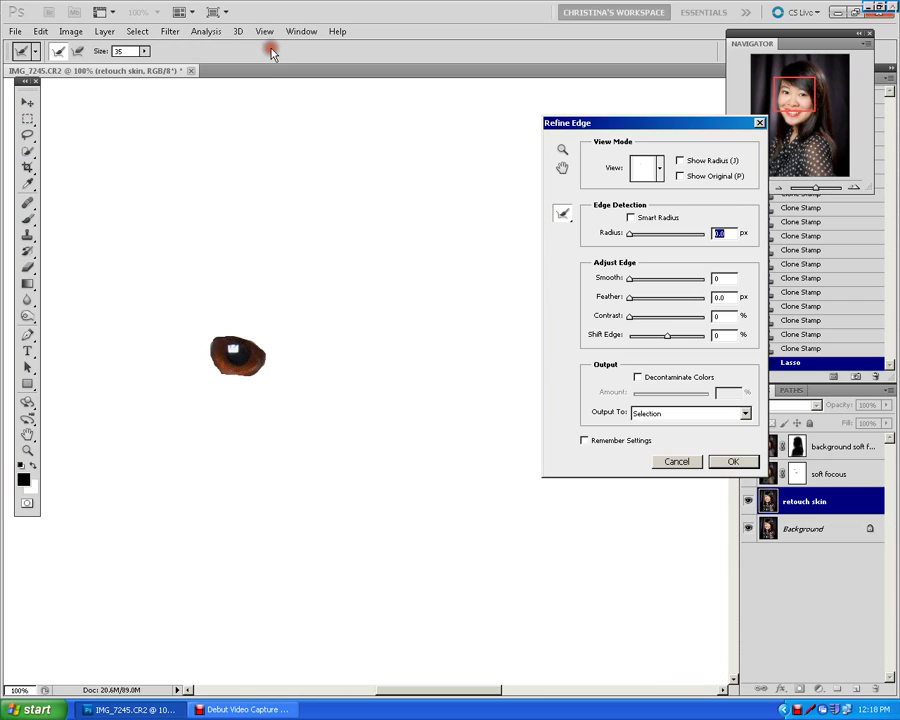
Refine the edge of the iris selection with a 1.4 px feather and a smooth value of 24.
left_click(270, 50)
left_click_drag(631, 297, 650, 286)
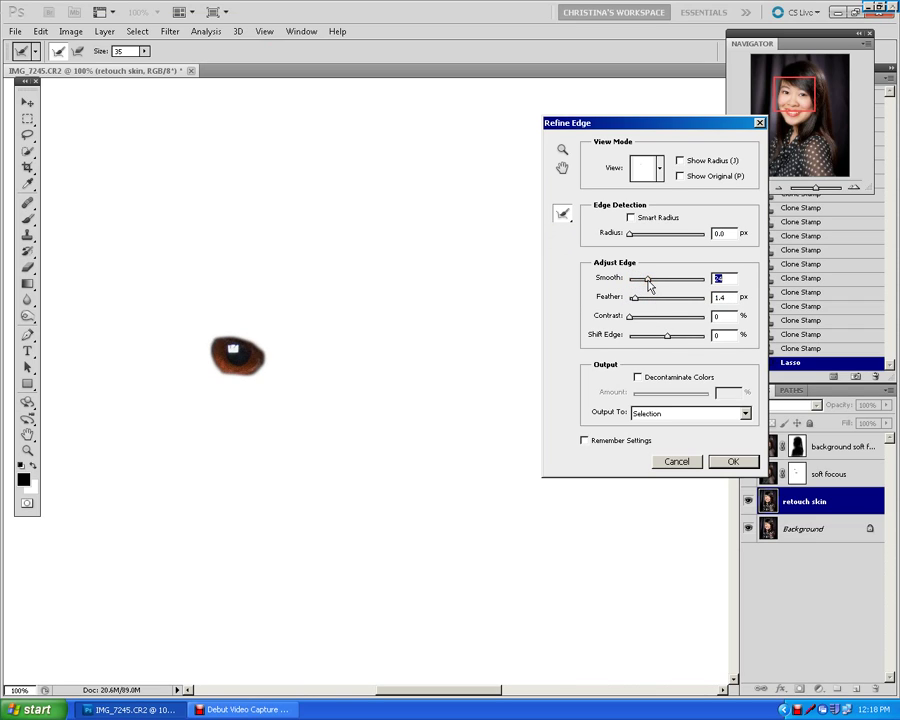
left_click(721, 463)
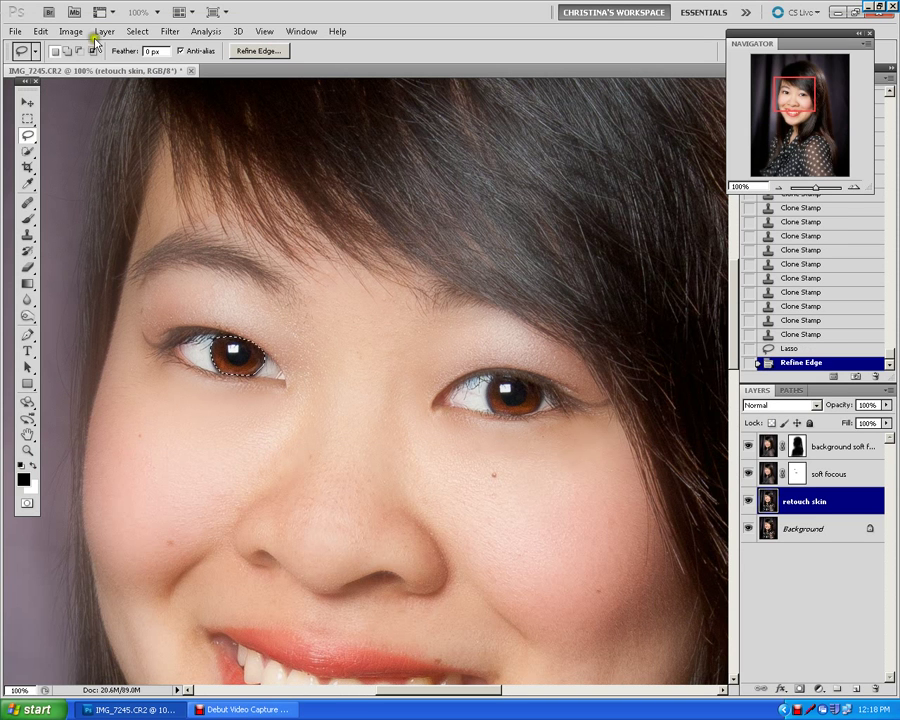
Adjust the selected iris with Hue/Saturation, setting Hue to +24 and Saturation to +1.
left_click(66, 31)
mouse_move(72, 64)
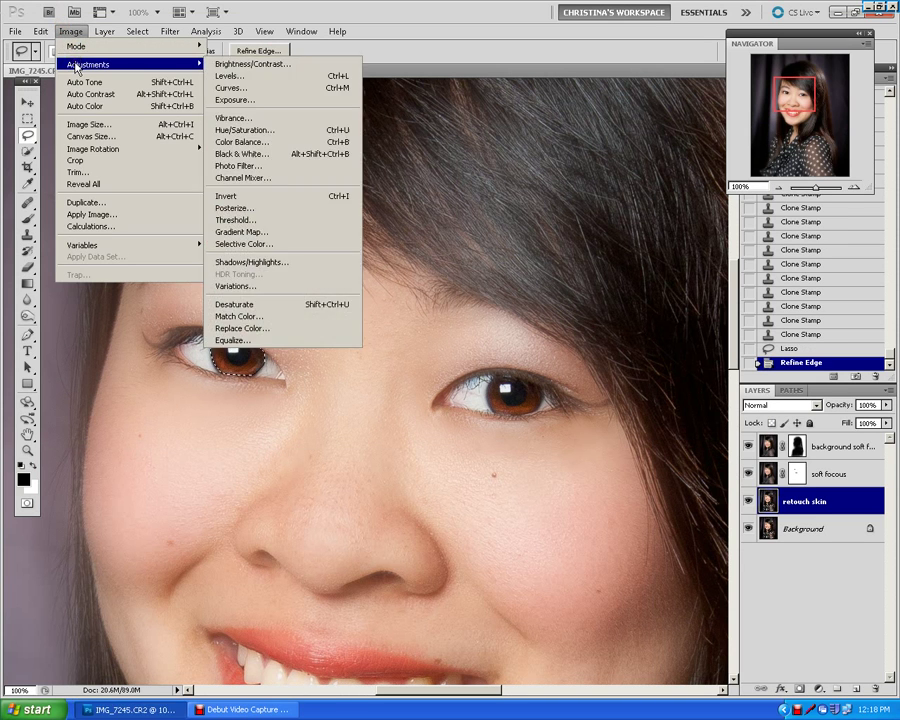
left_click(247, 131)
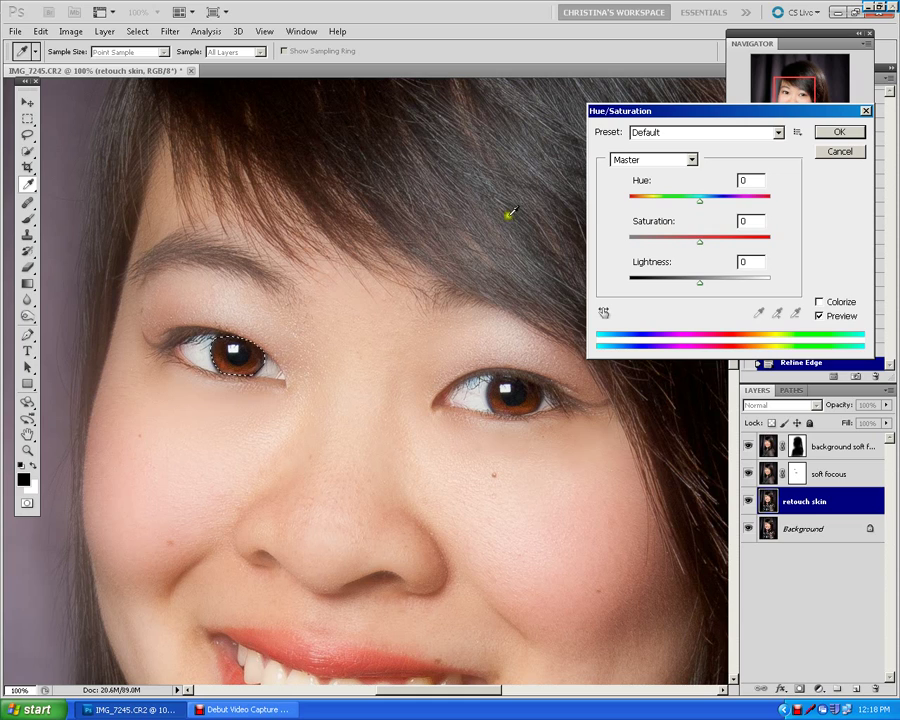
mouse_move(699, 243)
left_mouse_down()
mouse_move(717, 246)
mouse_move(702, 247)
left_mouse_up()
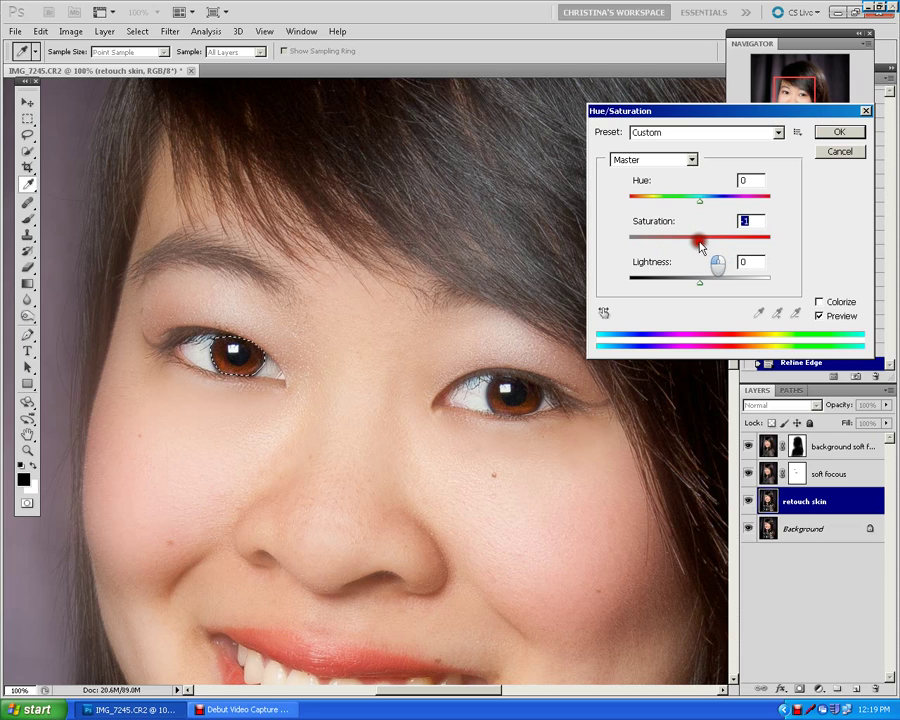
left_click_drag(701, 205, 717, 204)
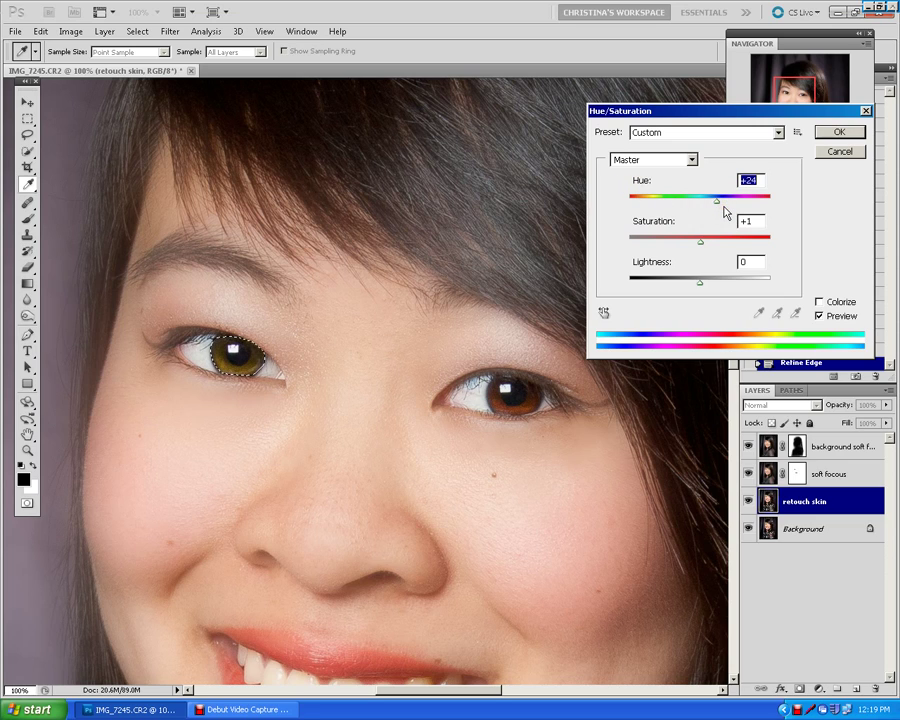
Try the Colorize option on the selected iris with different hues, and turn it off again.
left_click(819, 302)
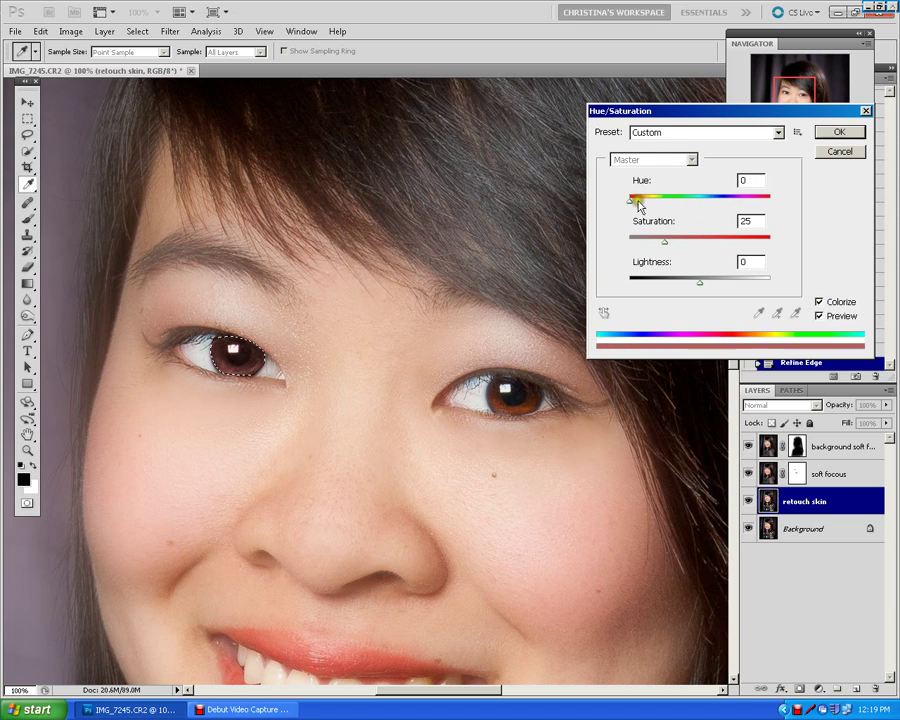
left_click_drag(630, 200, 668, 207)
left_click_drag(656, 206, 634, 196)
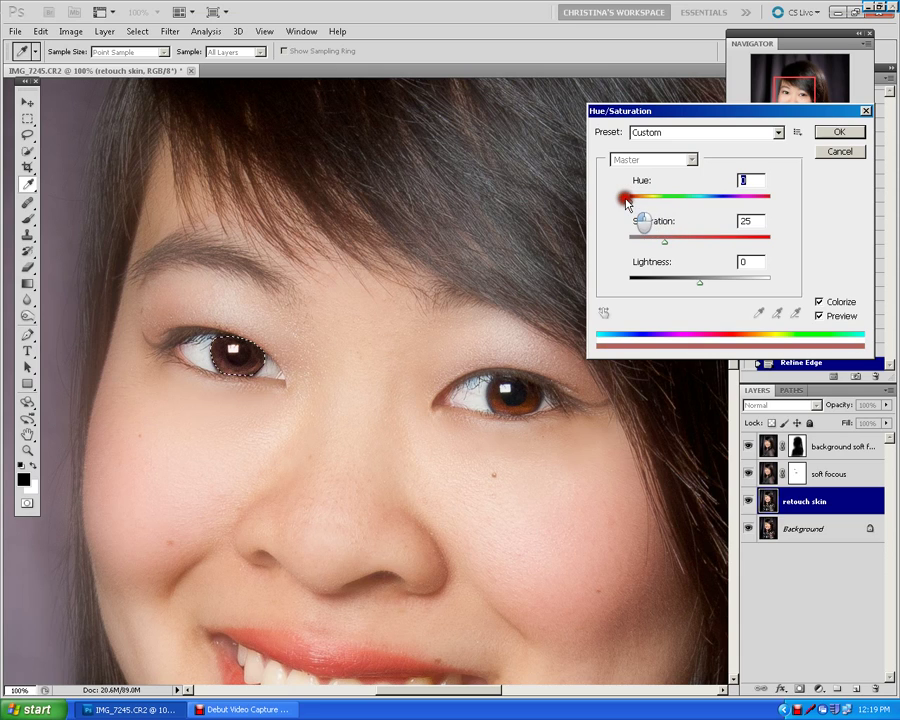
left_click(819, 301)
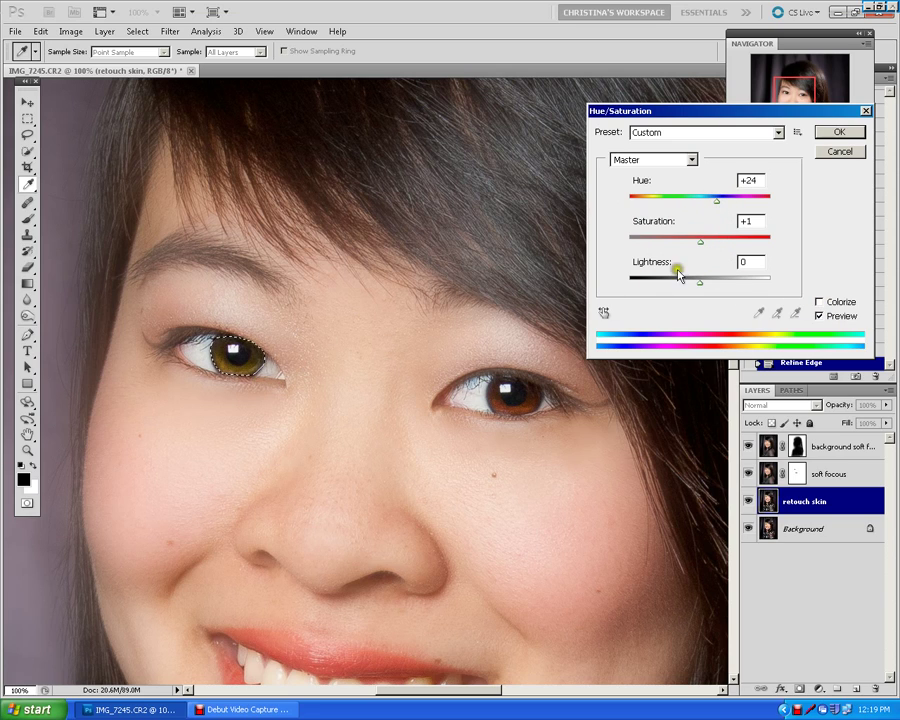
Set the iris's saturation to -14, apply the Hue/Saturation adjustment and deselect the iris.
mouse_move(699, 241)
left_mouse_down()
mouse_move(707, 243)
mouse_move(675, 246)
mouse_move(688, 245)
left_mouse_up()
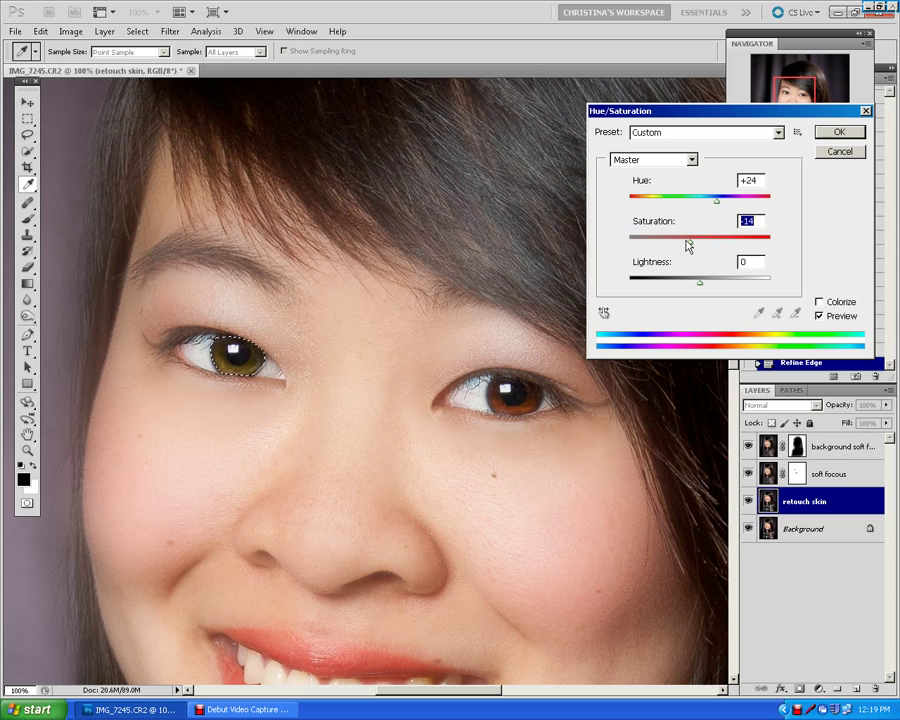
left_click(843, 132)
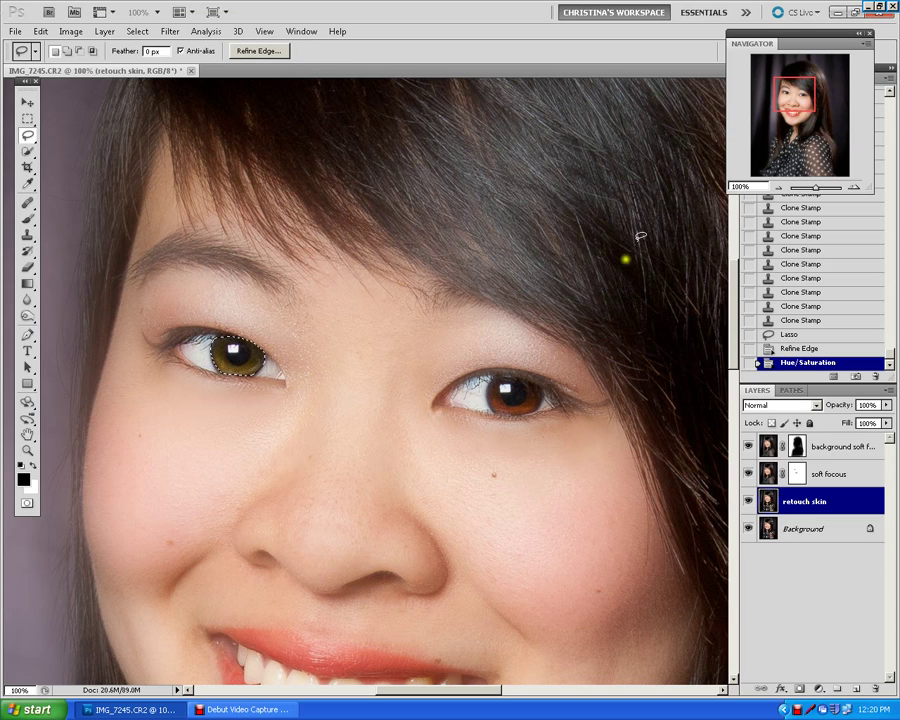
left_click(135, 31)
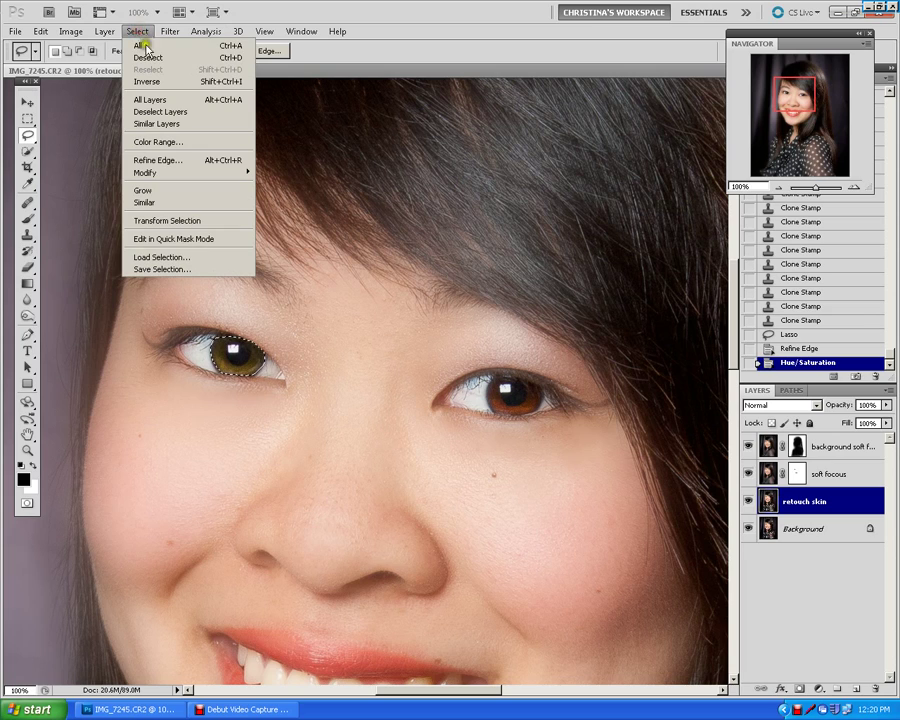
left_click(140, 56)
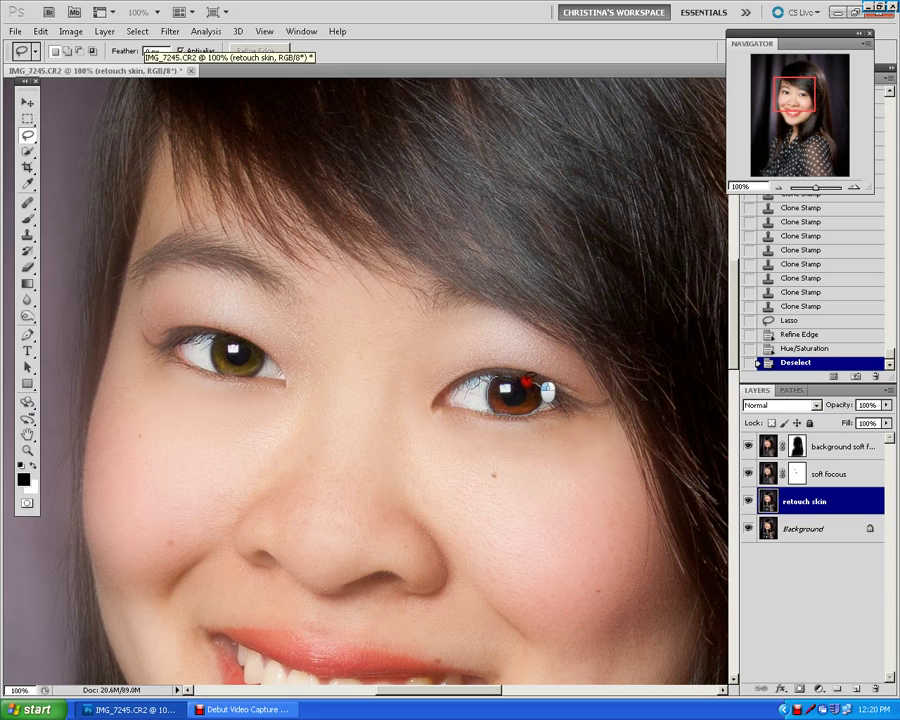
Lasso the iris of the right-hand eye and refine the selection edge with smooth 9 and a 1.7 px feather.
left_click_drag(500, 376, 496, 378)
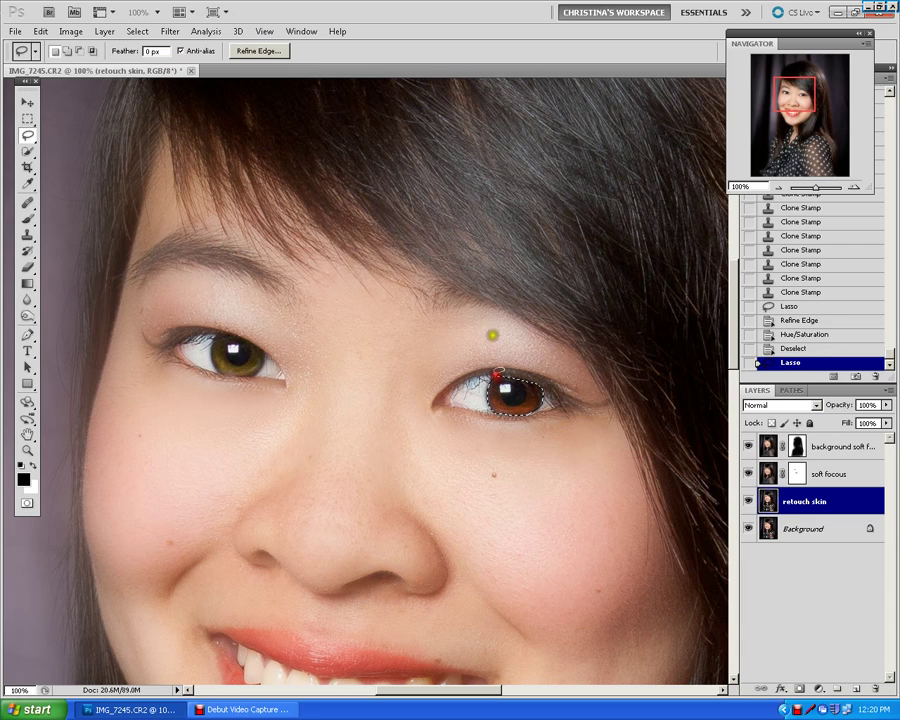
left_click(273, 51)
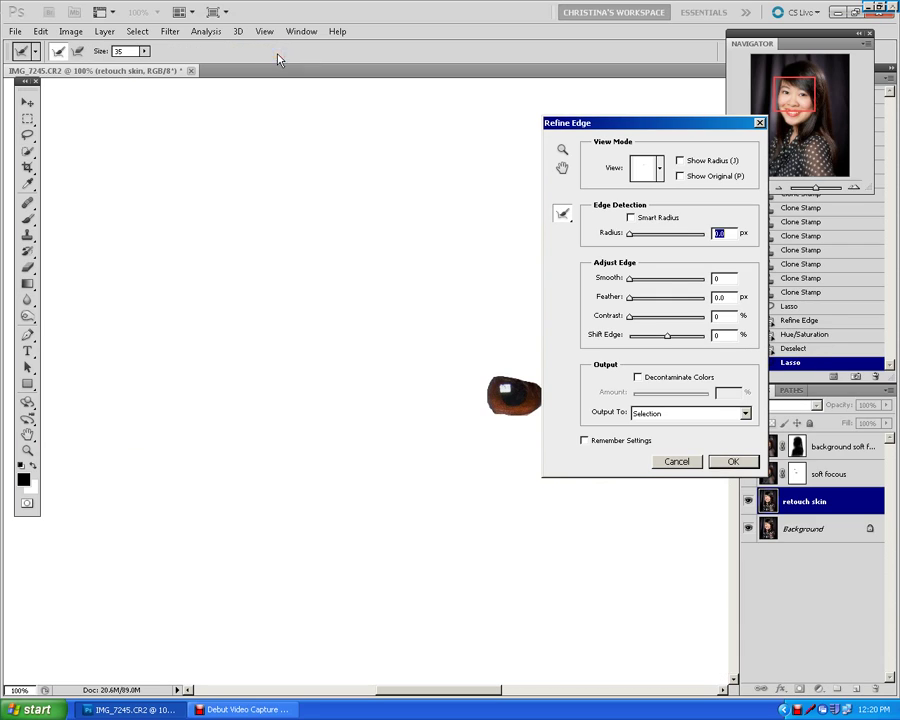
left_click(634, 278)
left_click(632, 299)
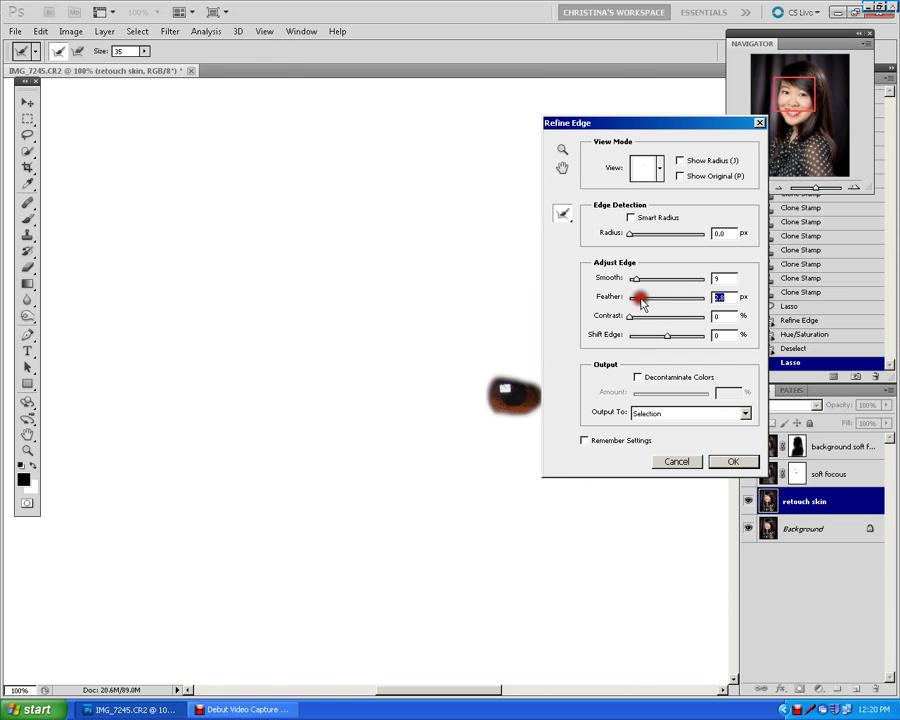
mouse_move(643, 305)
left_mouse_down()
mouse_move(652, 313)
mouse_move(638, 306)
left_mouse_up()
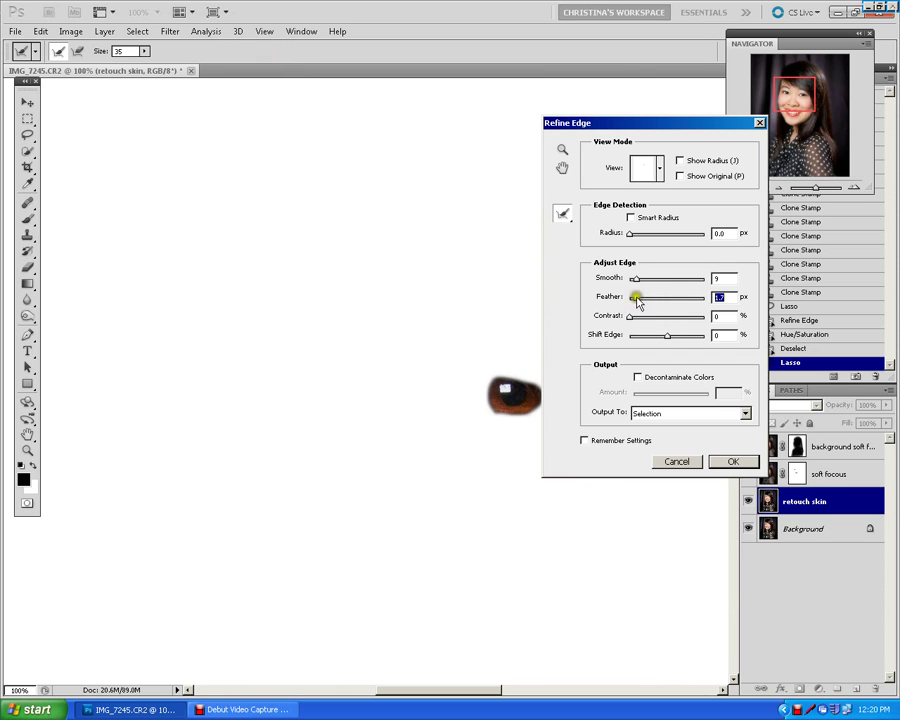
left_click(733, 461)
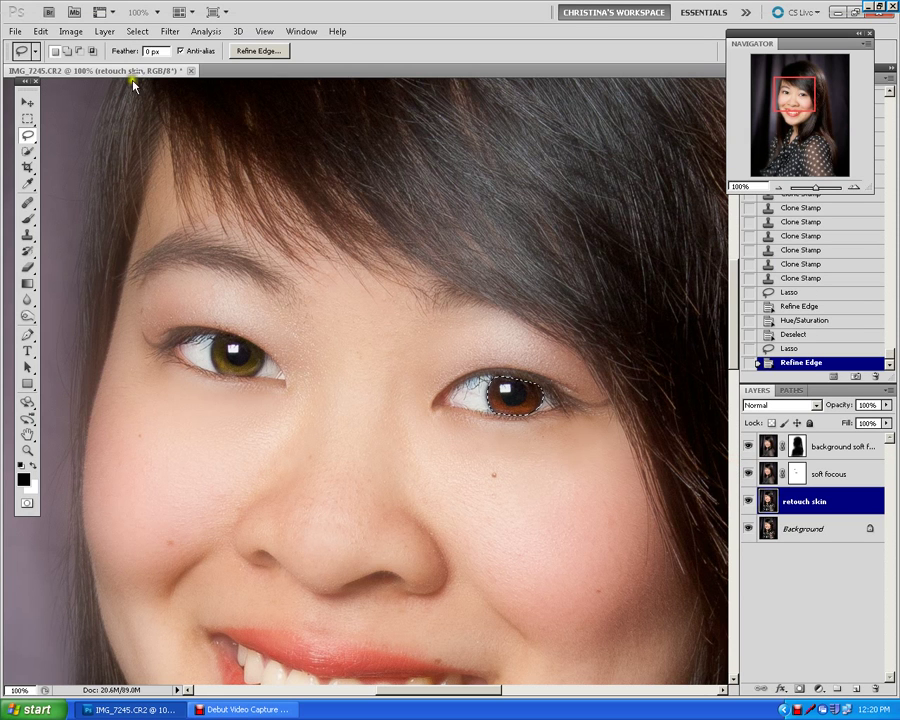
Apply Hue/Saturation to the right-hand eye's iris with Hue 24 and Saturation -14, and deselect it.
left_click(66, 33)
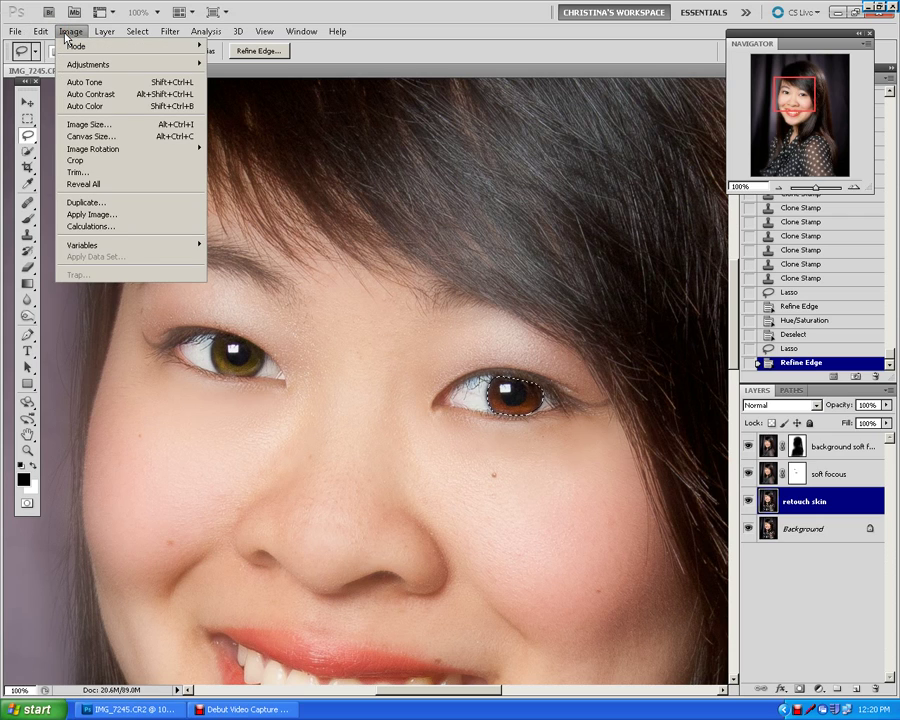
mouse_move(70, 63)
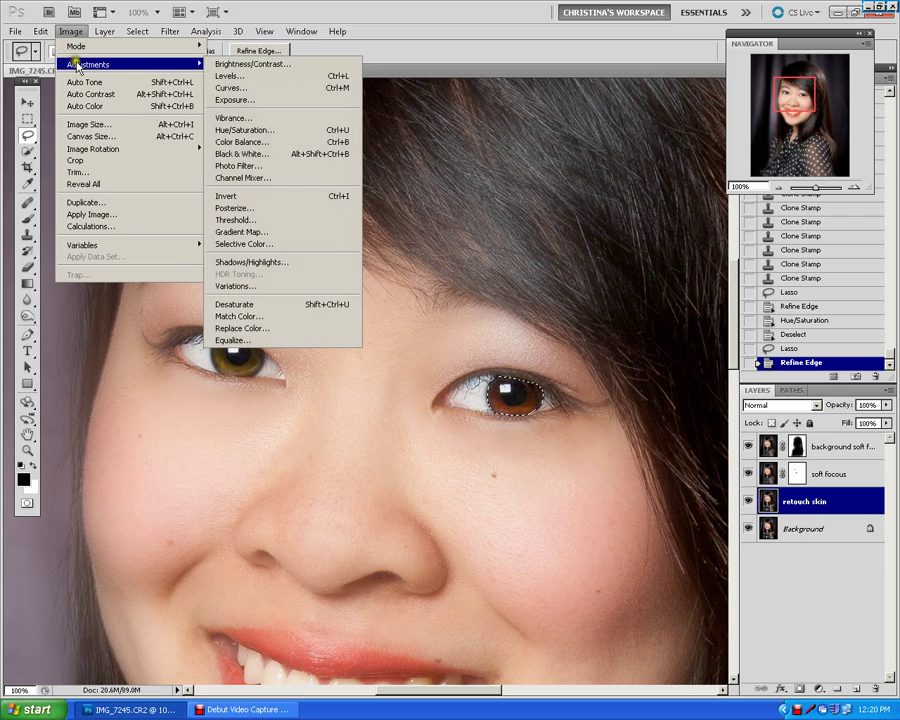
left_click(240, 129)
left_click(745, 181)
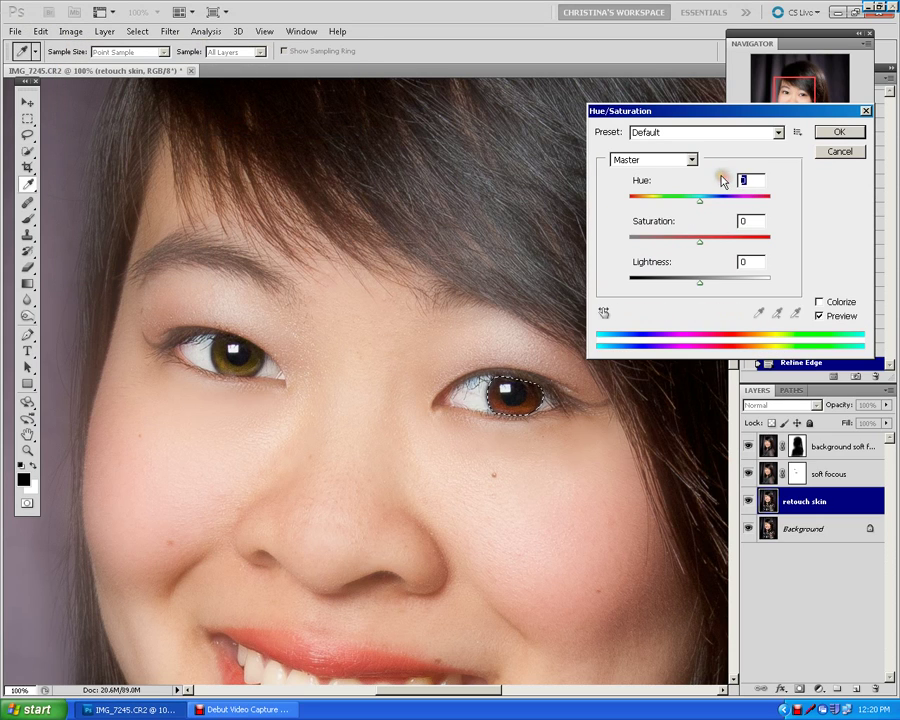
type("24")
key("Tab")
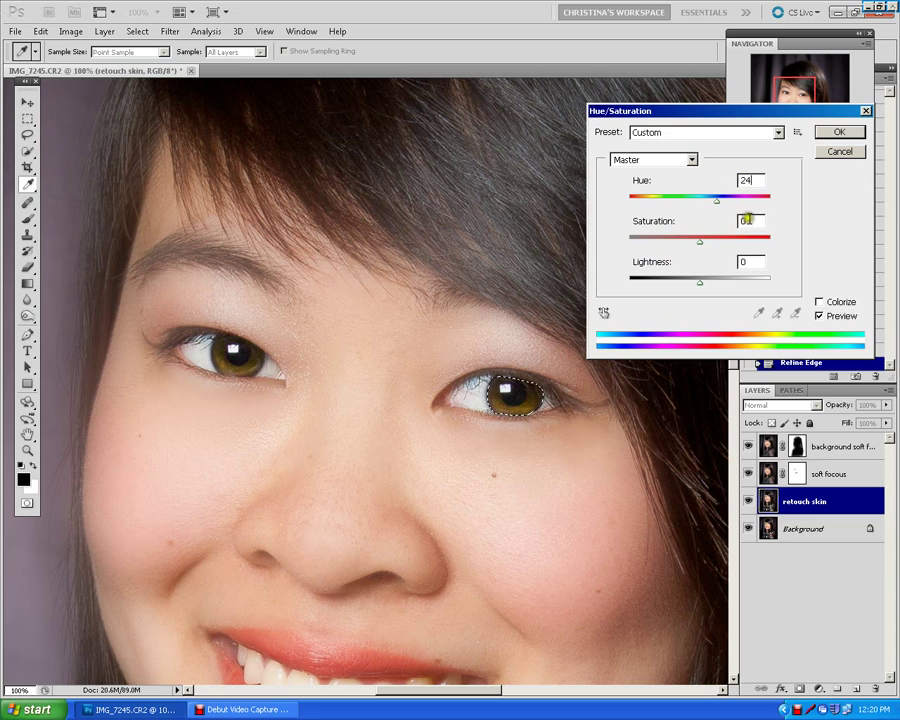
type("-")
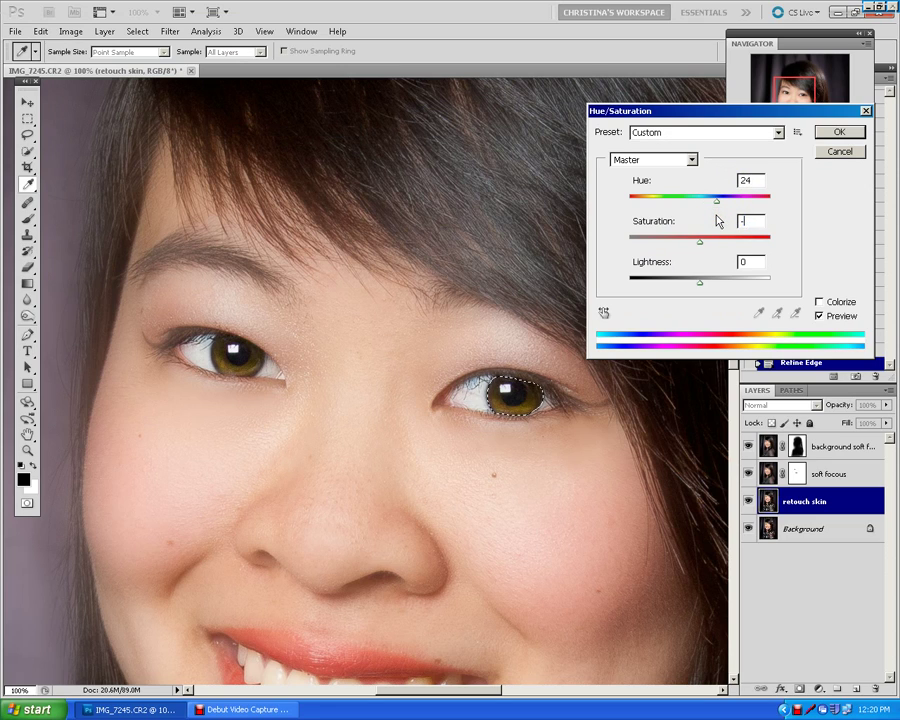
type("14")
left_click(827, 134)
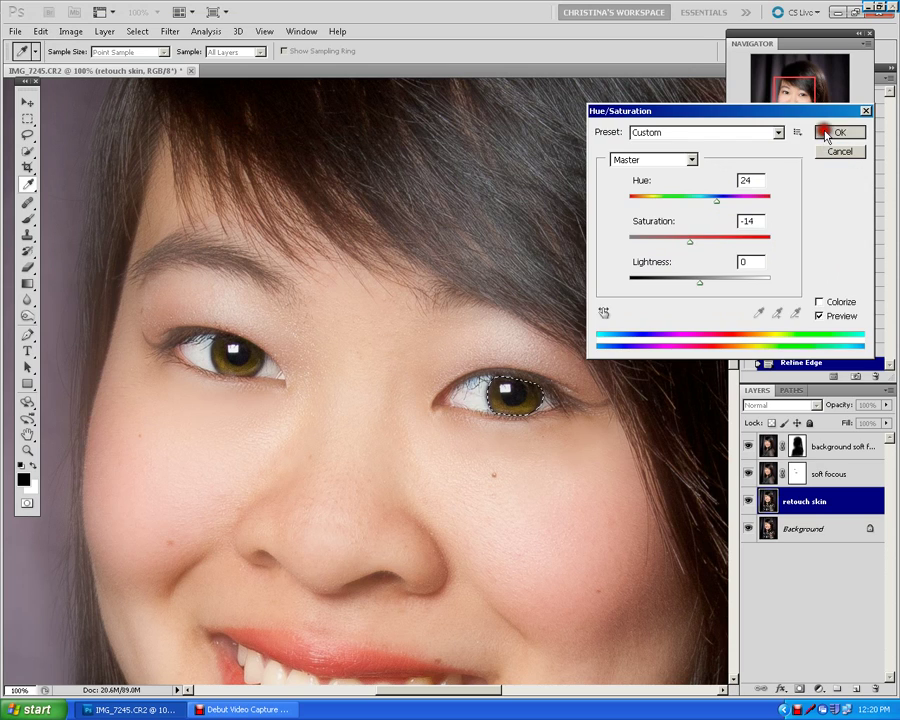
left_click(138, 31)
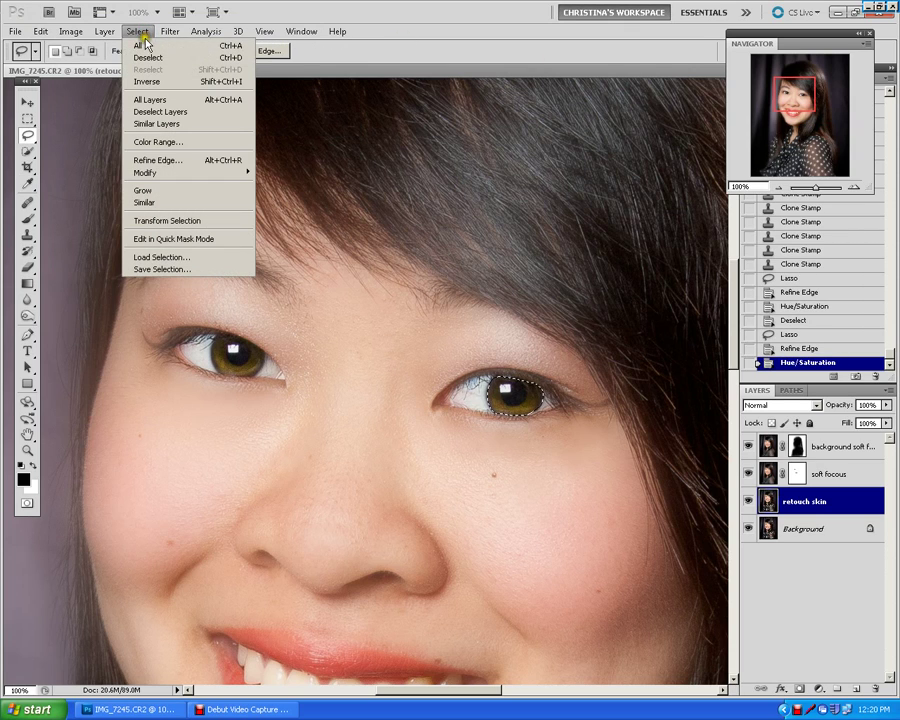
left_click(148, 57)
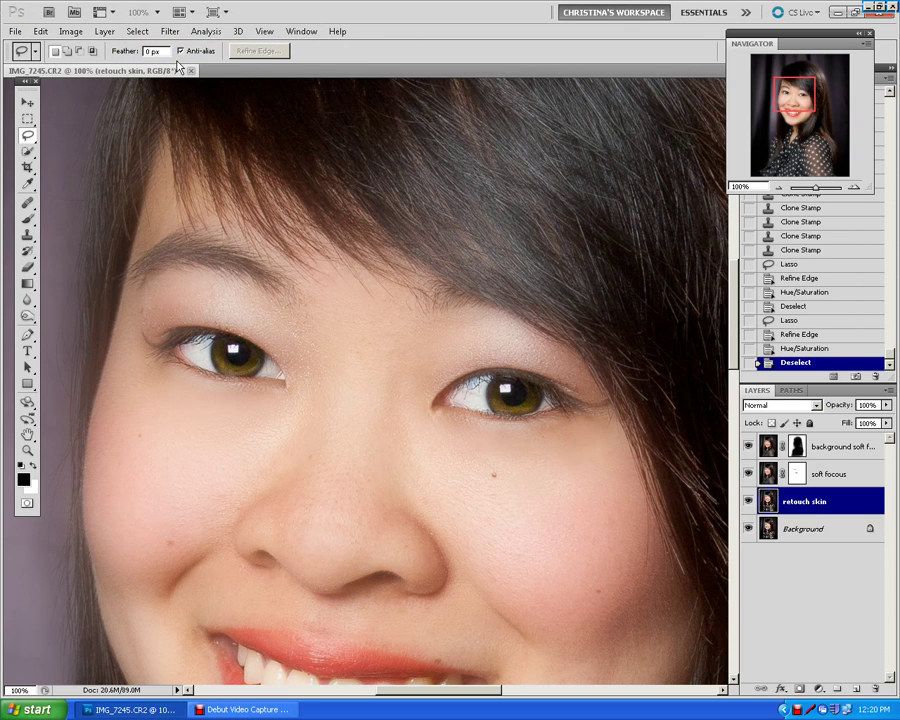
Brighten the teeth on the retouch skin layer using the Dodge tool with an 80 px brush, Midtones range and 30% exposure.
key("ctrl+minus")
key("ctrl+minus")
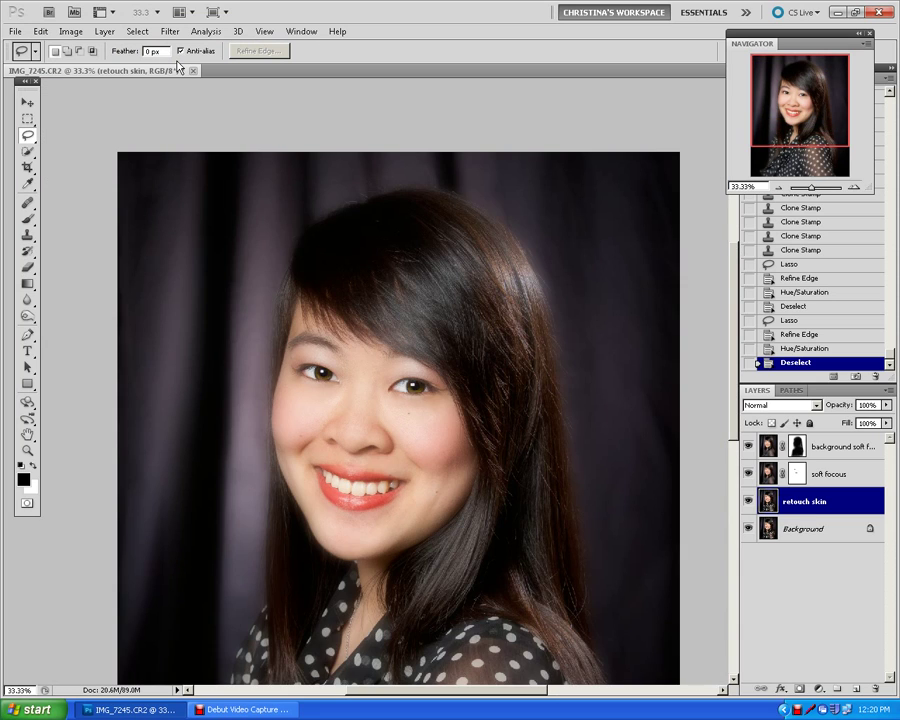
key("ctrl+minus")
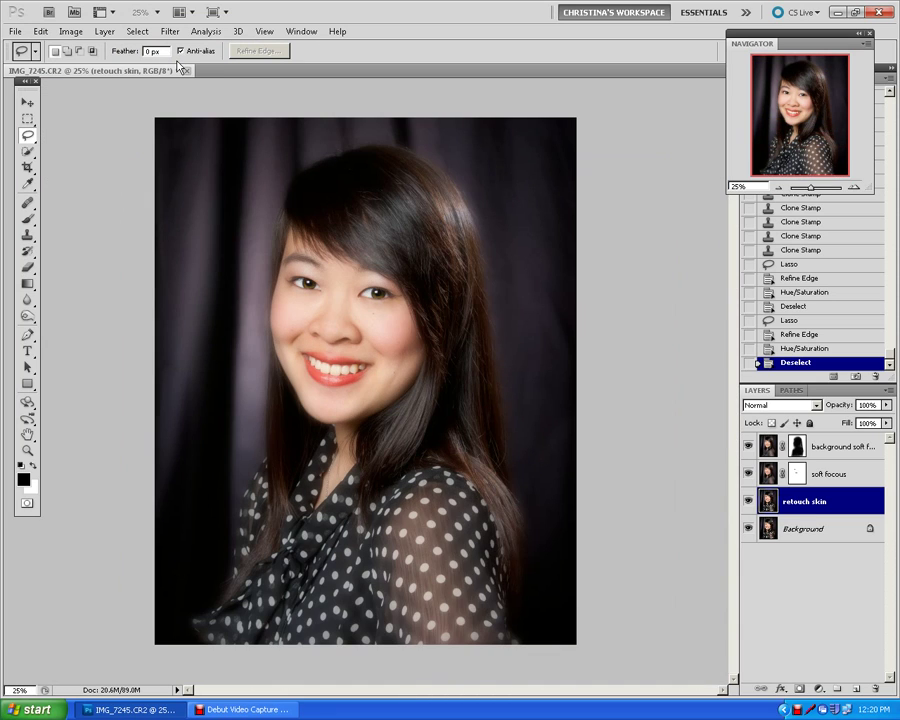
key("ctrl+plus")
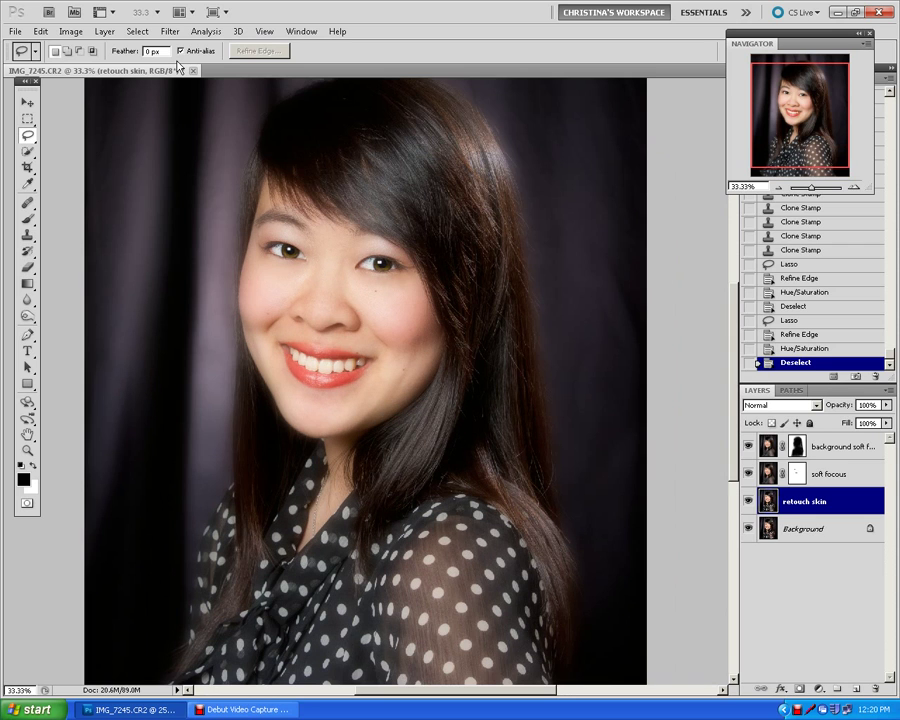
key("ctrl+plus")
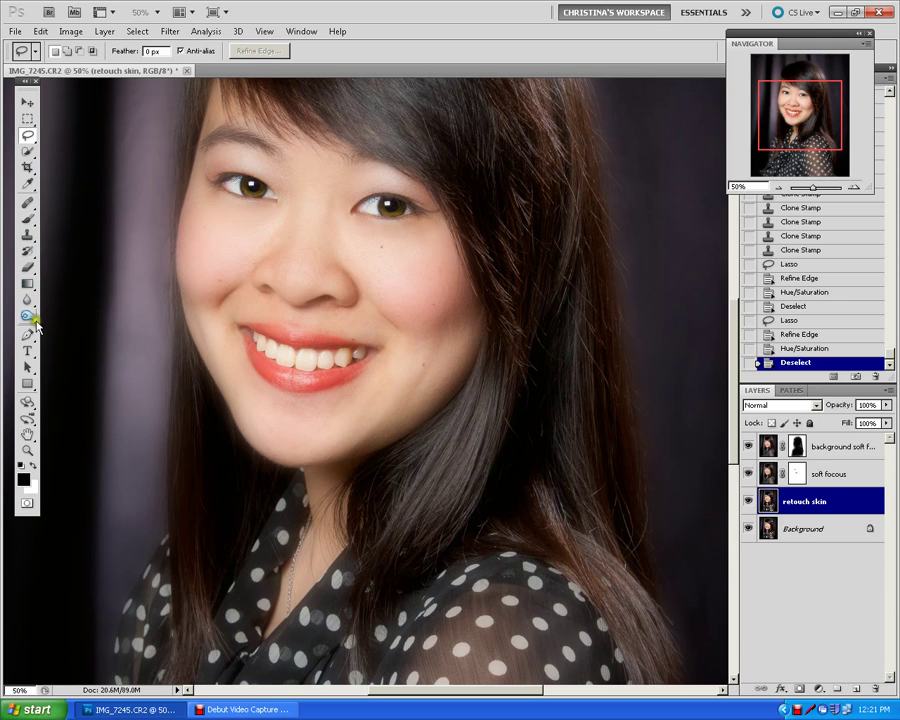
left_click_drag(35, 322, 77, 318)
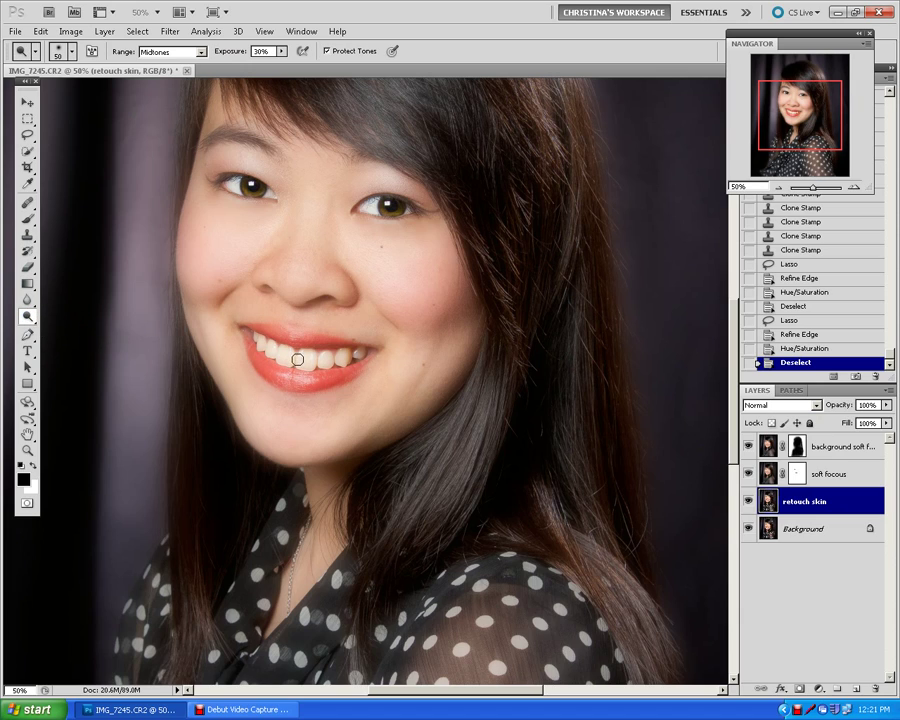
mouse_move(297, 358)
left_mouse_down()
mouse_move(257, 341)
mouse_move(281, 354)
mouse_move(362, 352)
mouse_move(266, 348)
mouse_move(301, 356)
left_mouse_up()
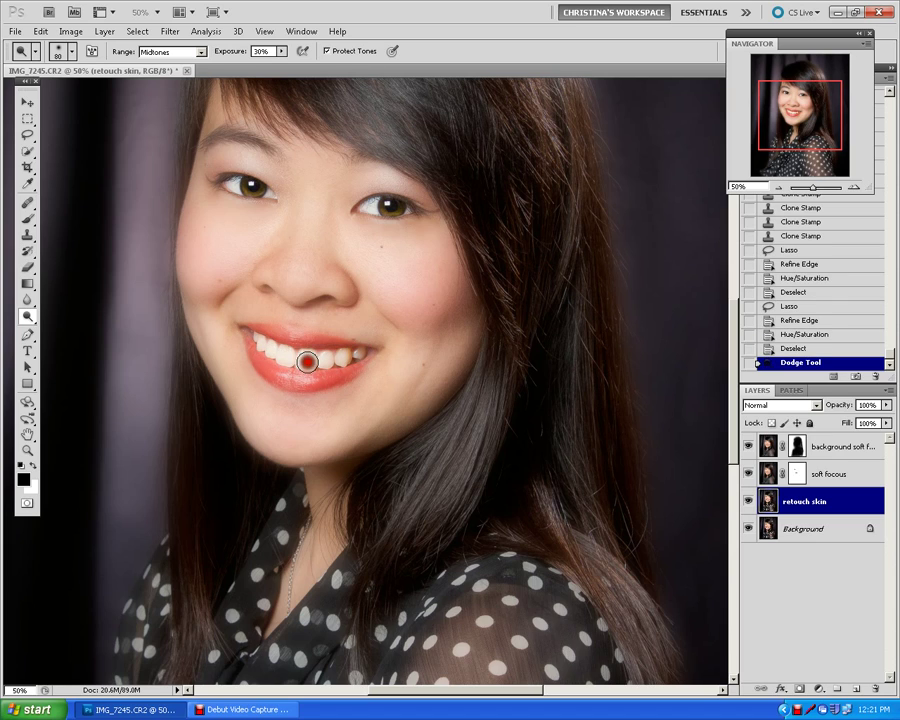
left_click_drag(363, 355, 377, 347)
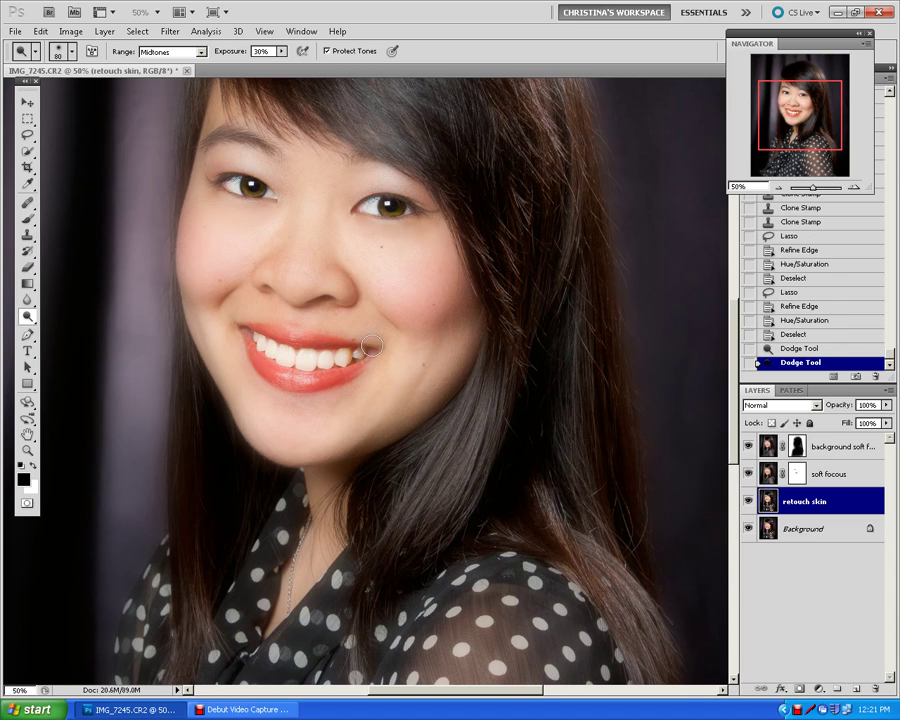
Try another Dodge stroke across the whole row of teeth and check the brightness at different magnifications.
key("ctrl+minus")
key("ctrl+minus")
key("ctrl+minus")
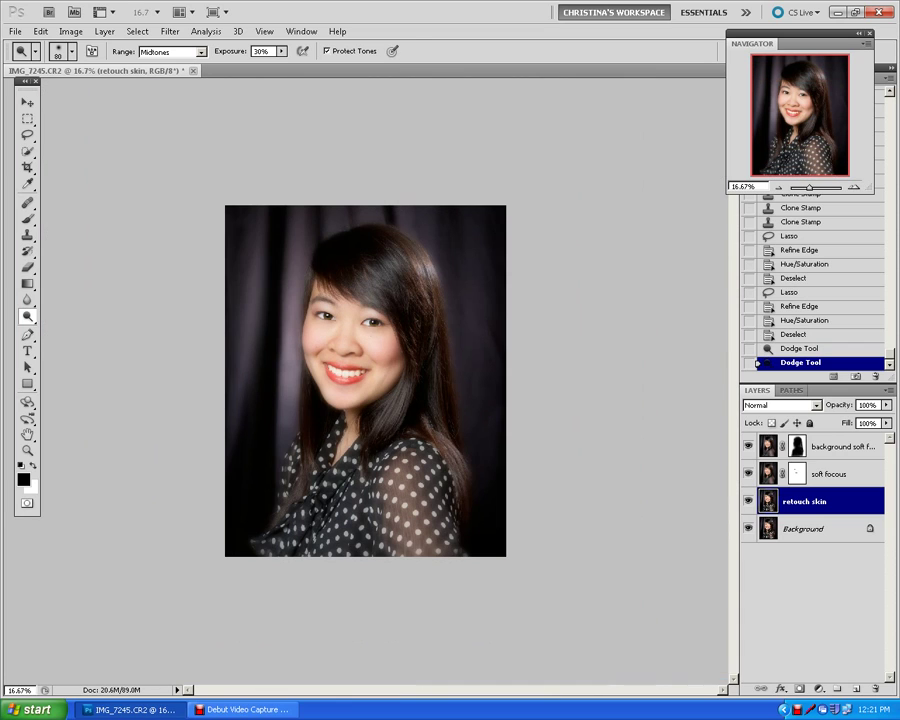
key("ctrl+plus")
key("ctrl+plus")
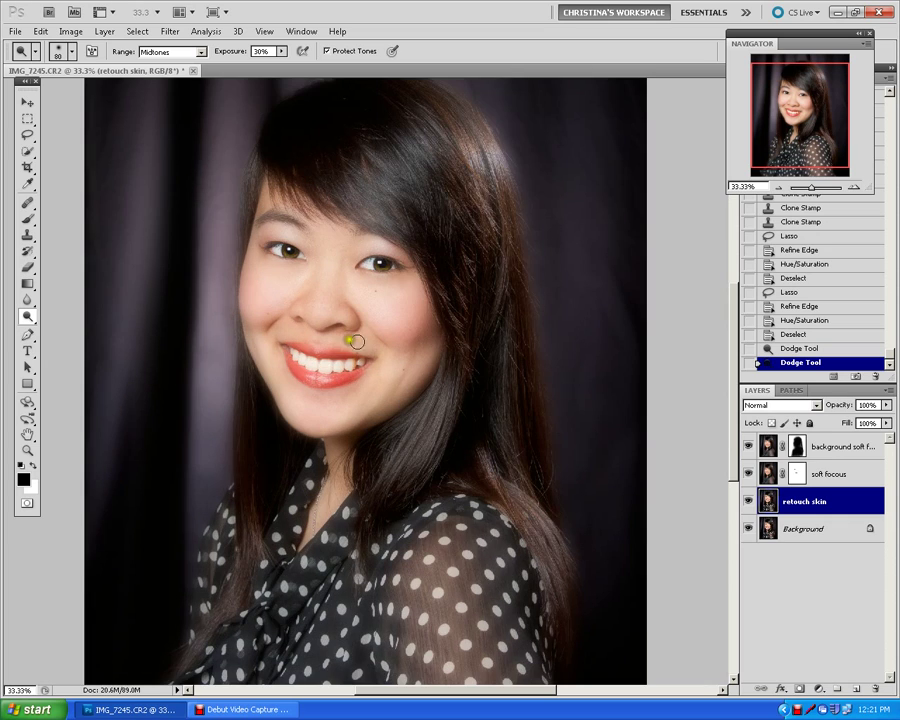
left_click_drag(297, 363, 362, 365)
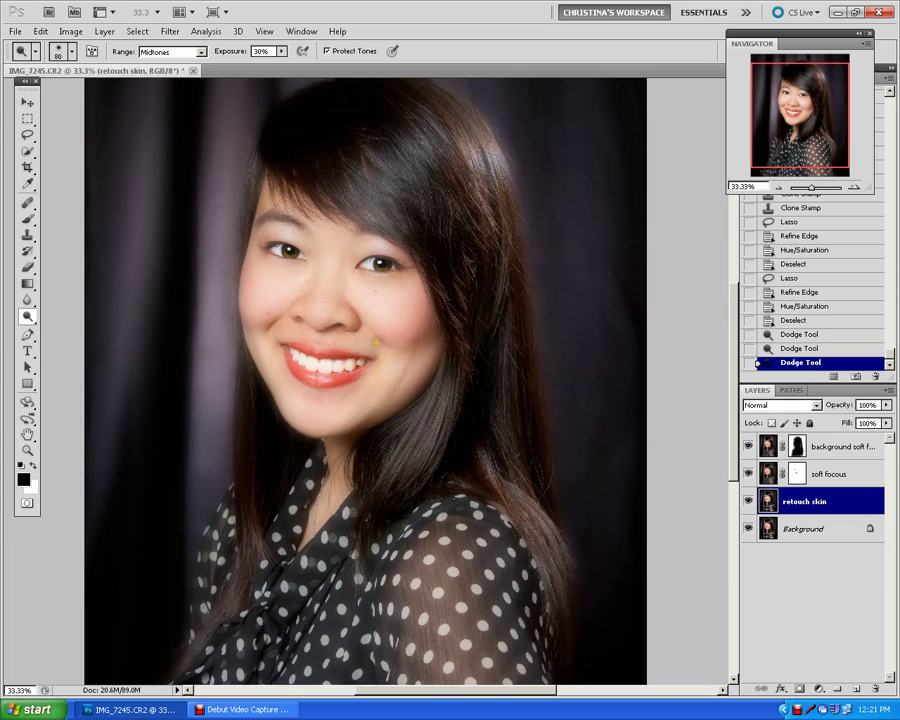
key("ctrl+plus")
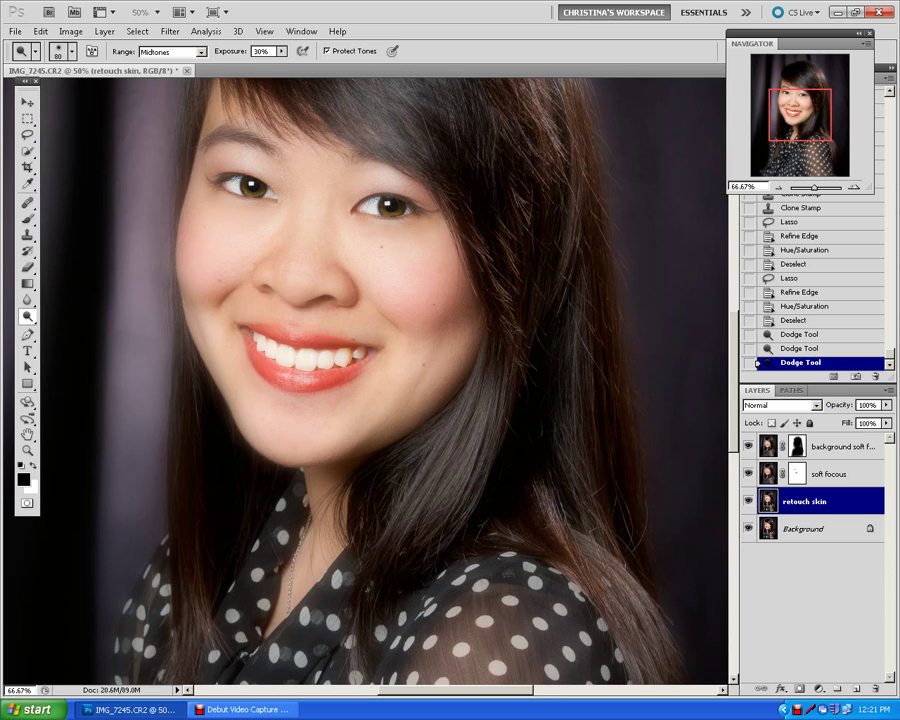
key("ctrl+plus")
key("ctrl+minus")
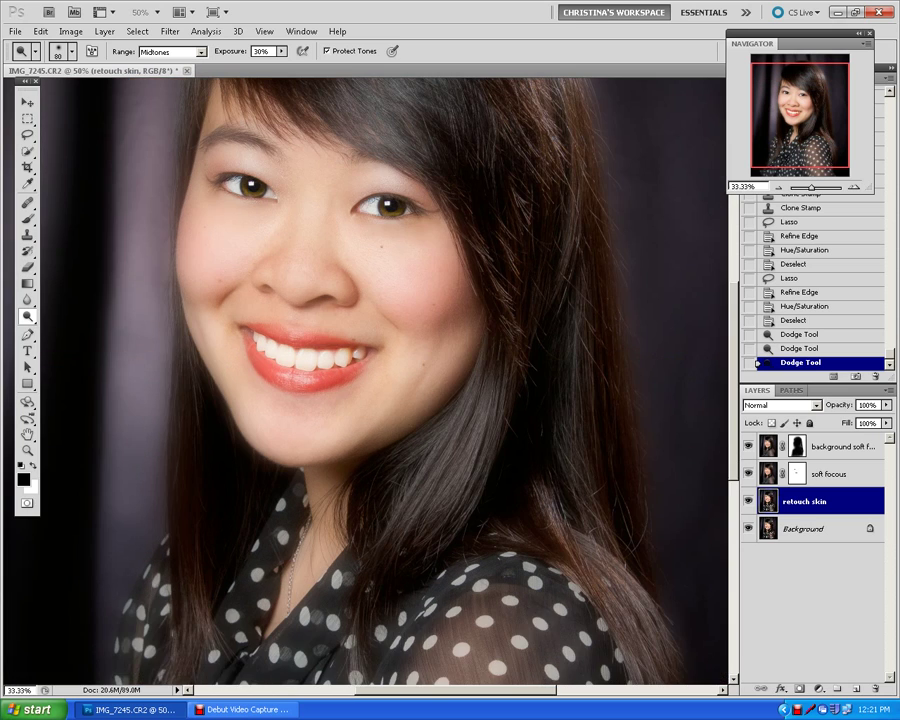
key("ctrl+minus")
key("ctrl+minus")
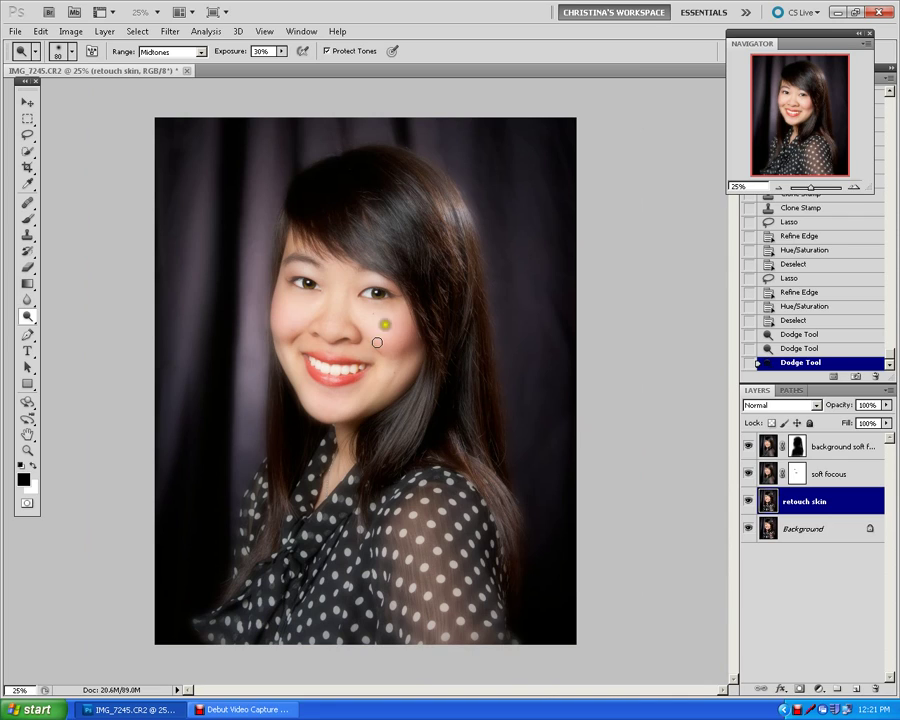
Compare the history states of the teeth dodging and revert to the second Dodge stroke.
left_click(800, 348)
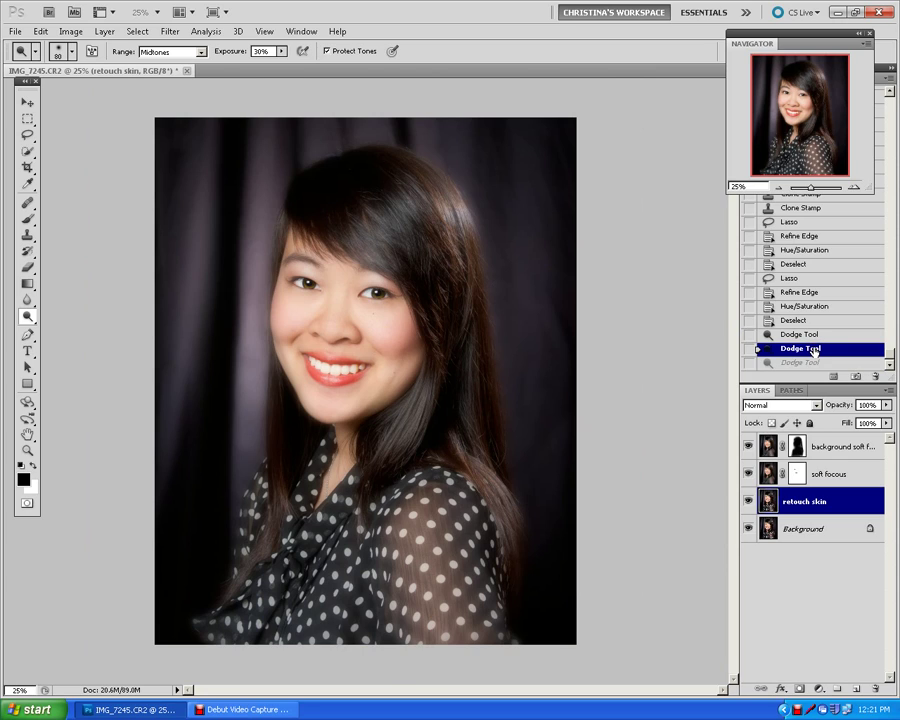
left_click(790, 334)
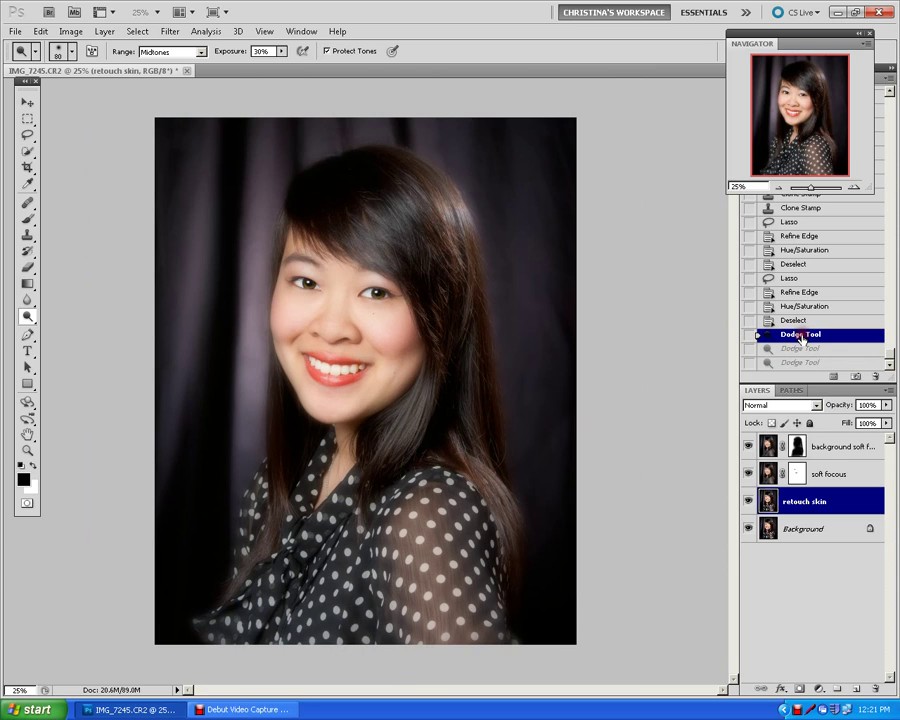
left_click(800, 348)
left_click(791, 362)
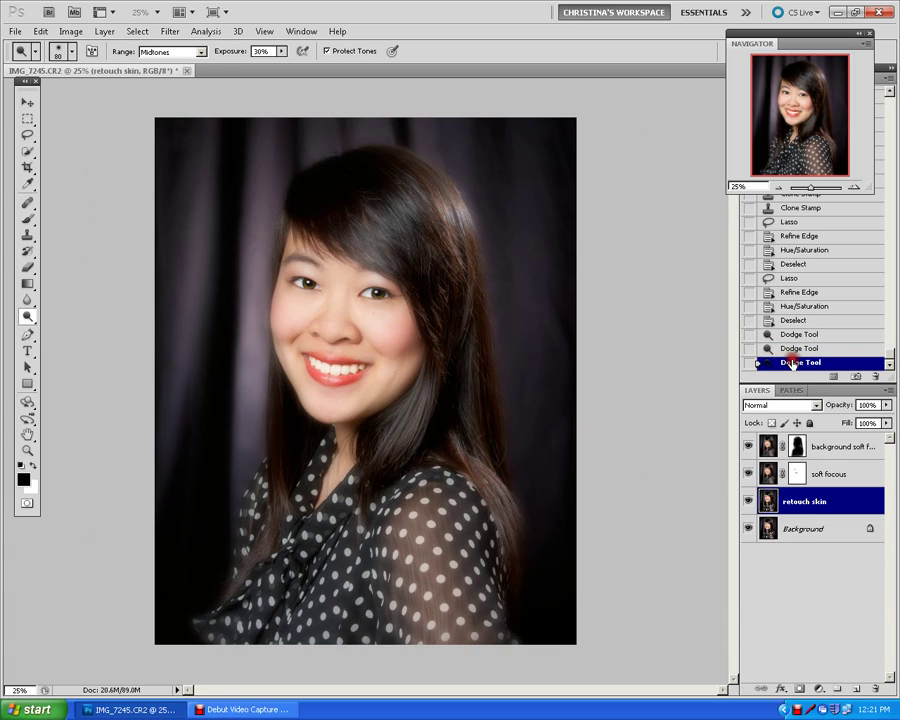
left_click(779, 346)
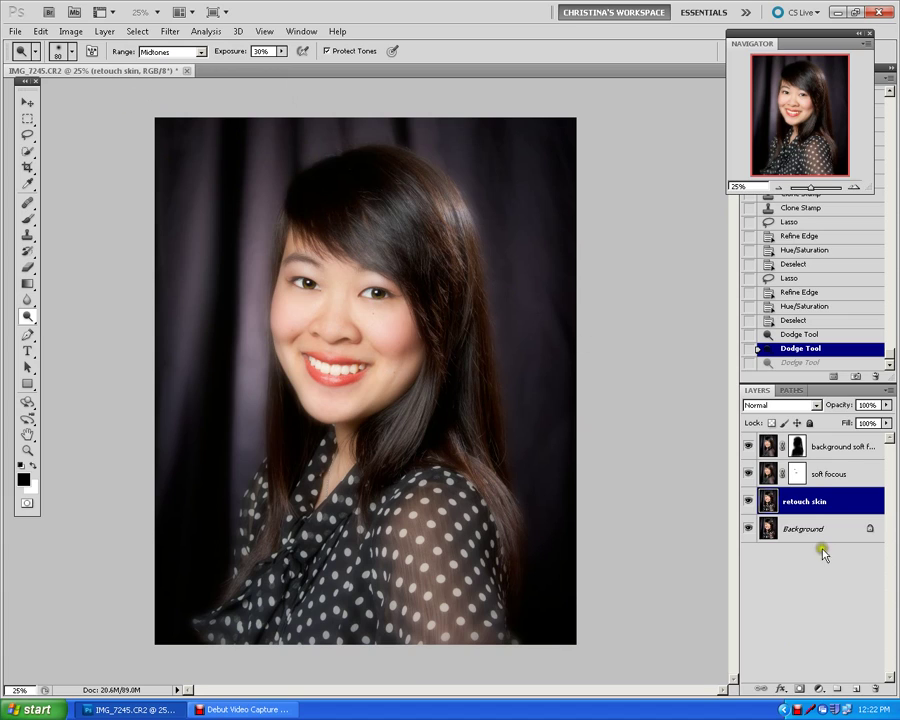
Add a black (000000) Solid Color fill layer above the background soft focus layer.
left_click(847, 449)
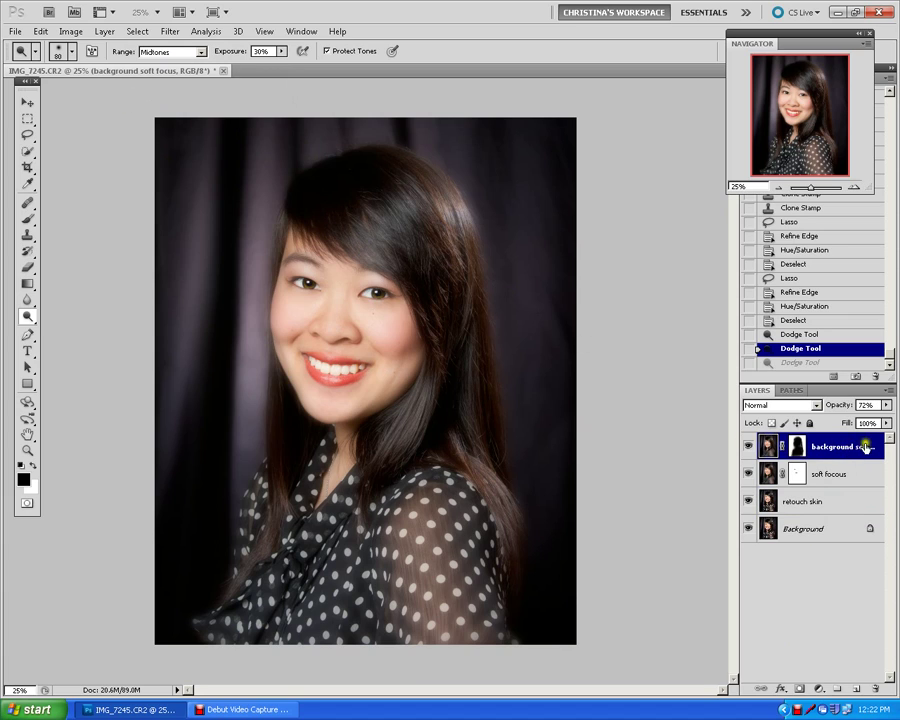
left_click(823, 689)
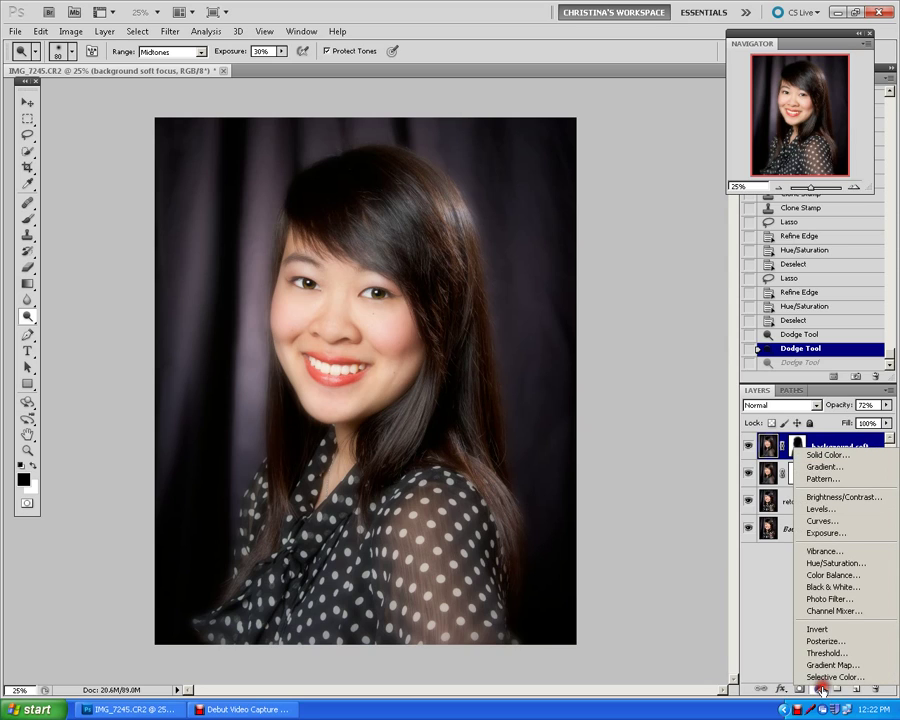
left_click(825, 456)
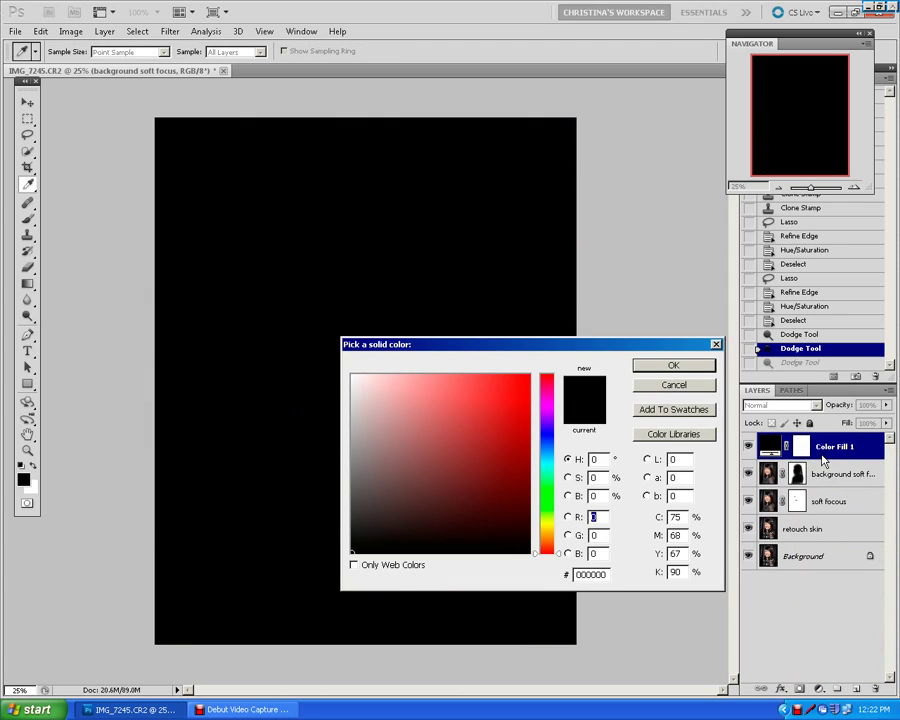
left_click(673, 366)
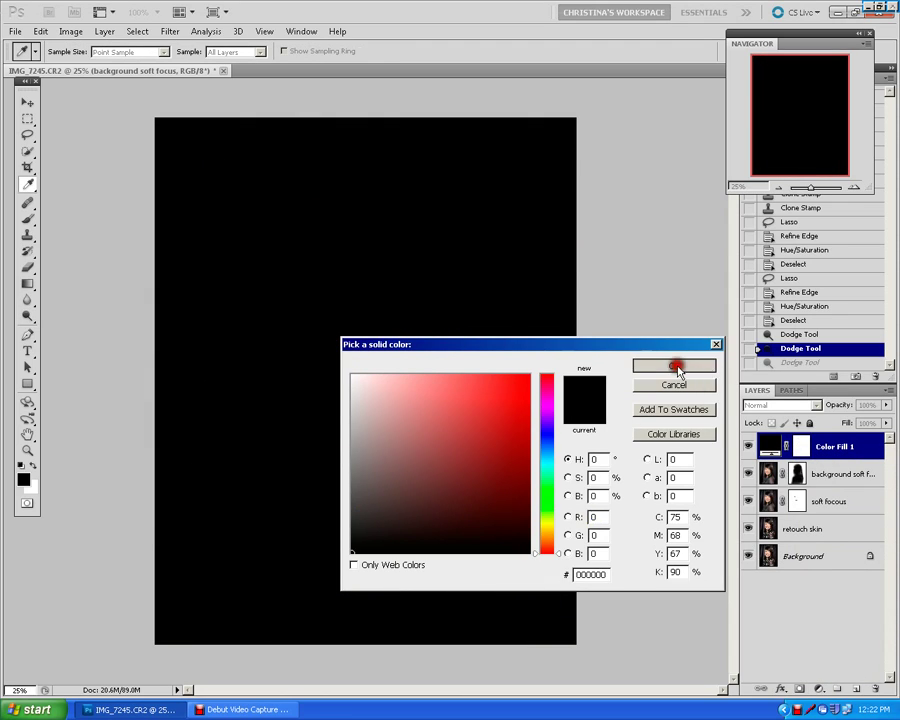
Paint the centre of the fill layer's mask with a soft 2500 px black brush at 49% opacity for a vignette, and add an empty layer above.
left_click(800, 448)
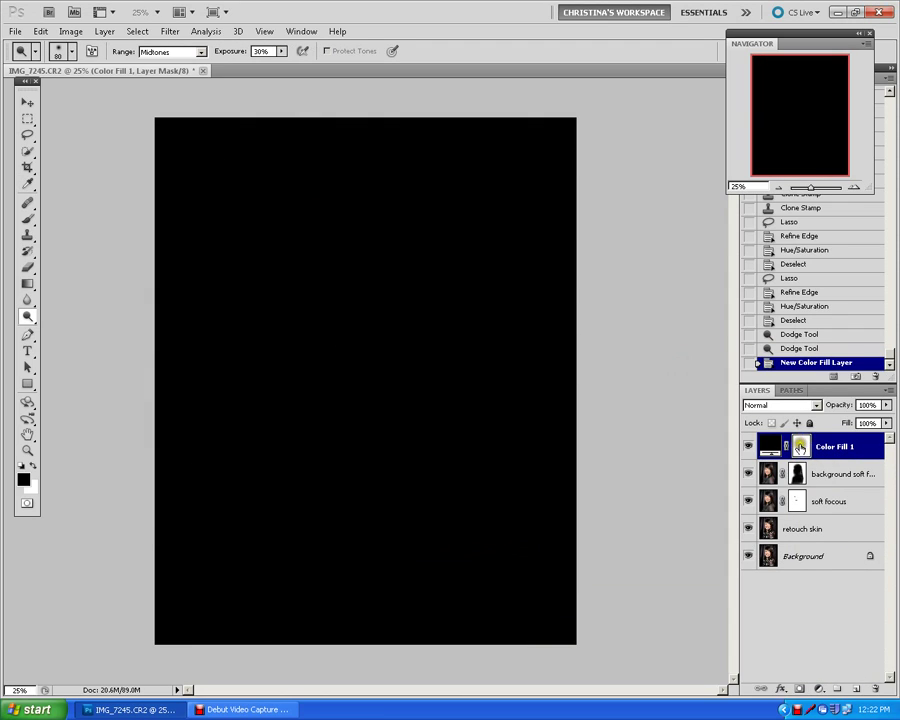
left_click(26, 221)
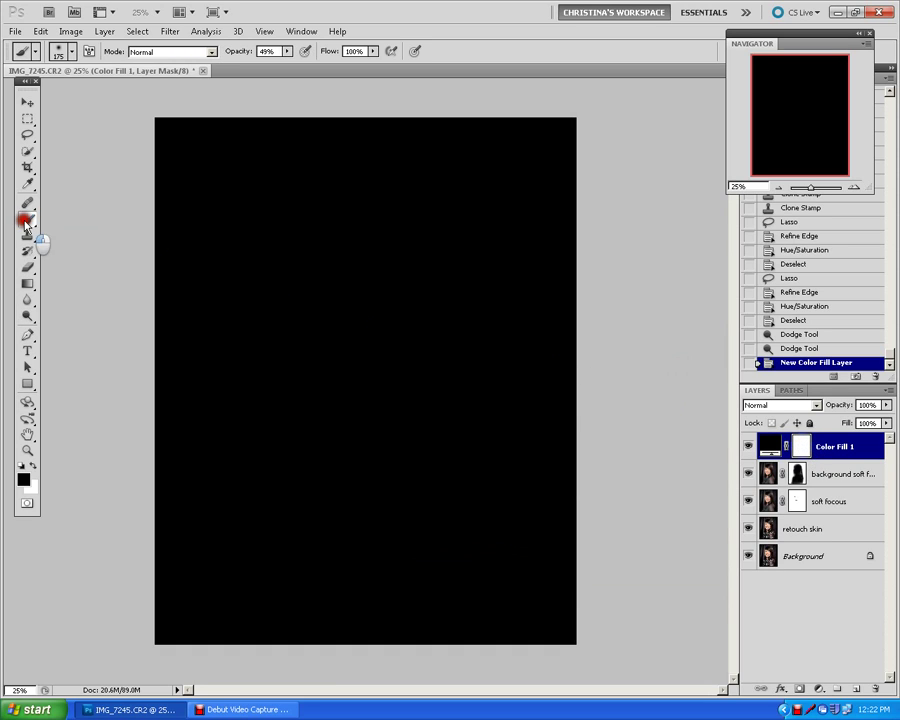
left_click(64, 51)
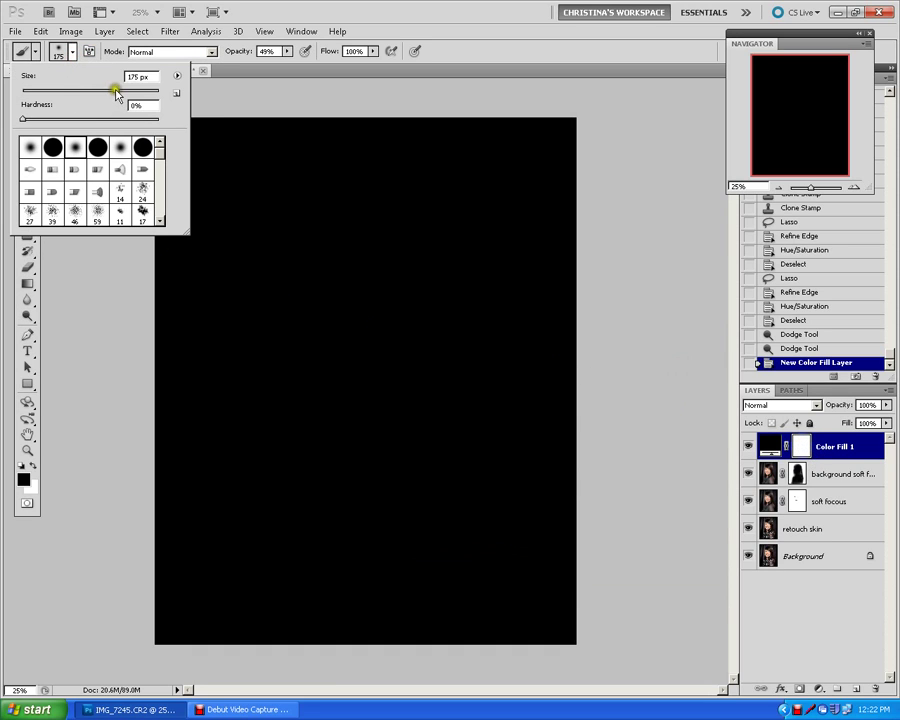
left_click_drag(116, 93, 169, 88)
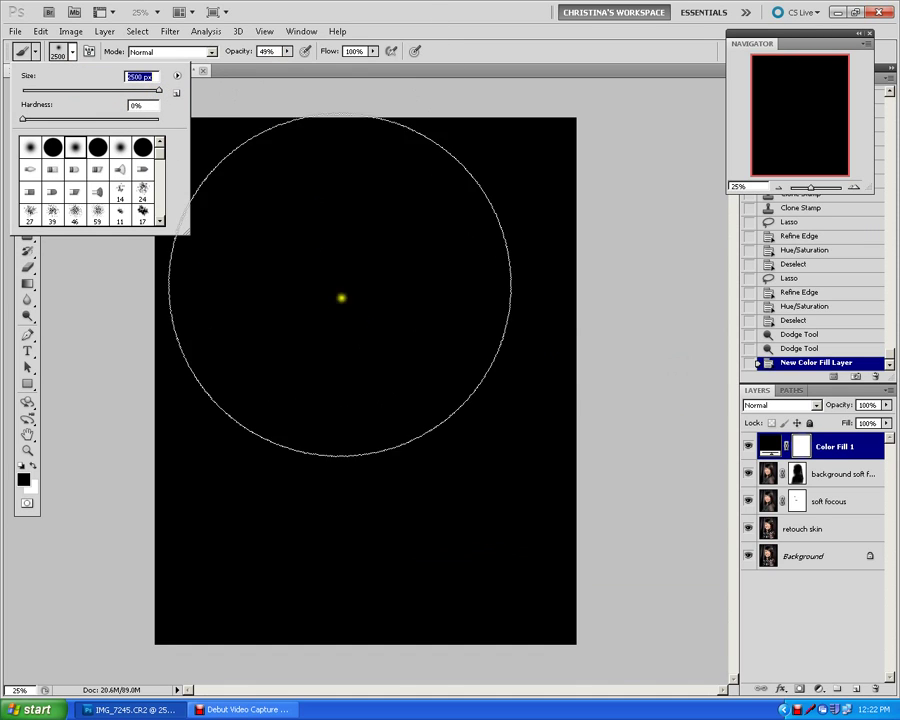
left_click(364, 366)
left_click(364, 362)
left_click_drag(356, 323, 357, 347)
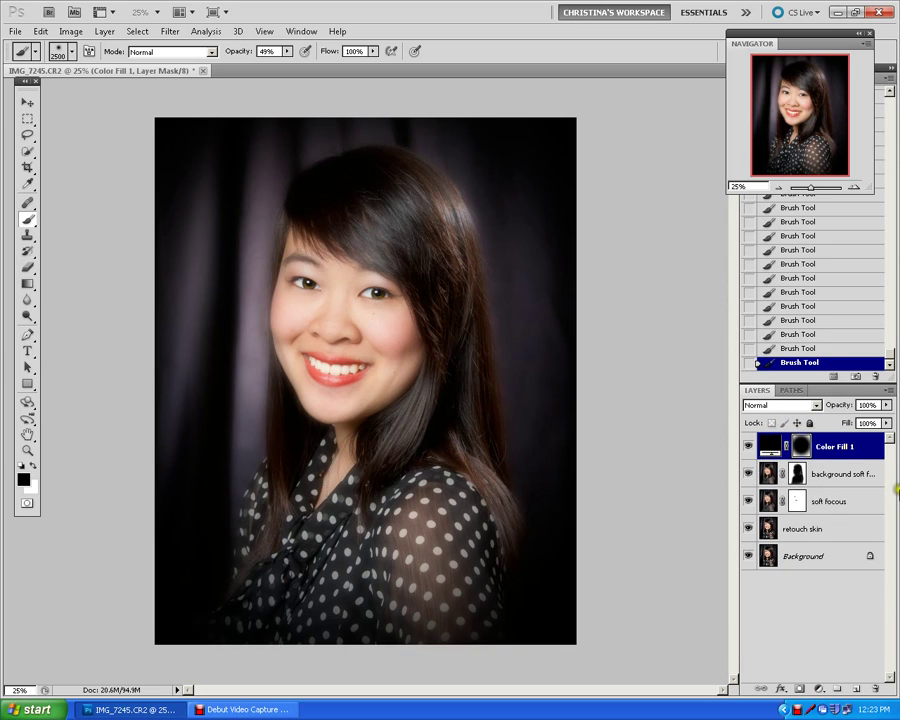
left_click(855, 690)
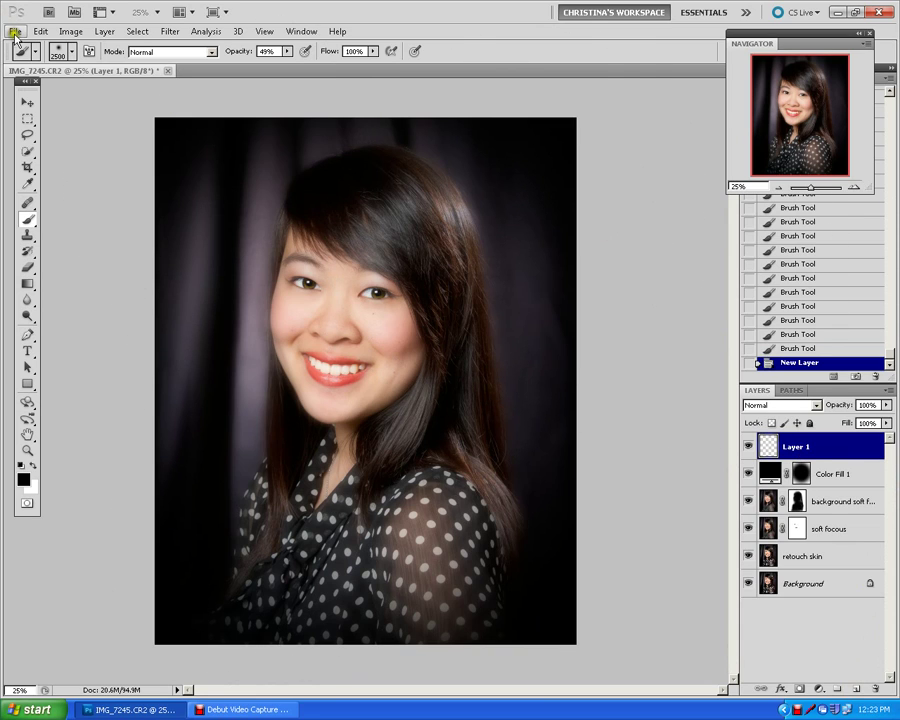
left_click(213, 713)
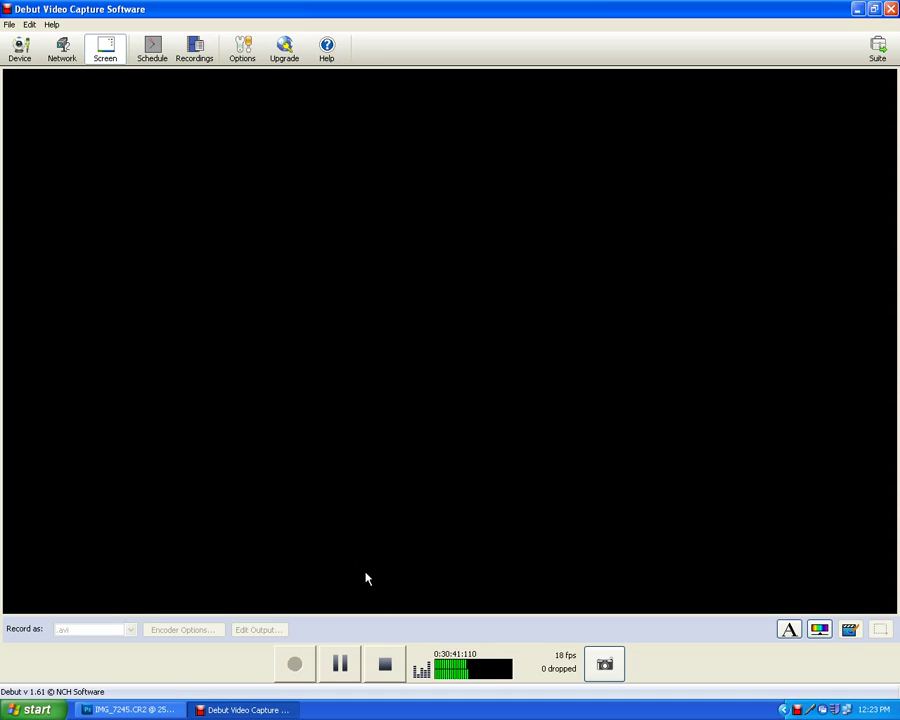
left_click(385, 666)
left_click(128, 709)
left_click(13, 32)
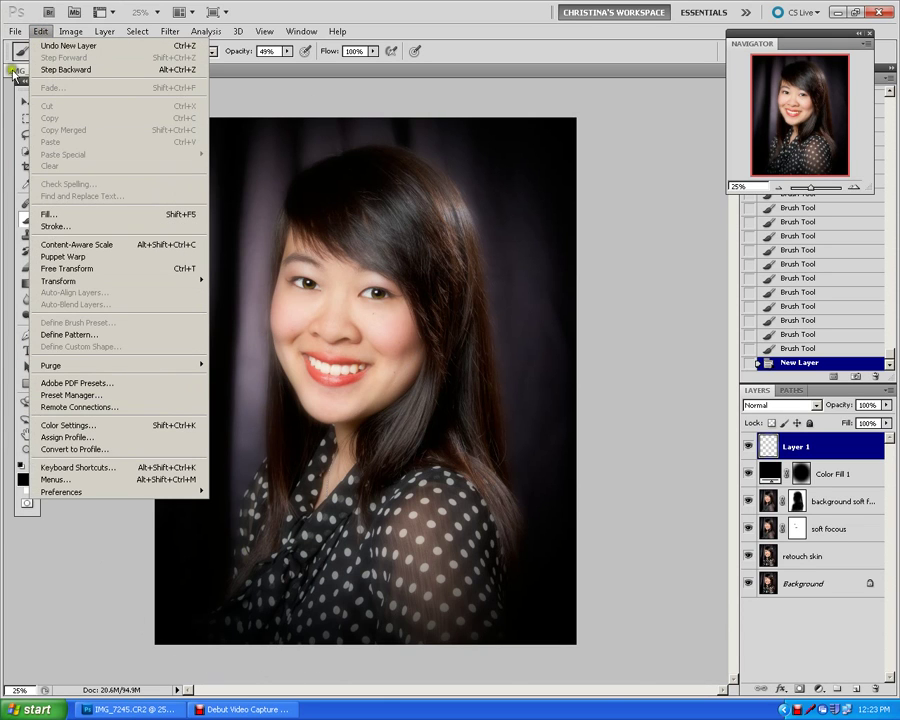
left_click(248, 103)
Look through the brush files available for loading, pick out the SS-eyelashes set, and leave without loading it.
left_click(60, 51)
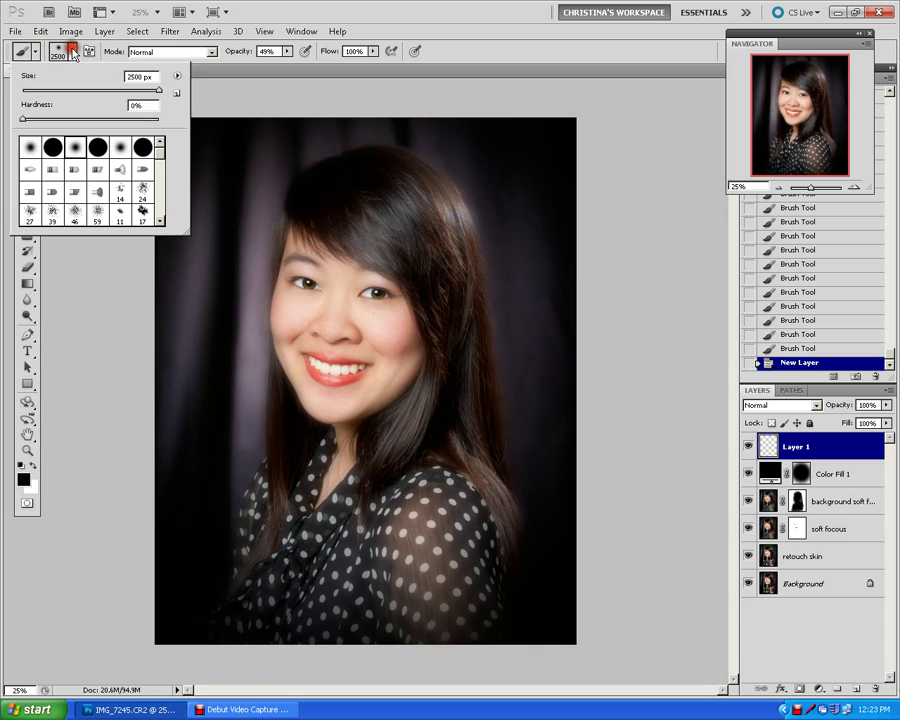
left_click(176, 74)
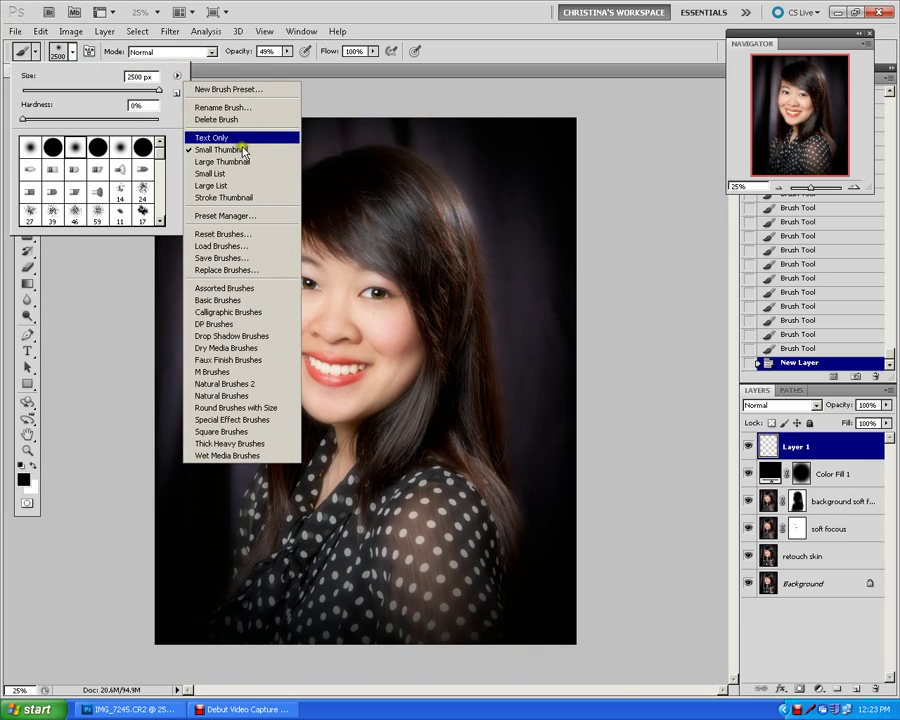
left_click(218, 248)
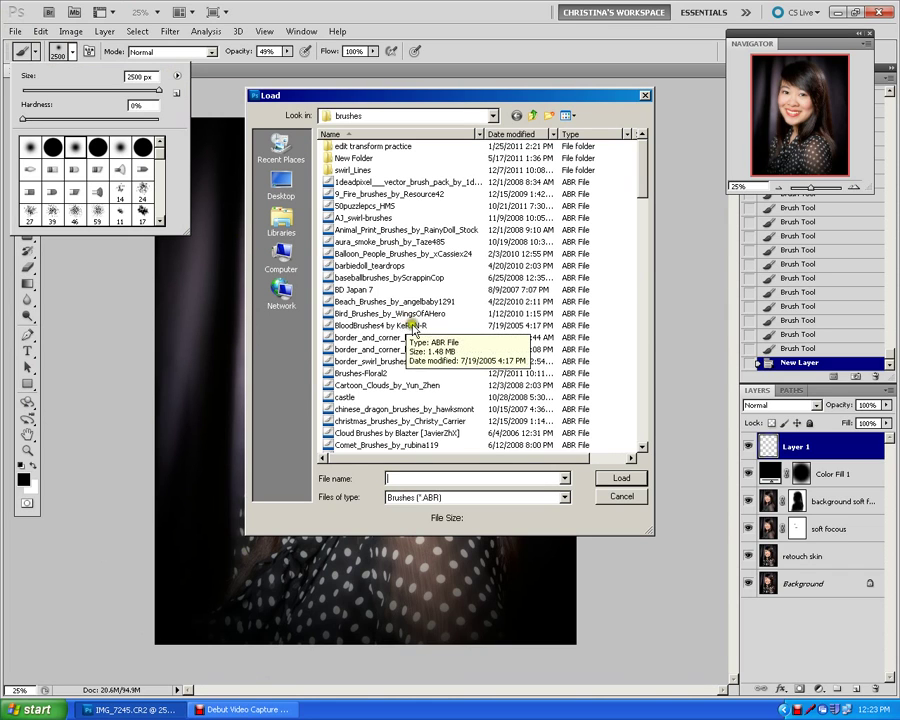
left_click(629, 458)
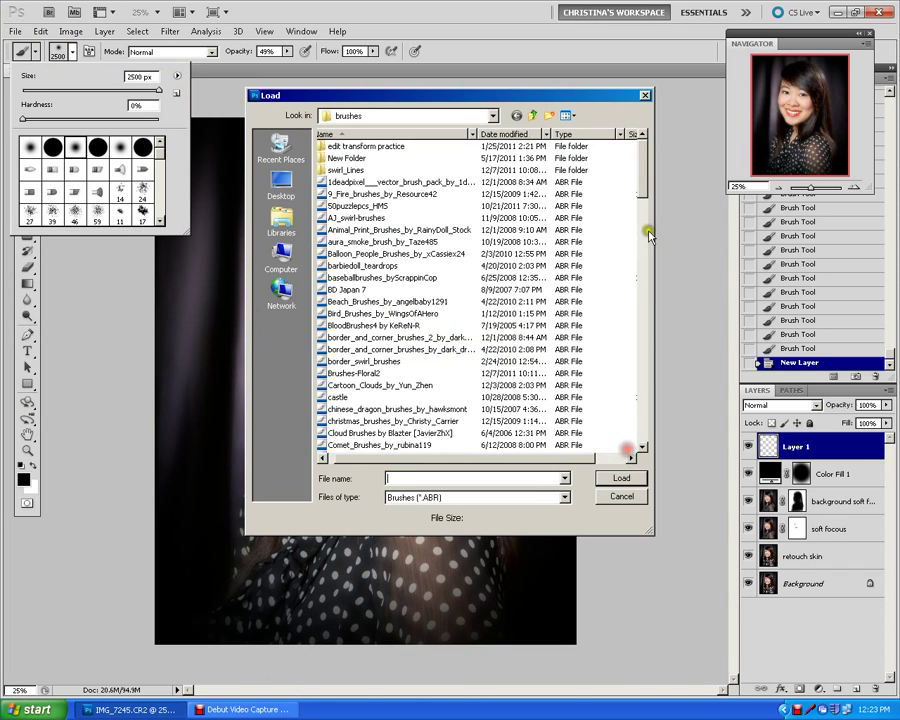
left_click(640, 258)
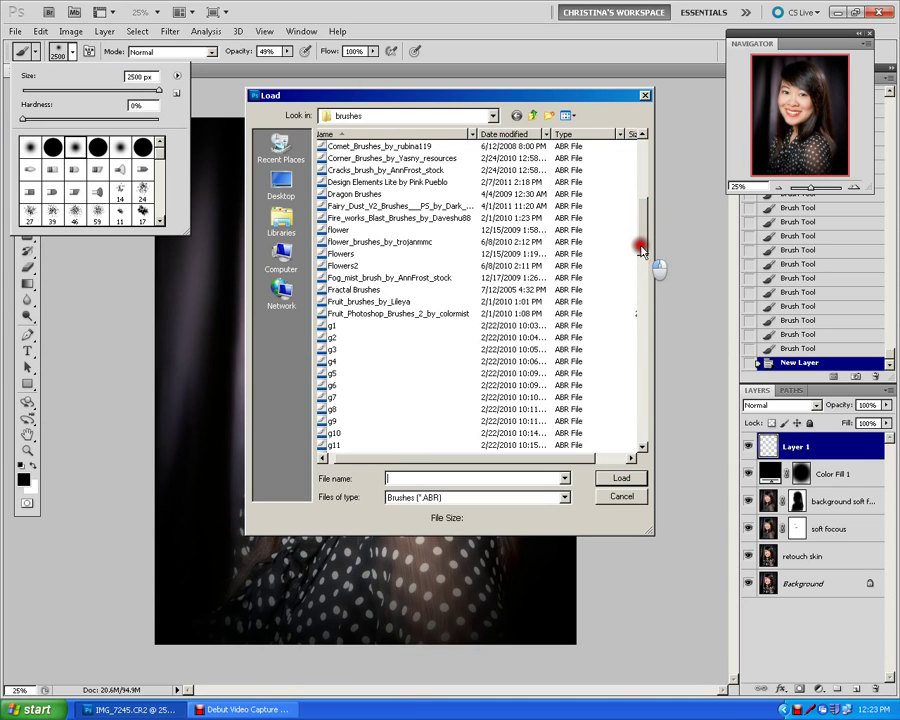
left_click_drag(641, 250, 637, 190)
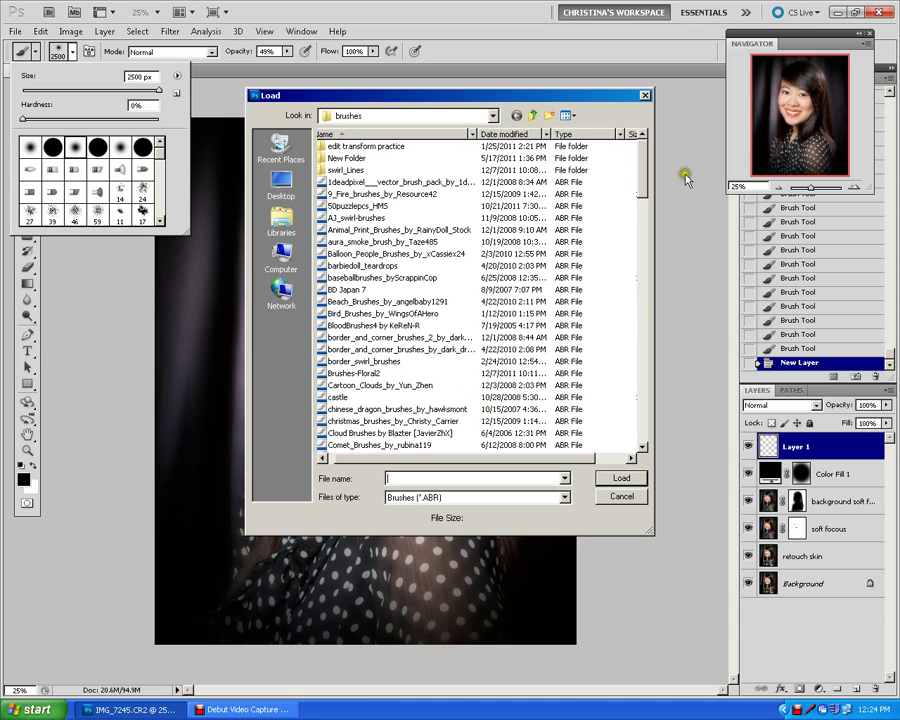
left_click_drag(645, 178, 621, 289)
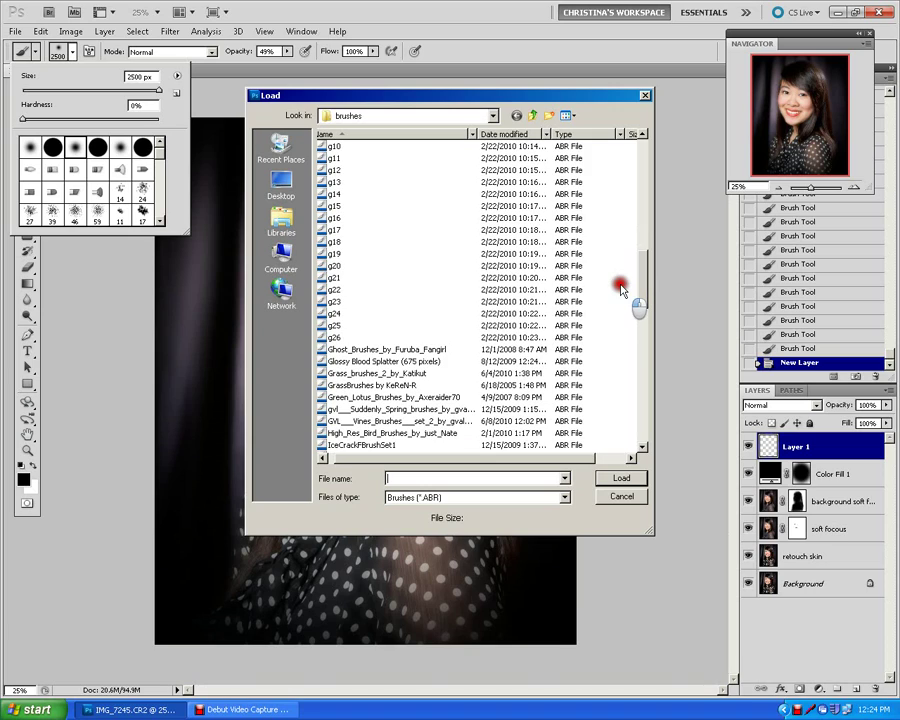
mouse_move(621, 289)
left_mouse_down()
mouse_move(605, 424)
mouse_move(605, 408)
left_mouse_up()
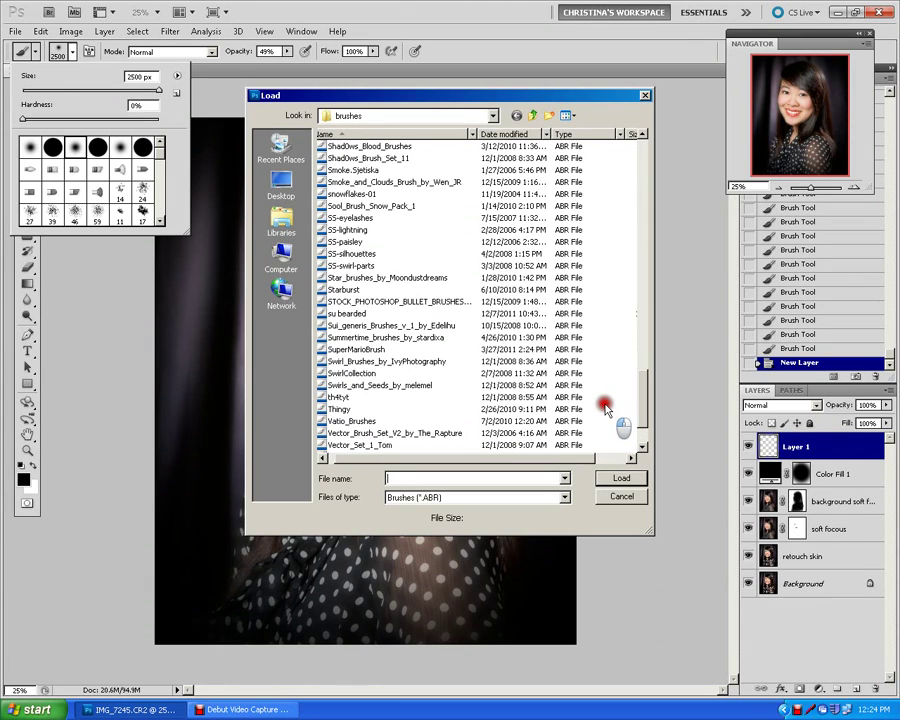
left_click(350, 217)
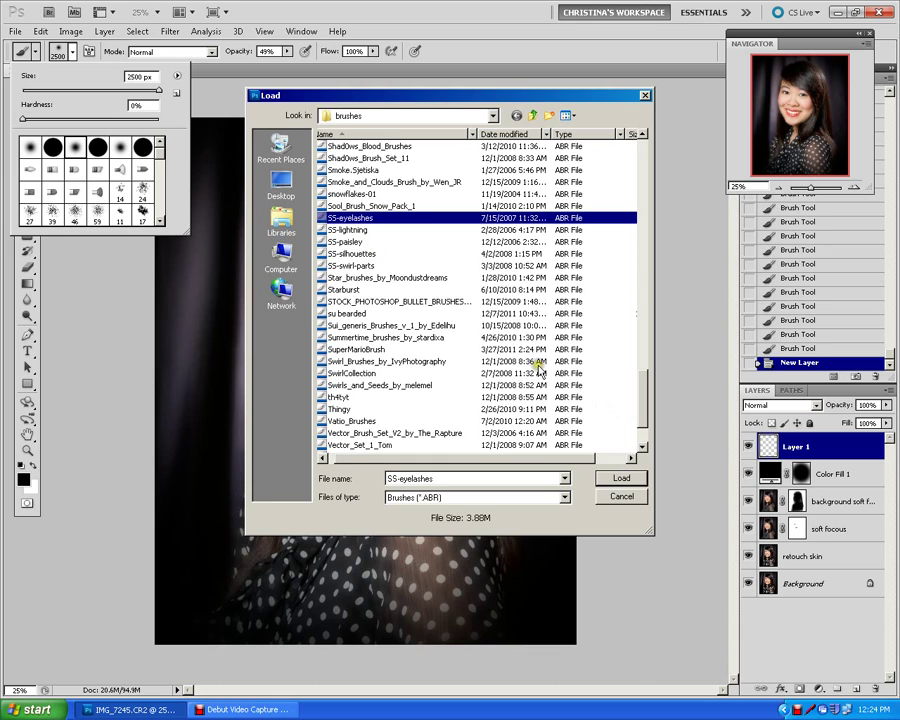
left_click(212, 710)
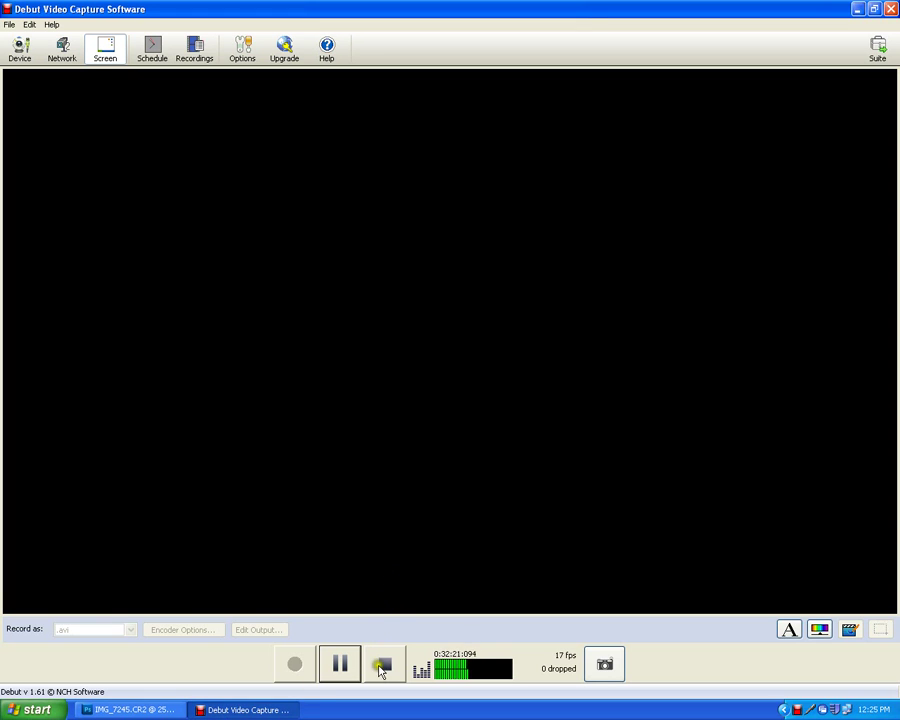
left_click(144, 712)
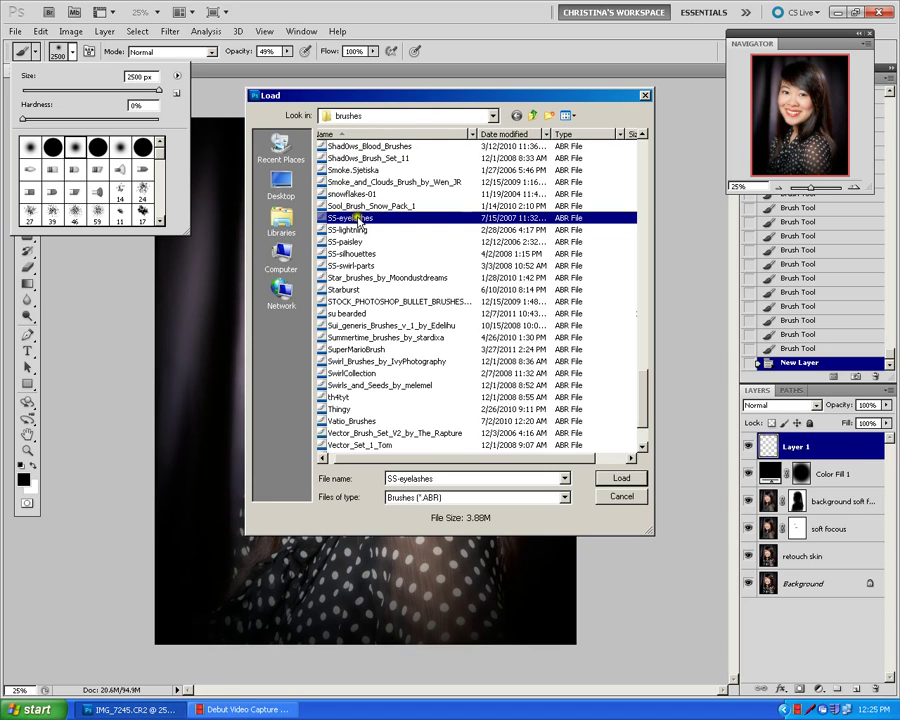
left_click(624, 498)
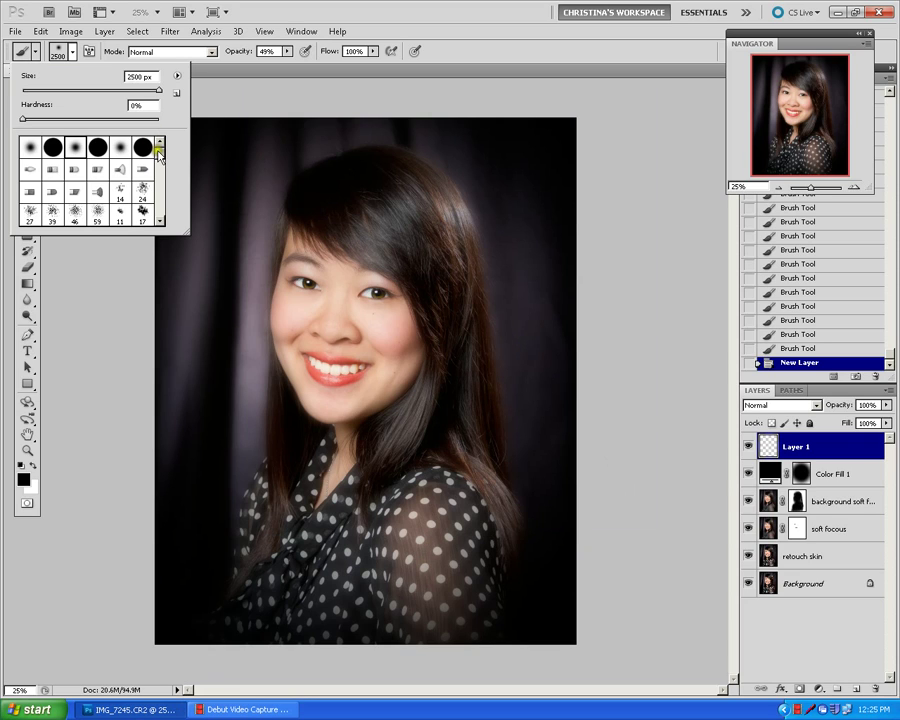
Choose the 616 px eyelash tip from the brush presets for painting on the empty layer.
left_click_drag(160, 148, 158, 222)
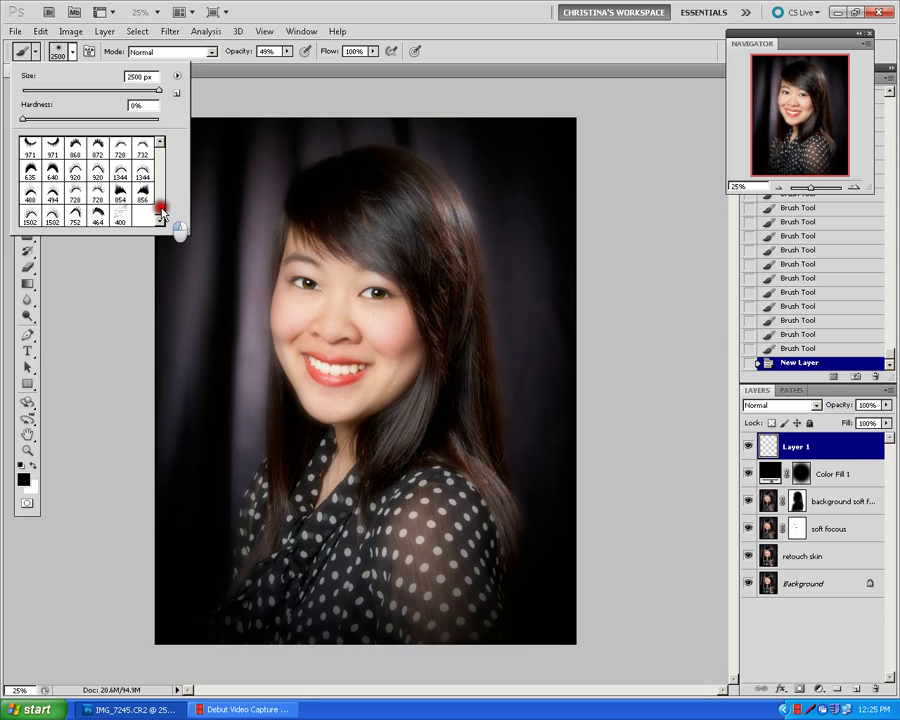
scroll(163, 200, "up", 2)
scroll(163, 207, "up", 3)
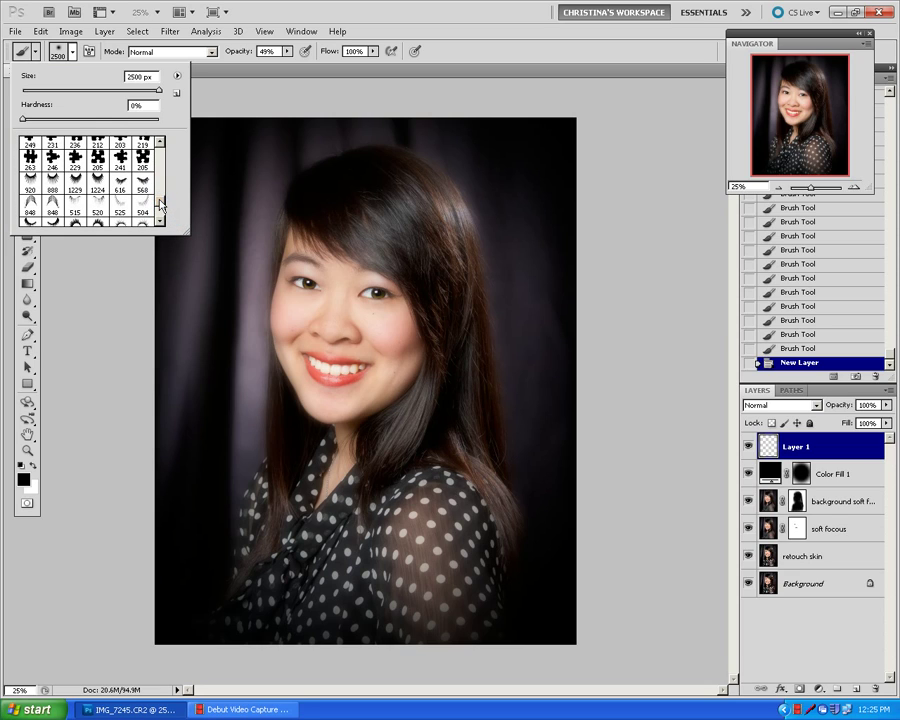
left_click(120, 182)
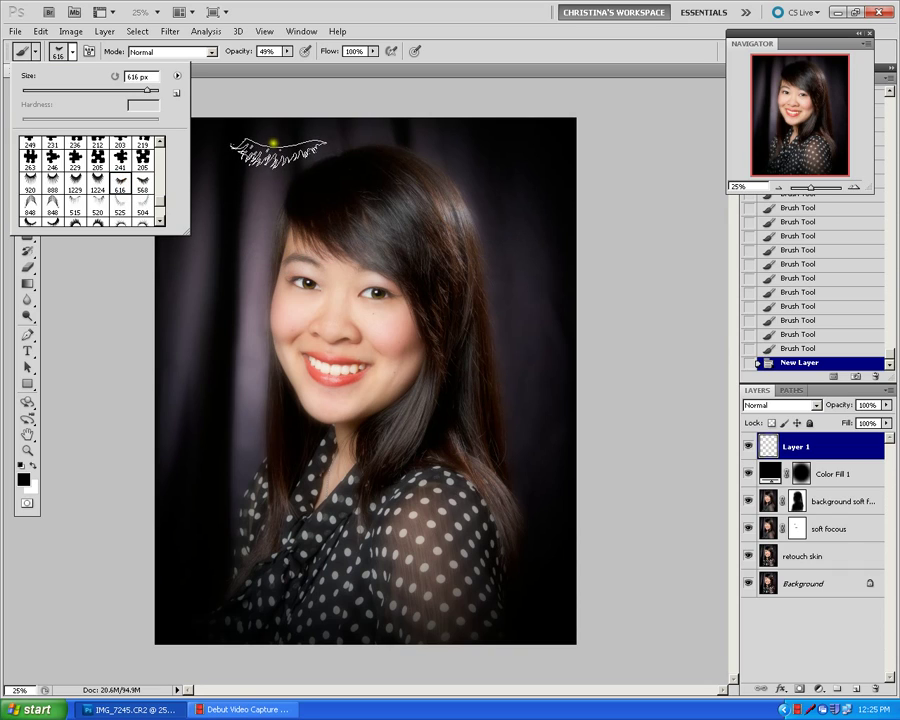
left_click(242, 82)
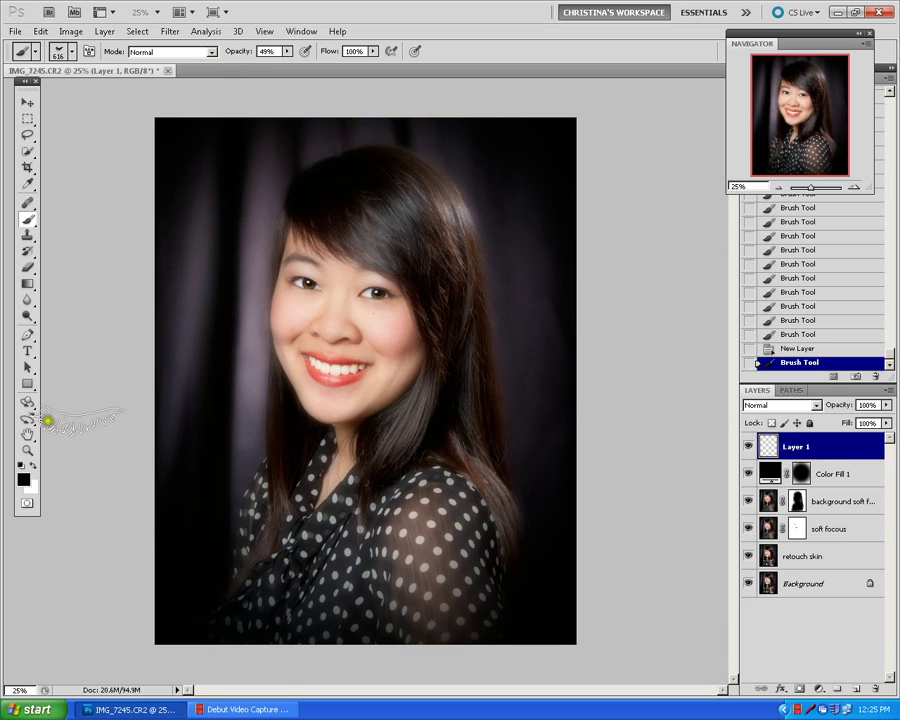
Sample colours from the eyes, brow and hair, and set the foreground colour to the hair's dark brown (1b0f0a).
left_click(25, 481)
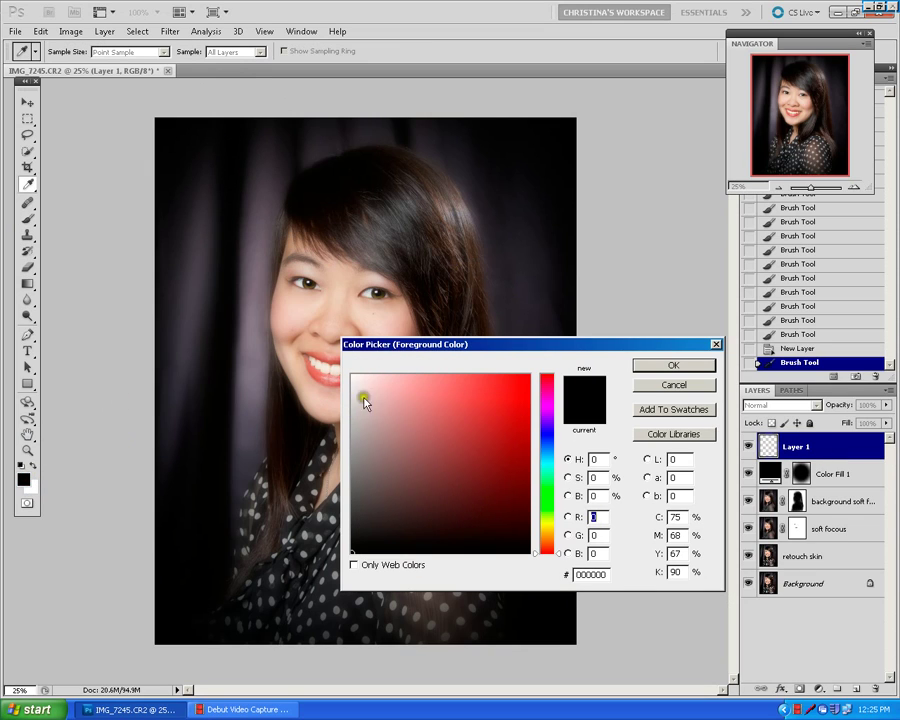
left_click(392, 291)
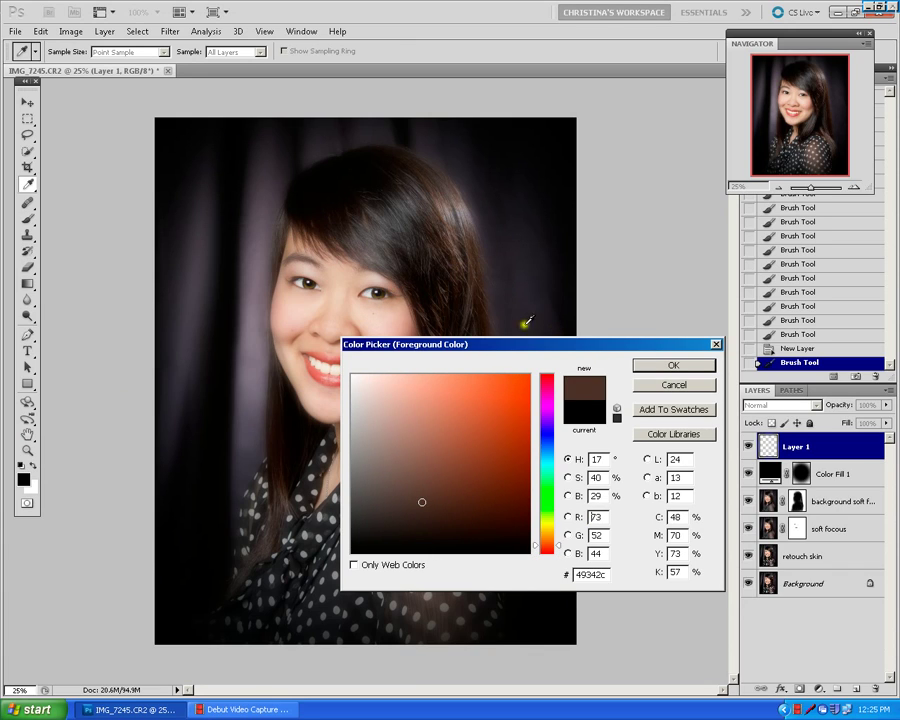
left_click(401, 292)
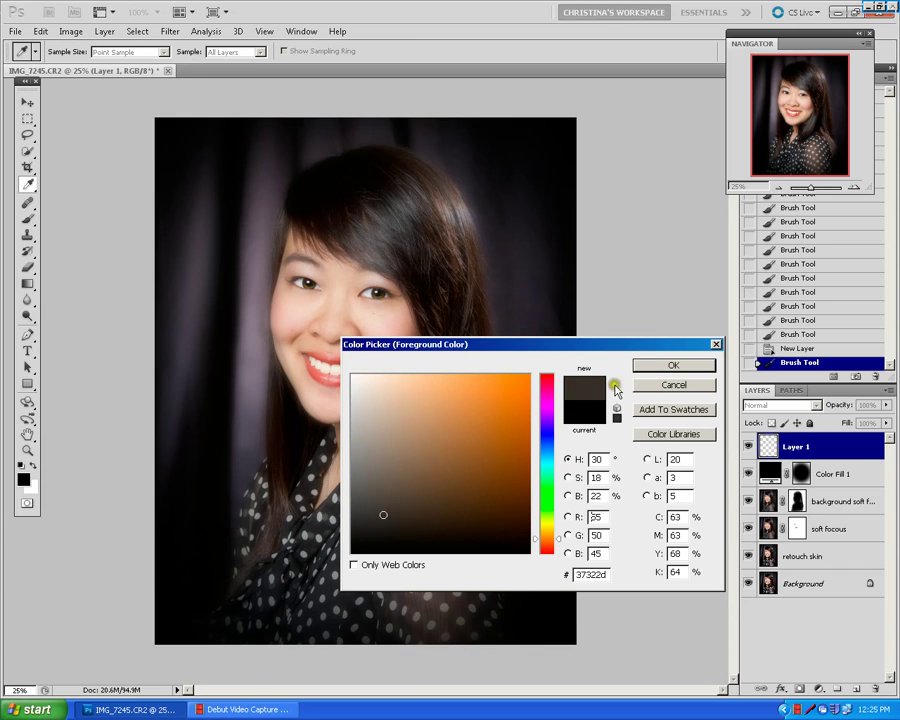
left_click(384, 284)
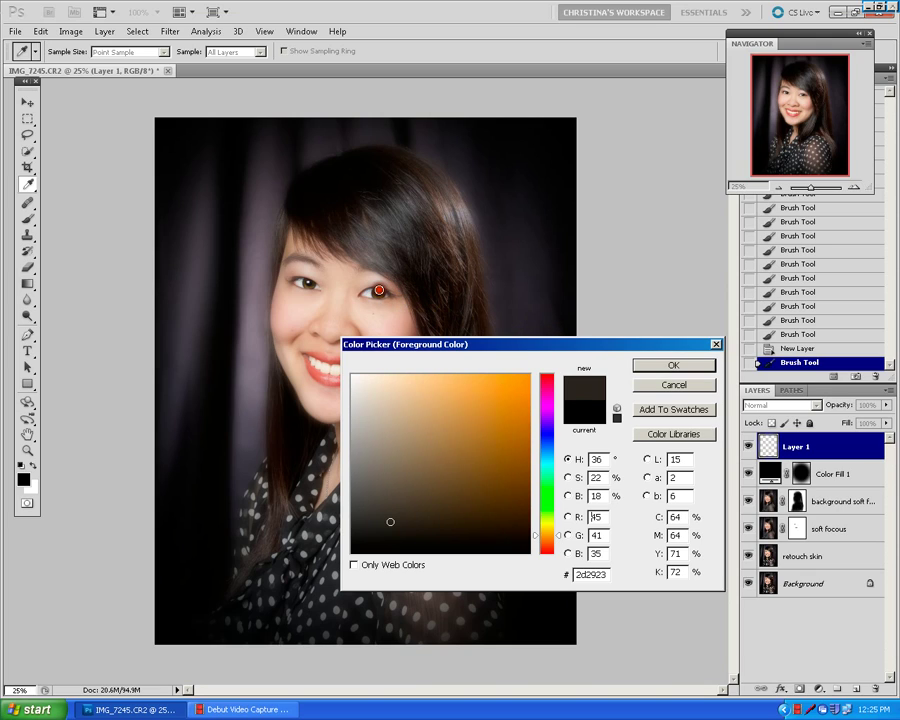
left_click(316, 256)
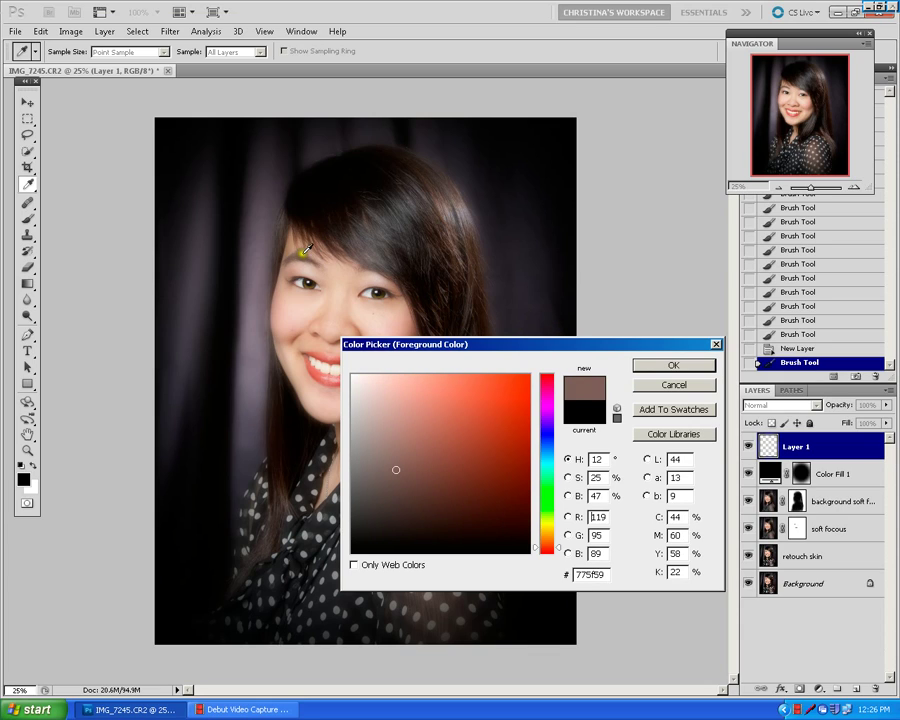
left_click(327, 232)
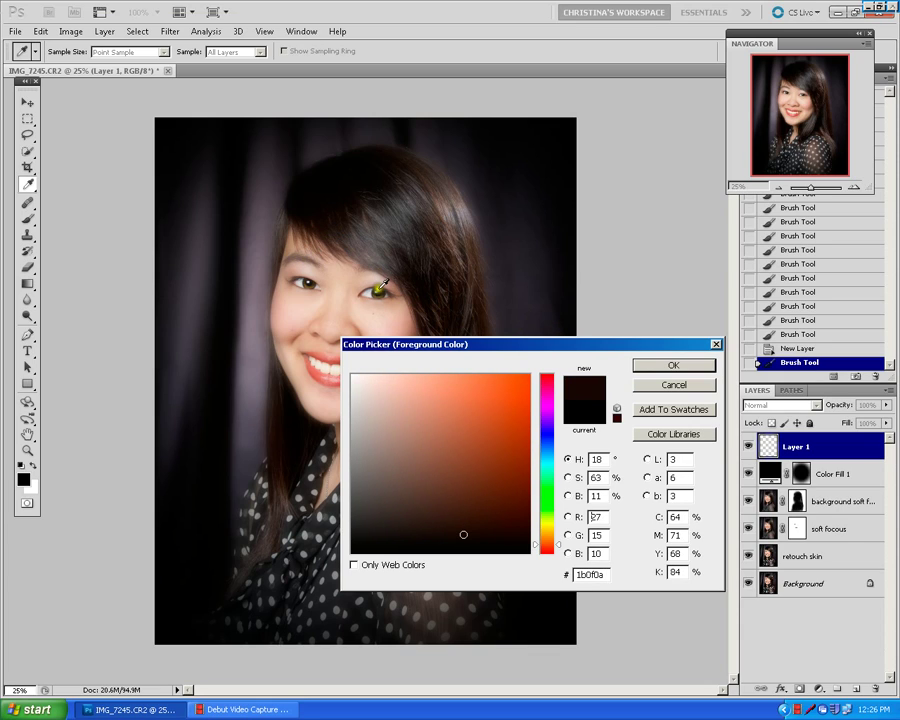
left_click(666, 367)
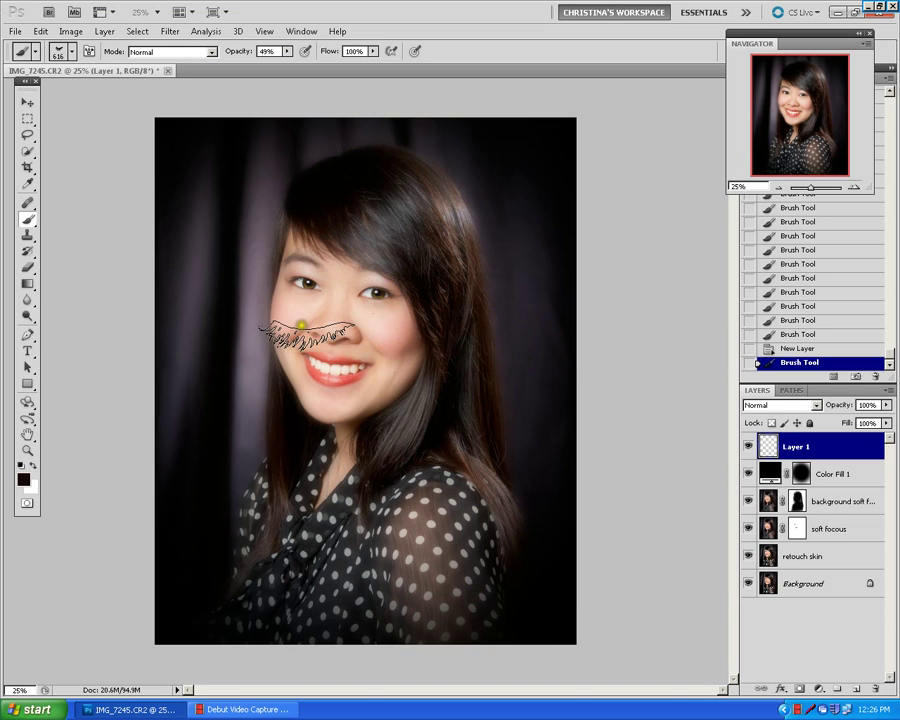
Try one eyelash stamp across the nose, undo it, and raise the brush opacity to 100%.
left_click(339, 318)
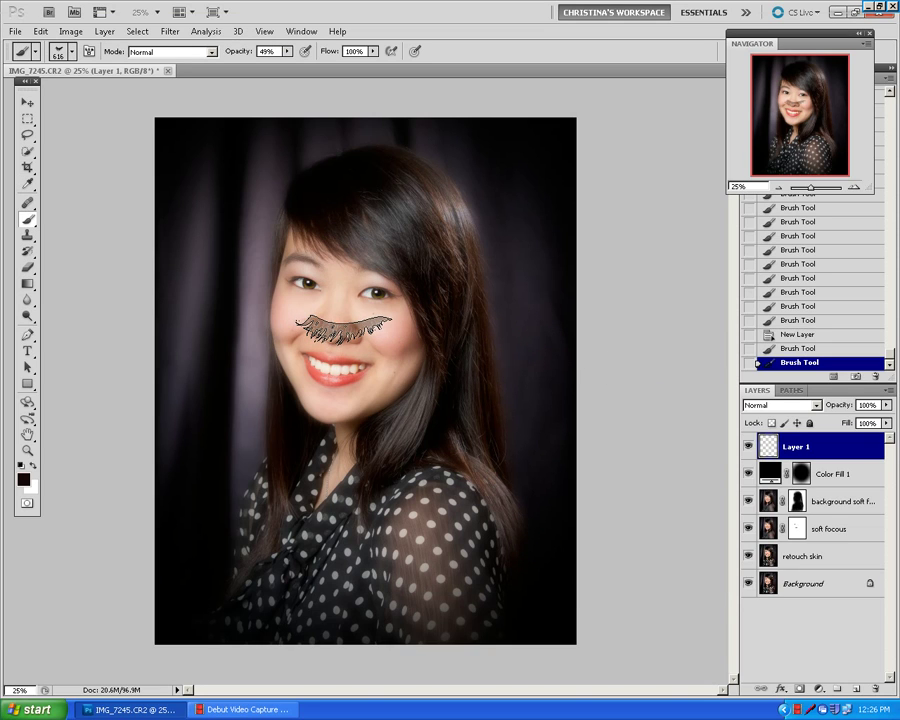
left_click(828, 347)
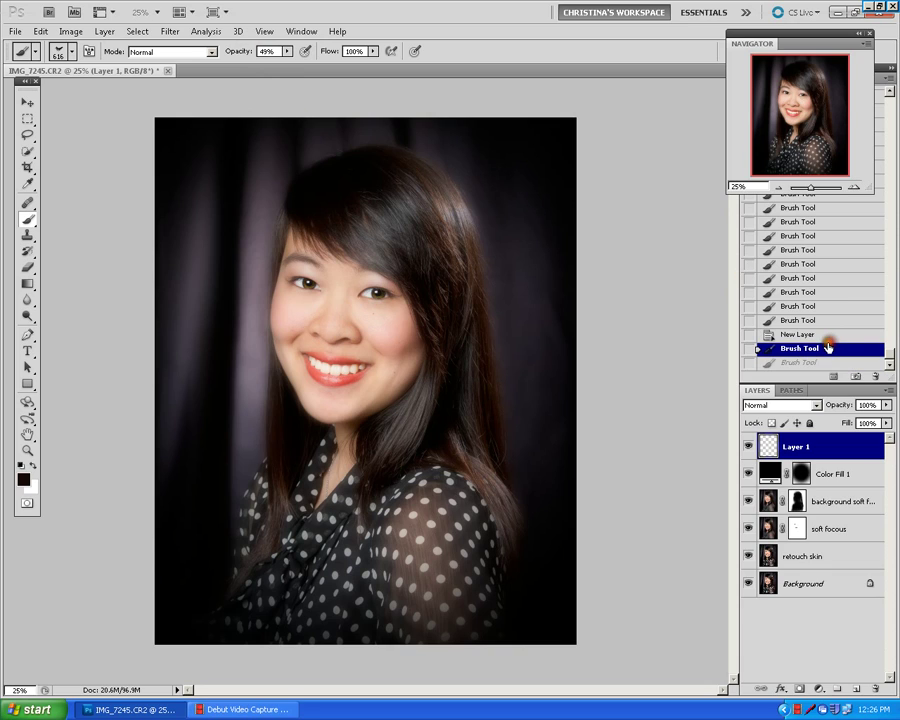
left_click(287, 51)
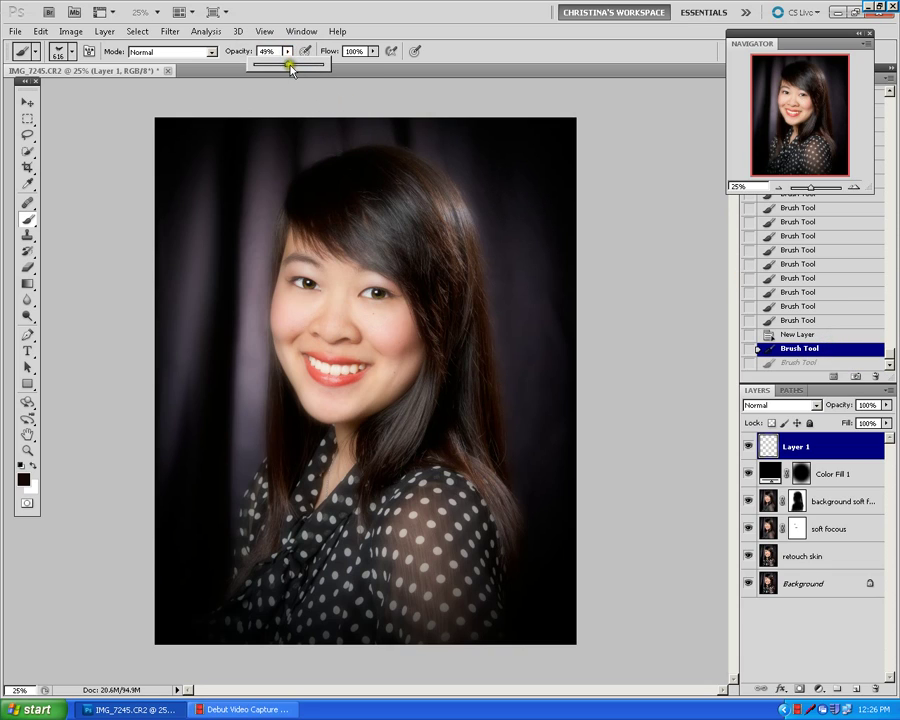
left_click_drag(290, 67, 323, 62)
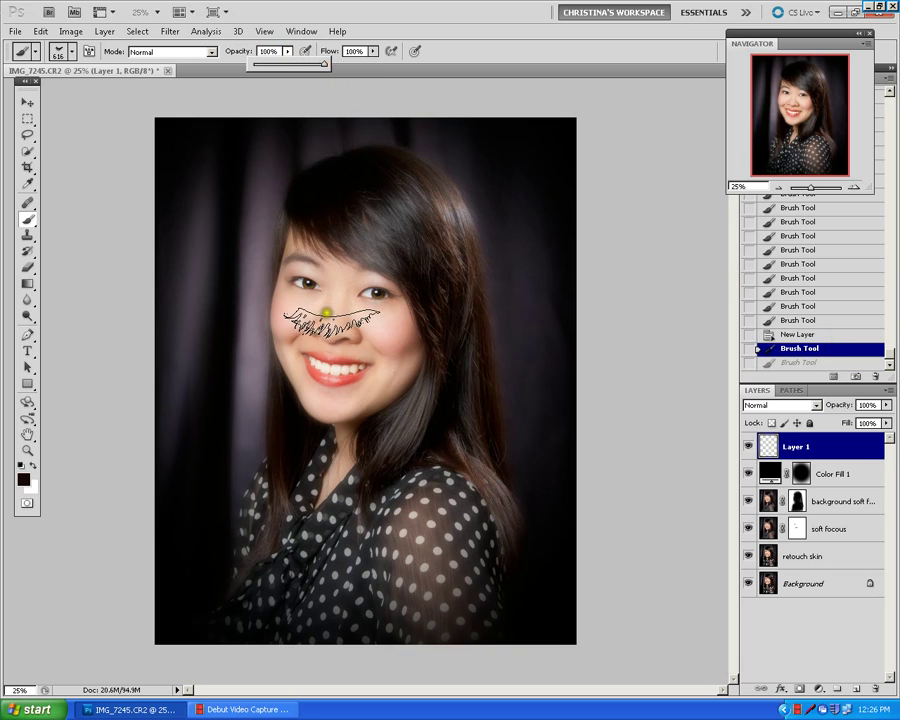
Try a full-opacity eyelash stamp over the nose, rotated by -0.19°, and delete its layer.
left_click(327, 313)
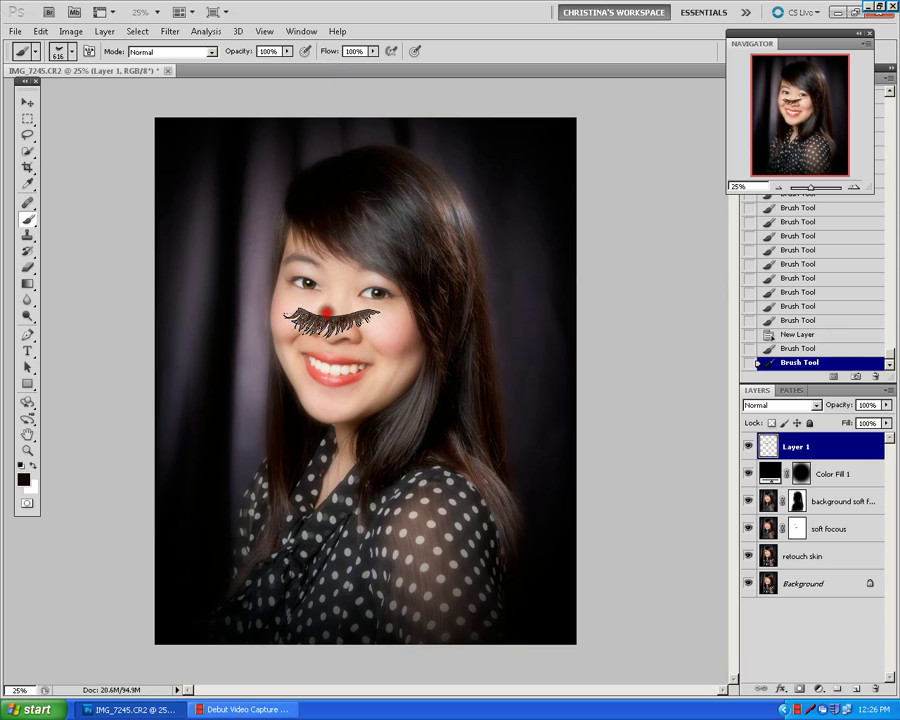
left_click(26, 103)
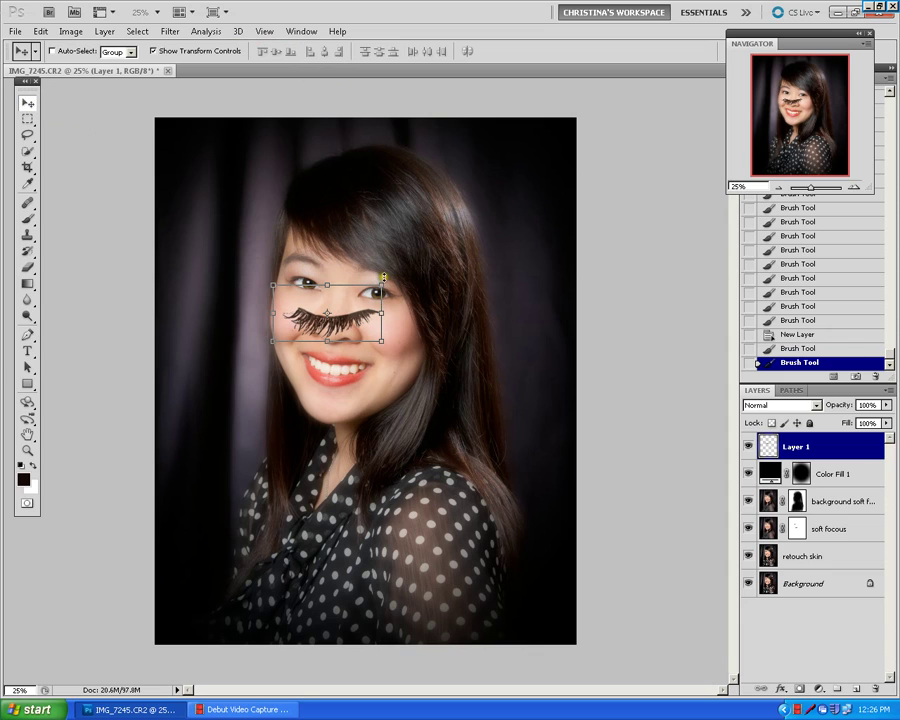
mouse_move(389, 278)
left_mouse_down()
mouse_move(433, 291)
mouse_move(331, 356)
mouse_move(255, 338)
mouse_move(428, 367)
mouse_move(444, 333)
mouse_move(400, 292)
mouse_move(380, 287)
left_mouse_up()
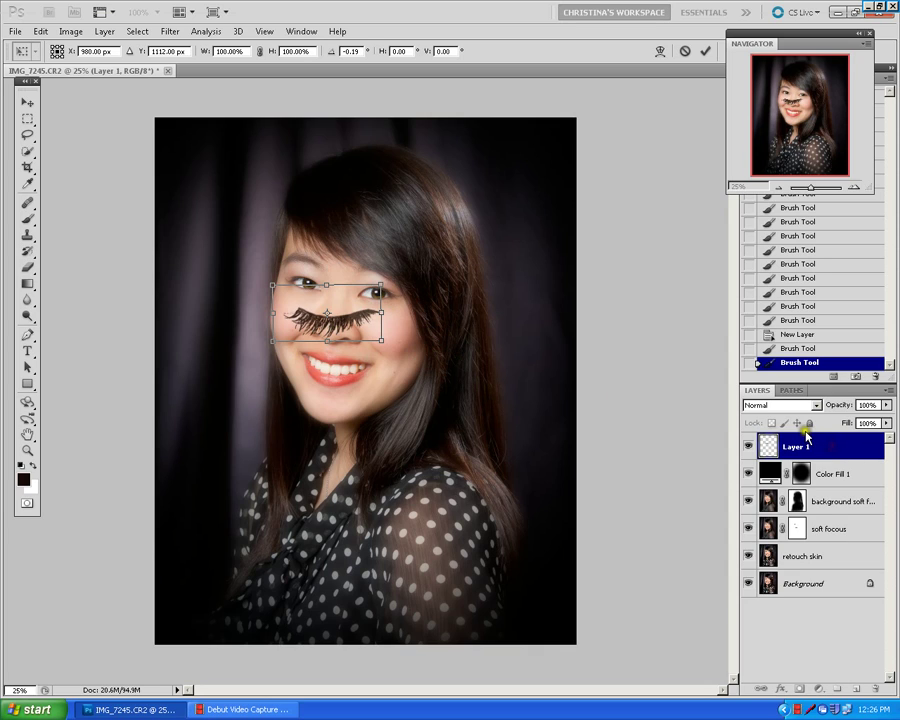
key("Return")
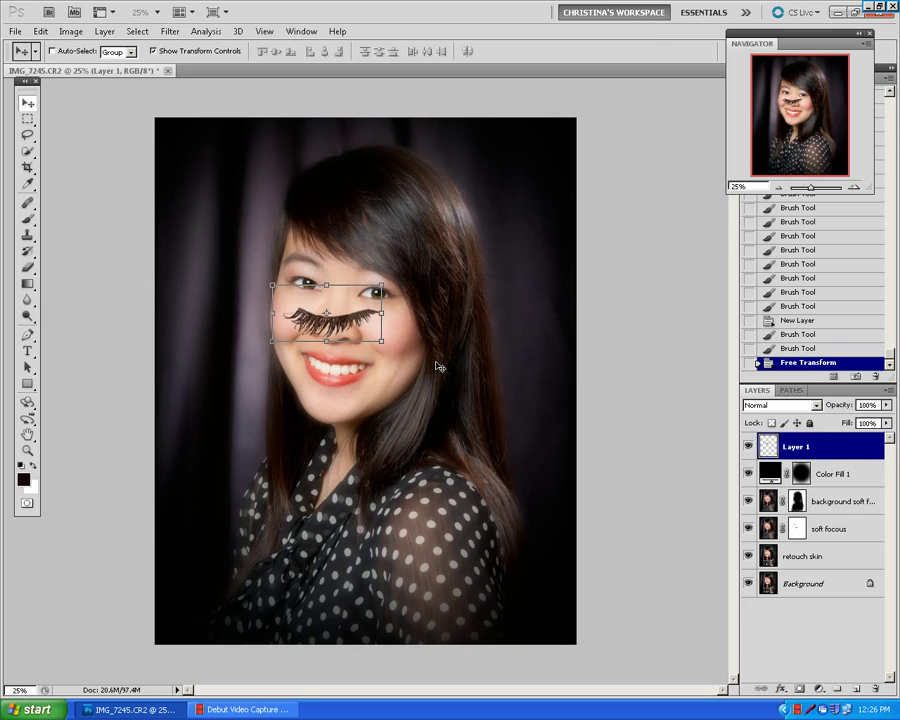
key("Delete")
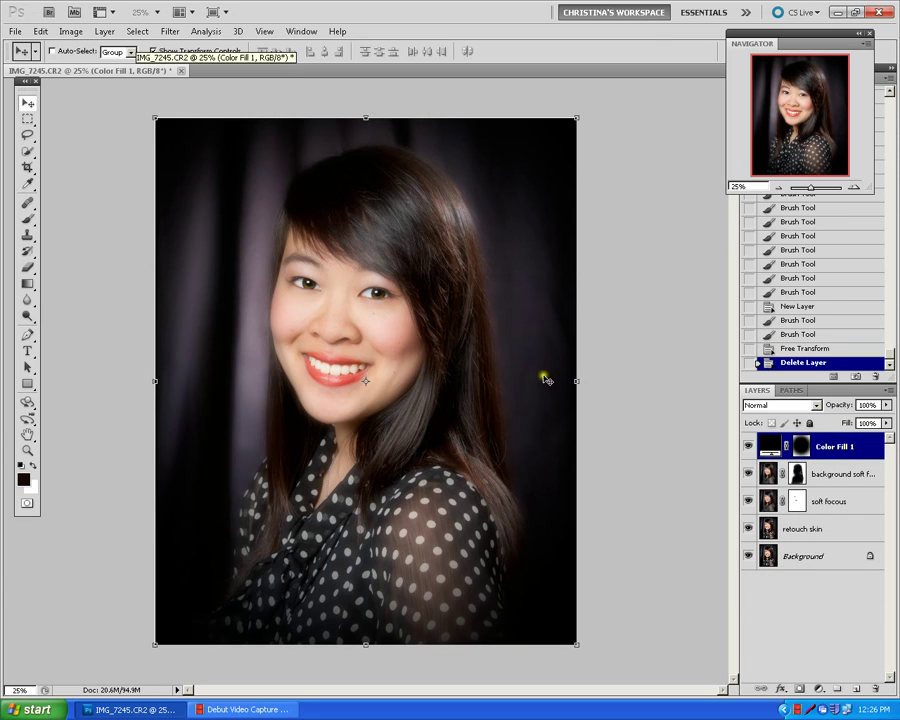
Add a new empty layer above the Color Fill layer and choose the 1502 px eyelash brush tip.
left_click(856, 689)
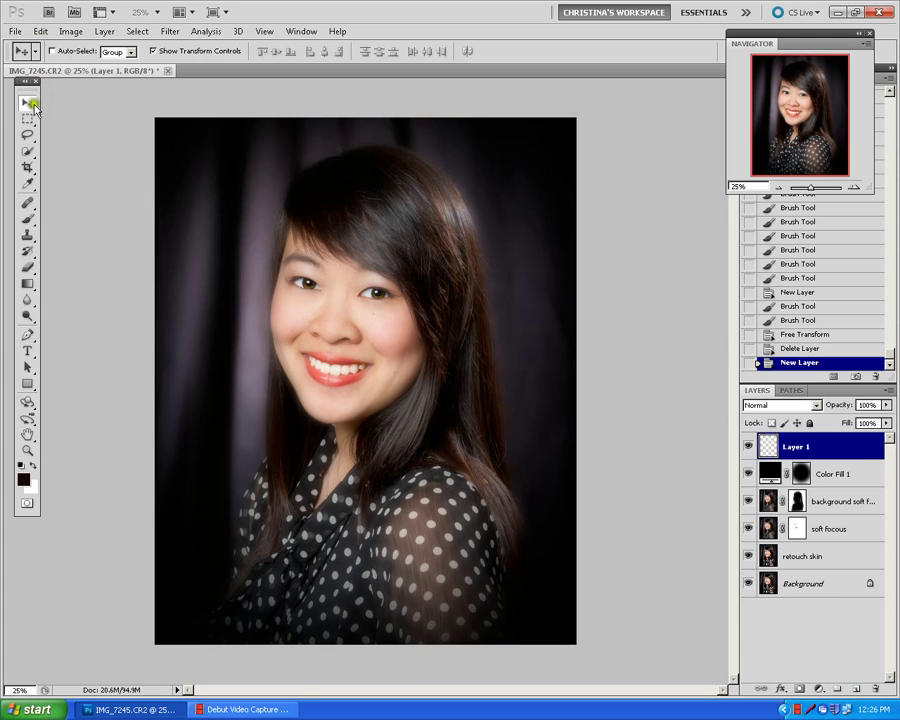
left_click(28, 202)
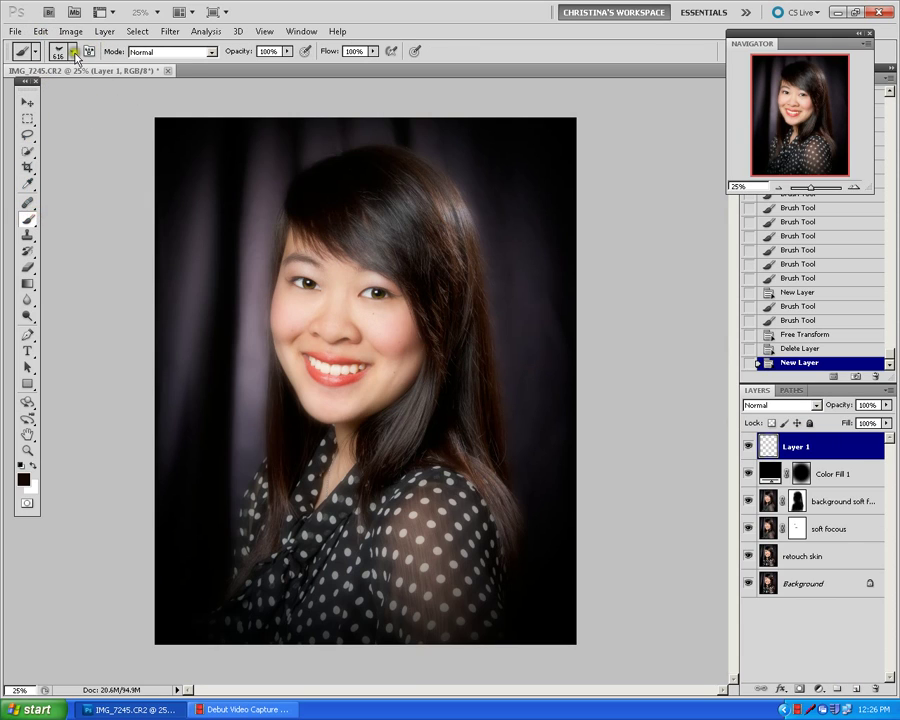
left_click(72, 51)
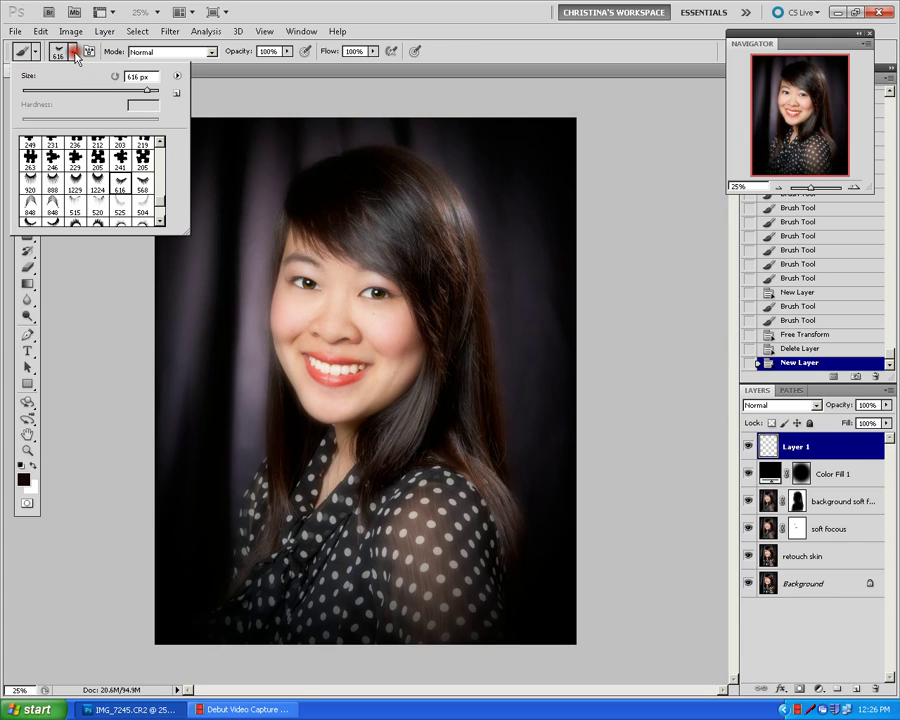
left_click(158, 212)
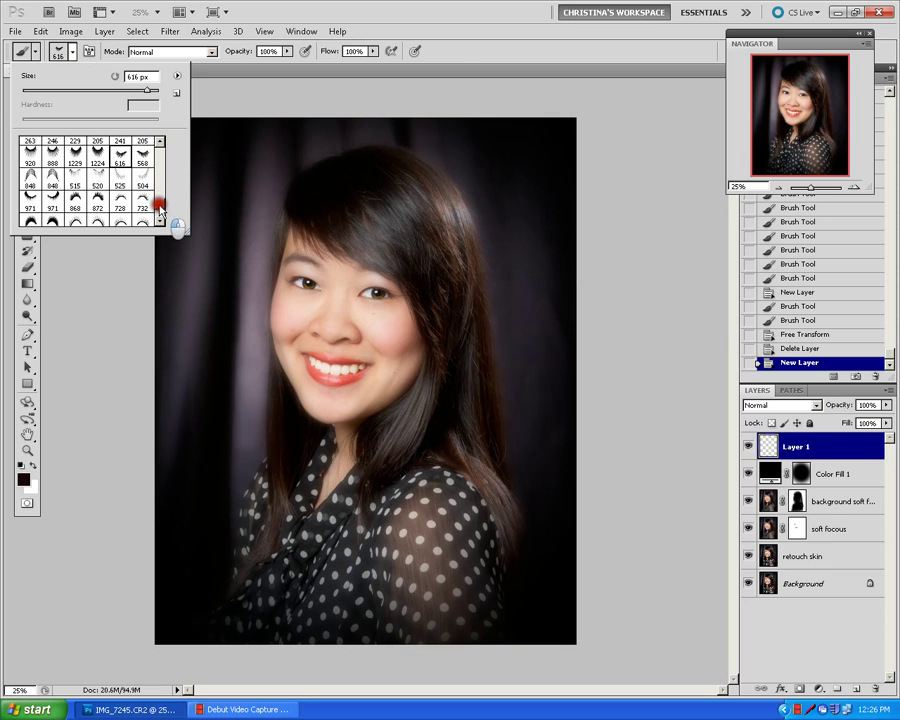
left_click(160, 213)
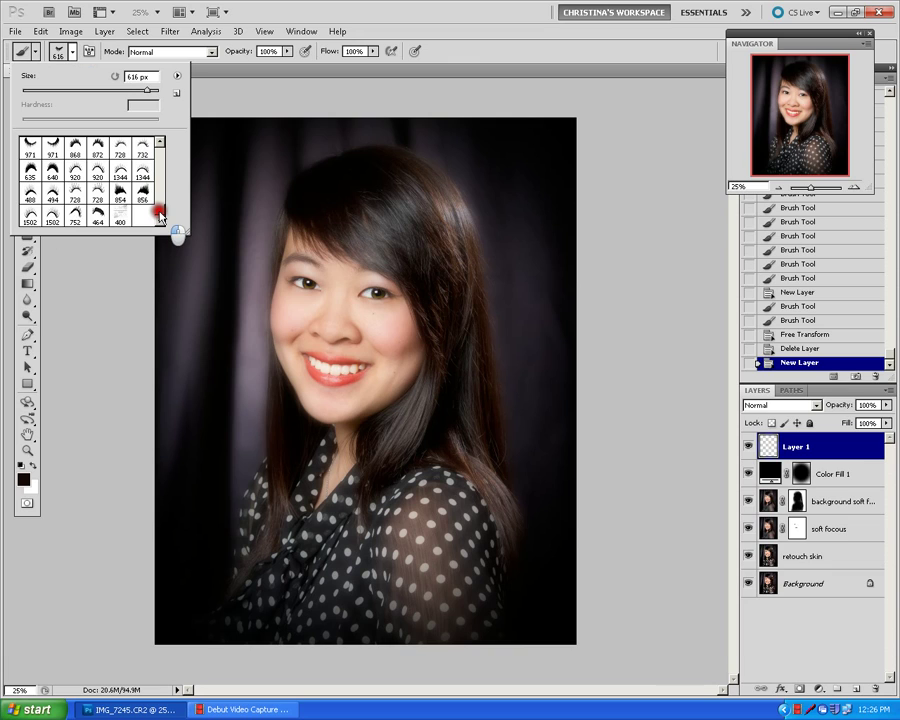
left_click(29, 214)
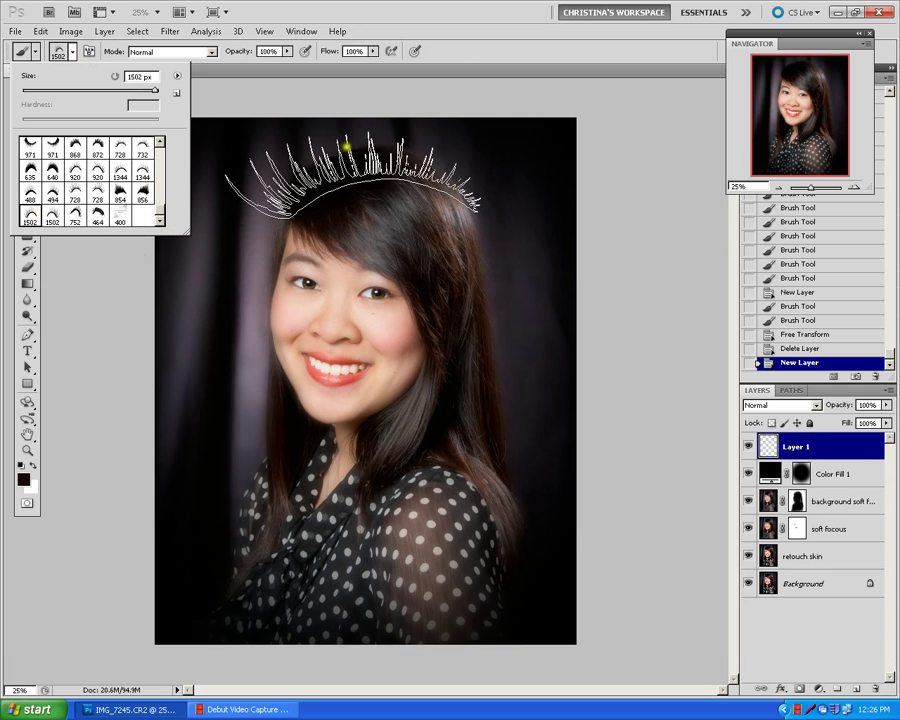
Stamp the eyelash across the face and shrink it to 25.21% width and 33.99% height over the eye on the image's left.
left_click(292, 76)
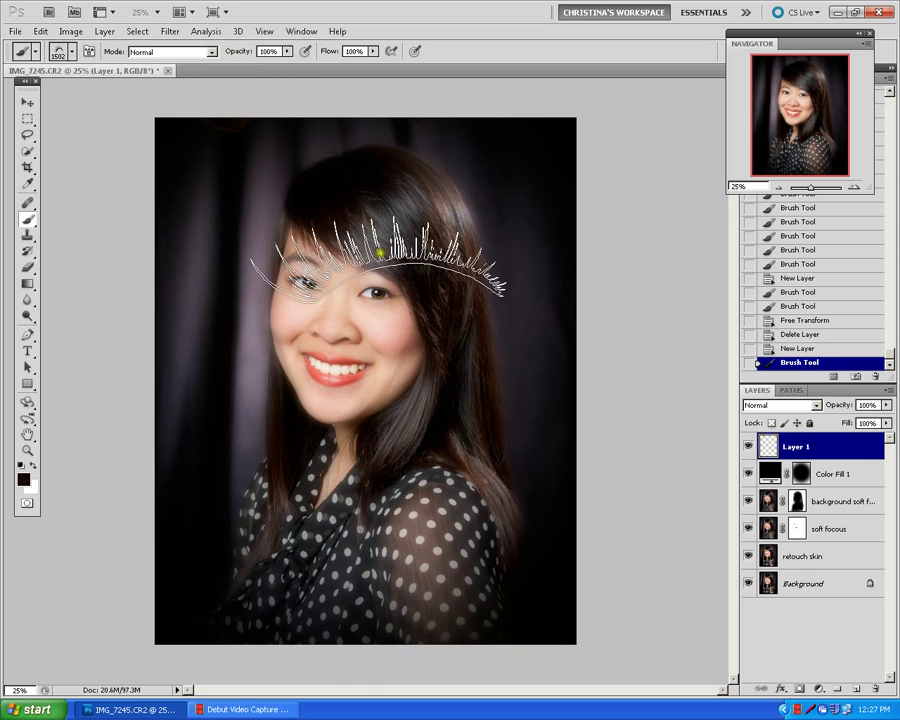
left_click(366, 326)
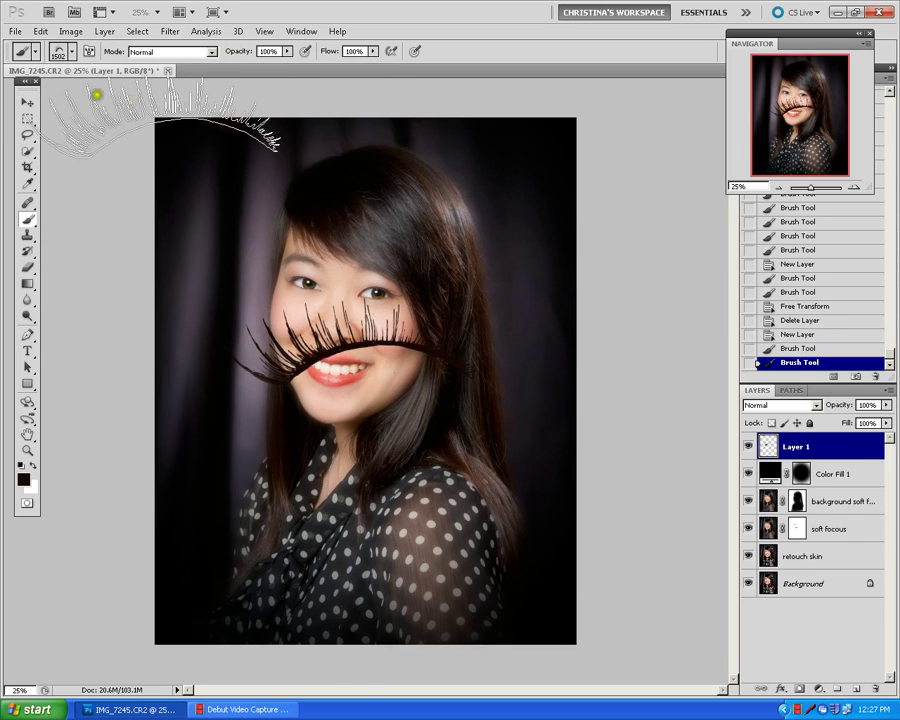
left_click(25, 101)
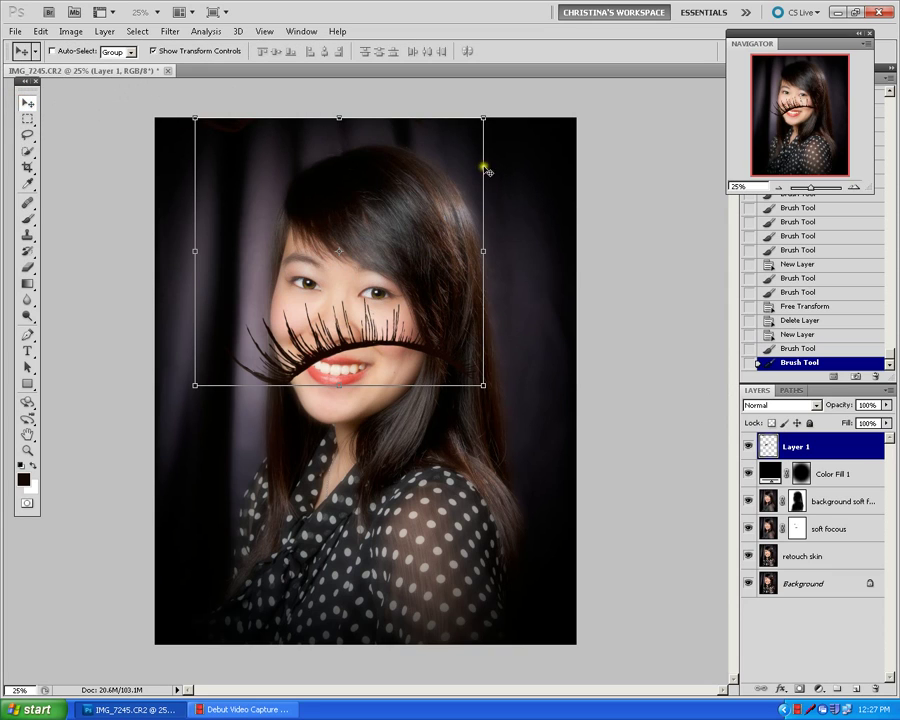
left_click_drag(483, 118, 304, 257)
left_click_drag(293, 315, 300, 243)
left_click_drag(332, 293, 292, 264)
left_click_drag(266, 226, 316, 250)
Scale the eyelash down to 20.46% width and 17.19% height and bring it onto the upper eyelid.
key("ctrl+plus")
key("ctrl+plus")
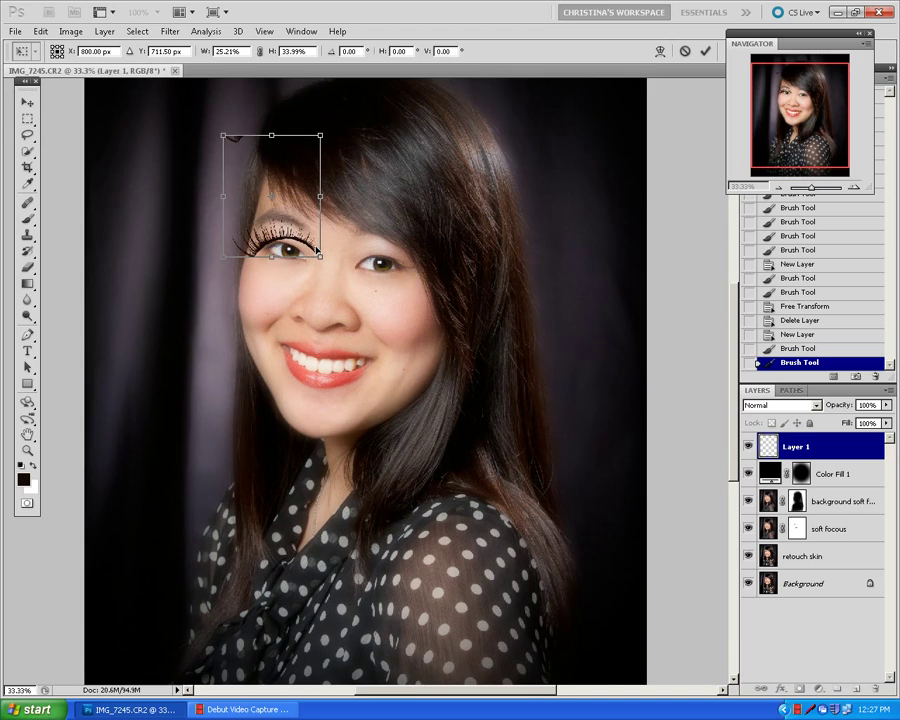
key("ctrl+plus")
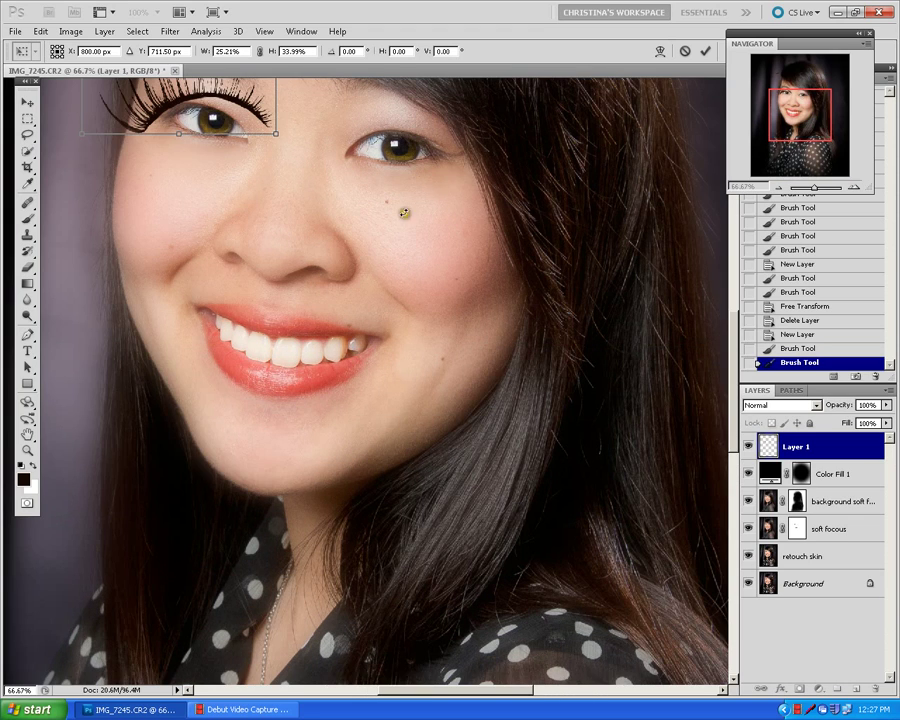
left_click_drag(816, 121, 813, 104)
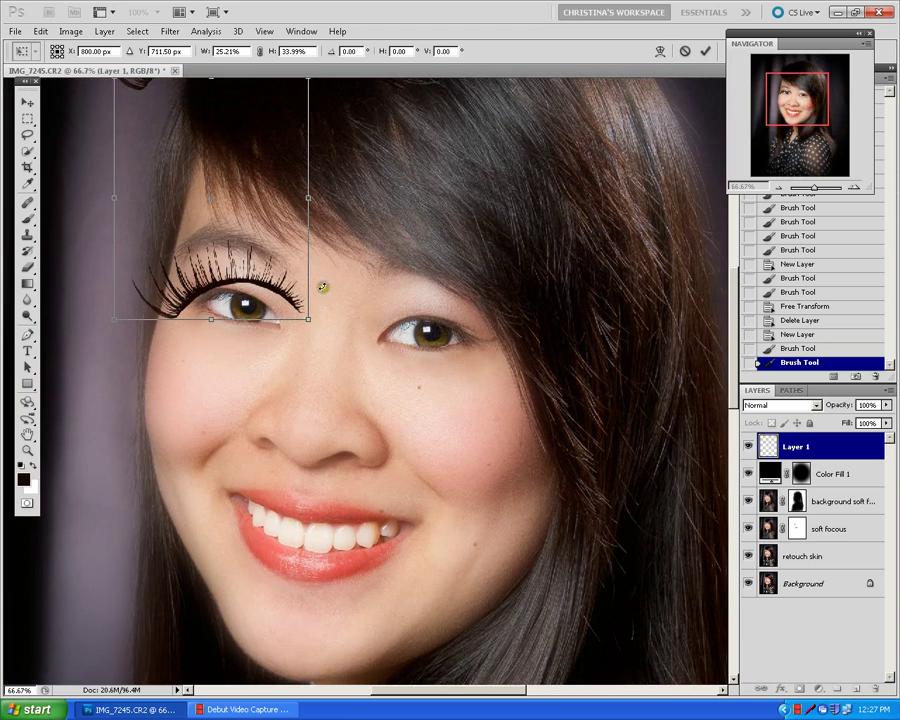
left_click_drag(286, 298, 274, 320)
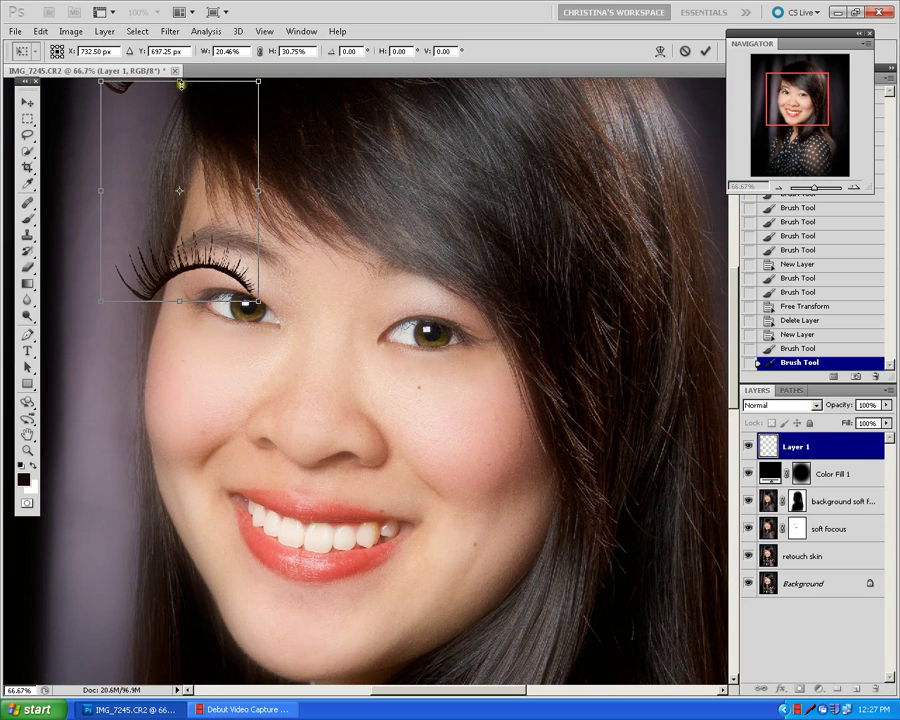
left_click_drag(180, 85, 211, 229)
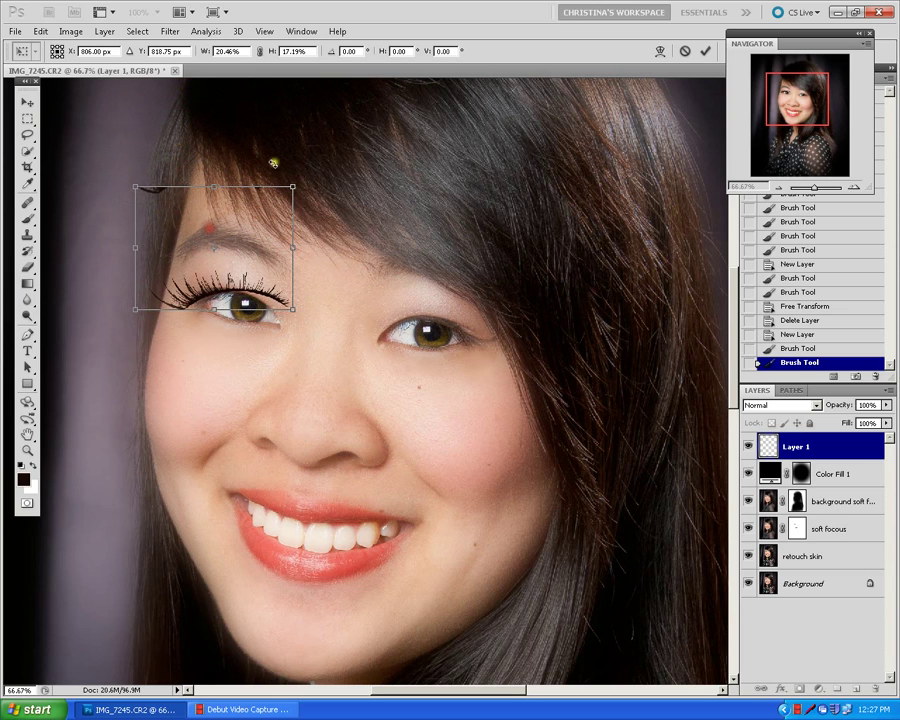
Rotate the eyelash 7.69°, resize it to 16.61% width and 17.37% height along the lid, and apply the transform.
left_click_drag(297, 171, 321, 193)
left_click_drag(134, 240, 161, 241)
left_click_drag(242, 266, 245, 259)
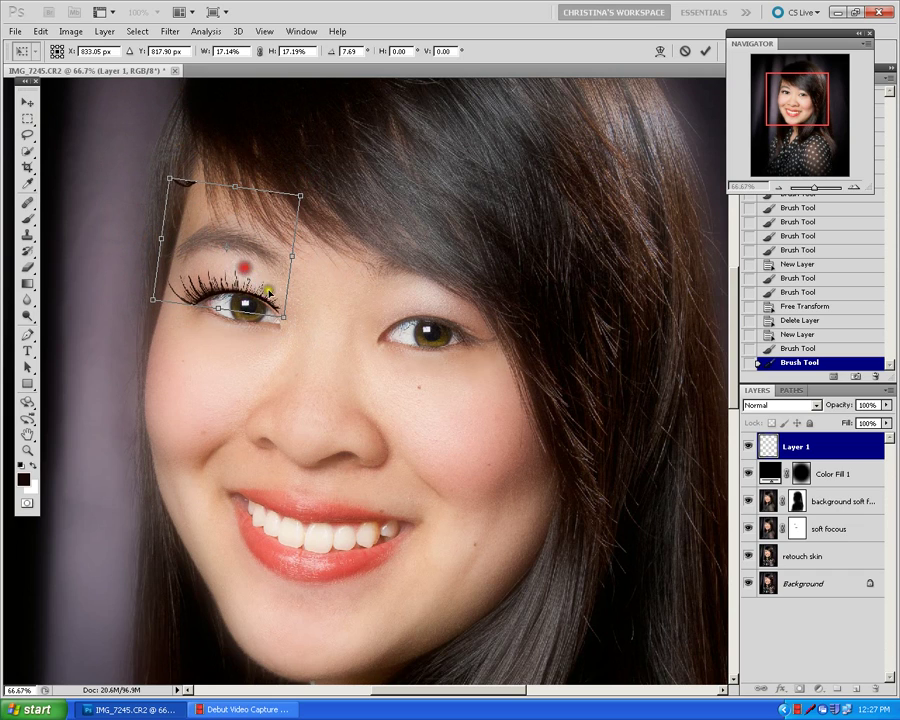
left_click_drag(284, 317, 280, 319)
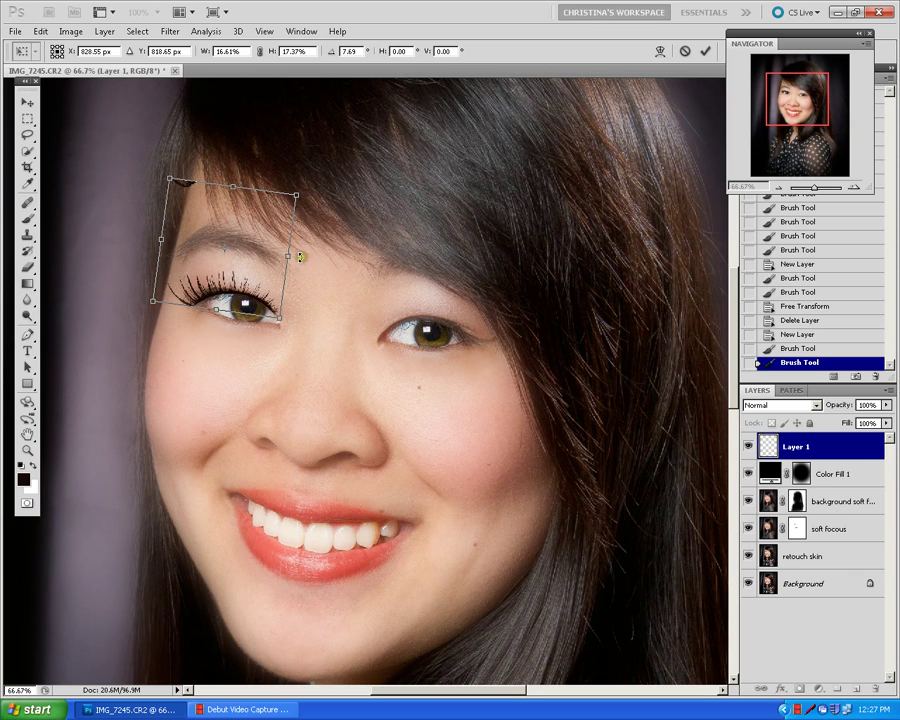
key("Return")
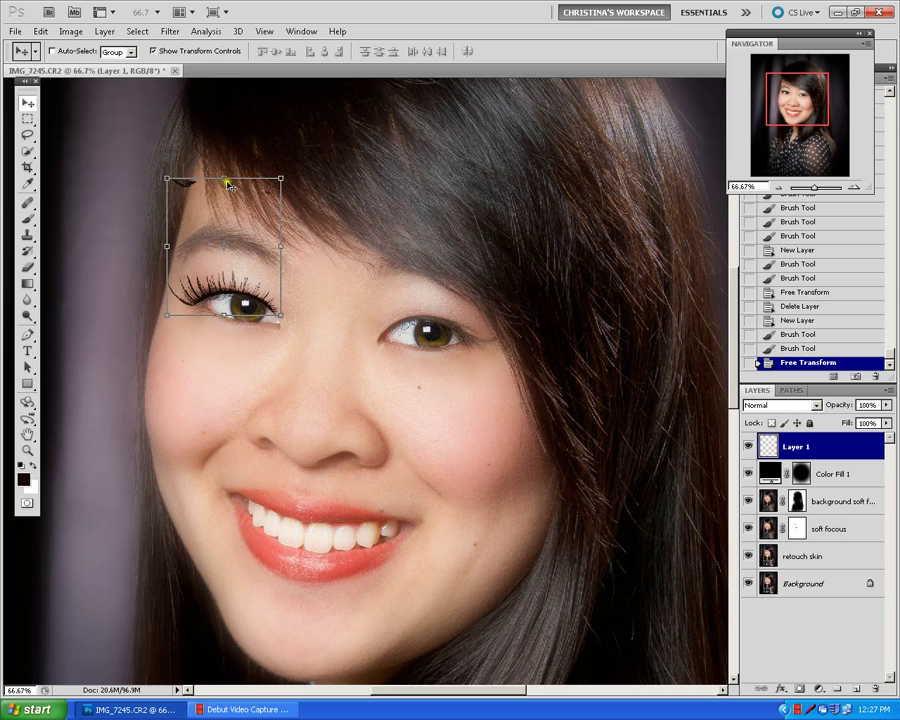
Shorten the eyelash to 83.58% of its height, tilt it slightly clockwise, realign it with the lid, and apply the transform.
left_click_drag(228, 183, 232, 240)
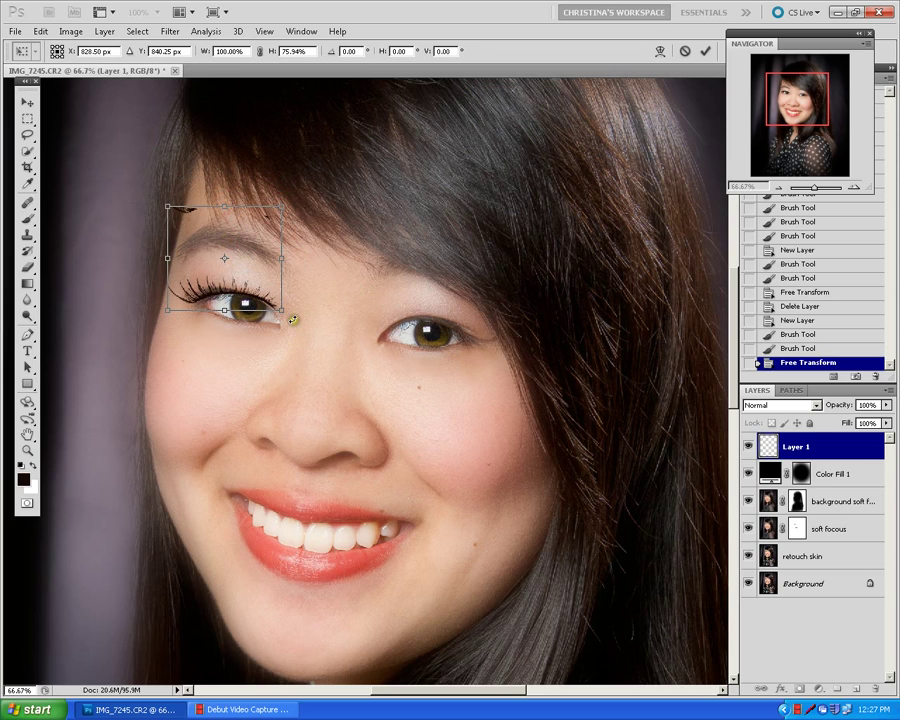
left_click_drag(293, 319, 289, 323)
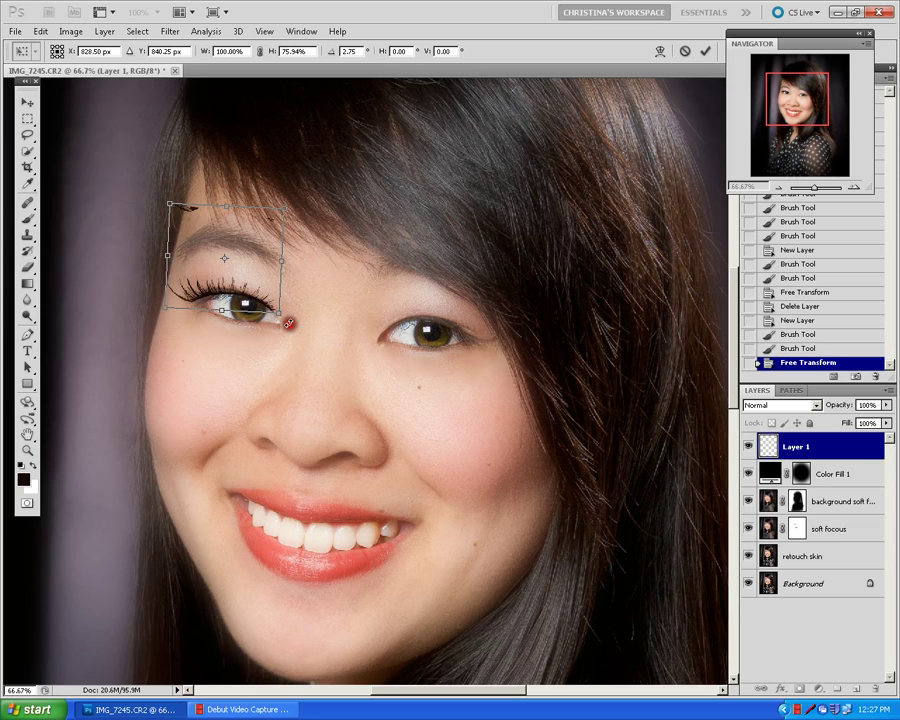
left_click_drag(267, 268, 269, 270)
left_click_drag(236, 209, 233, 194)
left_click_drag(241, 257, 242, 260)
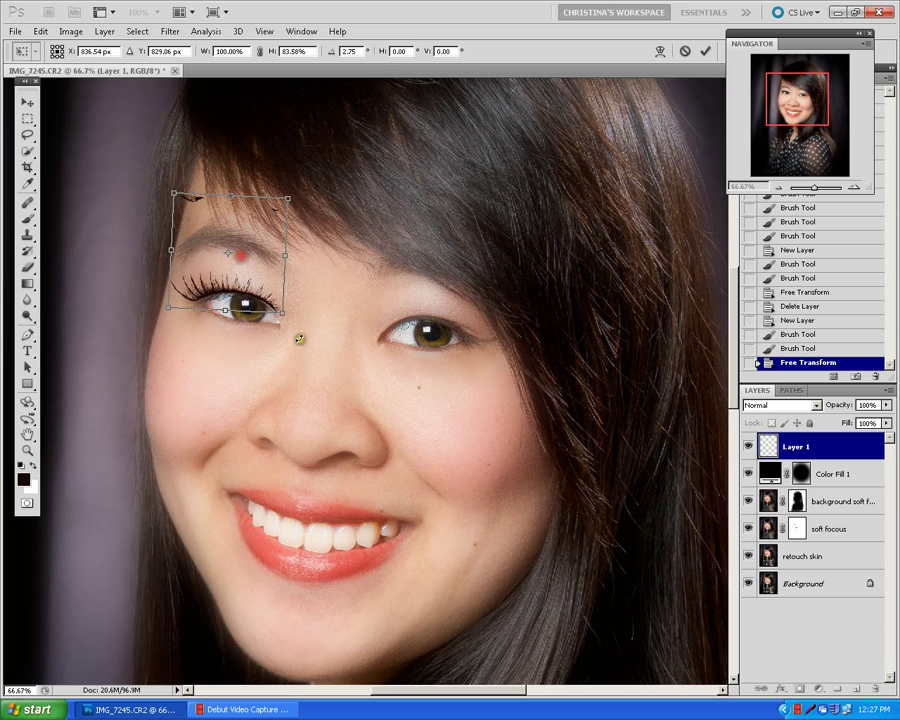
left_click_drag(288, 329, 287, 331)
key("Return")
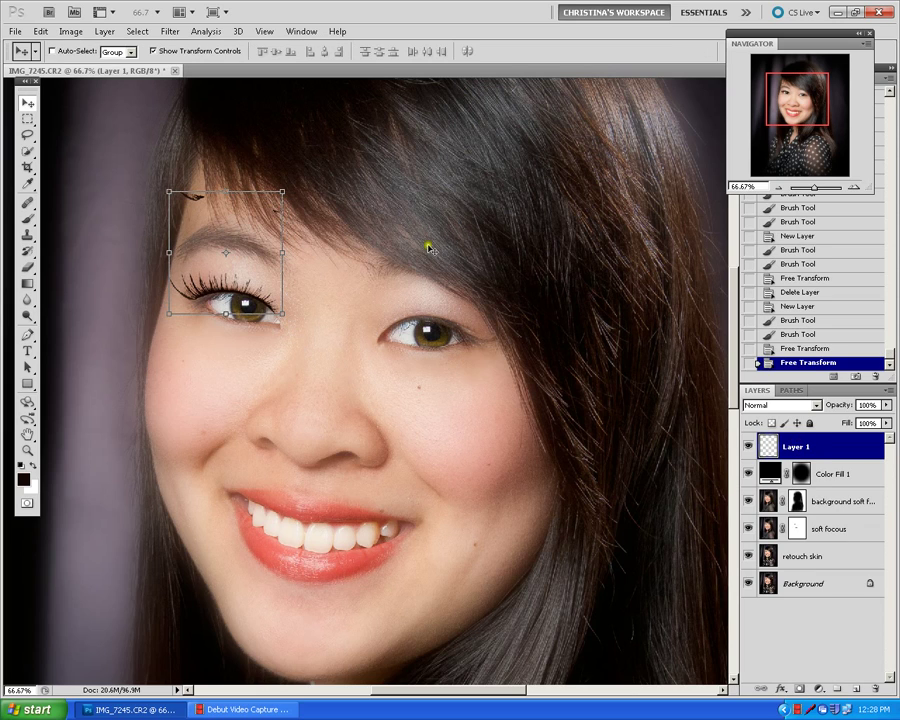
Soften the eyelash layer with a Gaussian Blur of 0.9 pixels radius.
left_click(162, 31)
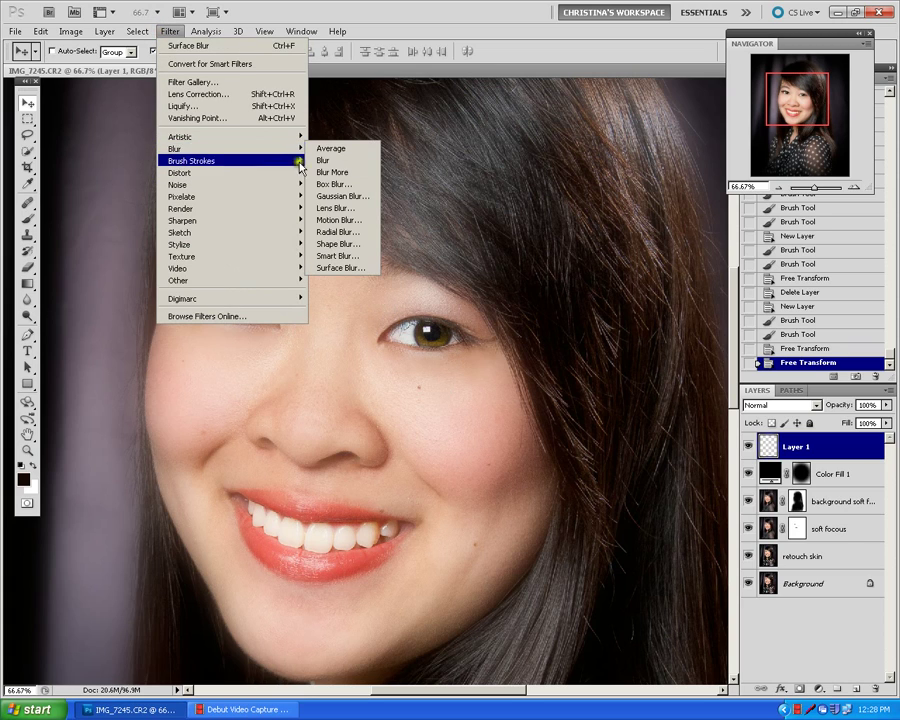
left_click(358, 197)
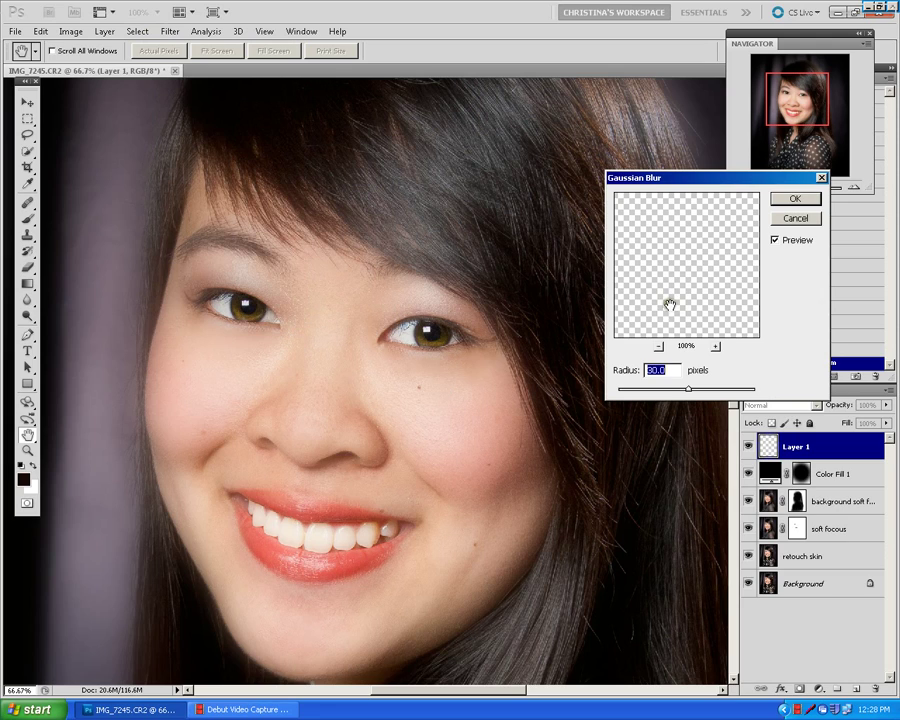
left_click_drag(688, 395, 624, 393)
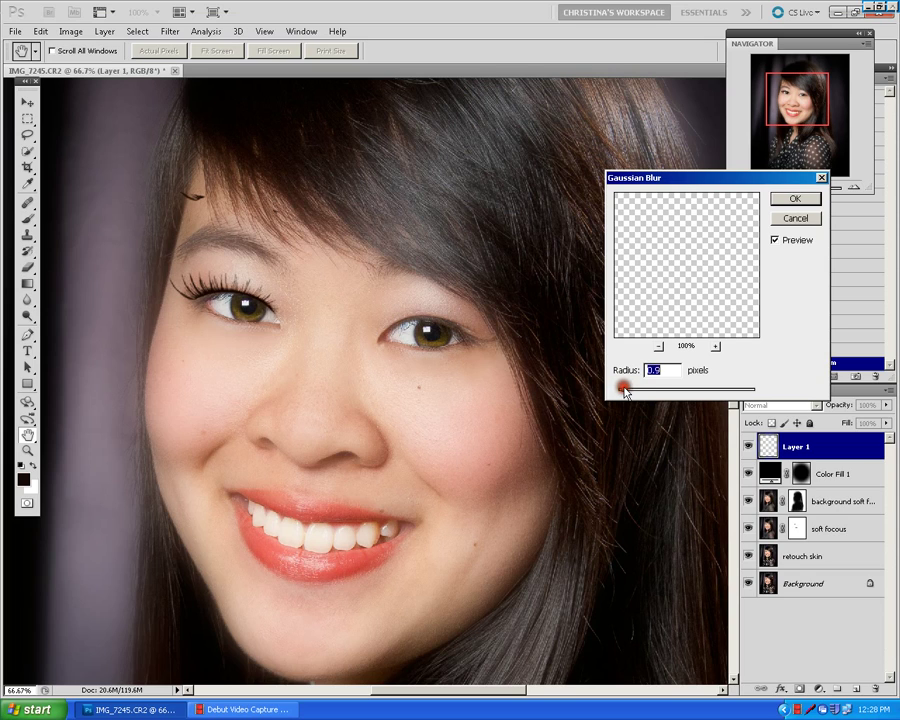
left_click(794, 198)
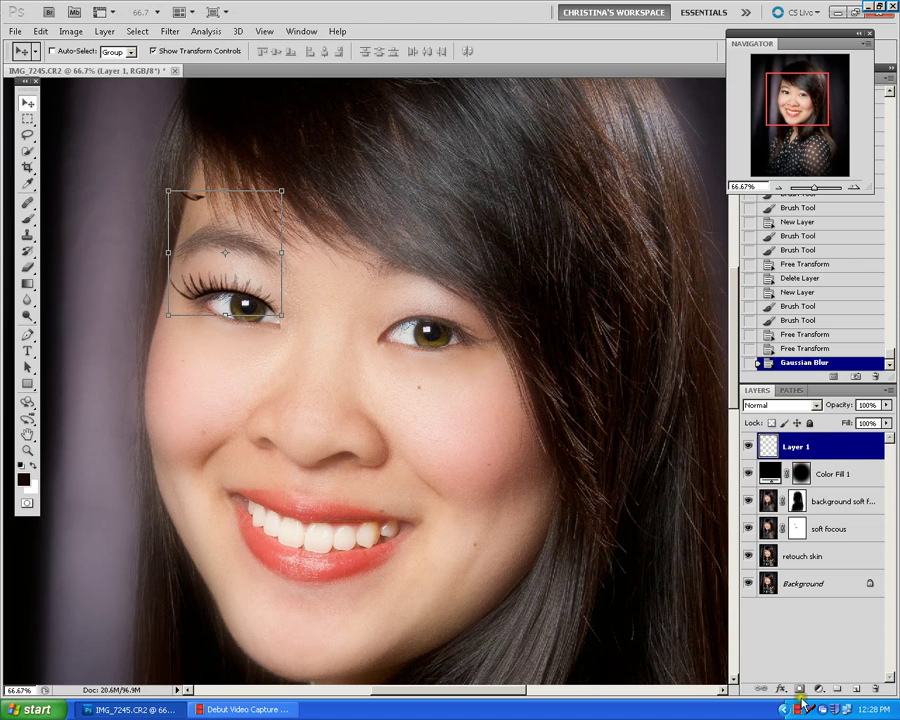
Switch the brush from the eyelash tip to a soft round tip with 0% hardness.
left_click(29, 220)
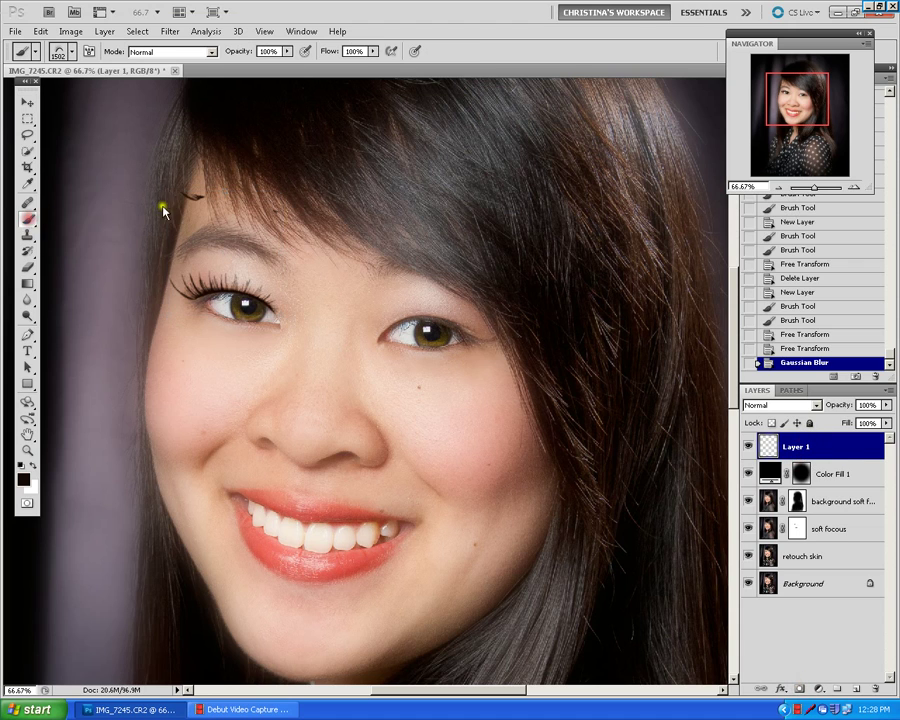
left_click(73, 51)
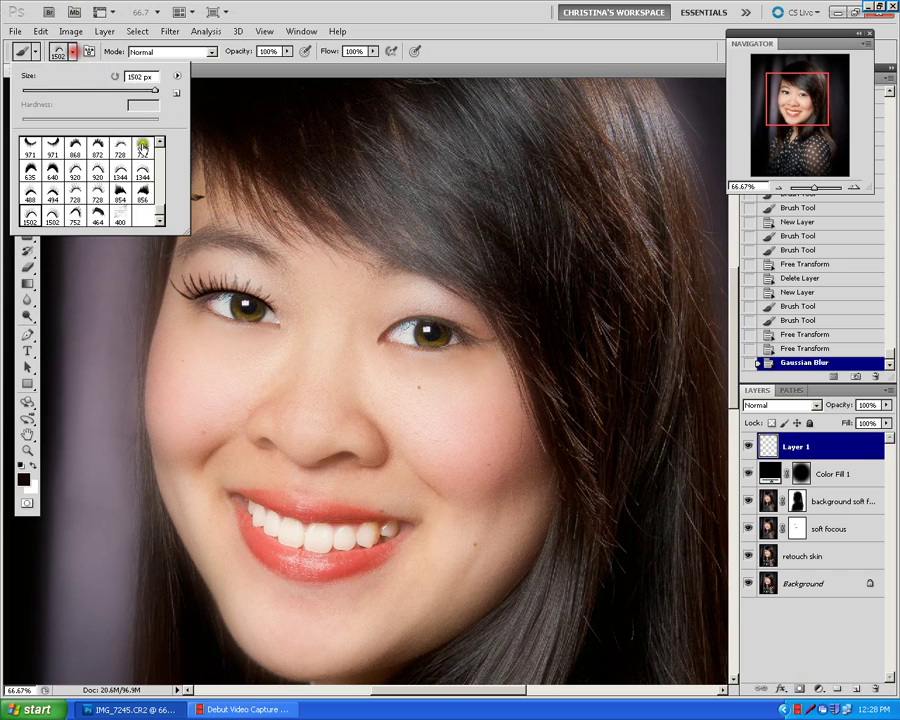
scroll(161, 180, "up", 5)
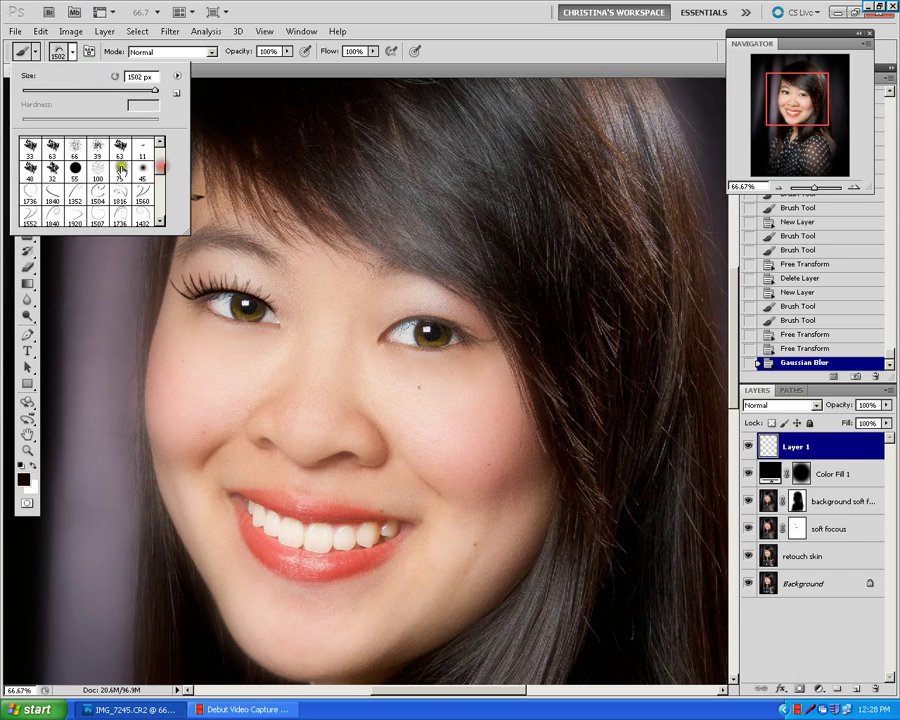
scroll(161, 180, "up", 3)
left_click(120, 147)
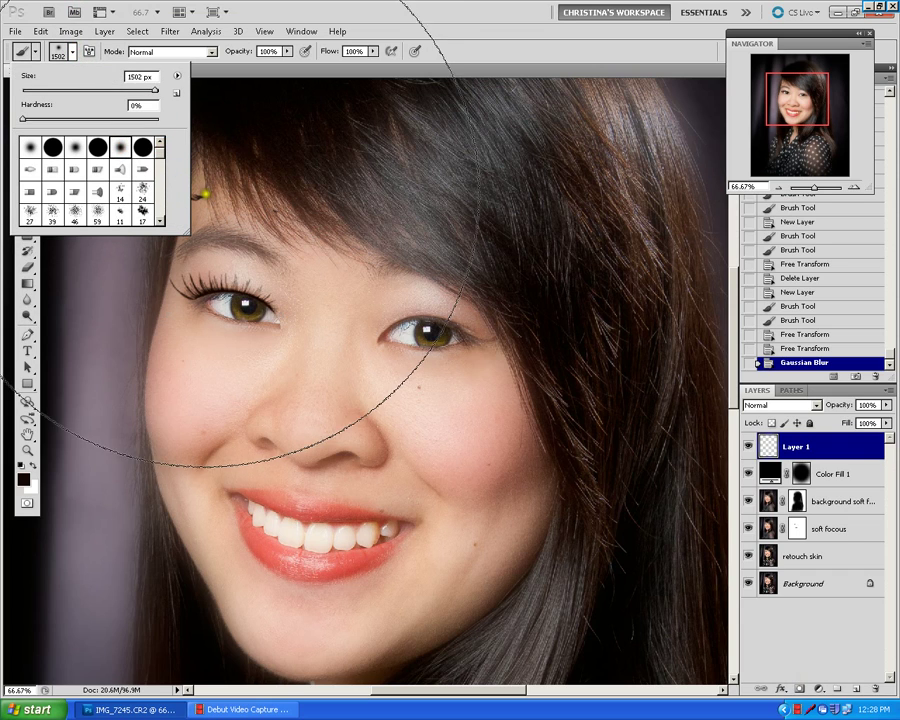
Try a large soft brush dab over the nose bridge and step back to the Gaussian Blur state.
left_click(323, 351)
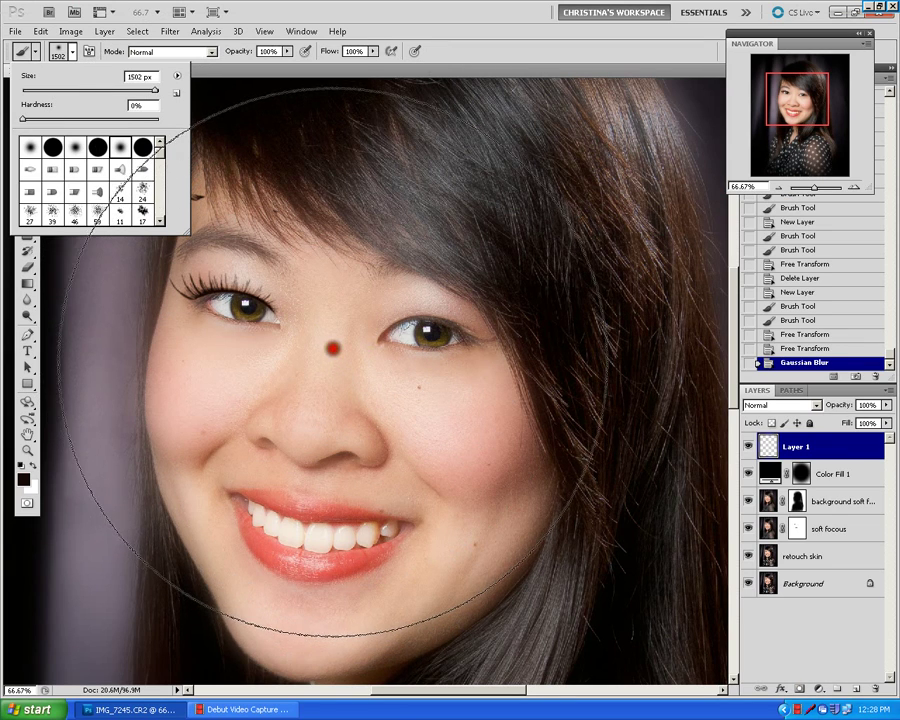
left_click(331, 353)
key("bracketleft")
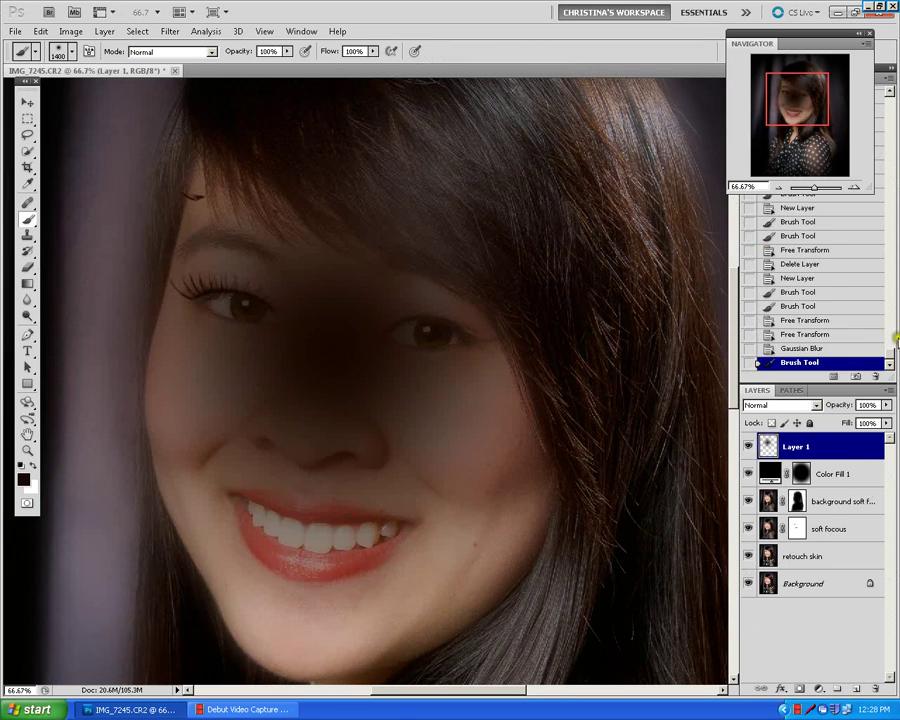
left_click(836, 347)
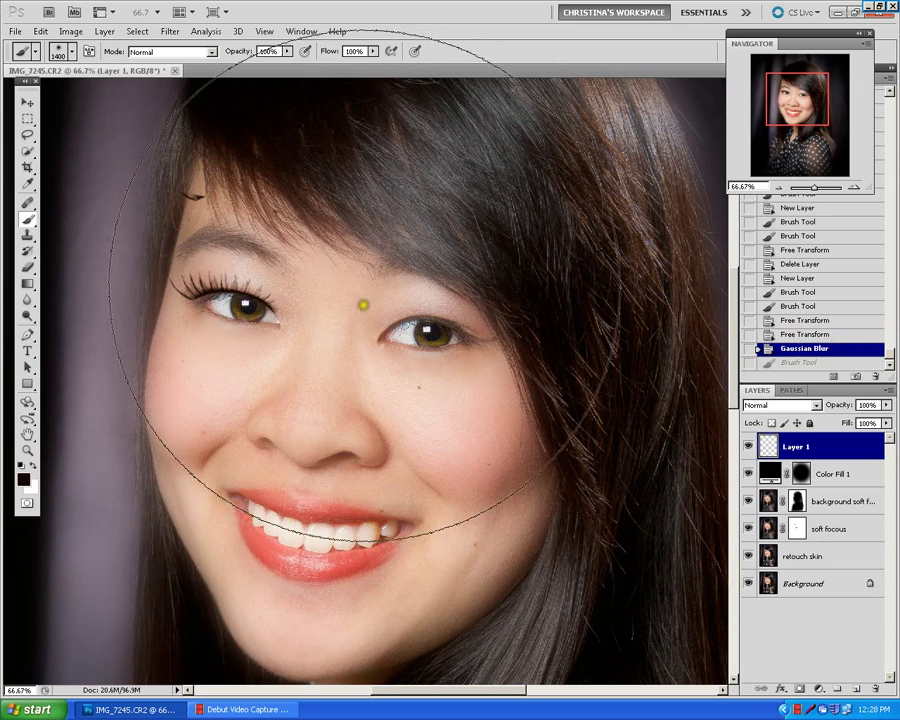
Shrink the large soft round brush to a small tip of 25 pixels.
key("bracketleft")
key("bracketleft")
key("bracketleft")
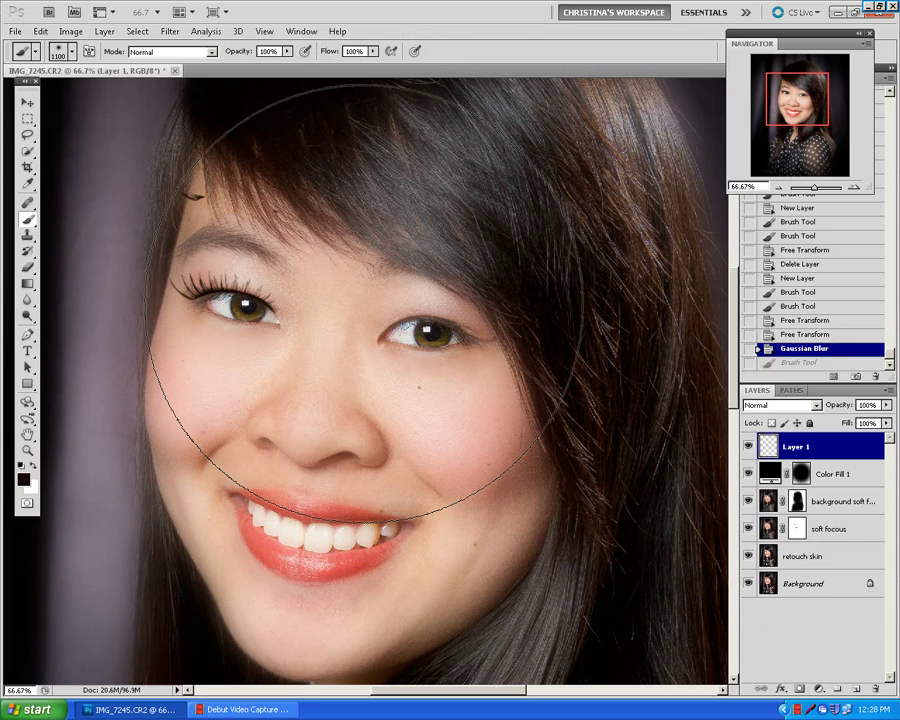
key("bracketleft")
key("bracketleft")
key("bracketleft")
key("bracketleft")
key("bracketleft")
key("bracketleft")
key("bracketleft")
key("bracketleft")
key("bracketleft")
key("bracketleft")
key("bracketleft")
key("bracketleft")
key("bracketleft")
key("bracketleft")
key("bracketleft")
key("bracketleft")
key("bracketleft")
key("bracketleft")
key("bracketleft")
key("bracketleft")
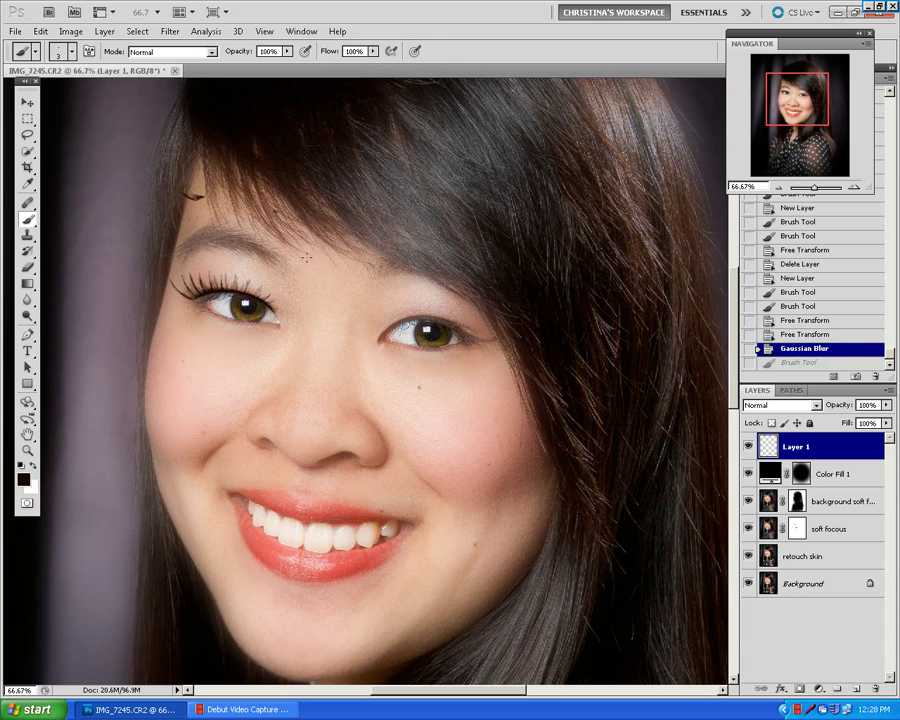
Try a small brush dab on the forehead hairline and undo it.
left_click(272, 210)
left_click(41, 33)
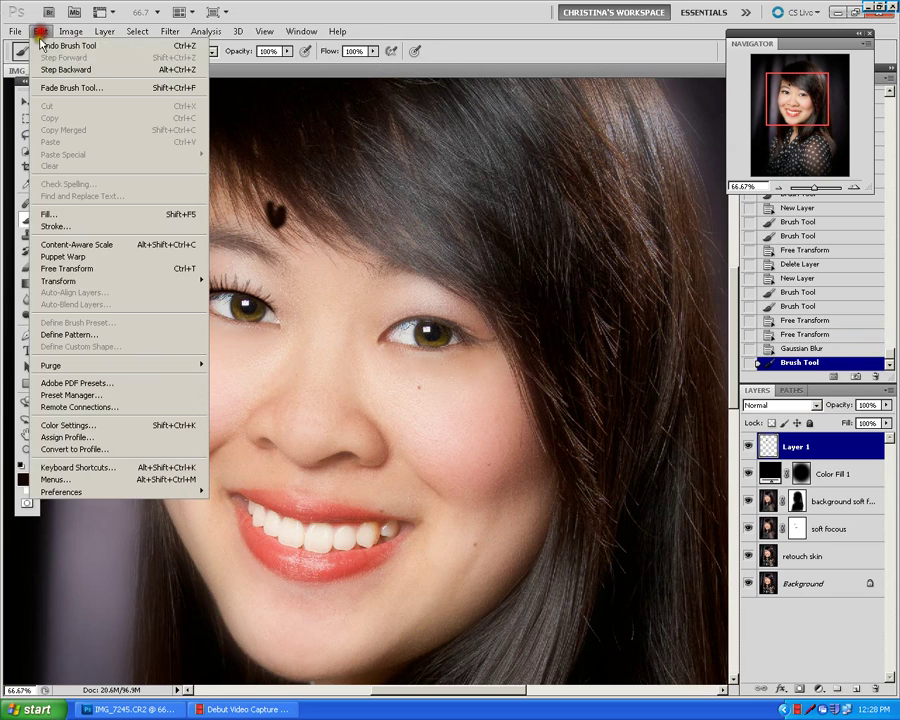
left_click(44, 41)
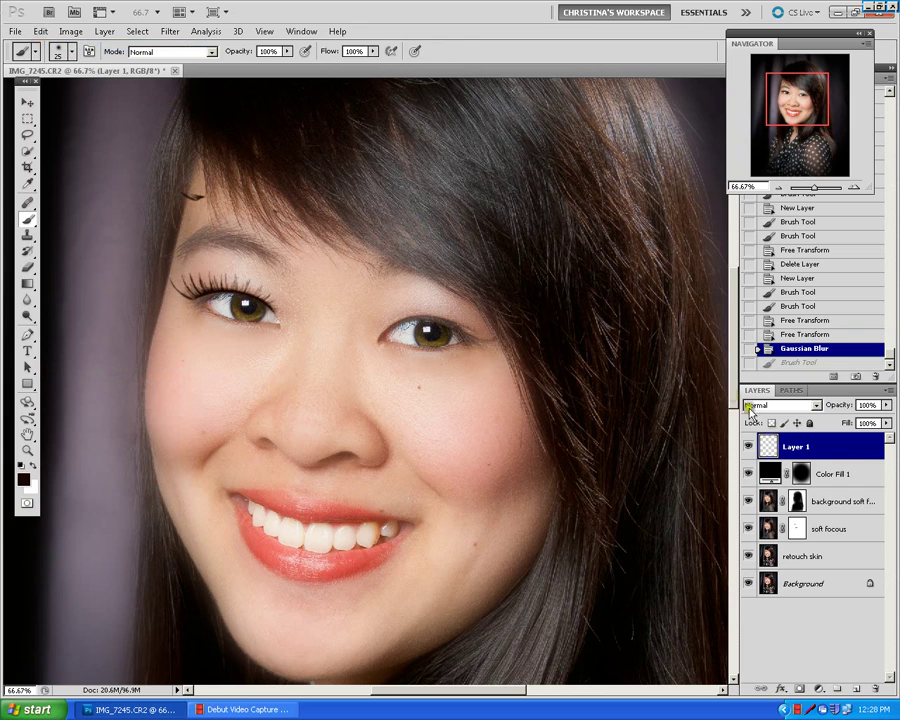
Add a layer mask to the eyelash layer and paint out the stray lash mark on the forehead with black.
left_click(799, 690)
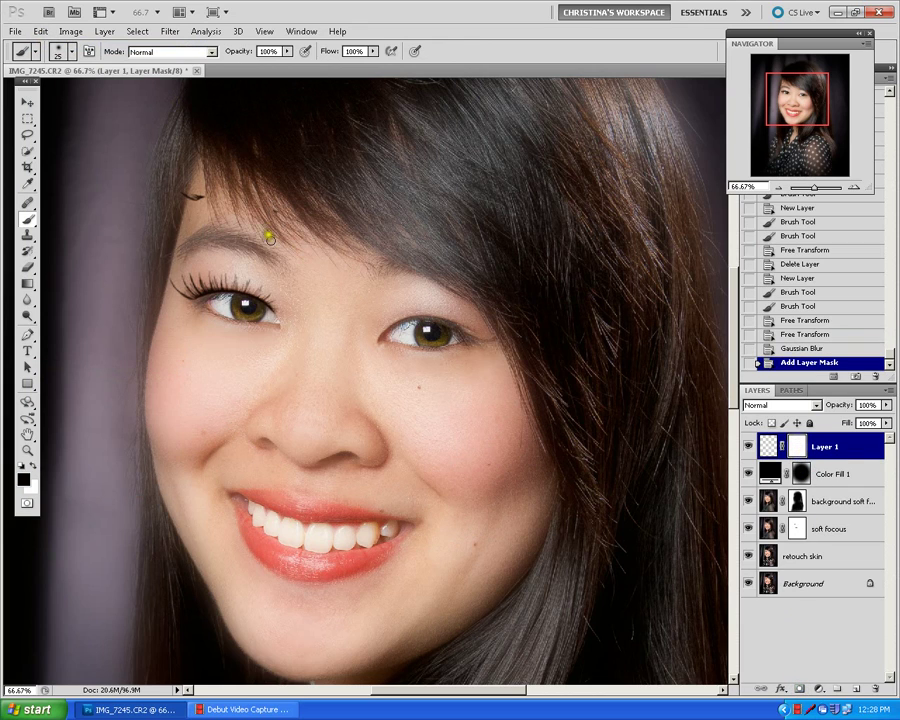
left_click(209, 191)
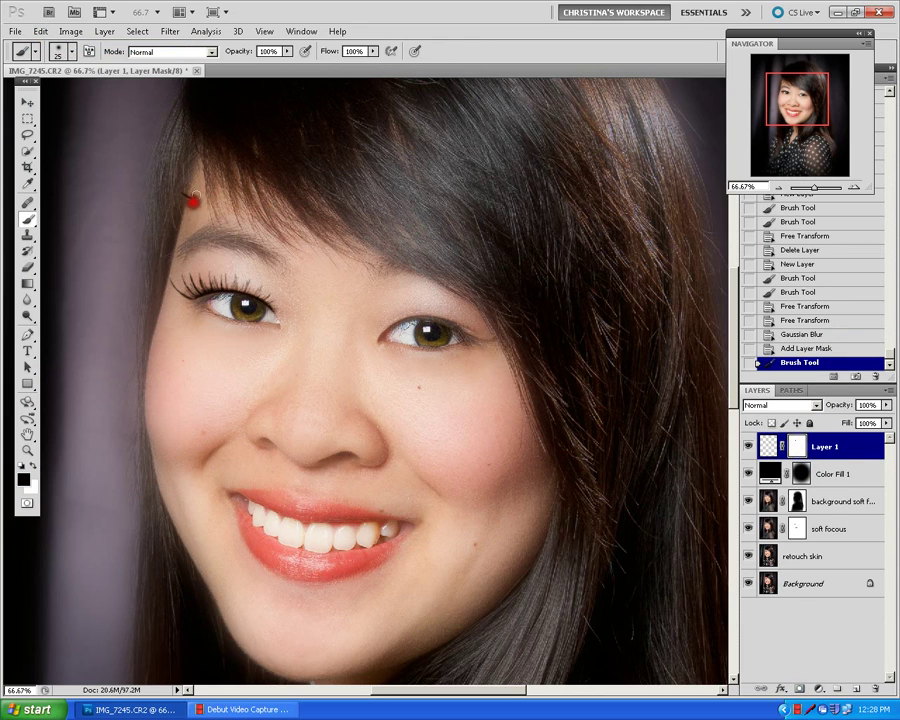
left_click(207, 206)
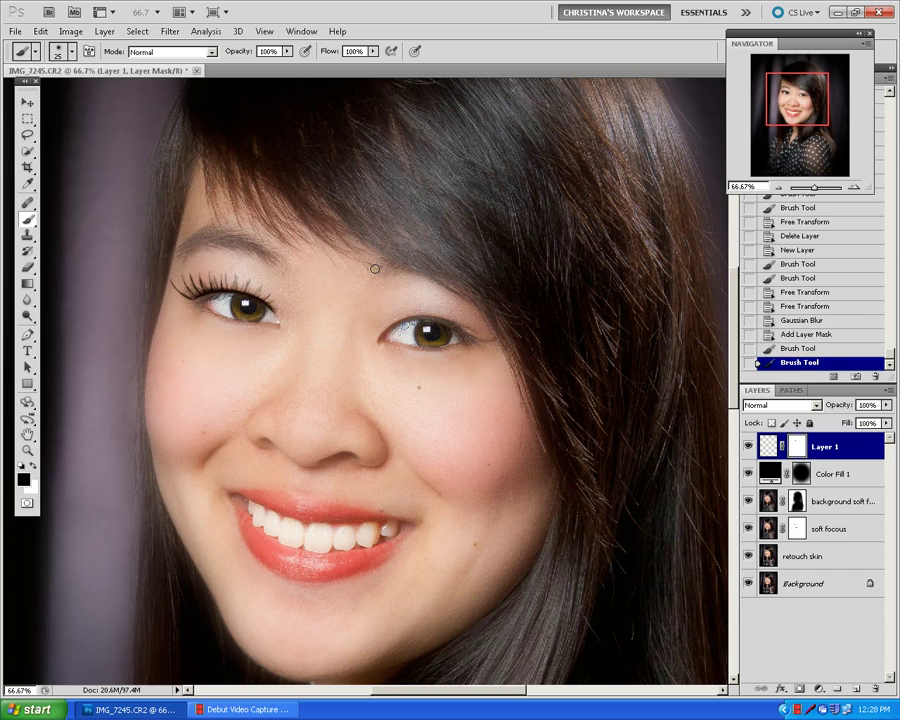
Blend the lash's outer corner on the mask with a 15-pixel brush at 44% opacity, fading it with black and restoring parts with white.
key("ctrl+plus")
key("ctrl+plus")
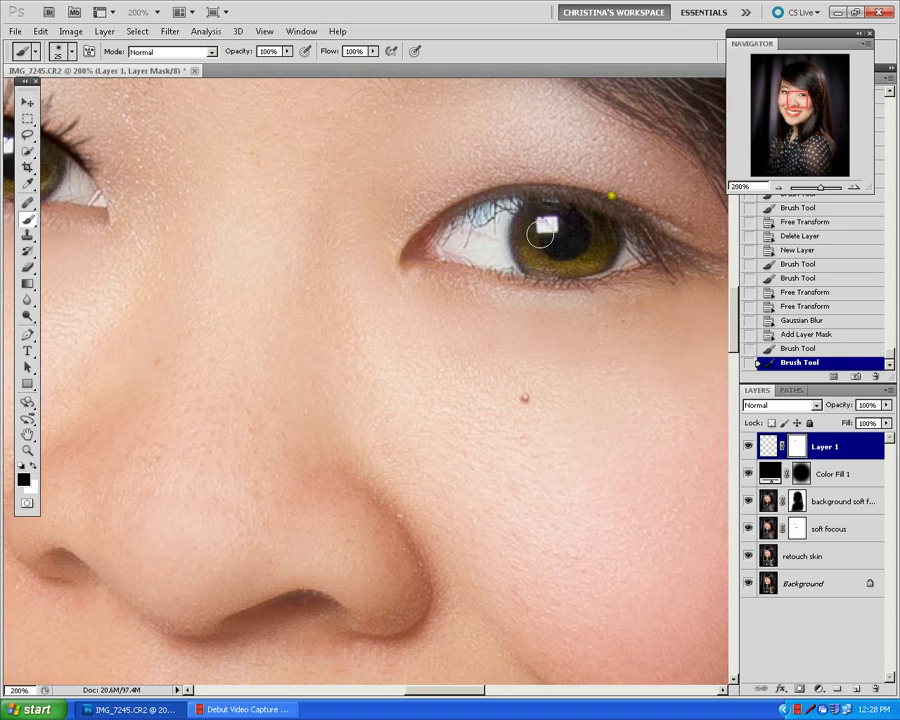
left_click_drag(812, 97, 805, 94)
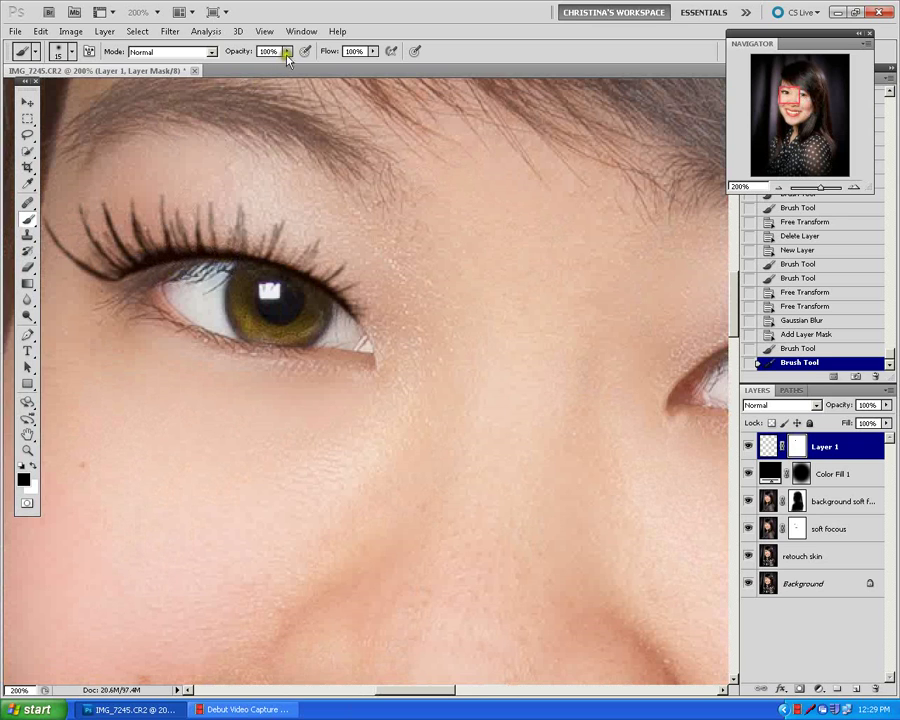
left_click_drag(287, 55, 248, 63)
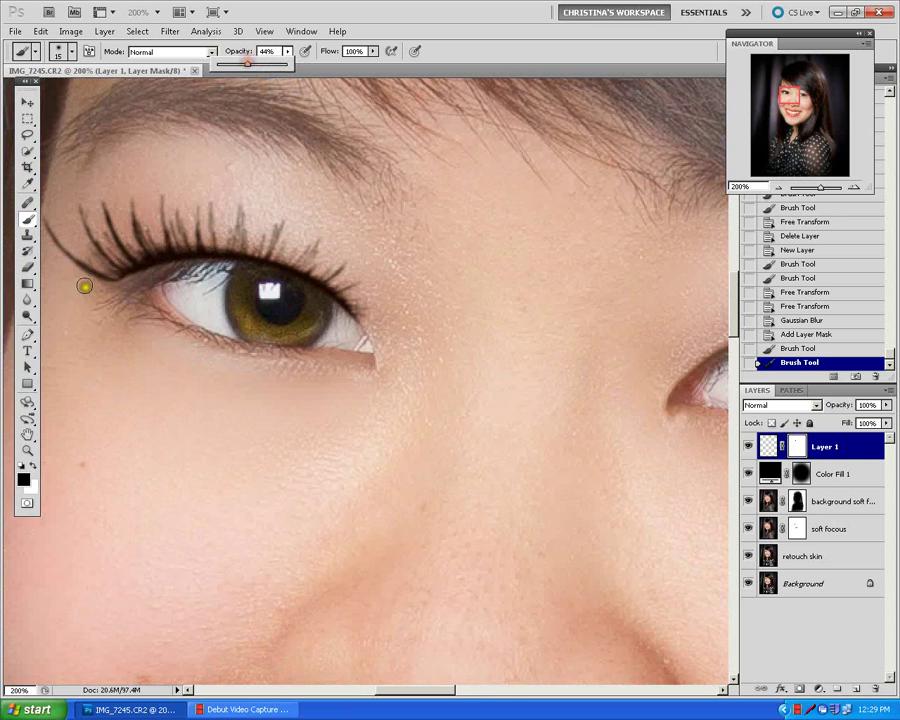
left_click(152, 272)
mouse_move(159, 263)
left_mouse_down()
mouse_move(169, 261)
mouse_move(127, 283)
mouse_move(202, 262)
mouse_move(116, 277)
mouse_move(125, 274)
left_mouse_up()
mouse_move(212, 263)
left_mouse_down()
mouse_move(248, 267)
mouse_move(331, 302)
mouse_move(348, 323)
mouse_move(222, 270)
left_mouse_up()
mouse_move(161, 262)
left_mouse_down()
mouse_move(104, 285)
mouse_move(148, 288)
left_mouse_up()
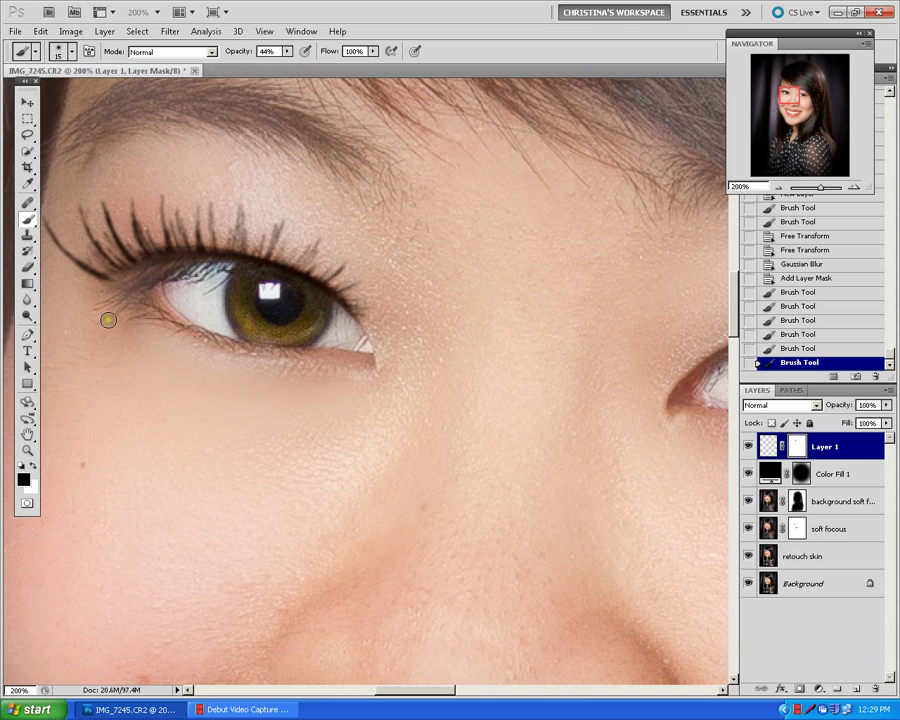
key("x")
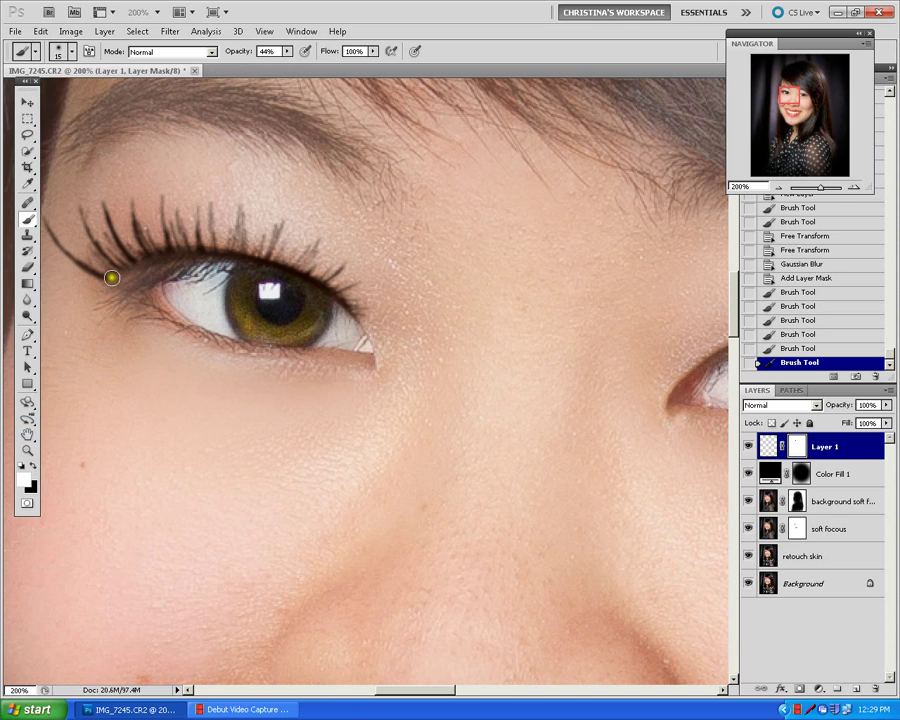
left_click_drag(110, 277, 148, 278)
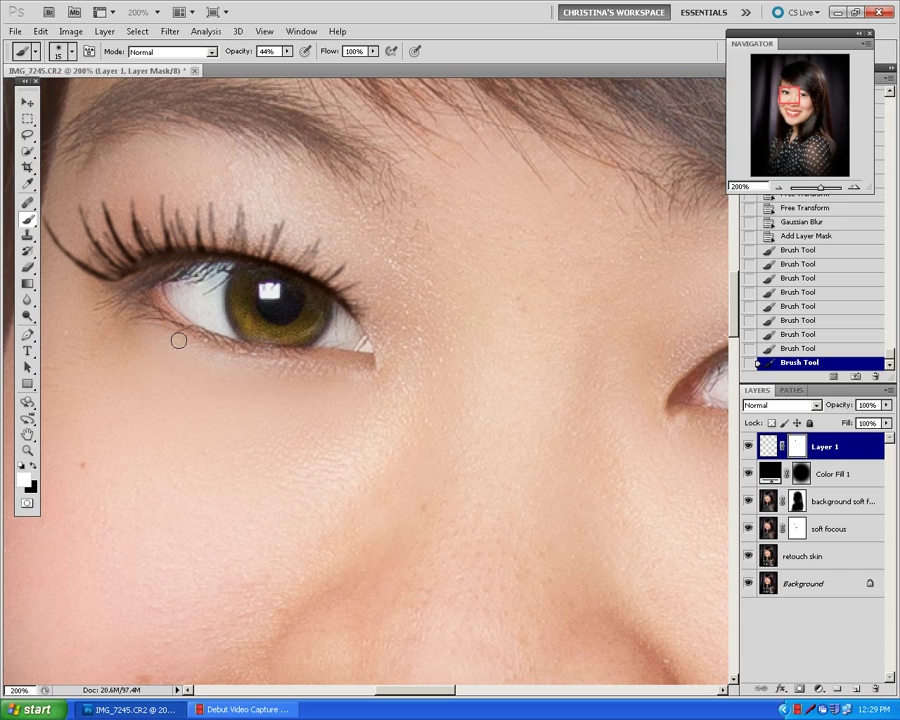
Lower the eyelash layer's opacity to 71%.
key("ctrl+minus")
key("ctrl+minus")
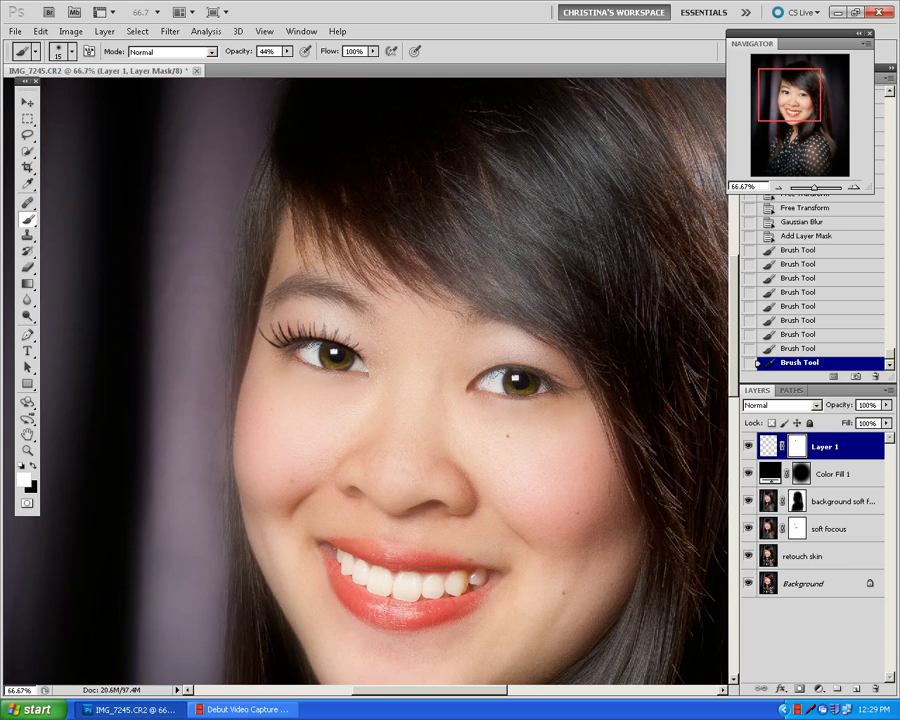
key("ctrl+minus")
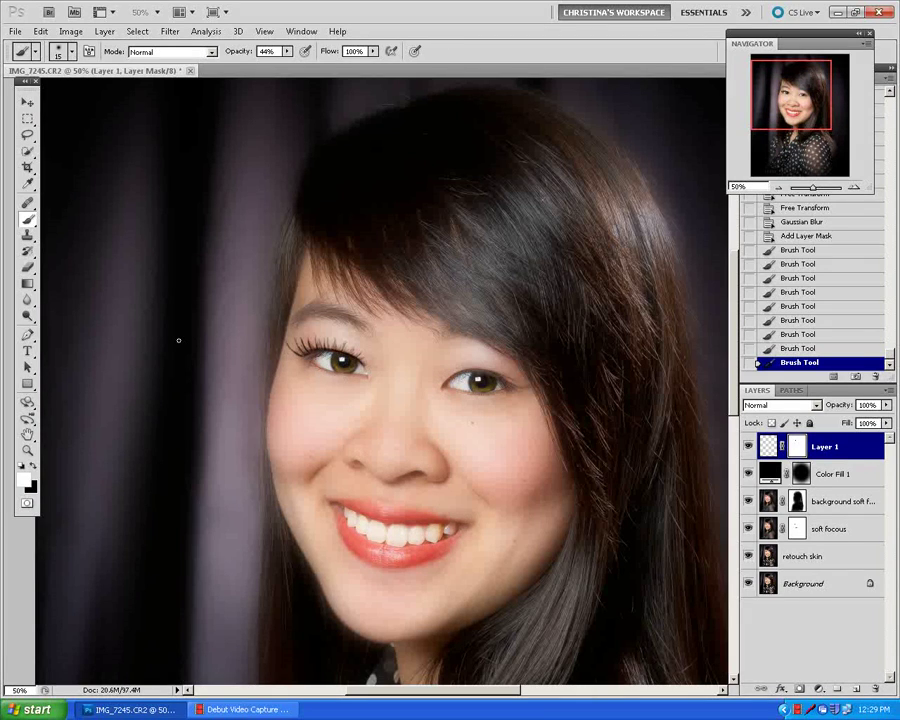
key("ctrl+minus")
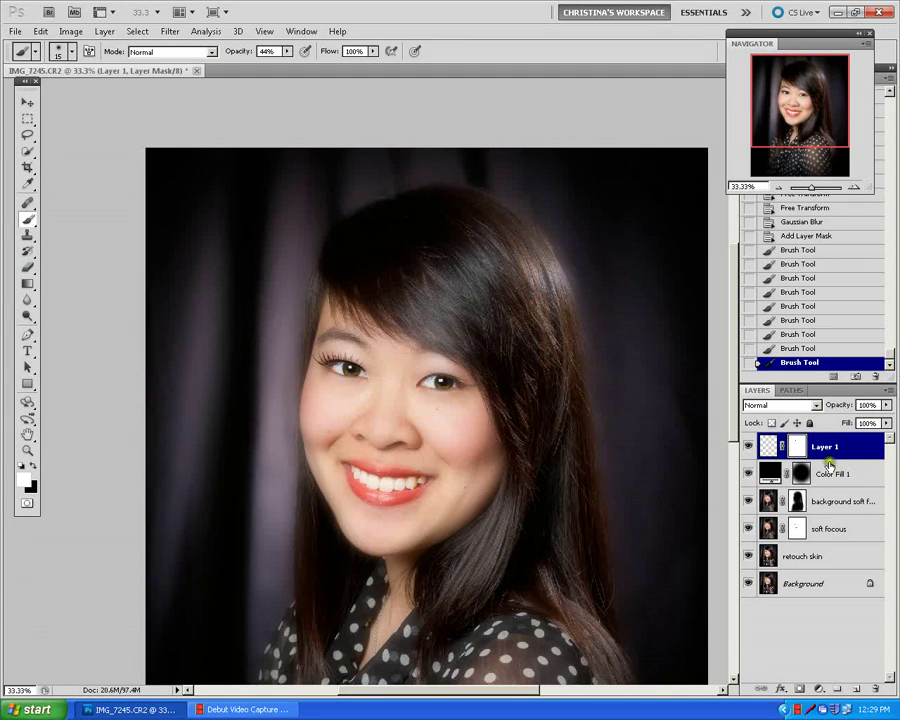
left_click(887, 406)
left_click_drag(885, 421, 868, 423)
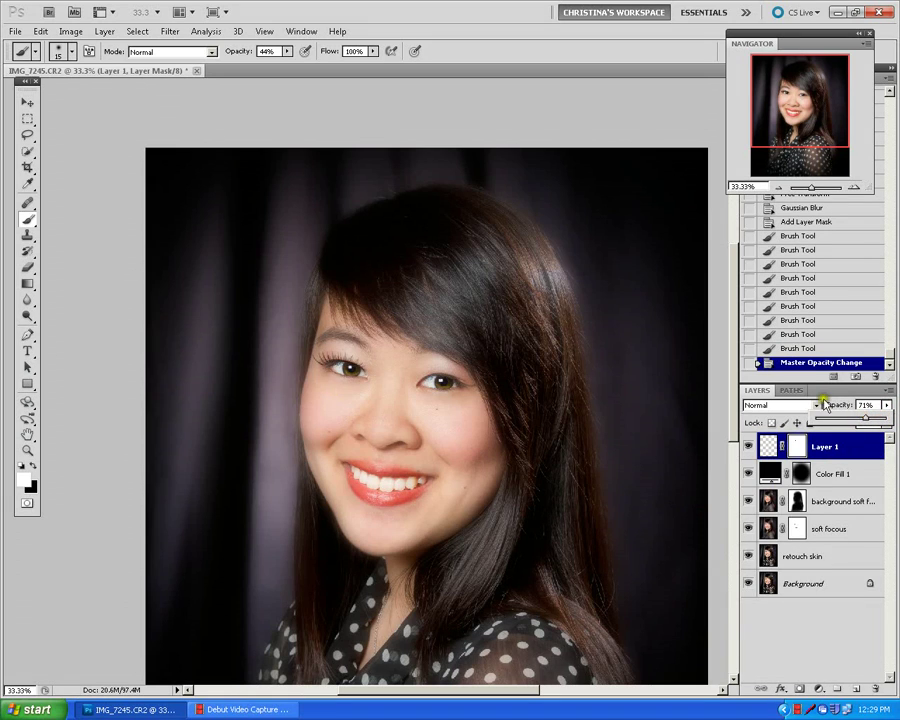
Mask out the middle and inner upper lashes with black, and touch up the outer lash line with white.
key("ctrl+plus")
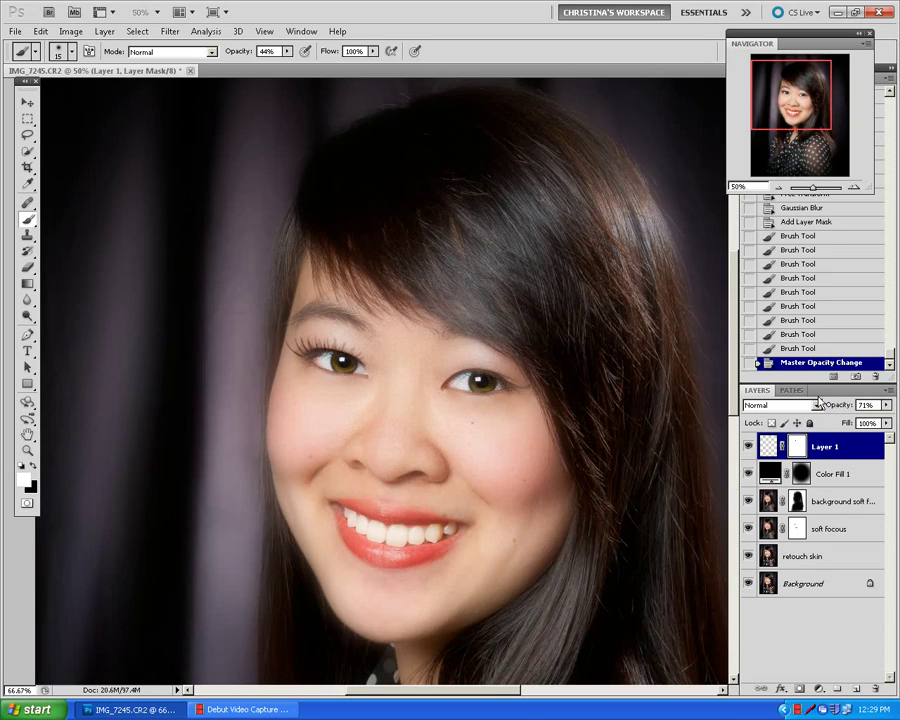
key("ctrl+plus")
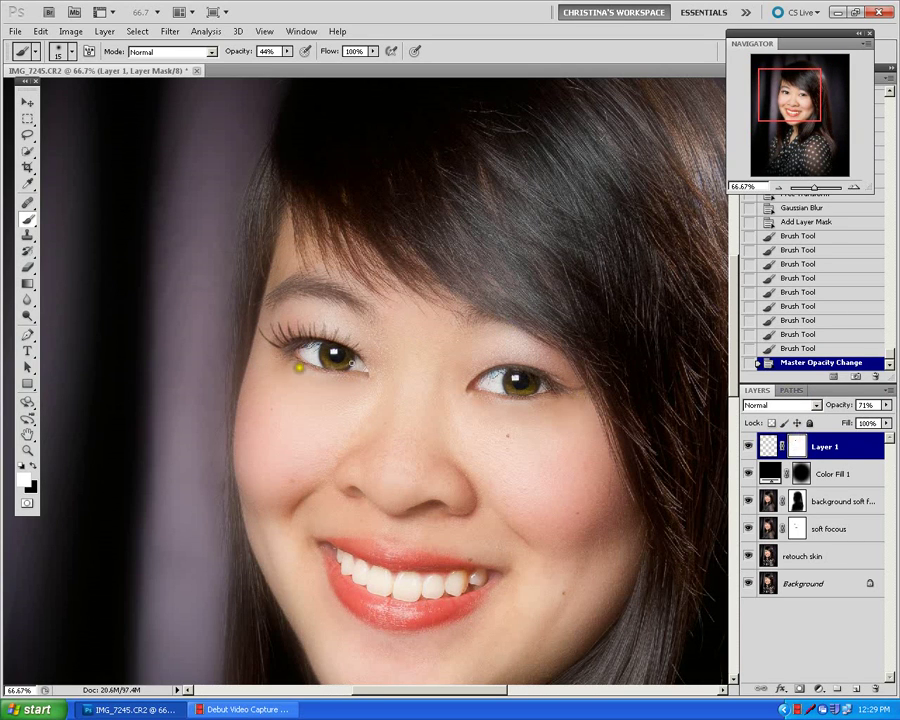
left_click(33, 464)
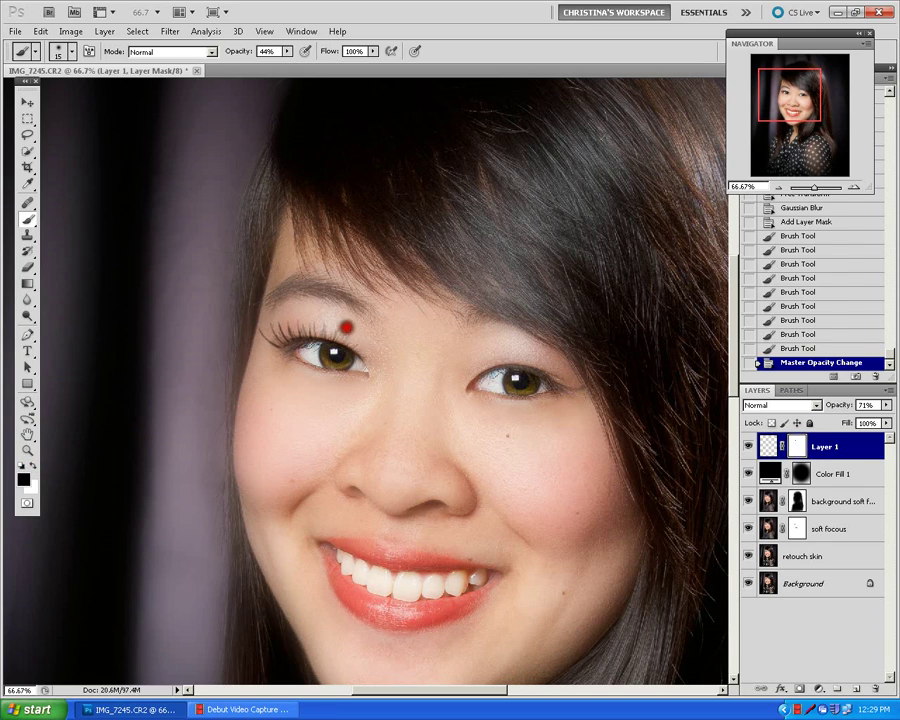
mouse_move(346, 327)
left_mouse_down()
mouse_move(351, 344)
mouse_move(324, 330)
mouse_move(354, 333)
mouse_move(364, 352)
mouse_move(351, 337)
mouse_move(328, 338)
mouse_move(307, 324)
mouse_move(314, 320)
mouse_move(296, 318)
mouse_move(327, 320)
mouse_move(328, 332)
mouse_move(356, 344)
mouse_move(341, 321)
mouse_move(320, 340)
left_mouse_up()
left_click(32, 464)
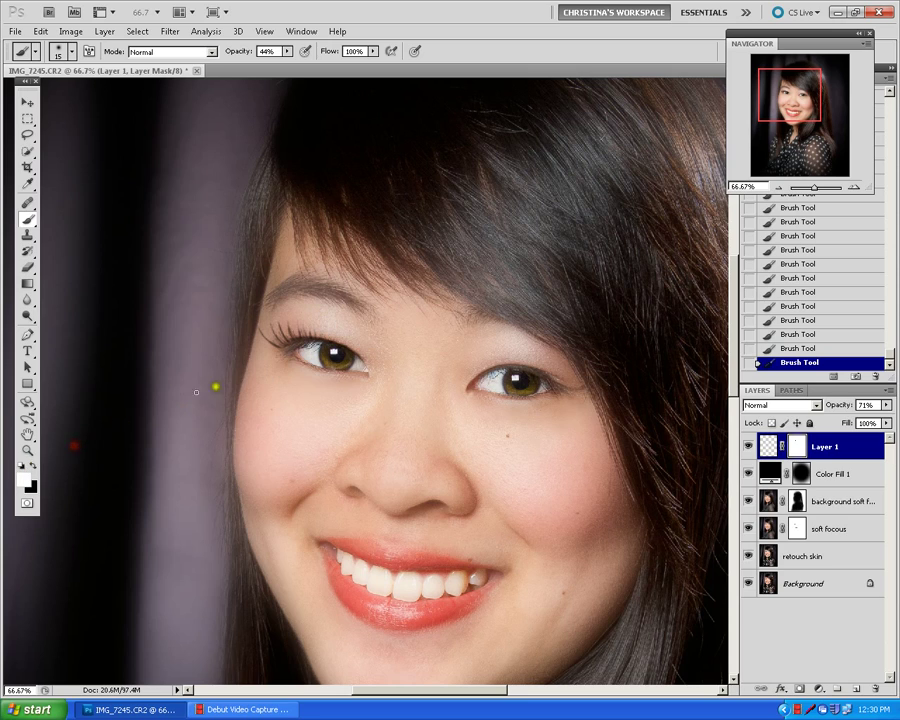
mouse_move(284, 349)
left_mouse_down()
mouse_move(273, 350)
mouse_move(288, 347)
mouse_move(305, 365)
left_mouse_up()
Fade the tips of the outermost lashes by painting black on the eyelash layer's mask.
key("ctrl+minus")
key("ctrl+minus")
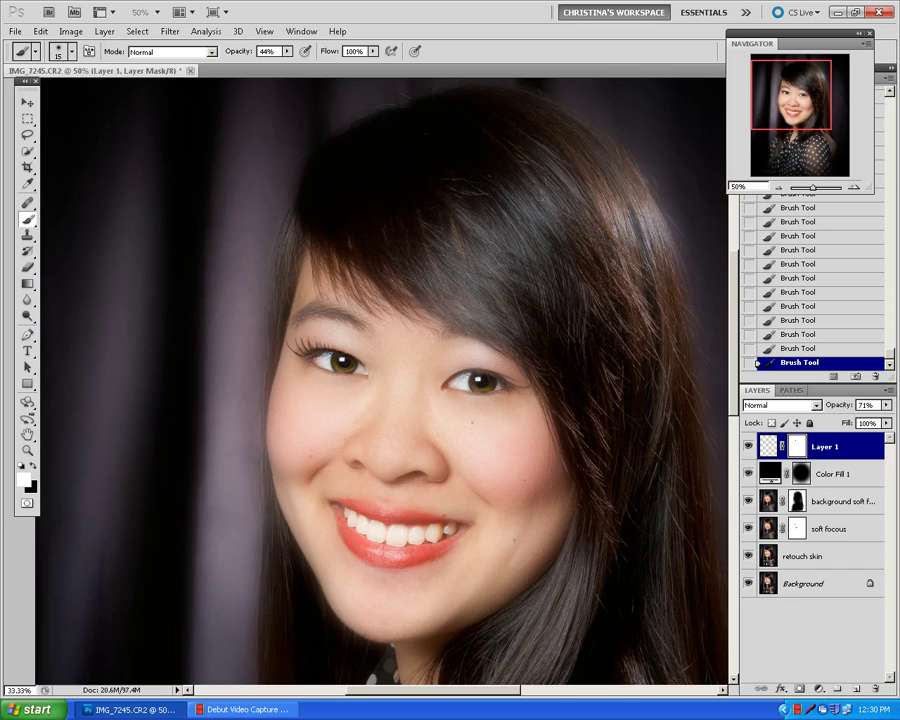
key("ctrl+minus")
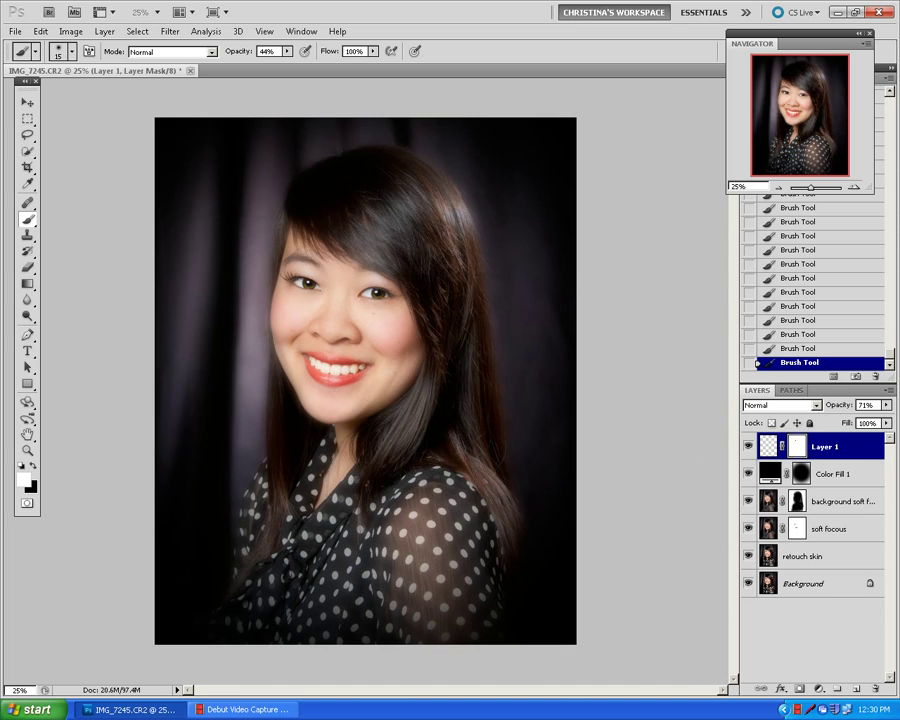
key("ctrl+plus")
key("ctrl+plus")
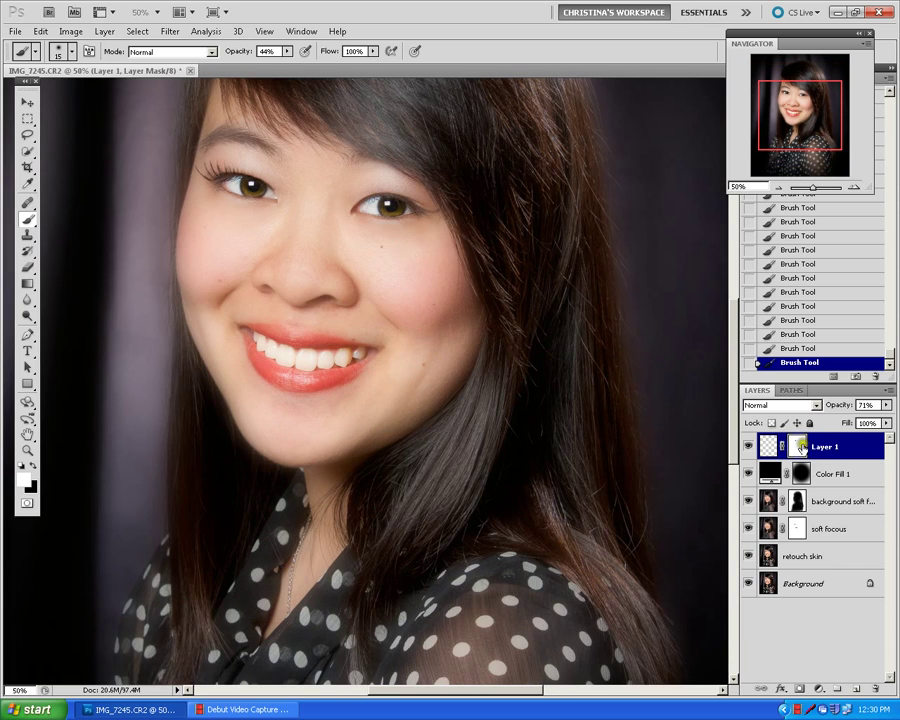
left_click(32, 466)
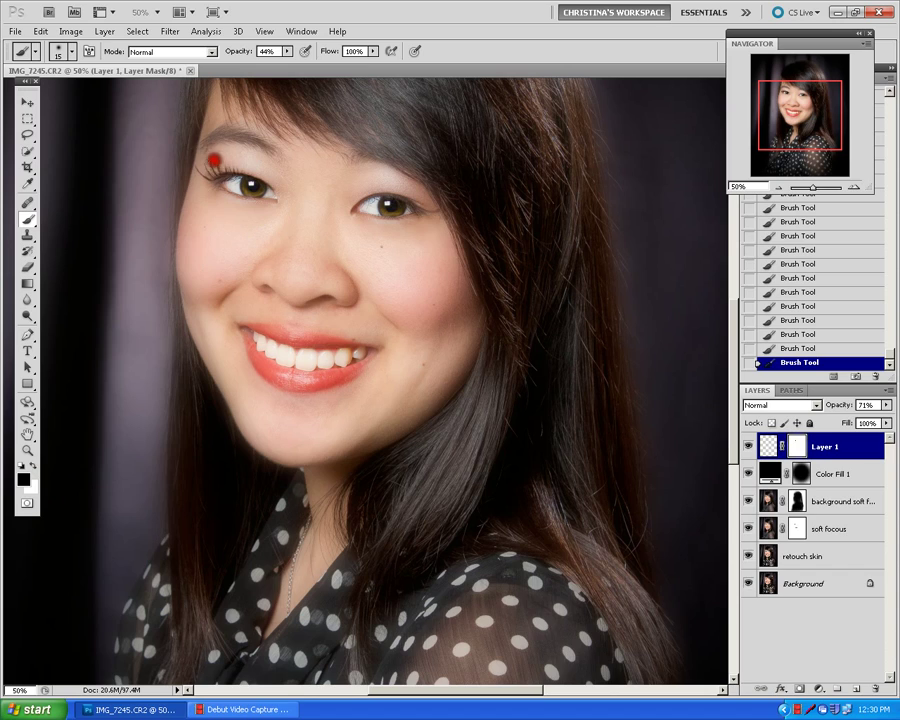
mouse_move(201, 160)
left_mouse_down()
mouse_move(230, 157)
mouse_move(206, 160)
left_mouse_up()
left_click(225, 706)
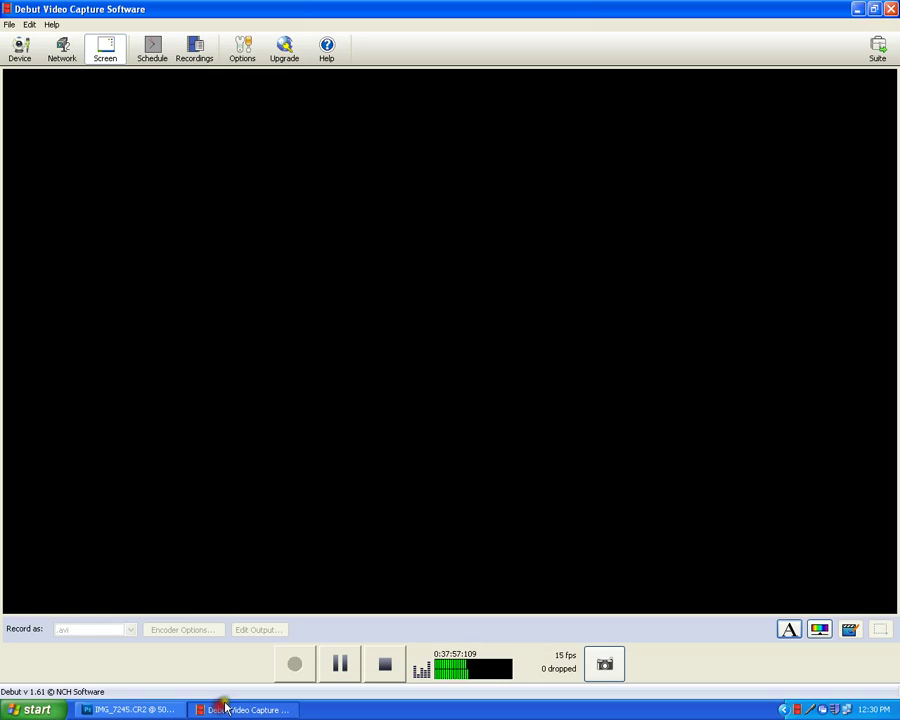